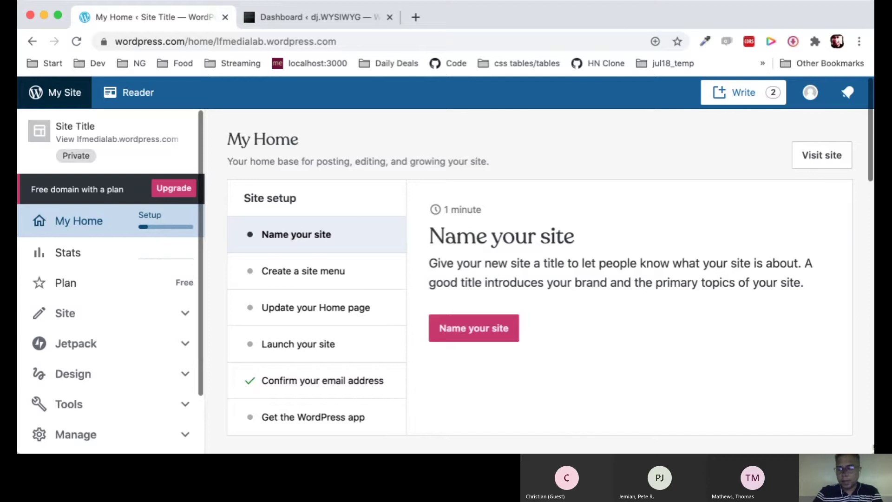
drag(874, 452, 806, 448)
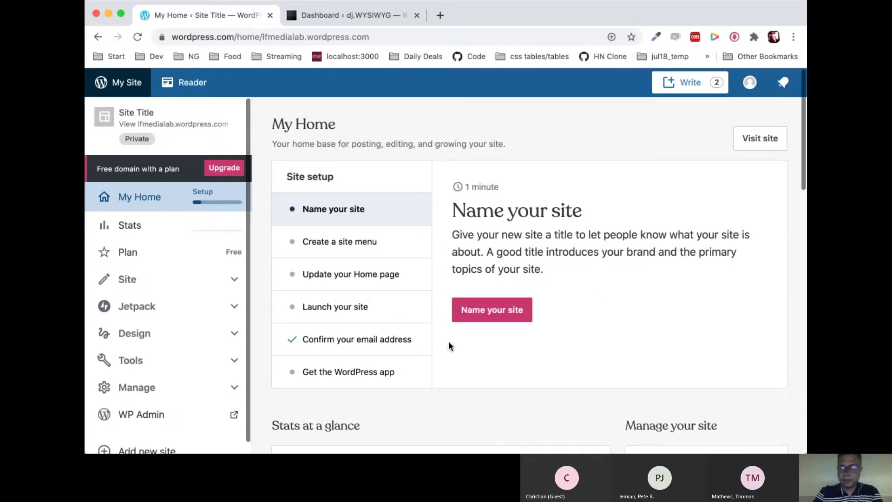
click(511, 310)
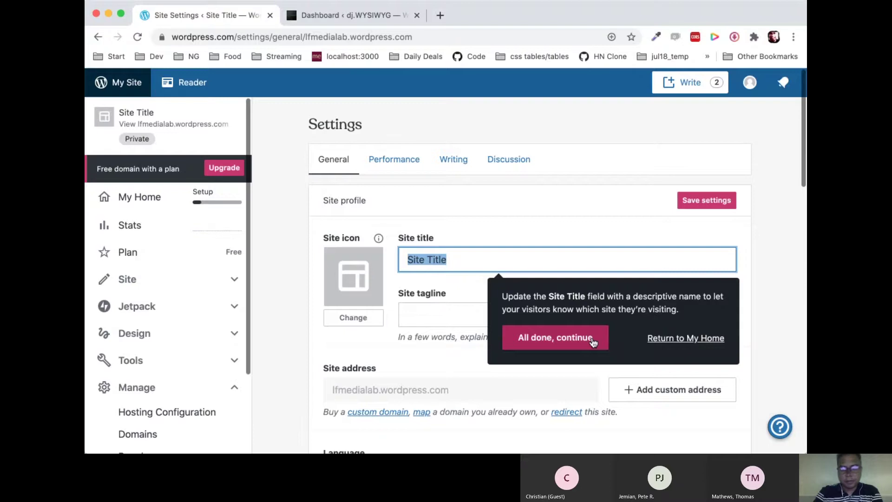
click(594, 342)
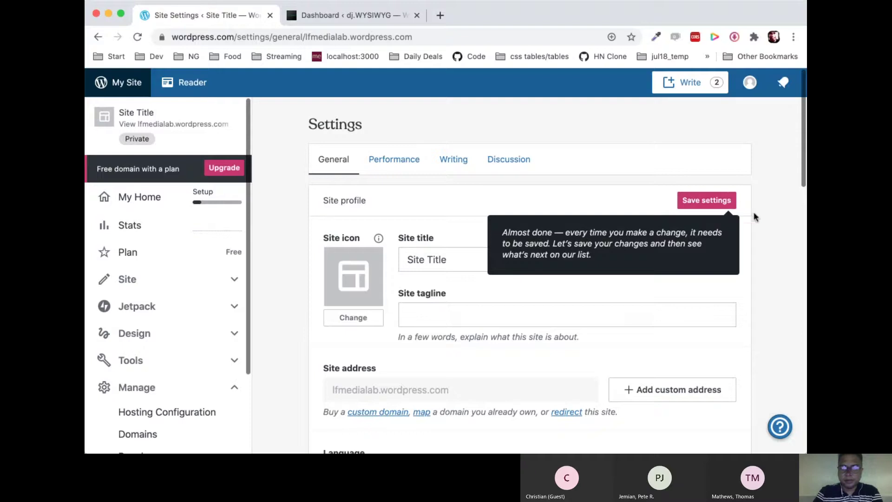
click(722, 199)
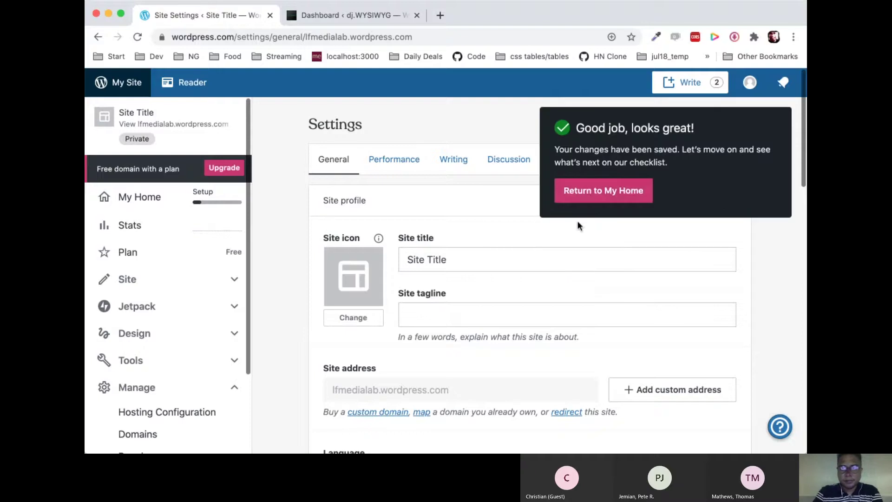
click(632, 194)
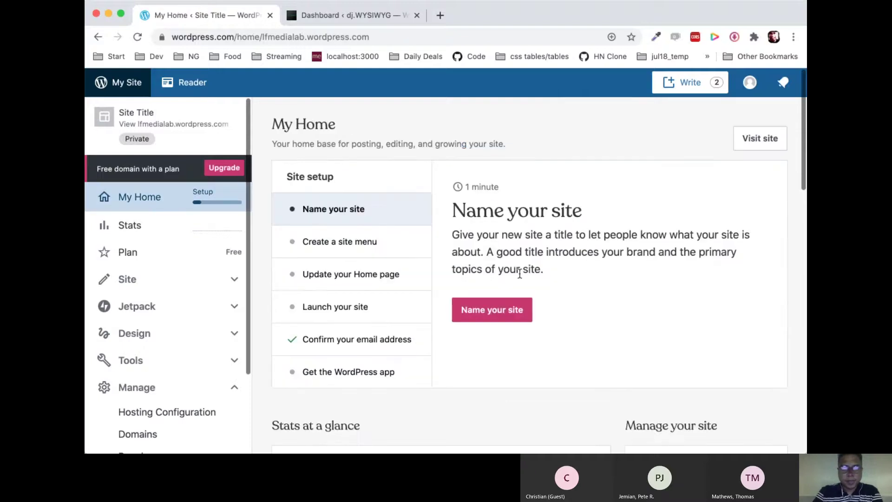
click(512, 304)
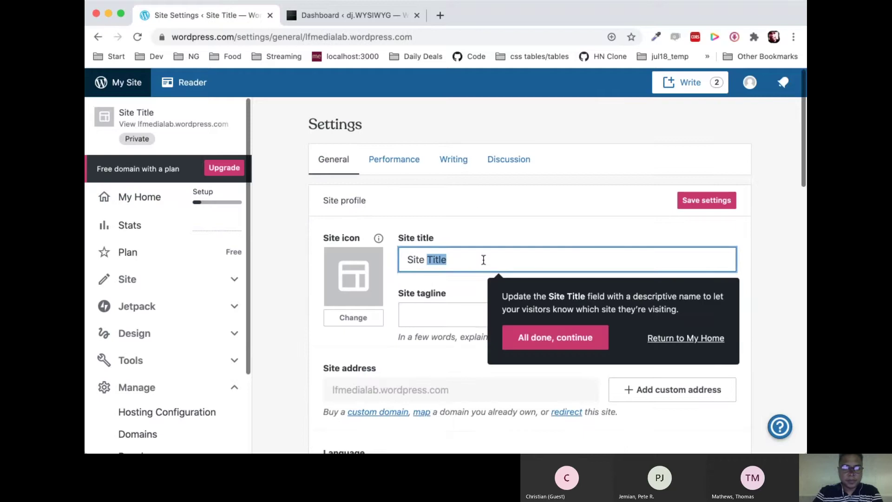
click(560, 343)
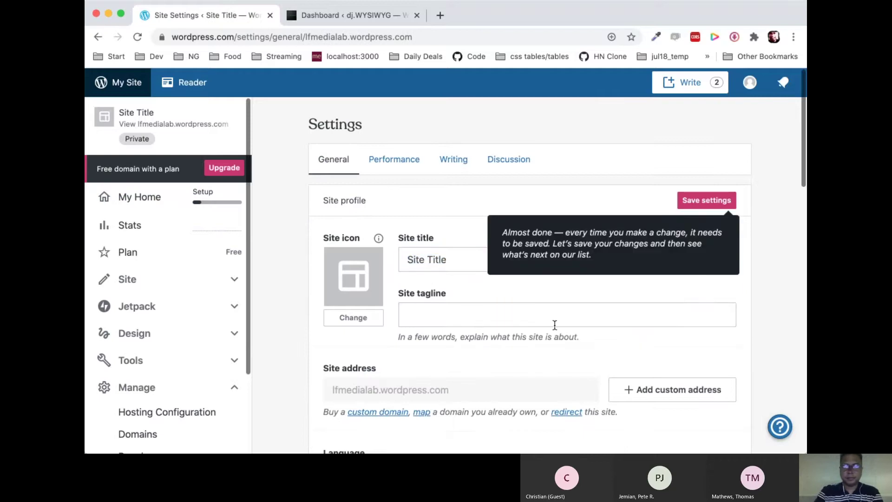
click(697, 201)
click(621, 199)
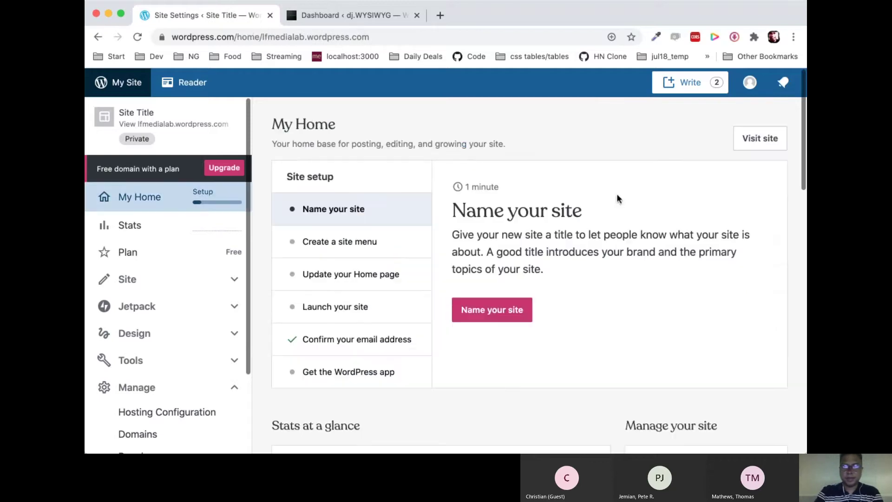
click(486, 315)
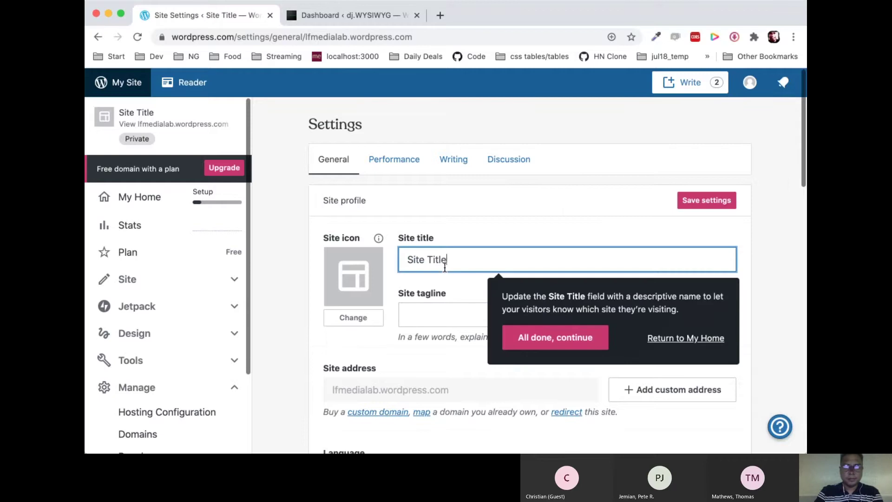
triple_click(444, 267)
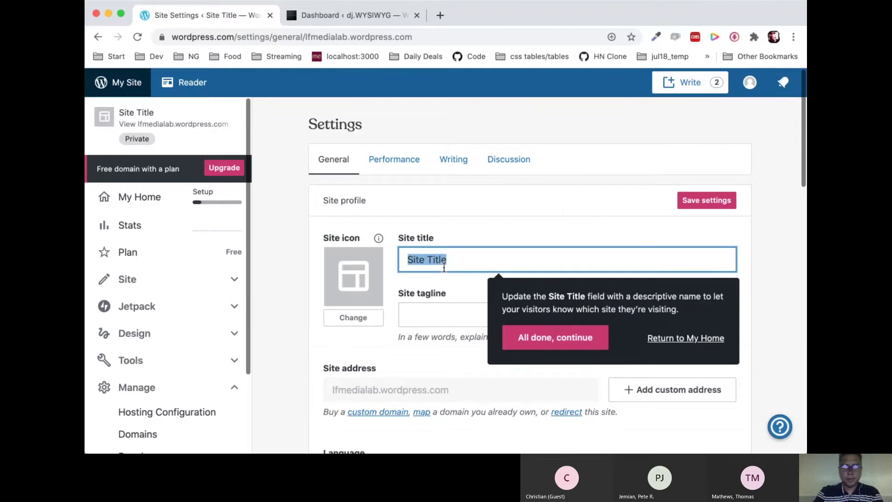
key(BackSpace)
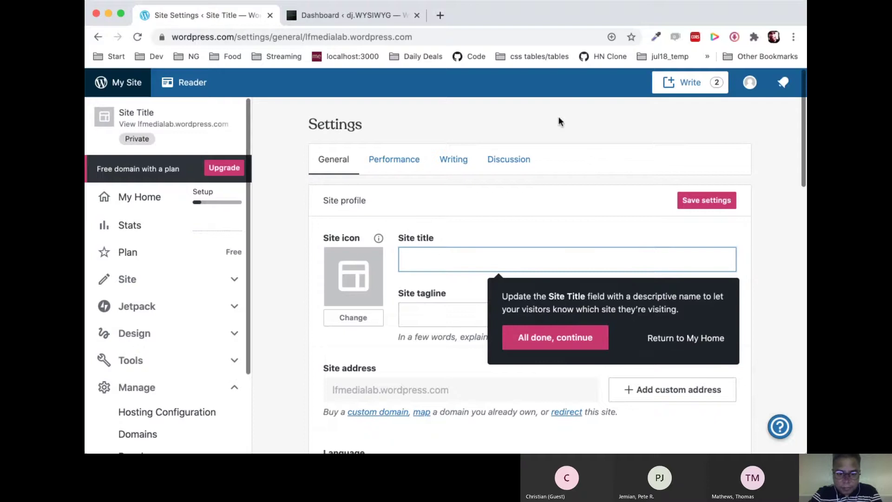
- Open the site naming task and replace the site title with "Media Lab at Lake Forest"
click(503, 311)
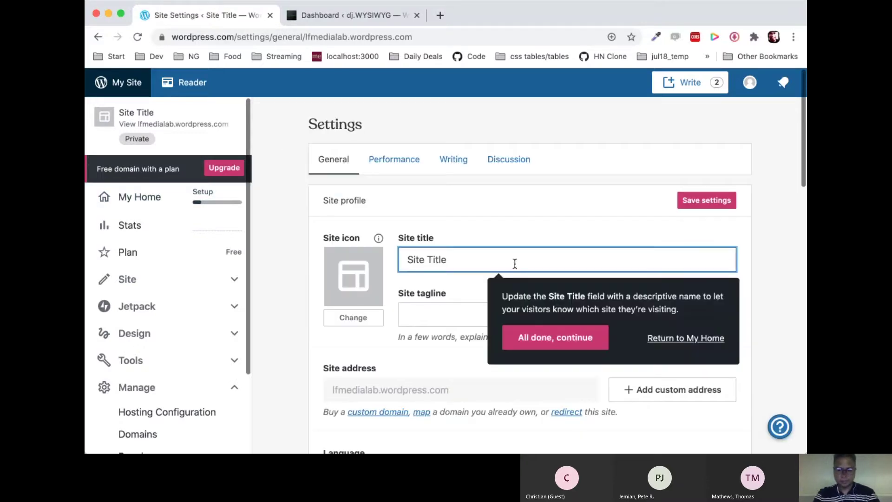
key(BackSpace)
key(BackSpace)
key(BackSpace)
key(BackSpace)
key(BackSpace)
key(BackSpace)
key(BackSpace)
key(BackSpace)
key(BackSpace)
key(BackSpace)
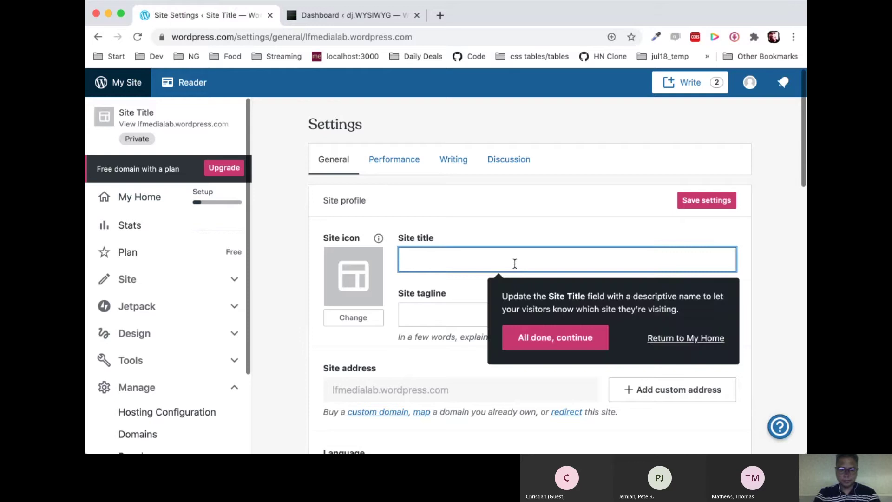
text(MEdia)
key(BackSpace)
key(BackSpace)
key(BackSpace)
key(BackSpace)
text(edi)
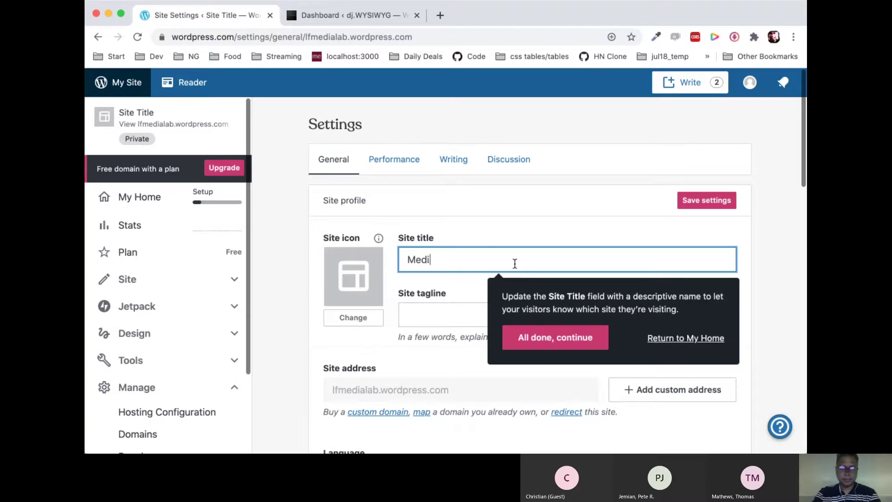
text(a Lab at Lake )
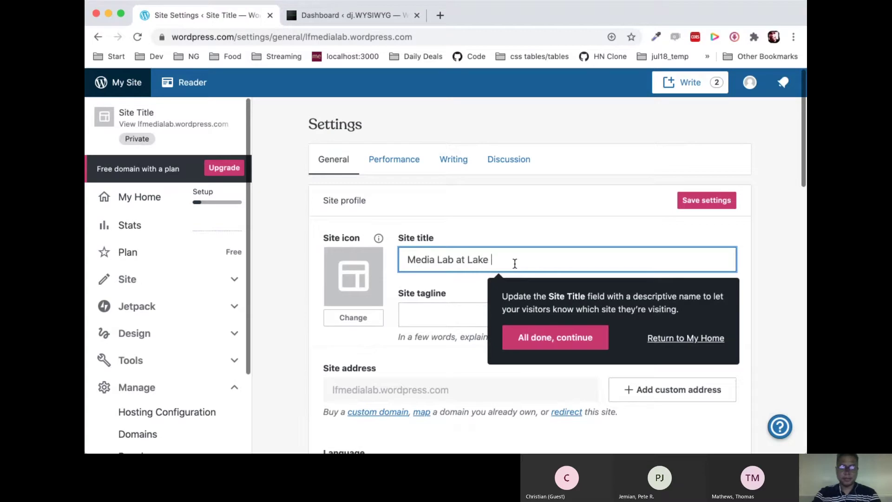
text(Forest)
- Set the site tagline to "We do technology things", save the settings and return to My Home
click(461, 305)
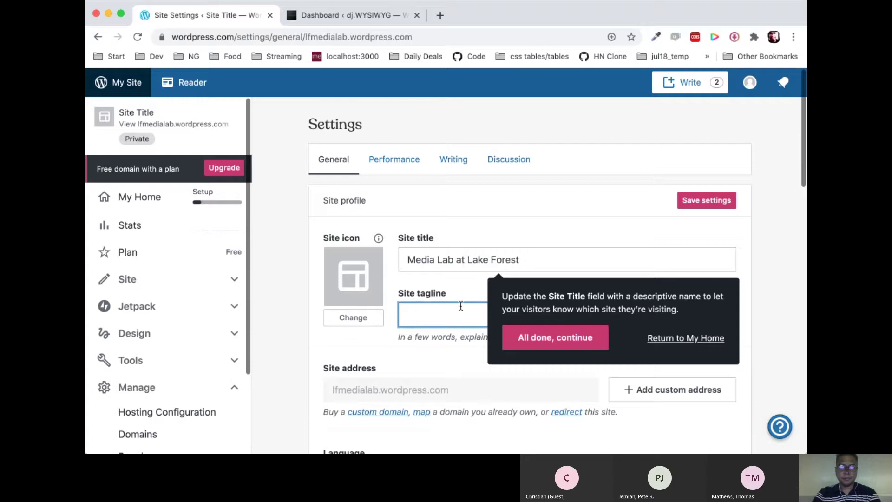
text(We do technology)
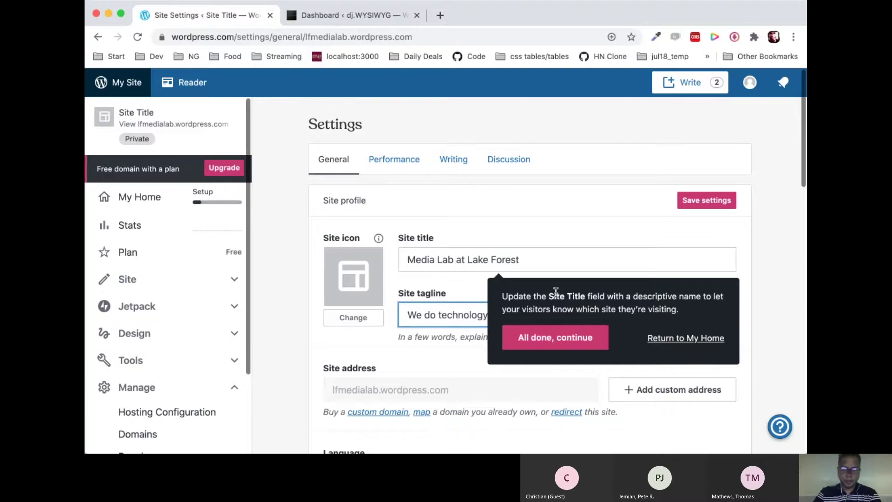
scroll(424, 336, down, 3)
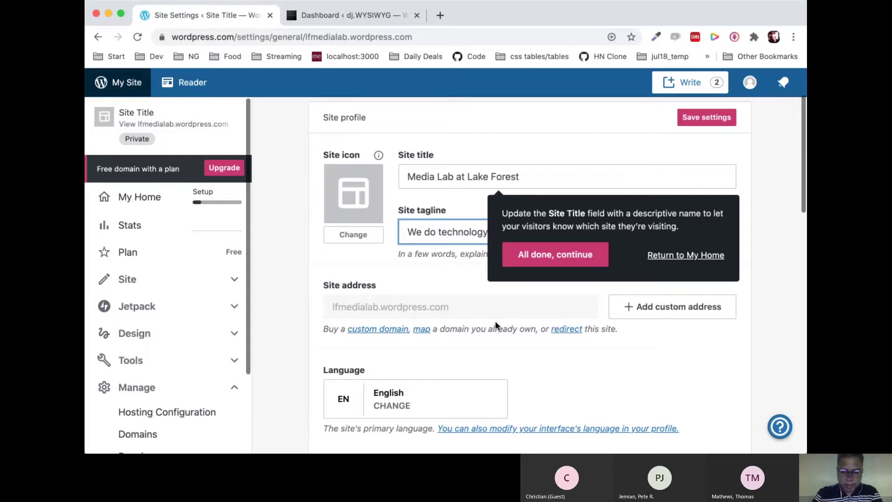
scroll(533, 367, down, 3)
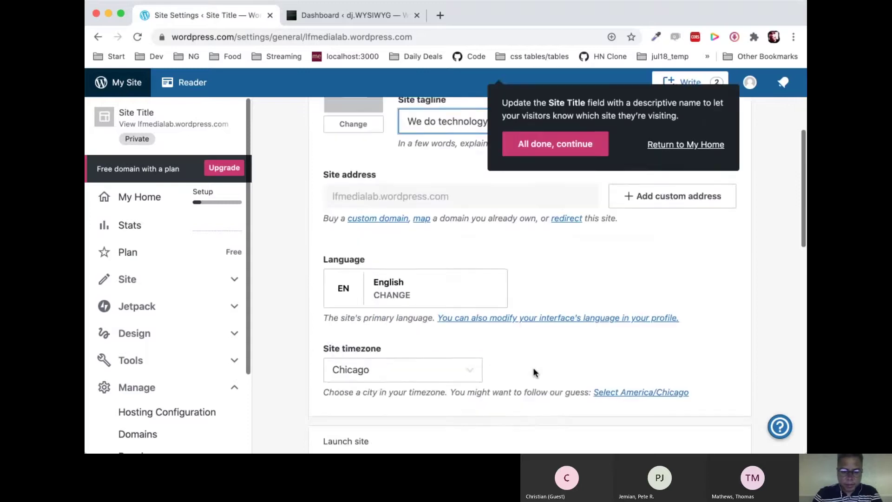
scroll(533, 367, up, 3)
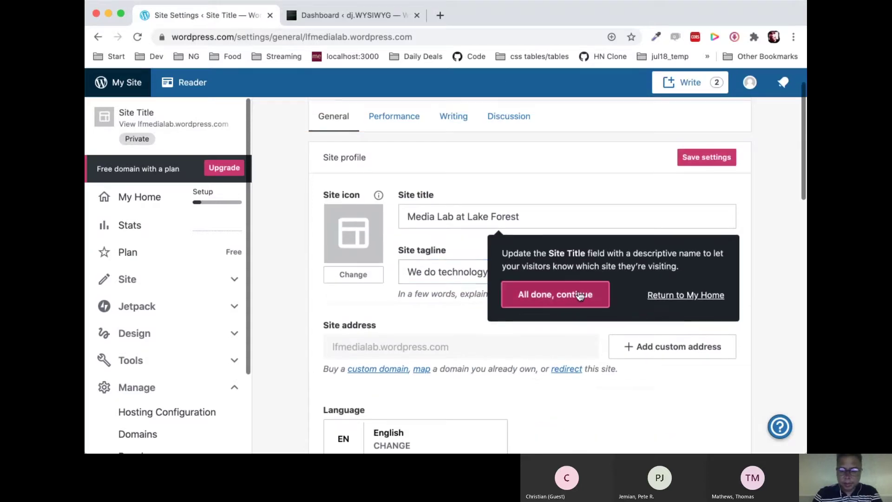
click(566, 294)
click(717, 157)
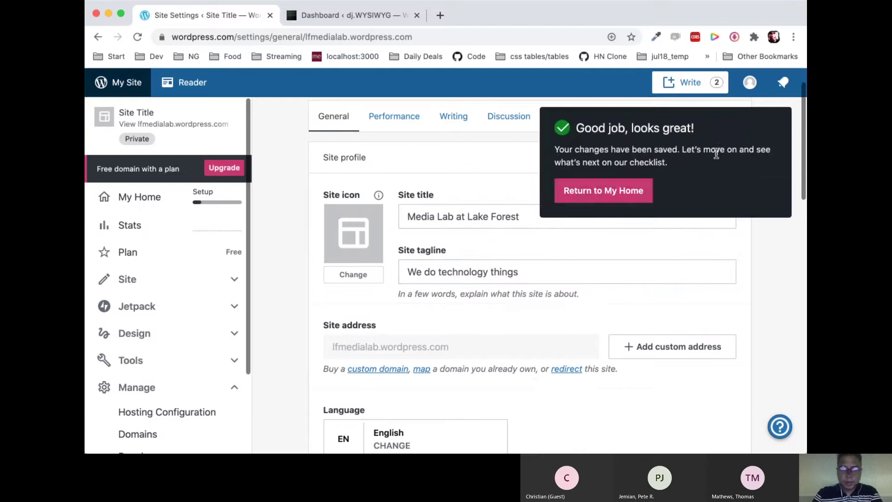
click(635, 199)
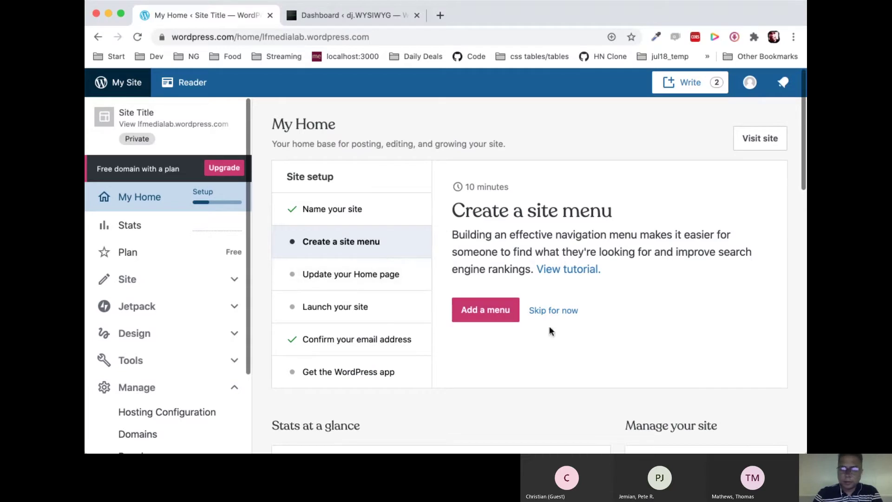
- Skip the site menu task in the setup checklist and open the homepage for editing
click(552, 312)
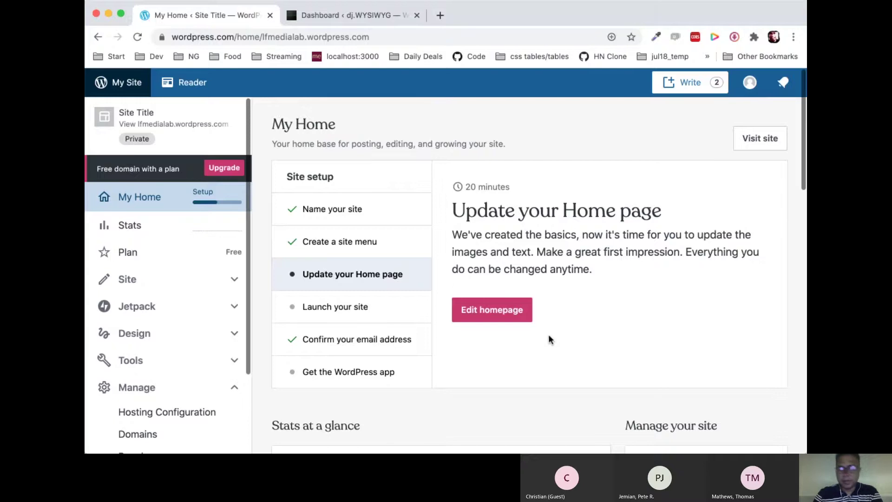
mouse_move(802, 450)
mouse_down()
mouse_move(778, 450)
mouse_move(760, 436)
mouse_move(786, 453)
mouse_up()
click(519, 328)
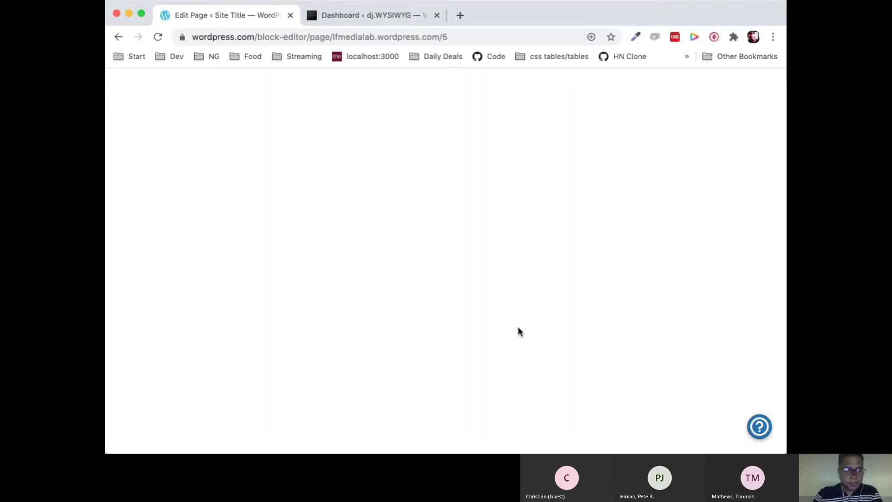
- Look over the homepage's welcome section in the block editor, then go back to My Home
scroll(517, 326, down, 2)
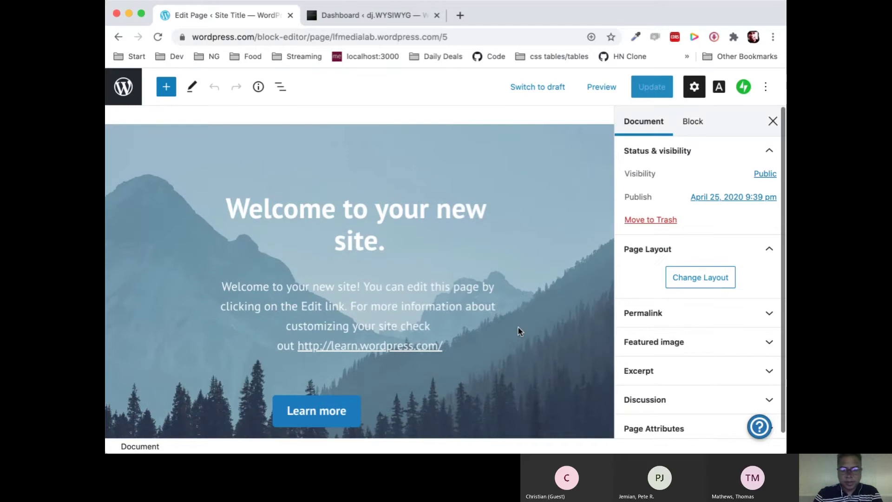
scroll(518, 326, up, 2)
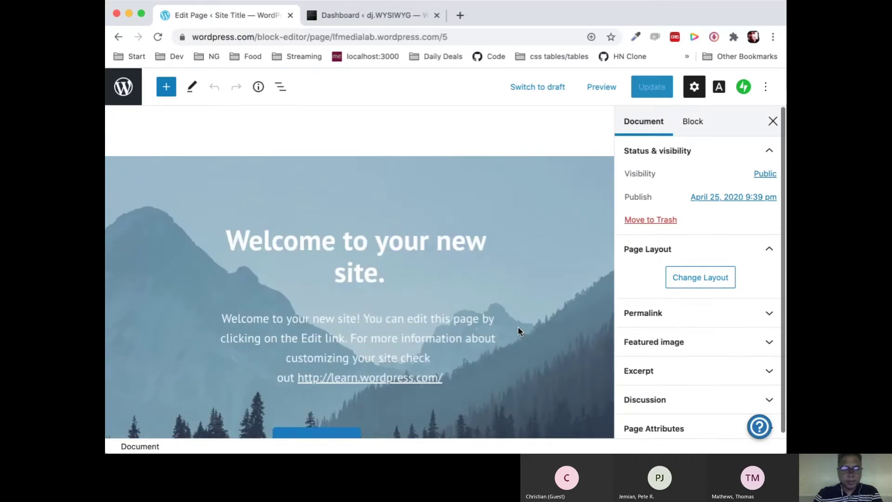
scroll(519, 330, down, 1)
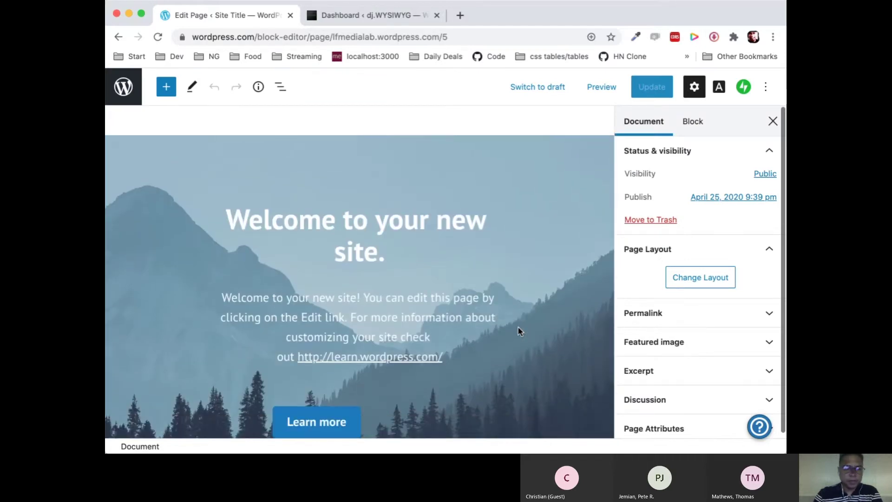
scroll(518, 330, down, 3)
scroll(518, 330, up, 4)
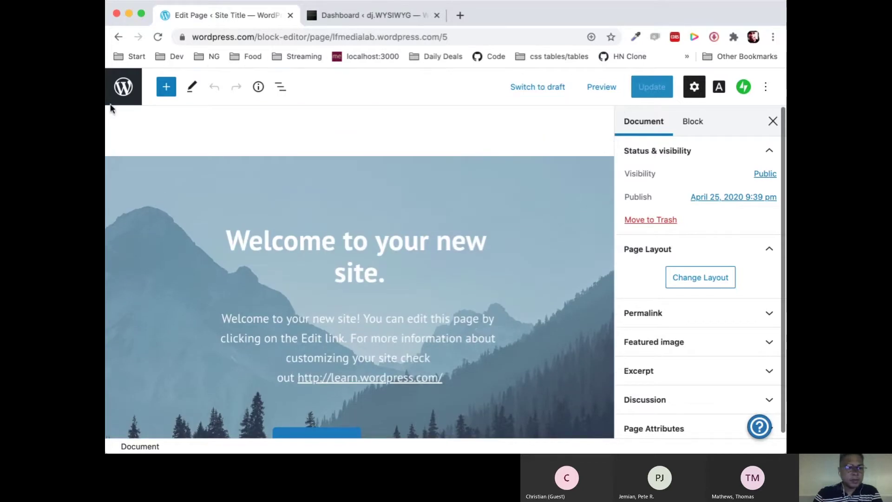
click(119, 43)
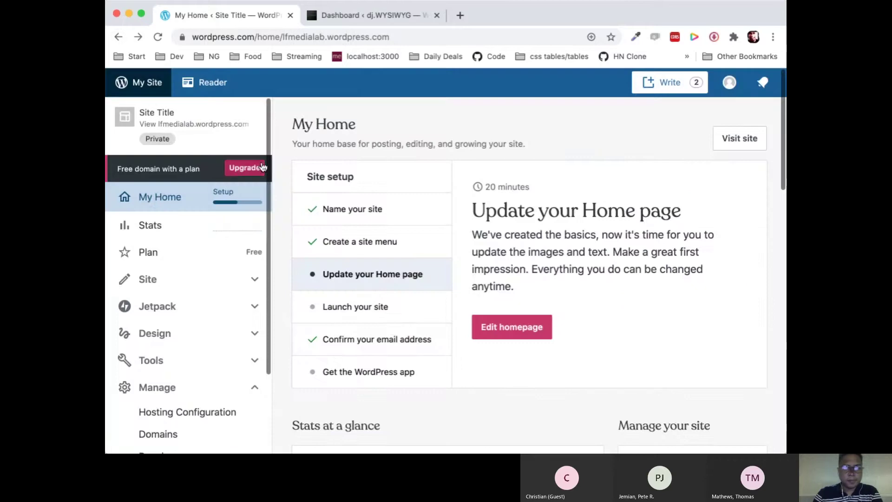
- Start launching the site and keep the free address lfmedialab.wordpress.com without purchasing a domain
click(414, 316)
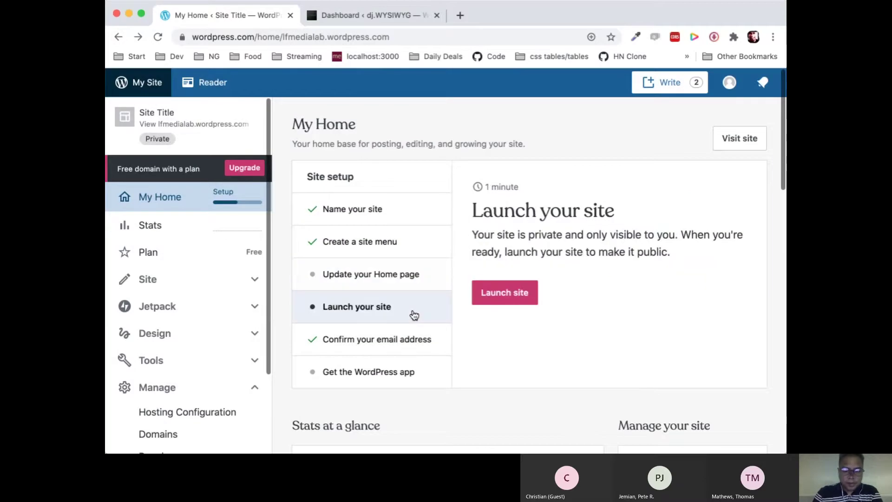
click(513, 297)
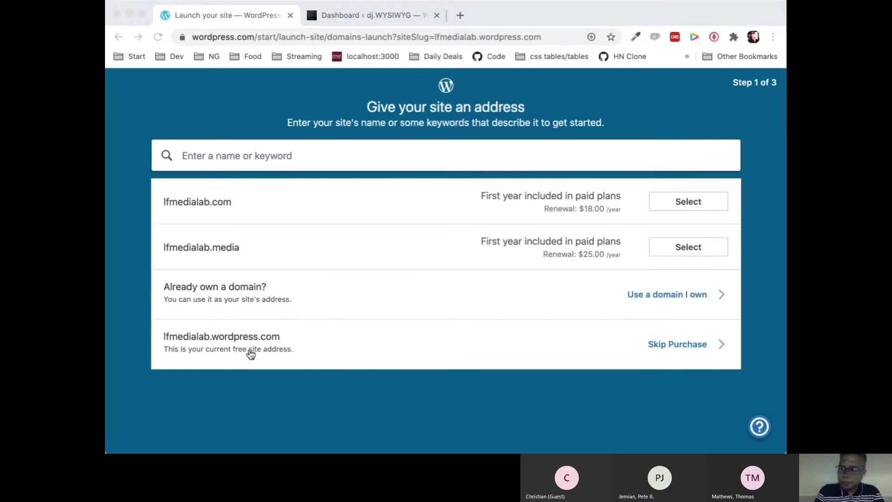
click(154, 411)
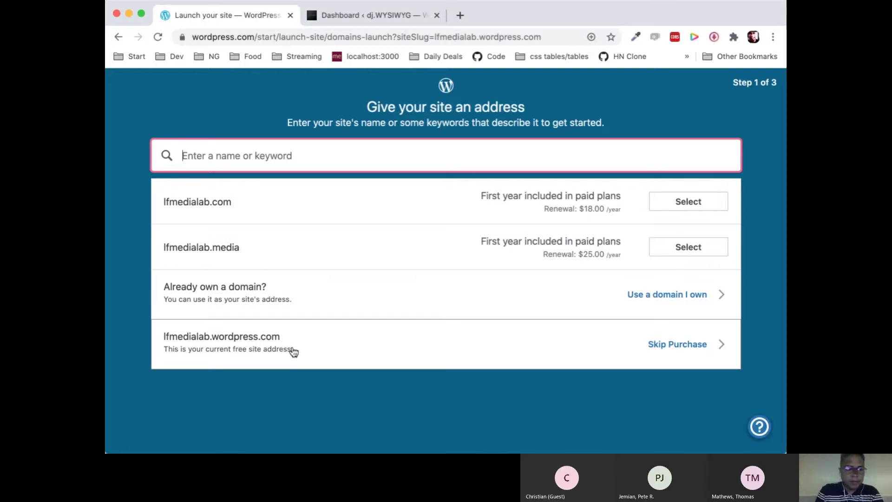
click(326, 325)
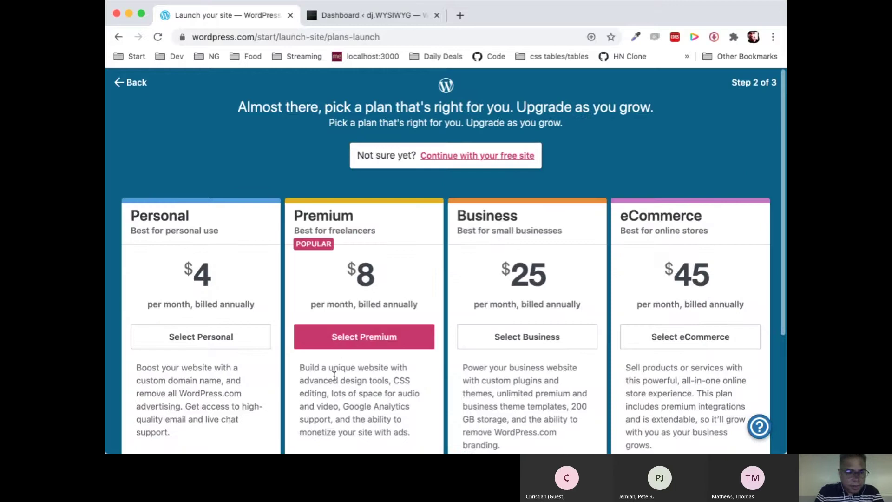
click(119, 37)
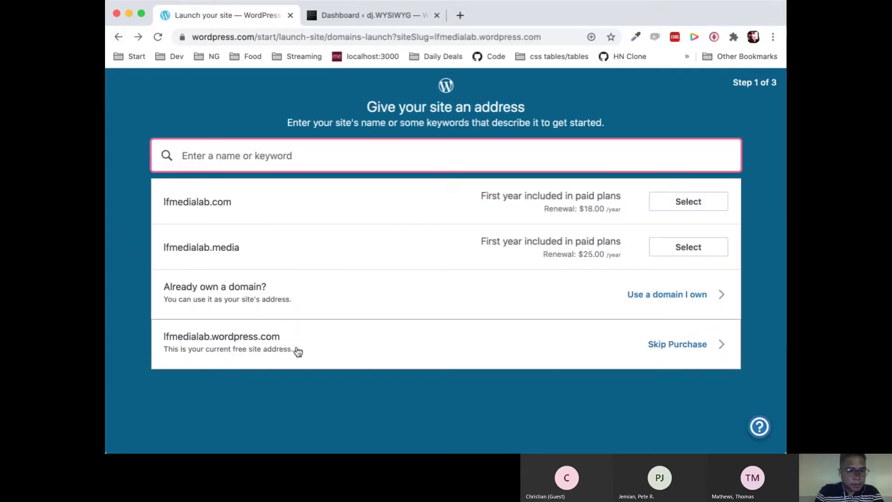
click(313, 347)
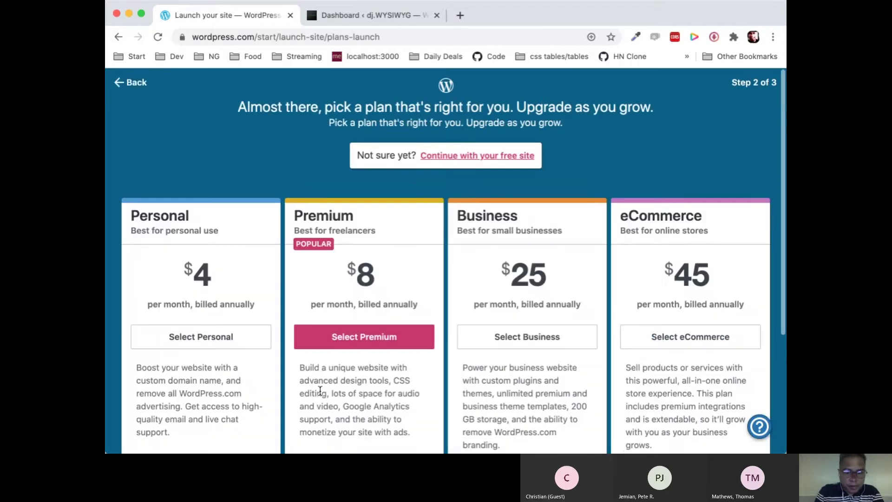
- Look over the paid plan options and continue the launch with the free site
scroll(320, 391, down, 1)
scroll(321, 392, up, 1)
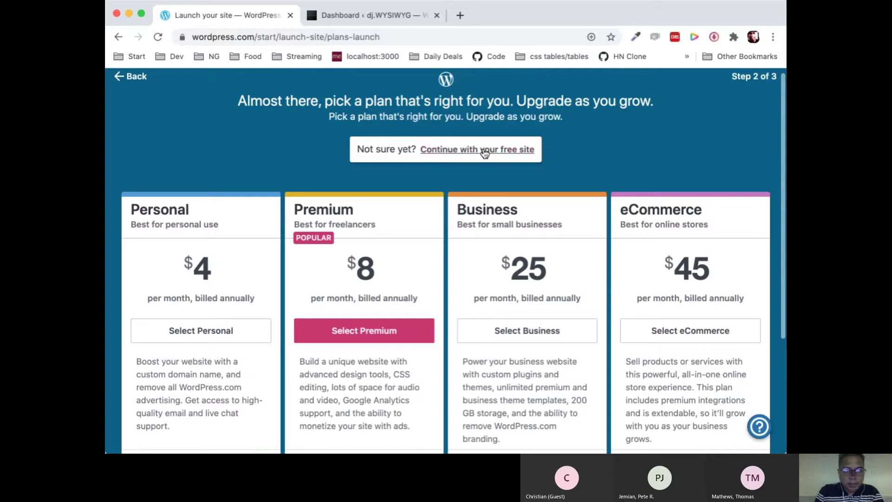
scroll(454, 245, down, 3)
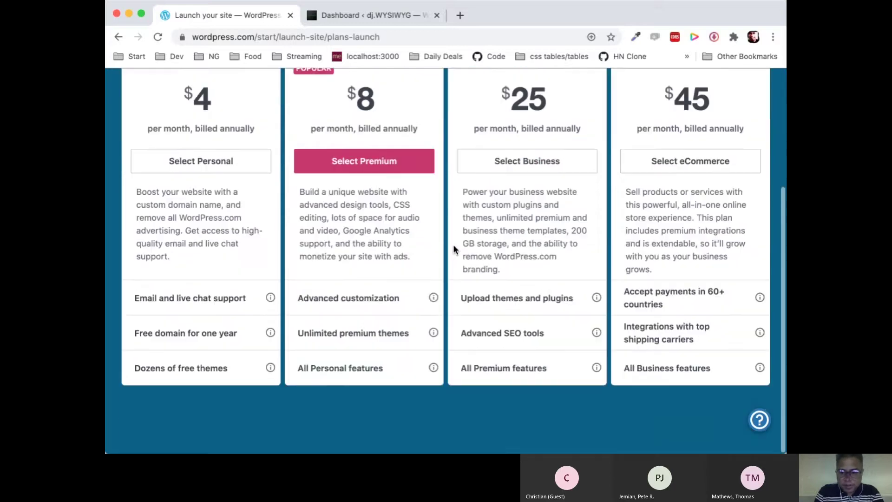
scroll(454, 245, up, 3)
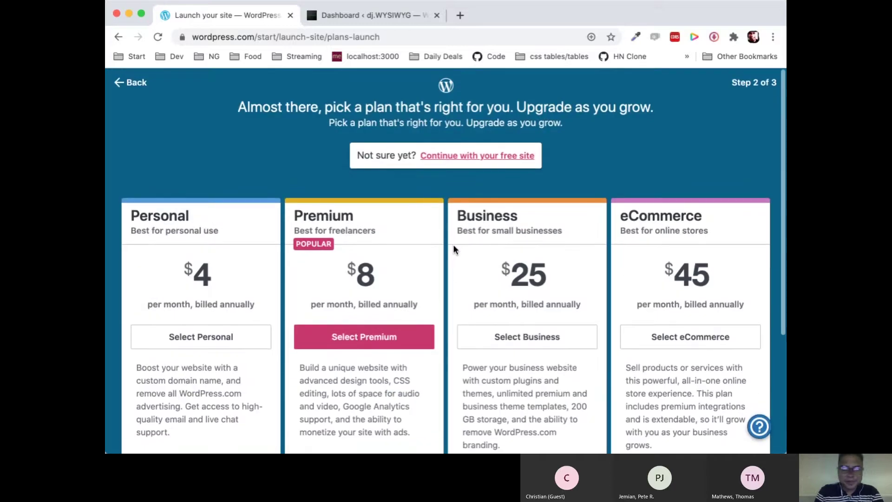
click(472, 158)
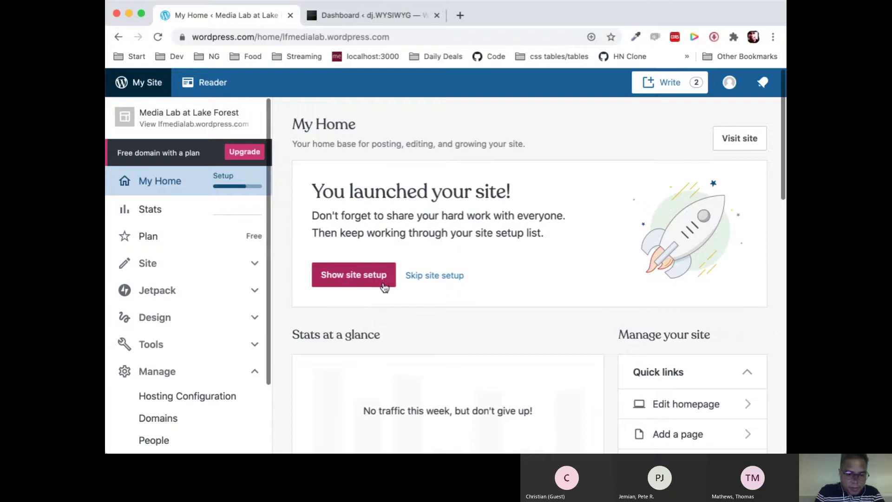
- Skip the remaining site setup and look over the stats, learning and quick-link sections of My Home
click(426, 277)
scroll(453, 372, down, 5)
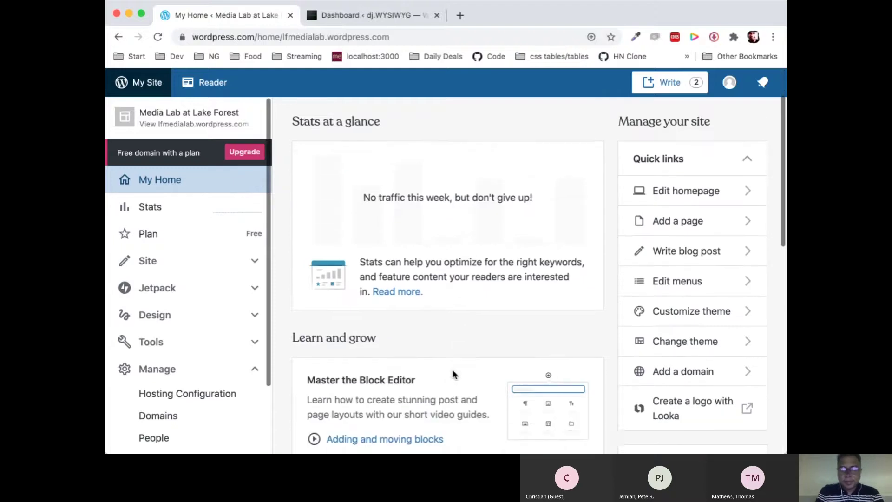
scroll(454, 372, down, 2)
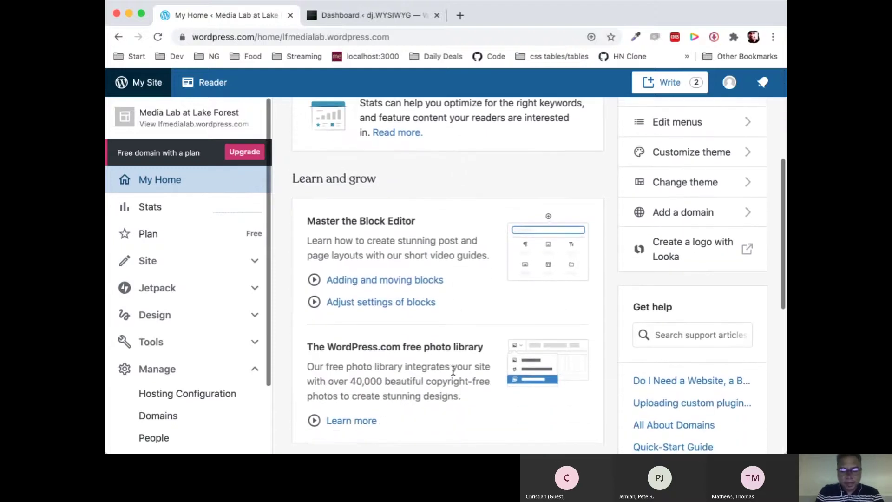
scroll(453, 372, down, 2)
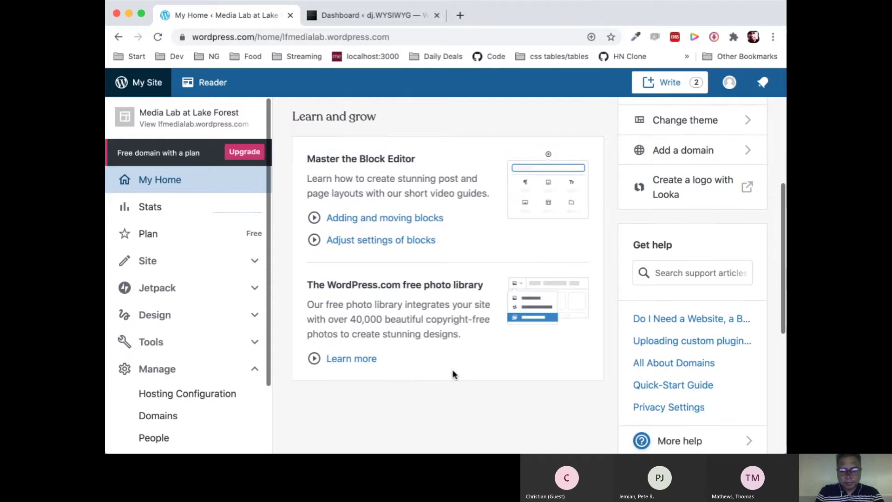
scroll(454, 371, down, 1)
scroll(453, 372, up, 5)
scroll(453, 371, up, 3)
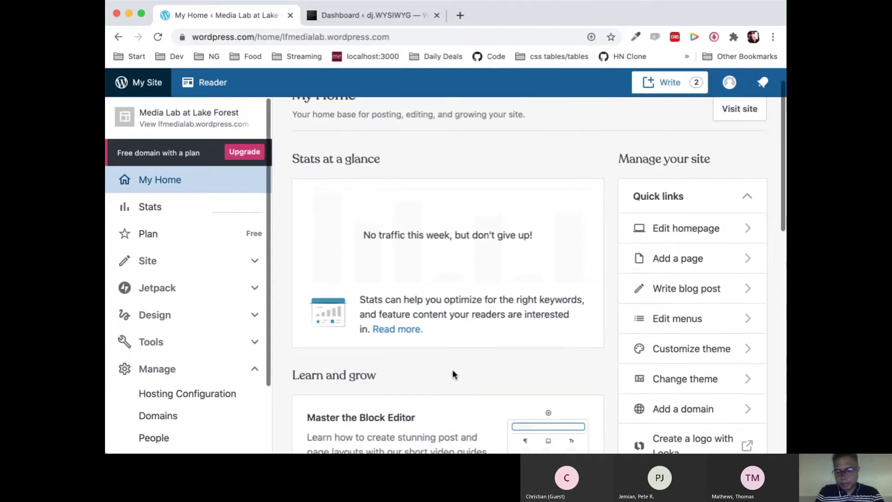
scroll(453, 371, down, 1)
scroll(454, 372, up, 1)
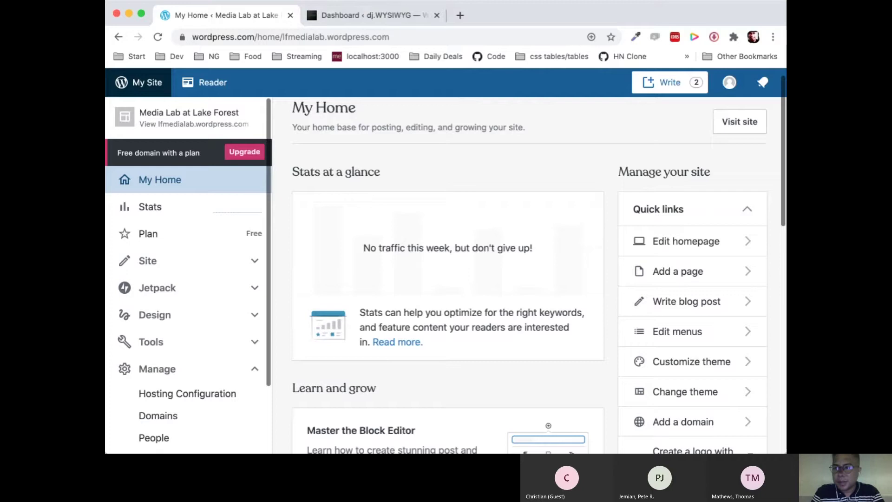
key(super+Tab)
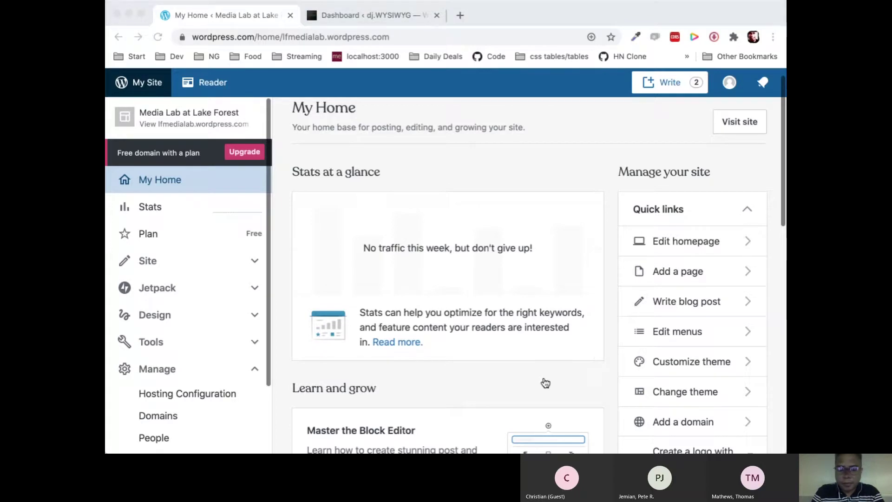
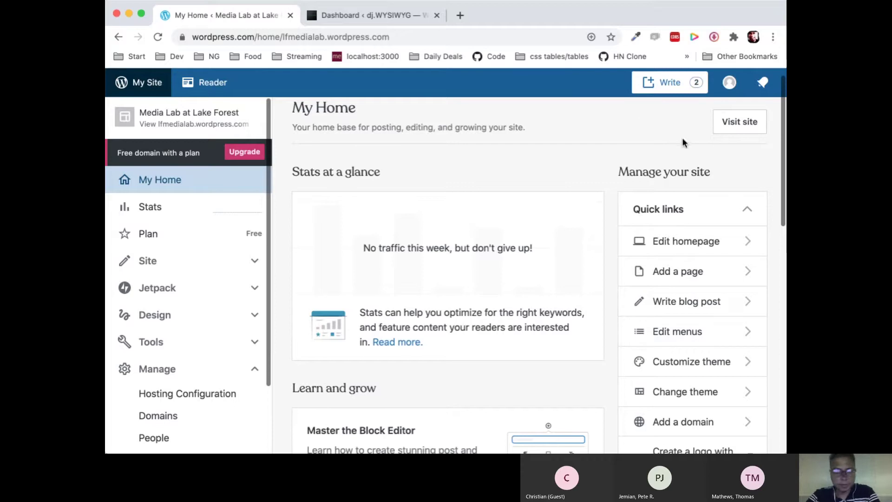
- Start a new blog post and title it "My First WordPress Post"
click(677, 84)
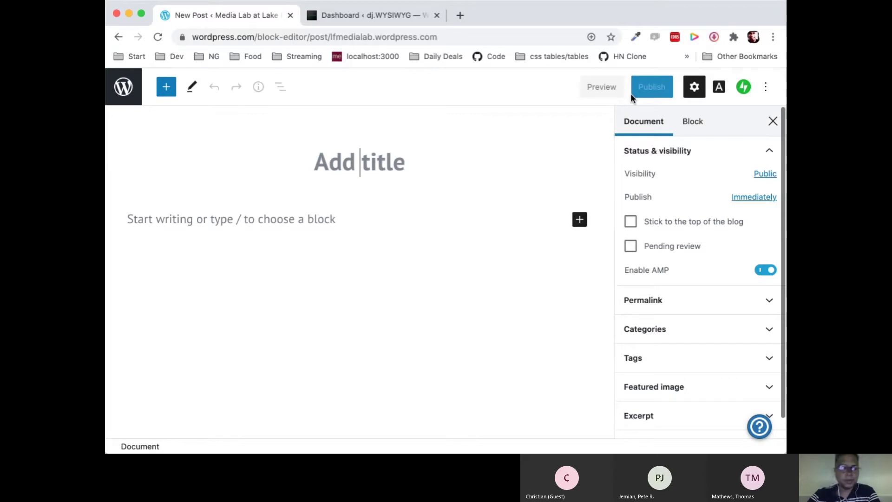
text(My F)
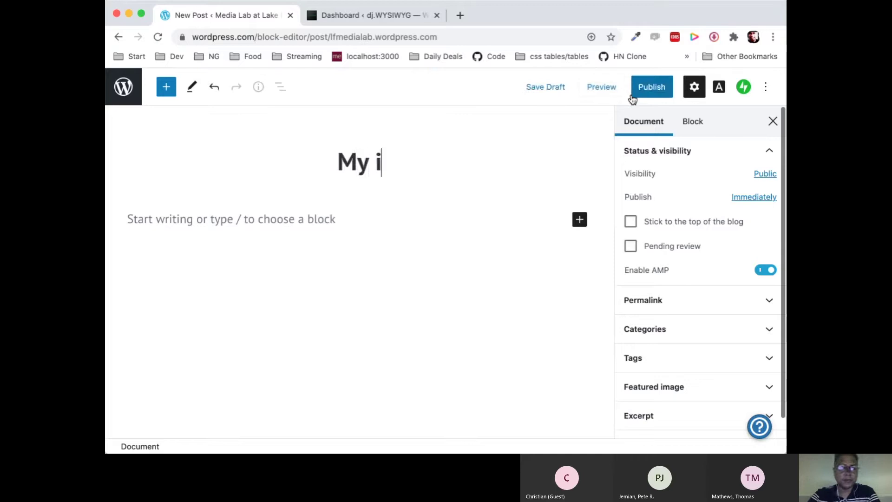
text(irst W)
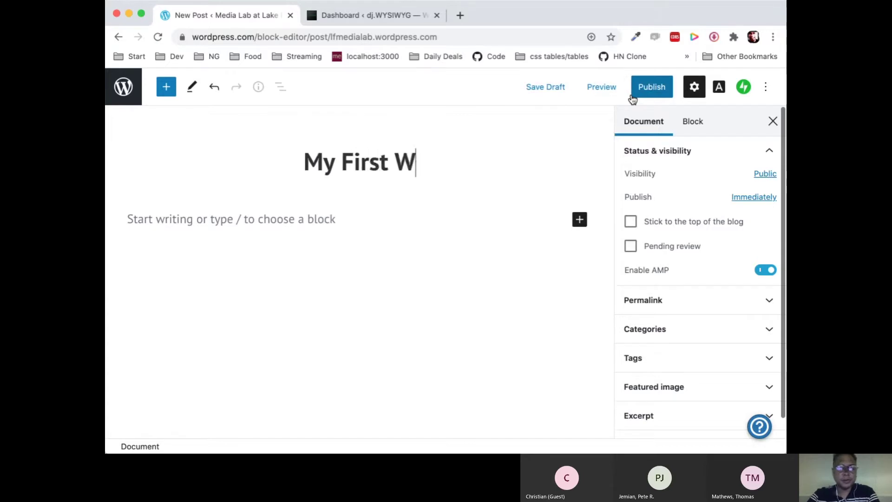
text(ordPress Post)
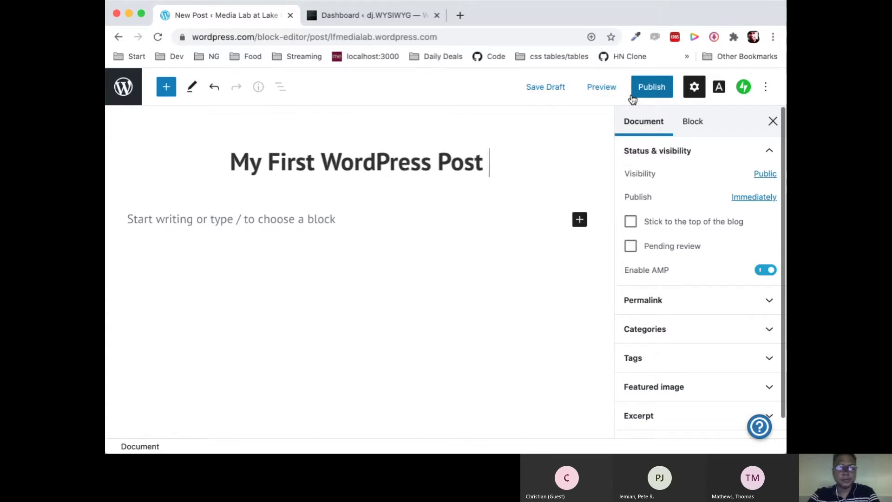
triple_click(458, 169)
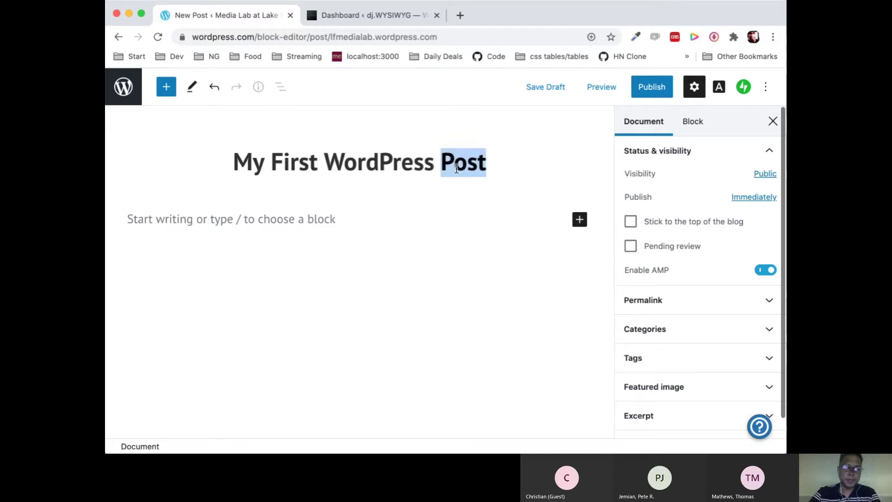
key(BackSpace)
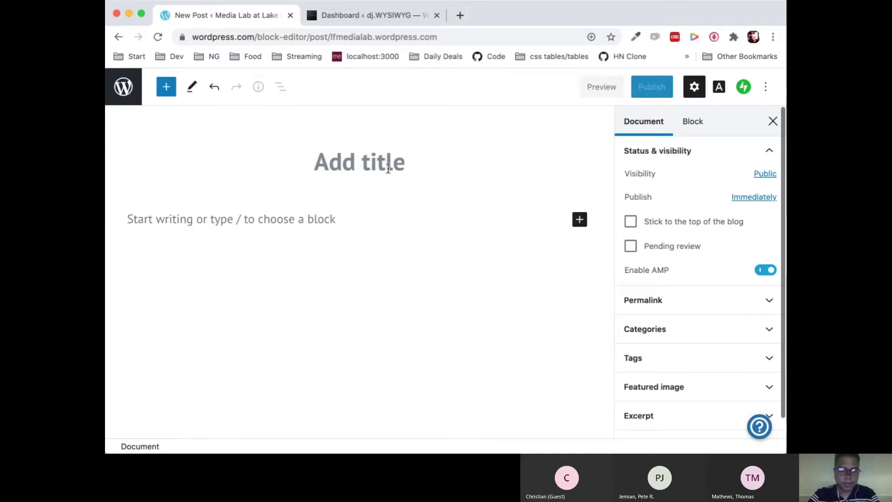
key(ctrl+z)
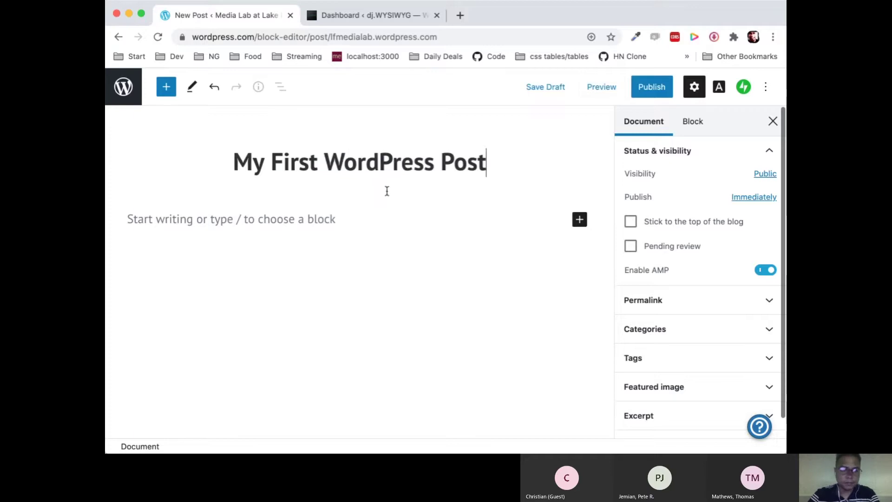
- Start an empty paragraph block below the post title and open lipsum.com in a new browser tab
click(384, 222)
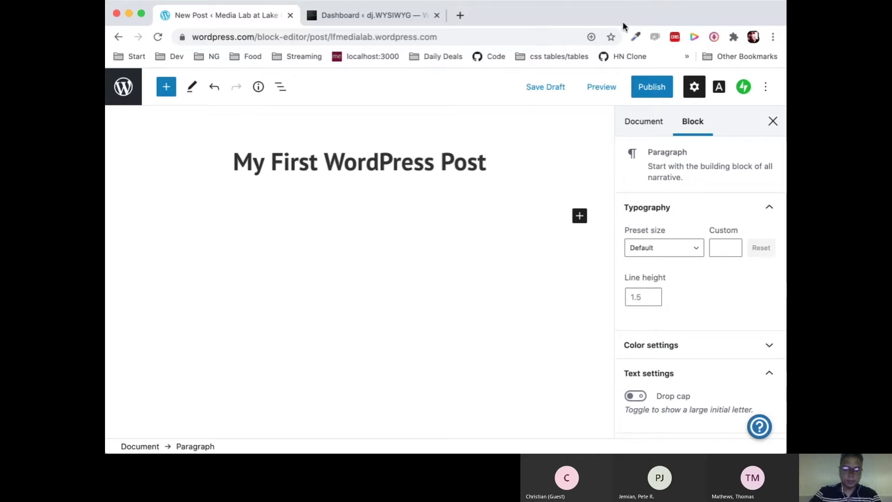
key(super+Tab)
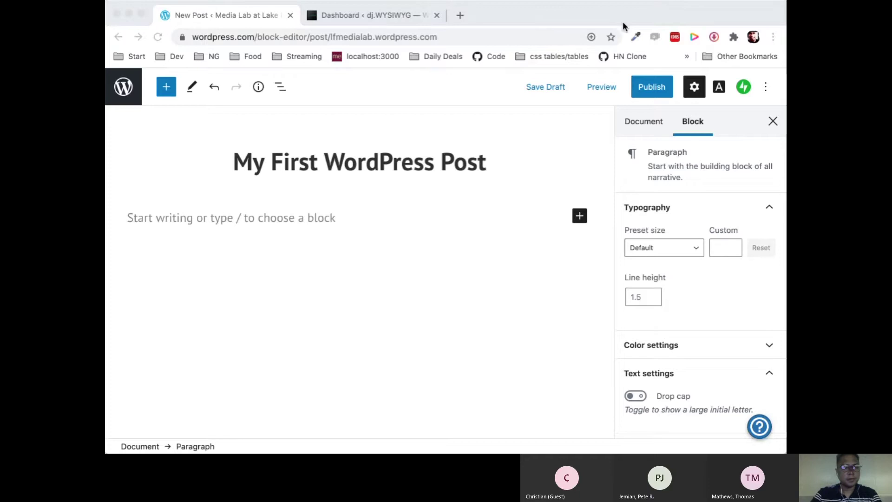
key(super+Tab)
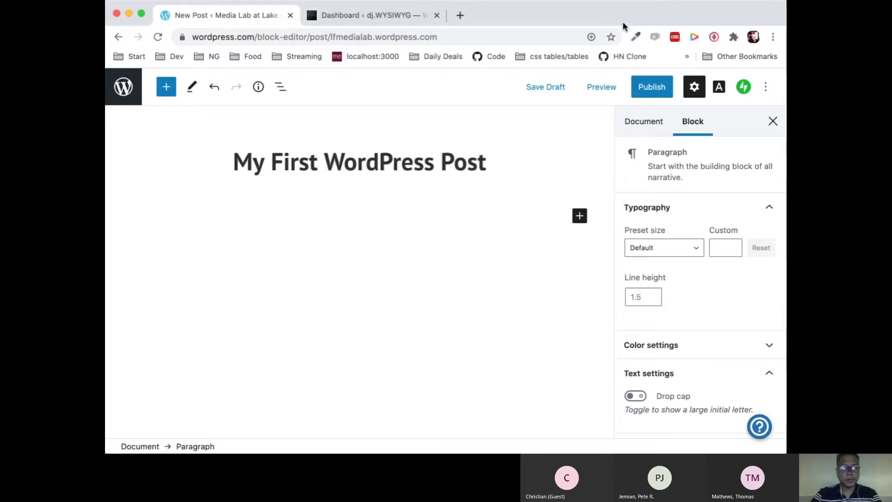
key(super+t)
text(l)
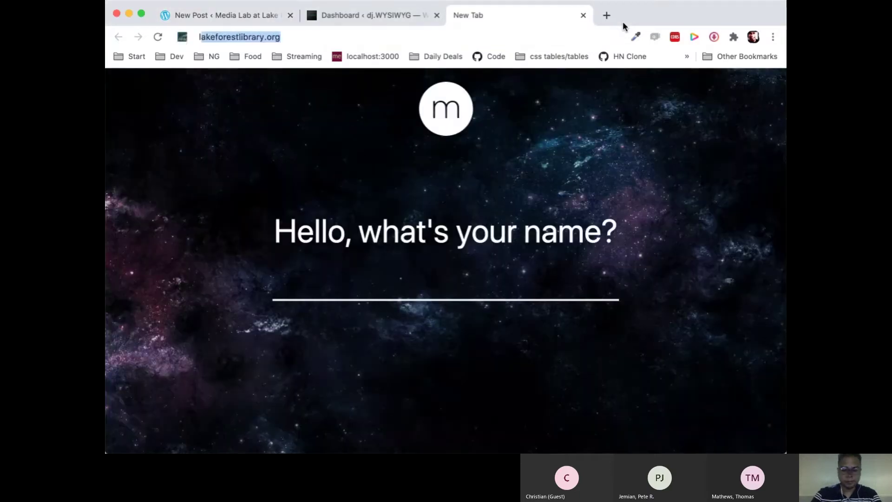
text(ipsum.com)
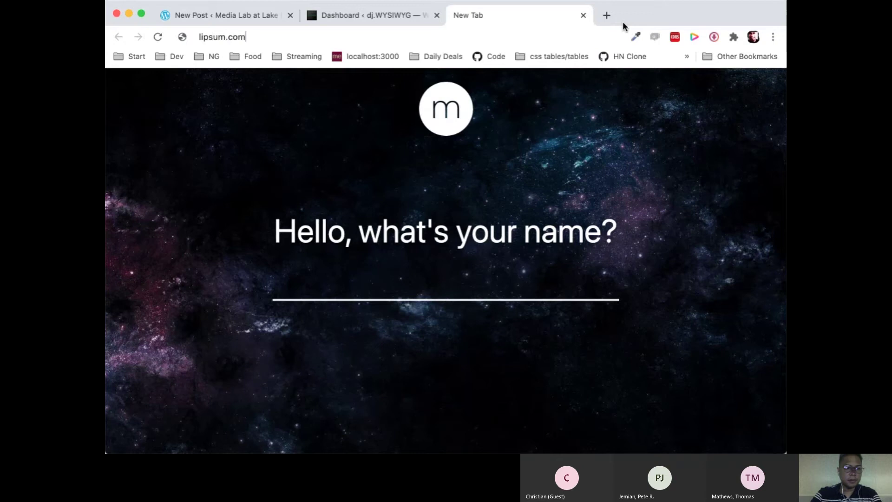
key(Return)
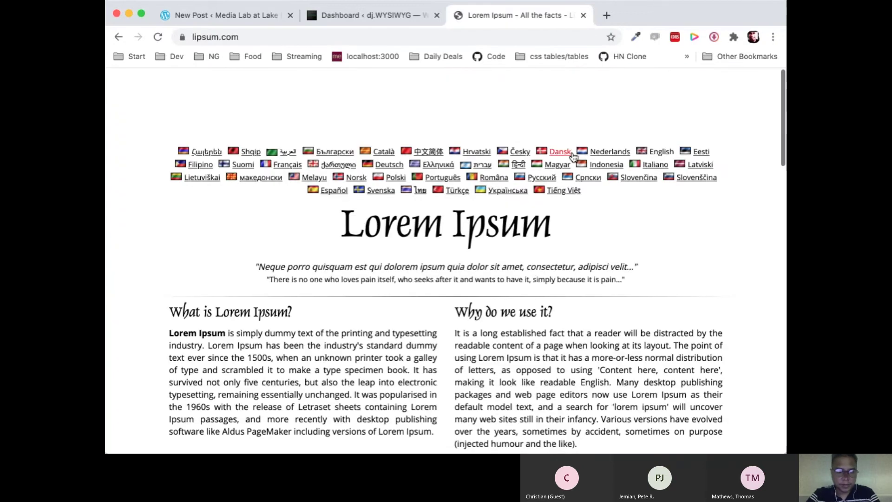
- Generate 5 paragraphs of placeholder text starting with "Lorem ipsum dolor sit amet"
scroll(454, 256, down, 3)
scroll(454, 256, down, 10)
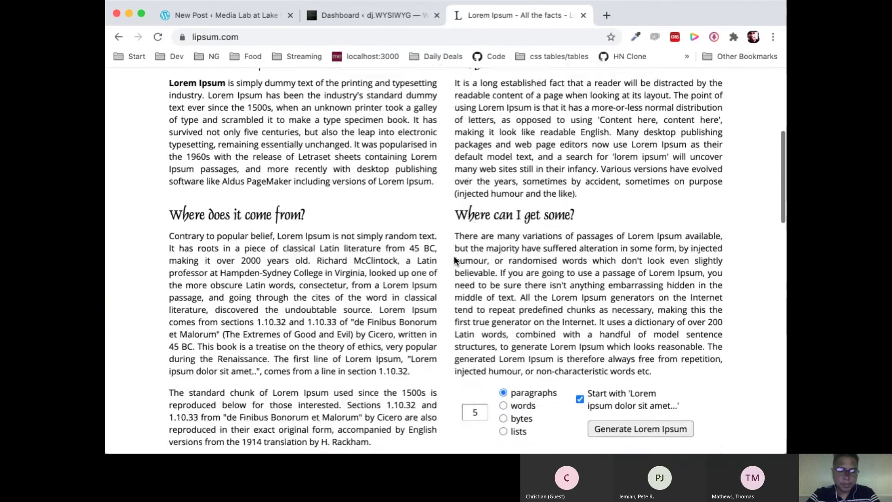
scroll(453, 256, up, 2)
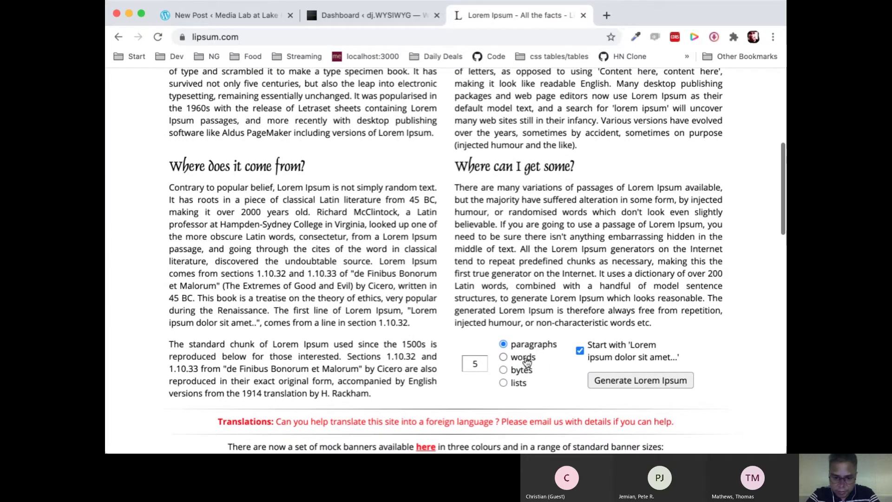
click(643, 380)
scroll(611, 380, down, 5)
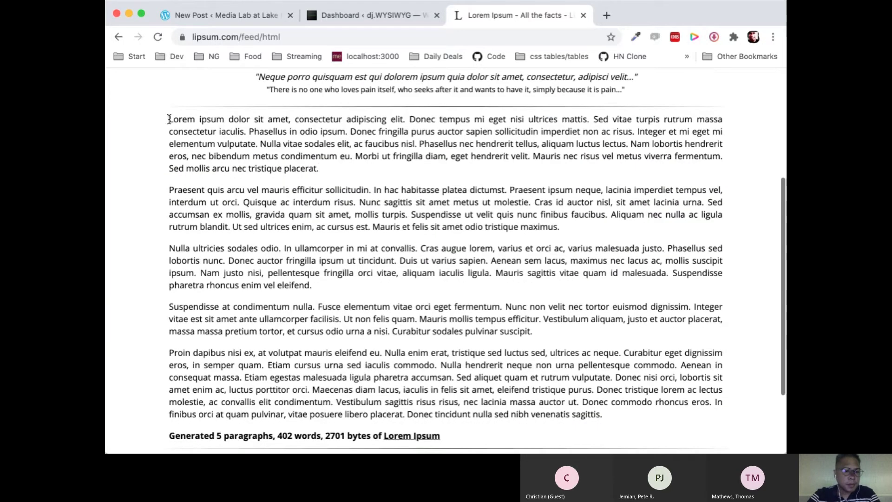
- Copy all five generated paragraphs, close the Lorem Ipsum page and paste them into the post body
drag(166, 118, 639, 414)
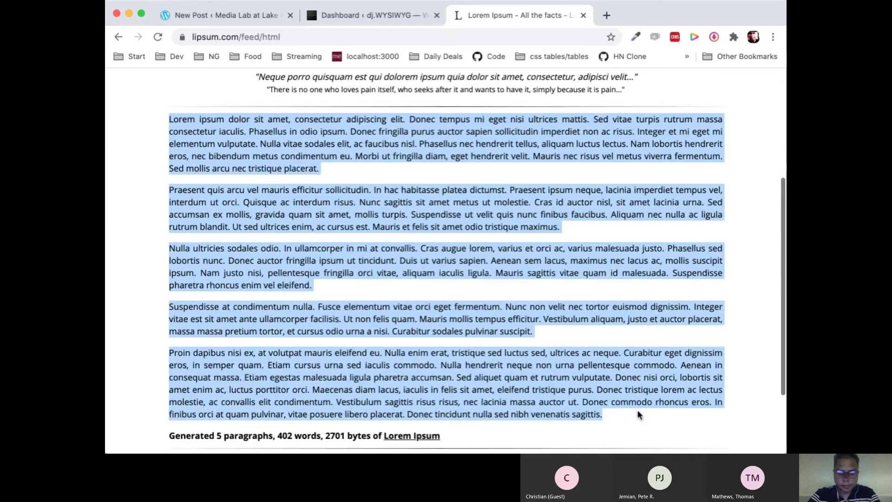
key(super+w)
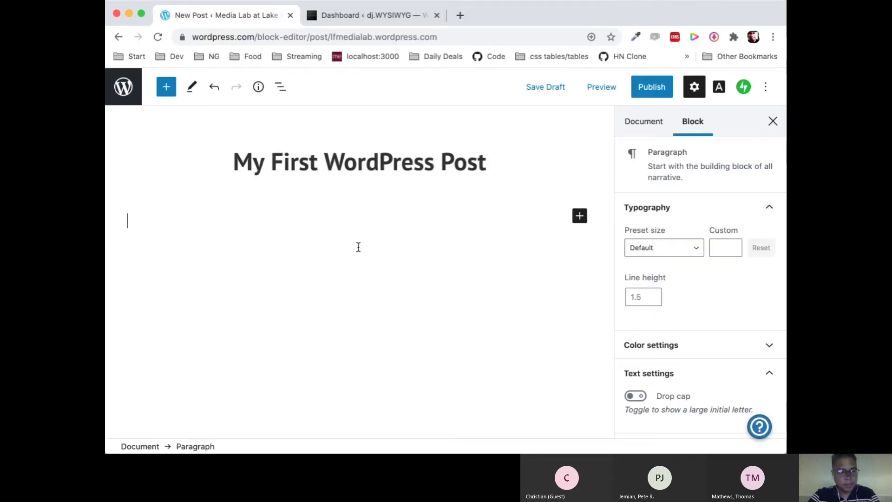
key(super+v)
scroll(359, 247, up, 3)
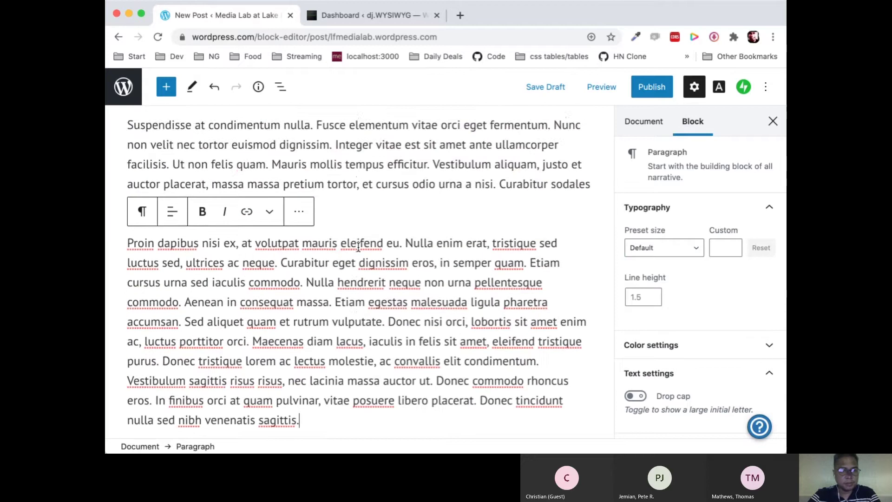
scroll(358, 247, up, 7)
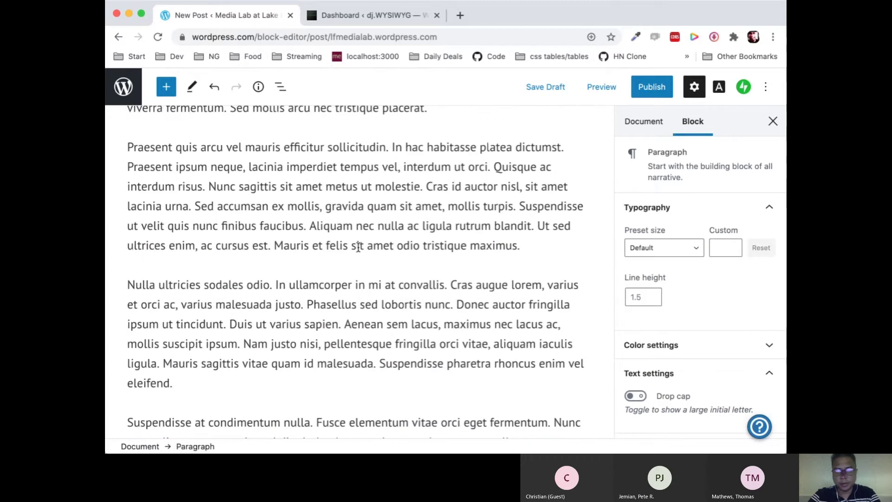
scroll(358, 251, up, 3)
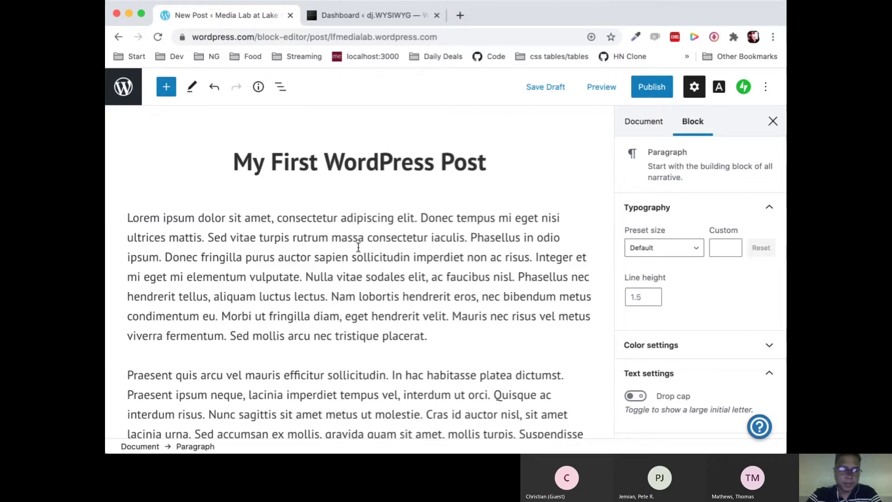
scroll(359, 247, down, 1)
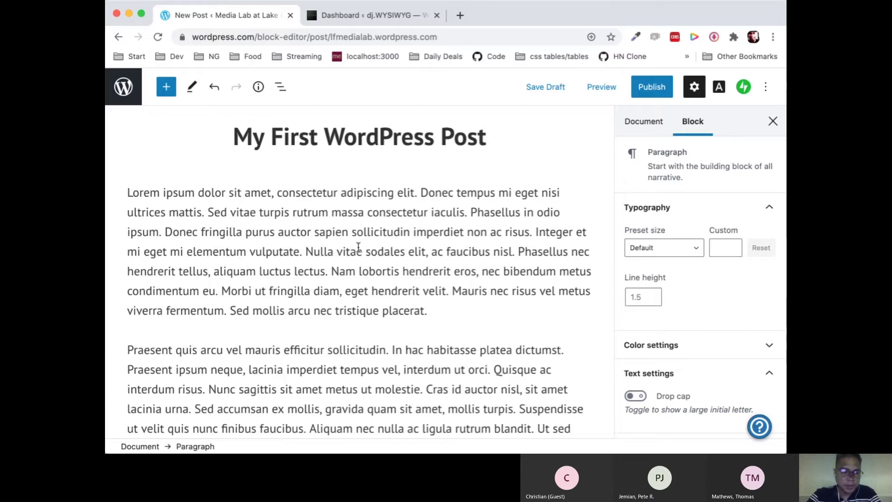
scroll(359, 248, down, 1)
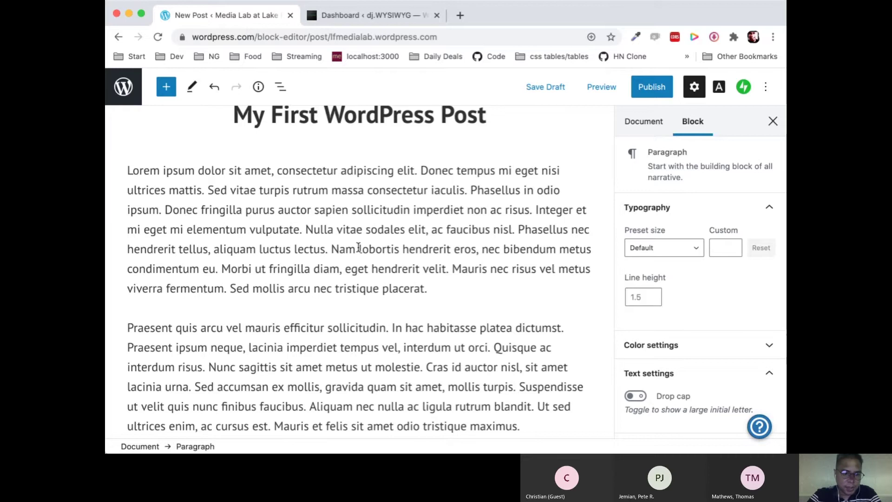
scroll(358, 248, down, 1)
scroll(358, 248, down, 9)
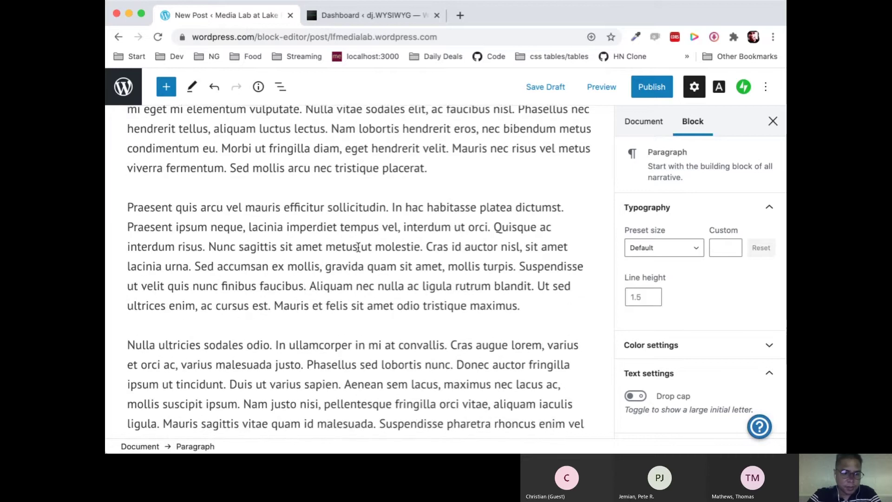
- Transform the first body paragraph, starting with "Lorem ipsum dolor sit amet", into a Verse block
scroll(358, 246, down, 8)
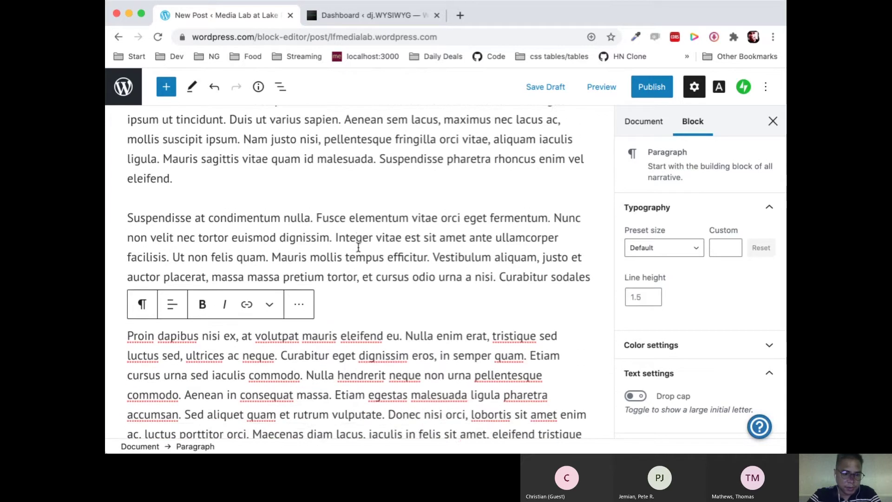
scroll(358, 247, up, 4)
scroll(358, 248, up, 20)
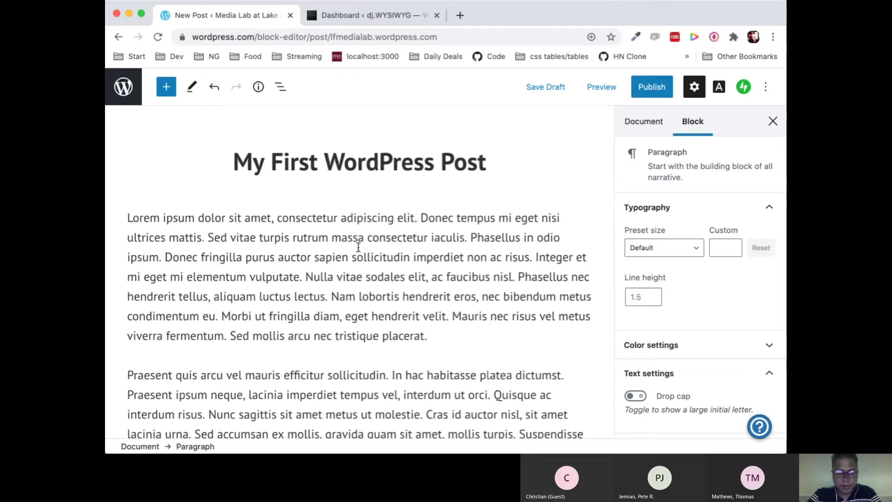
triple_click(388, 257)
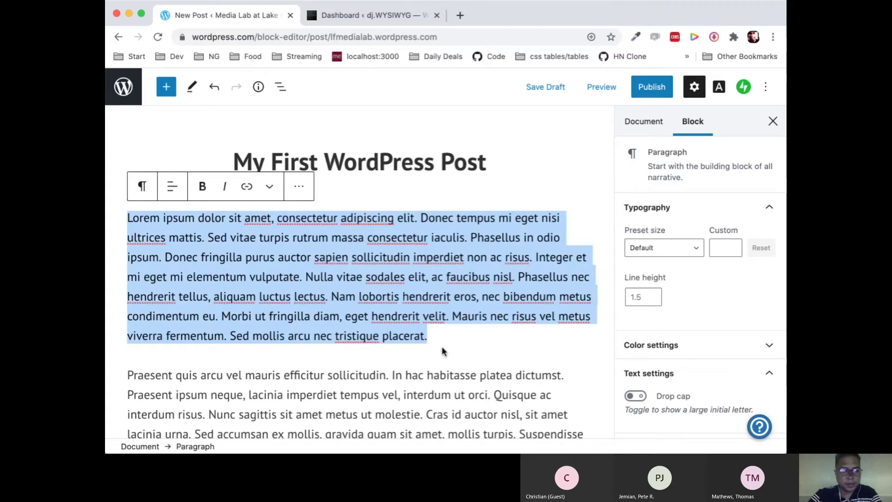
mouse_move(442, 352)
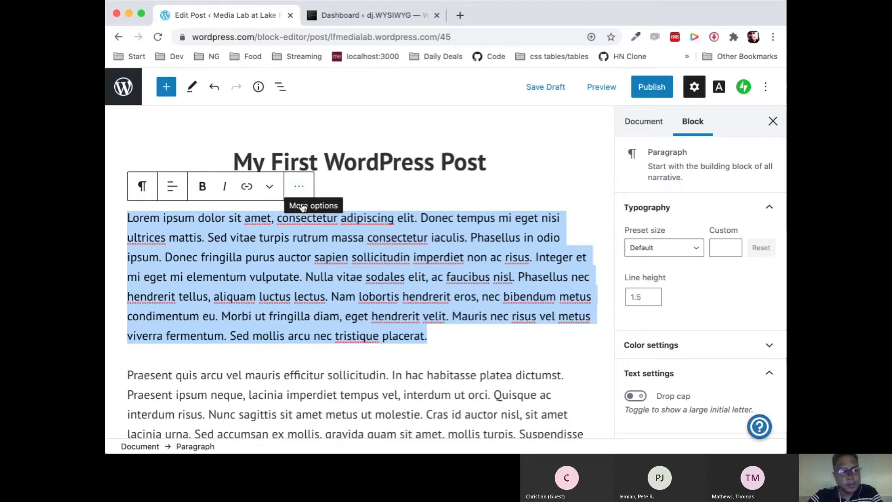
click(144, 187)
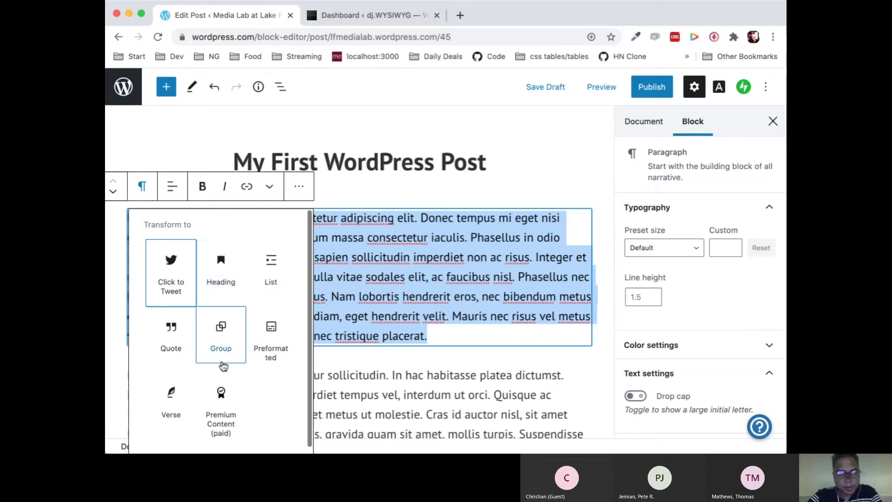
scroll(223, 366, down, 1)
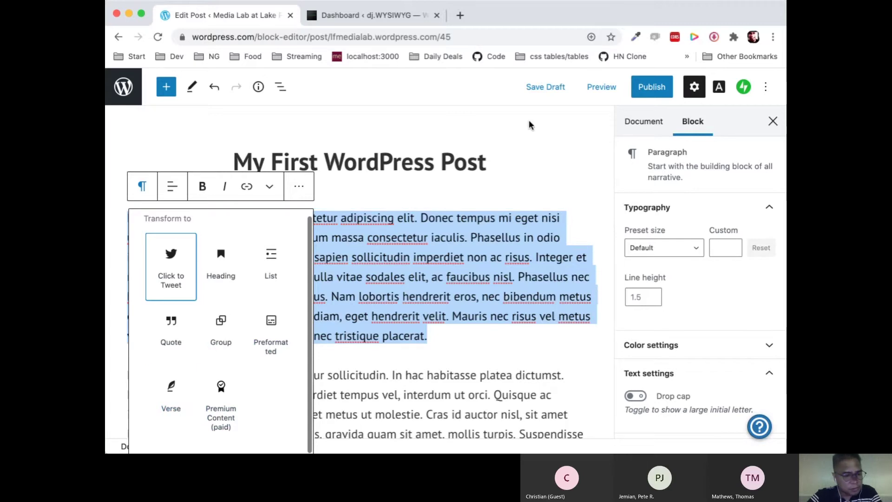
click(182, 392)
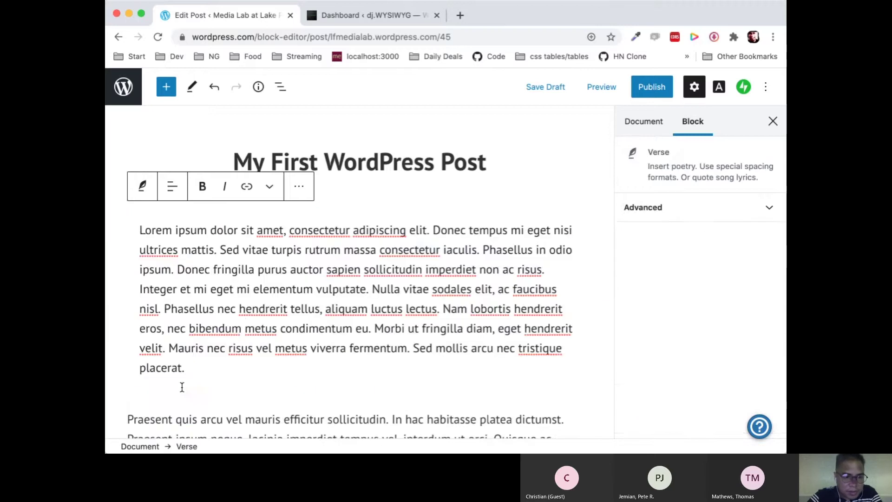
- Transform the Verse block below the post title back into a Paragraph block
key(super+a)
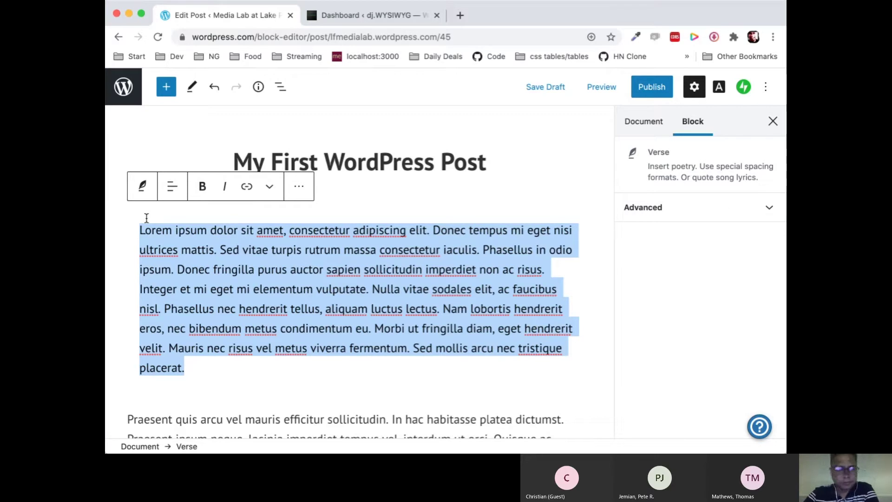
click(142, 190)
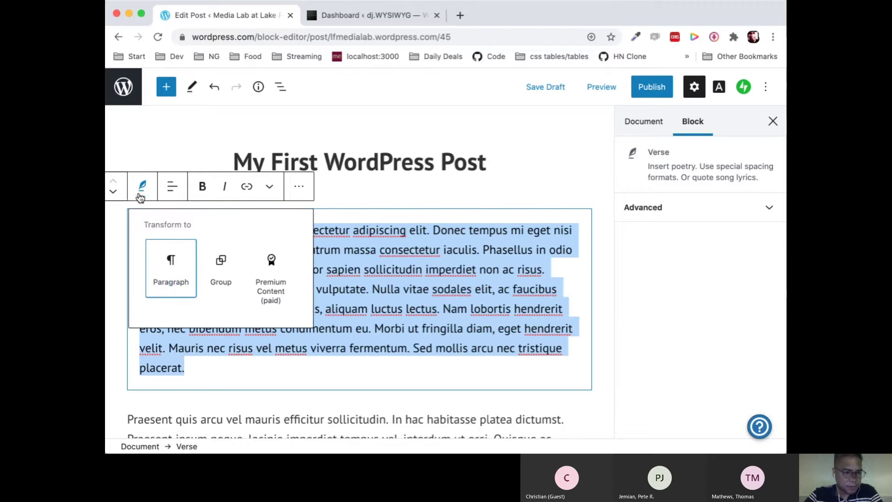
click(182, 275)
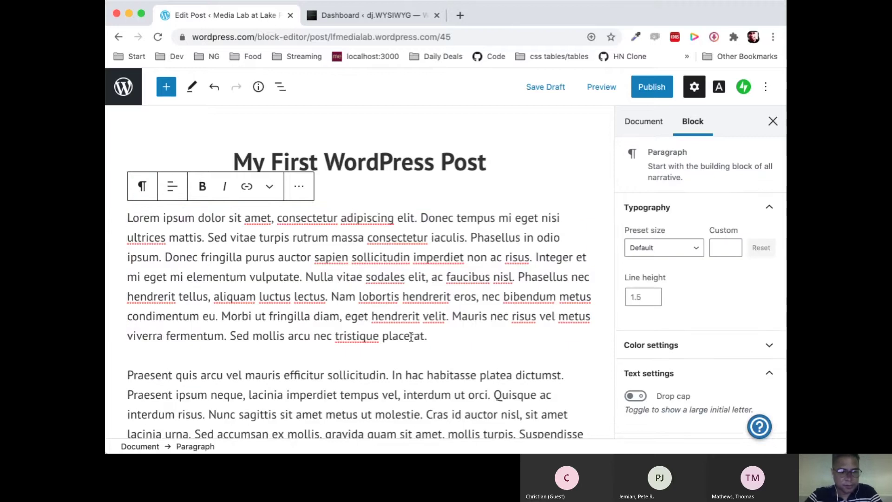
- Split the first paragraph's last sentence, "Sed mollis arcu nec tristique placerat", into its own paragraph and remove its final period
click(232, 335)
key(BackSpace)
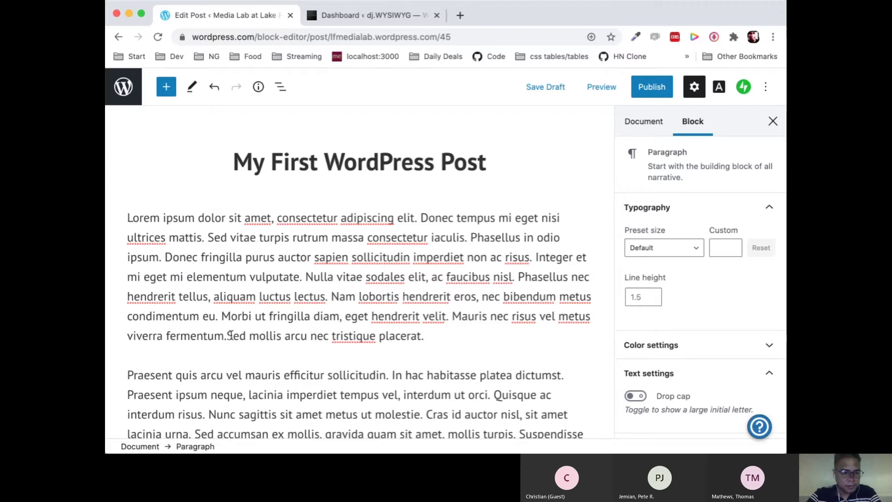
key(Return)
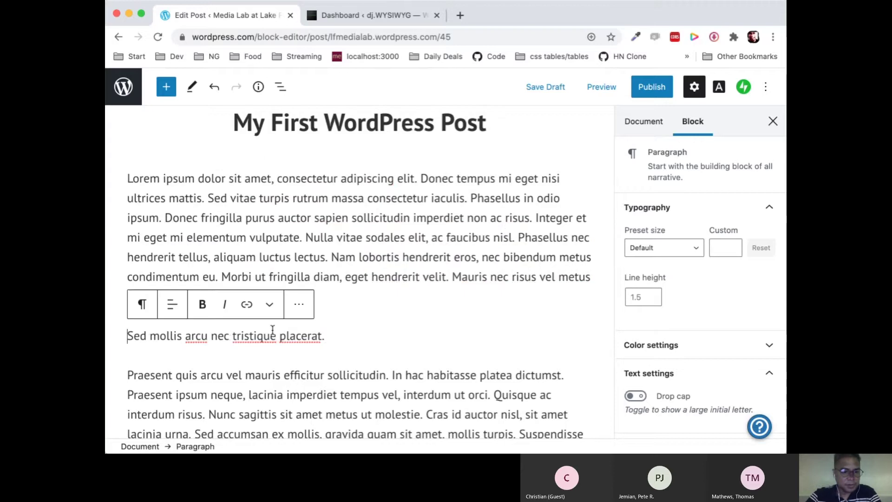
click(330, 340)
key(BackSpace)
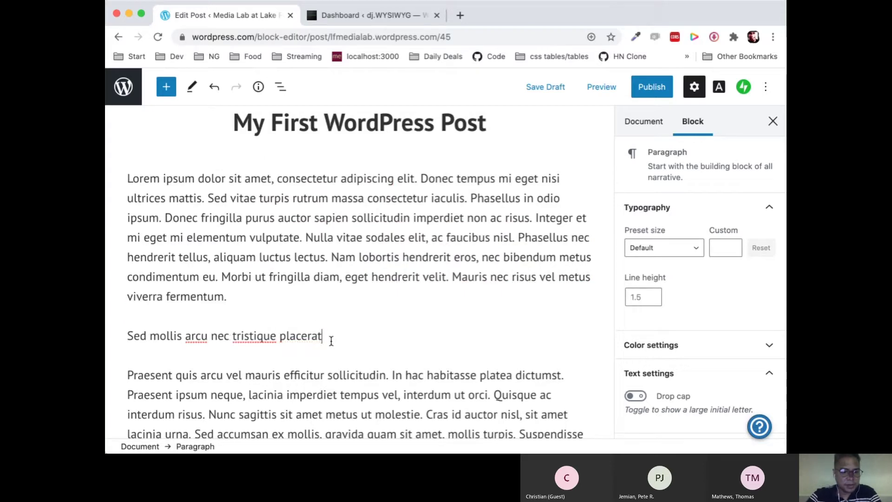
- Transform the "Sed mollis arcu nec tristique placerat" paragraph into a Heading block at level H3
drag(331, 339, 145, 308)
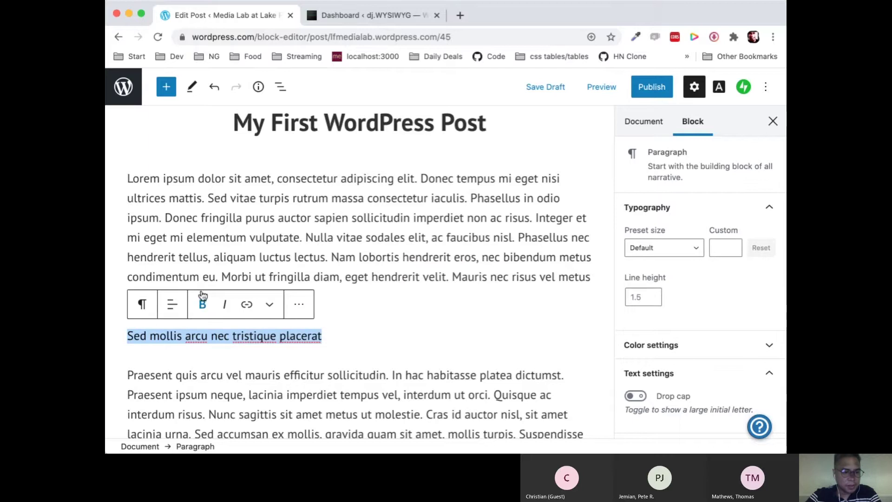
click(143, 304)
scroll(220, 199, up, 1)
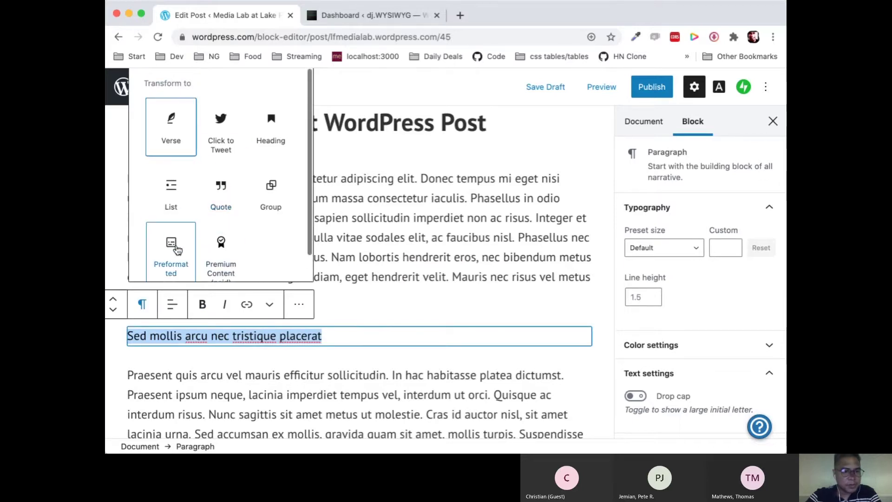
click(272, 123)
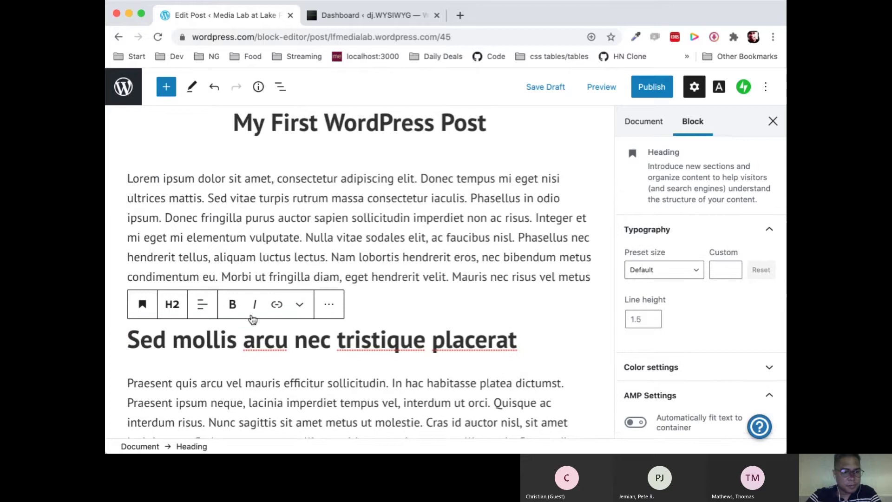
triple_click(245, 340)
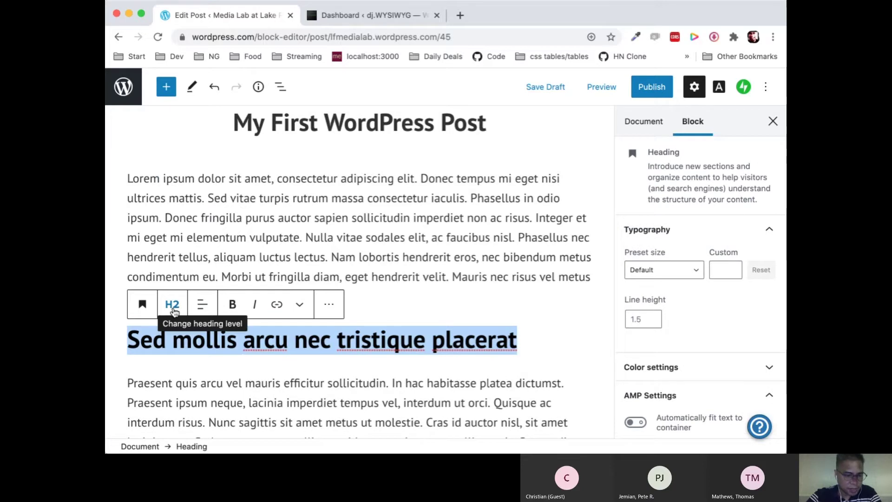
click(173, 311)
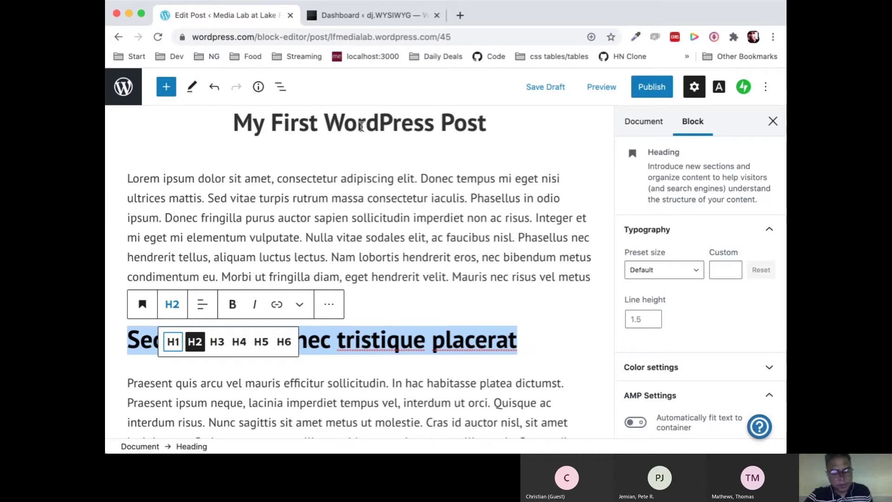
click(222, 347)
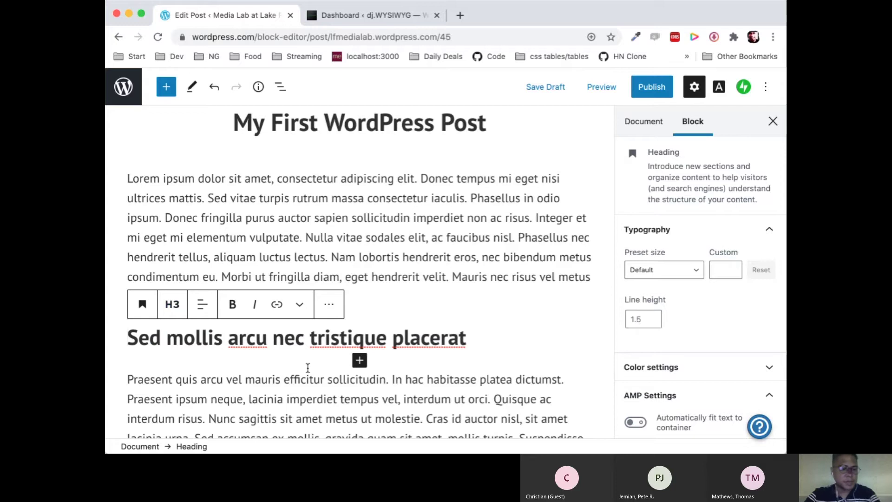
- Select the first paragraph's text and show its text alignment choices
scroll(307, 367, down, 3)
scroll(294, 364, up, 2)
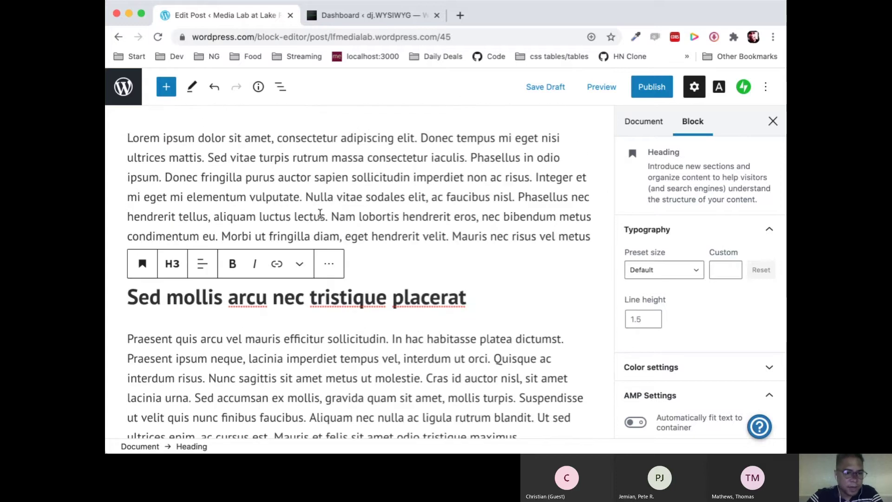
triple_click(320, 214)
scroll(221, 181, up, 1)
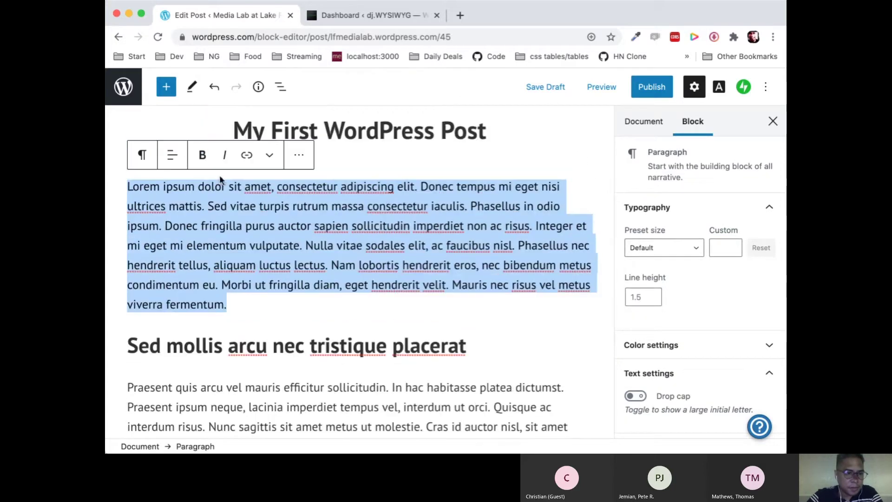
click(174, 152)
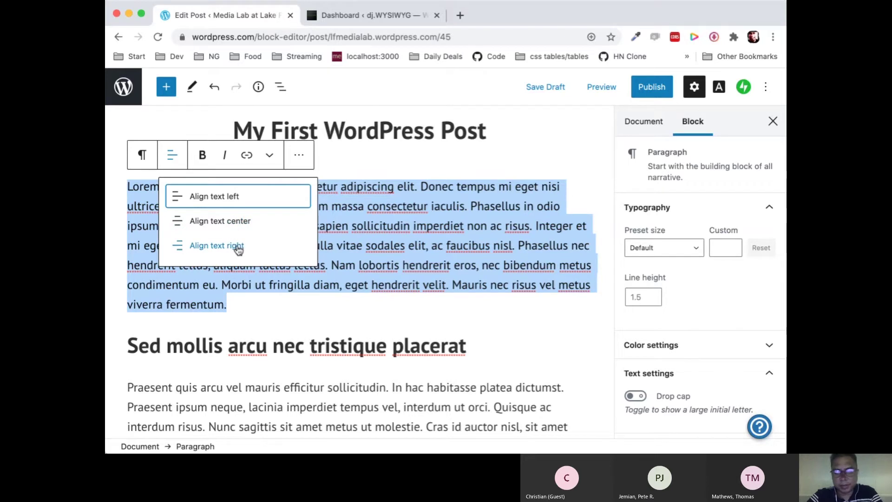
- Make the word "habitasse" bold in the paragraph directly below the heading
double_click(216, 399)
scroll(216, 398, down, 3)
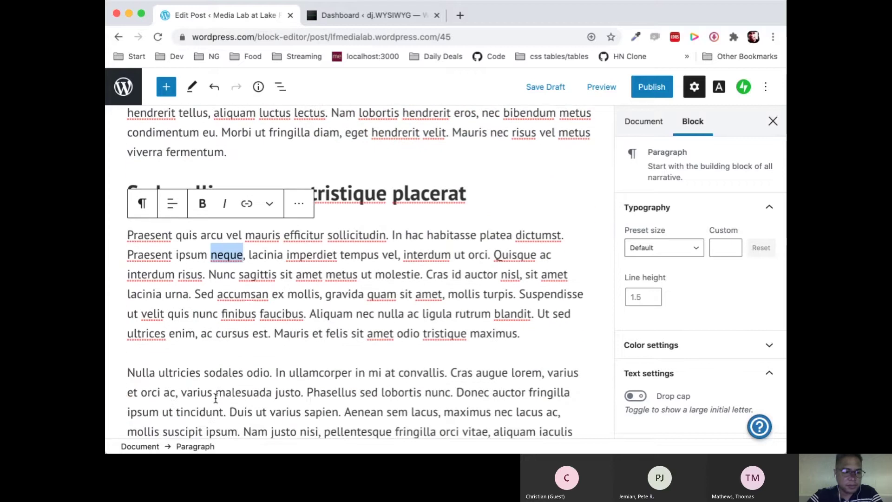
triple_click(200, 254)
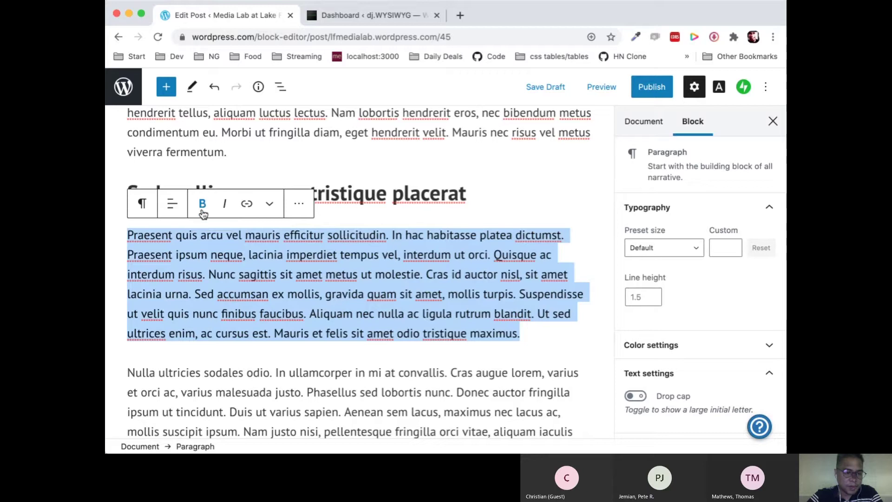
click(196, 236)
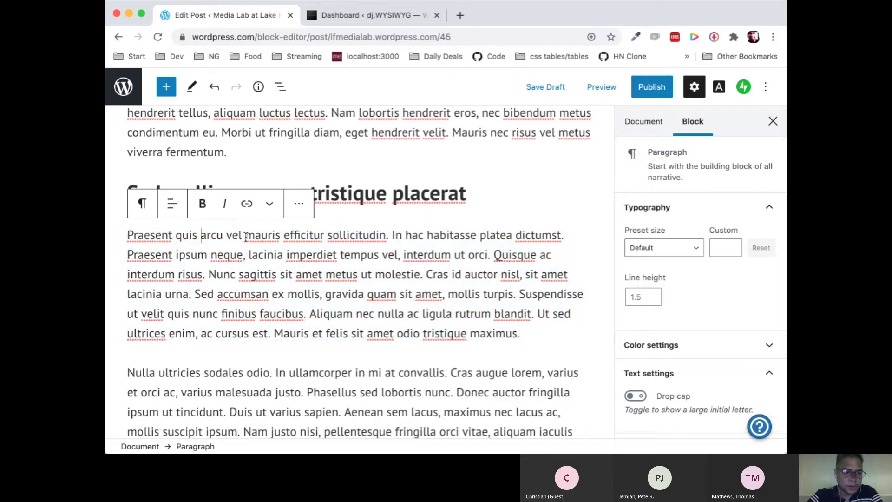
double_click(451, 235)
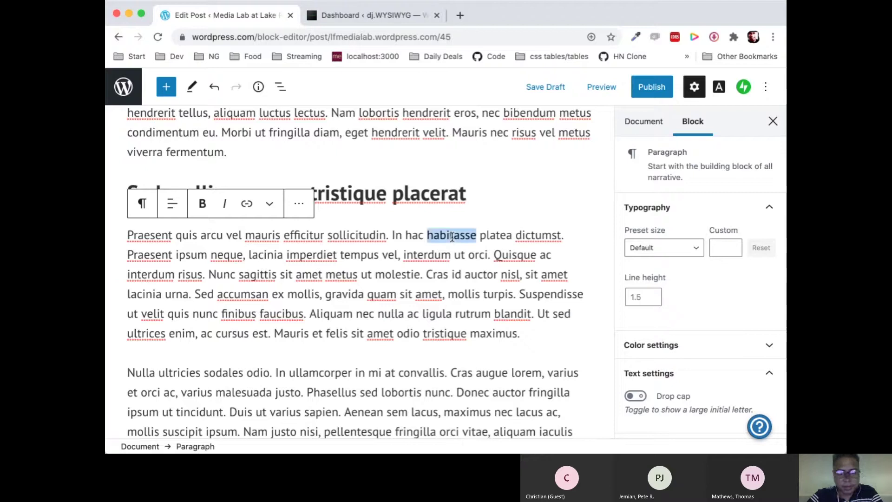
click(205, 204)
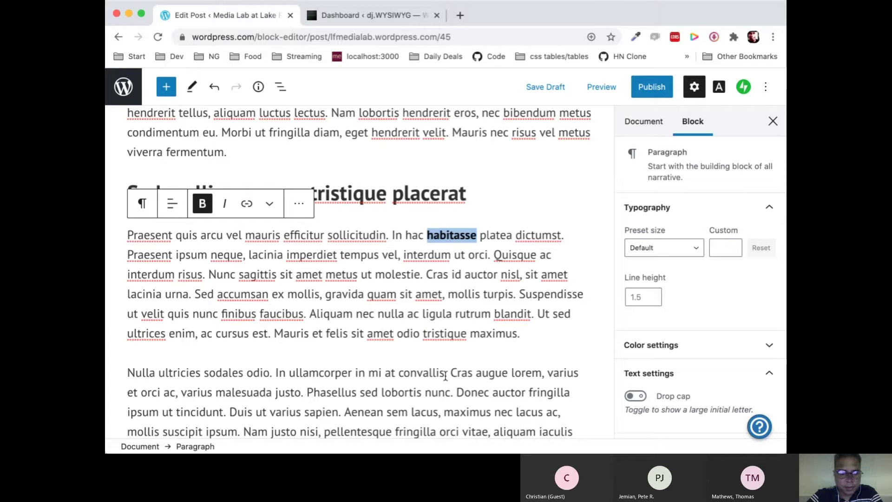
- Italicize "In ullamcorper in mi at convallis" in the paragraph starting with "Nulla ultricies"
drag(445, 373, 275, 371)
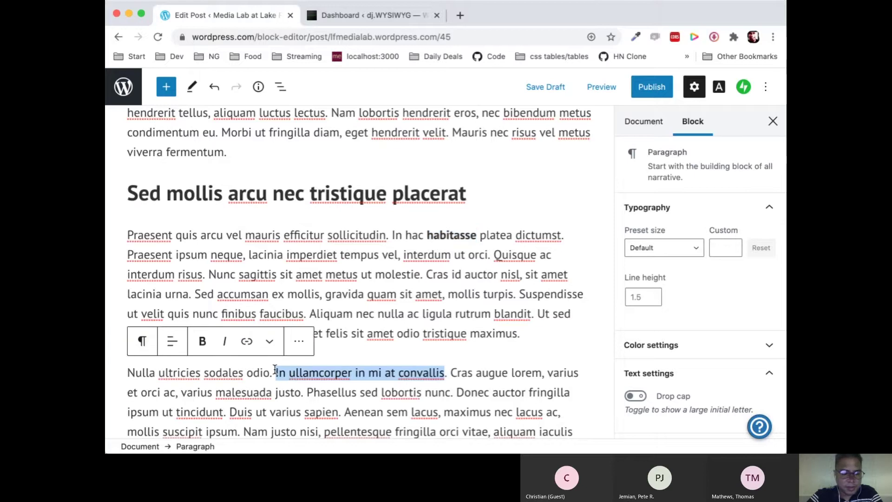
click(225, 344)
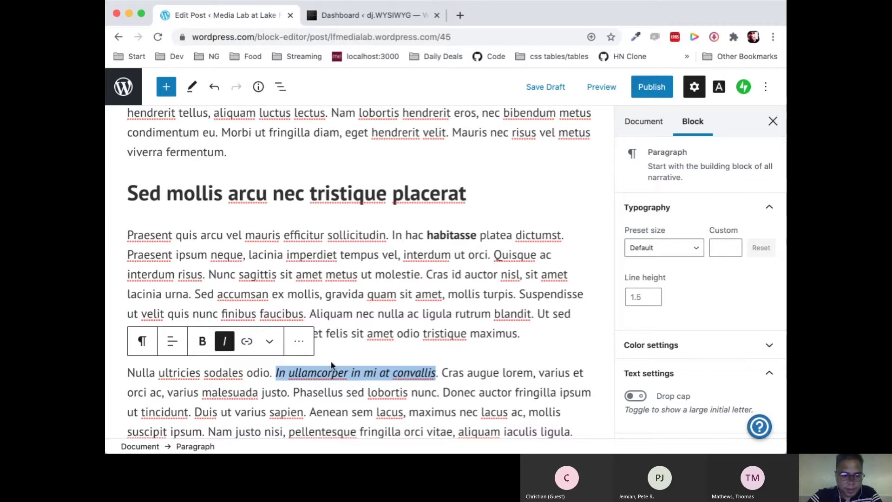
click(468, 377)
scroll(469, 379, down, 2)
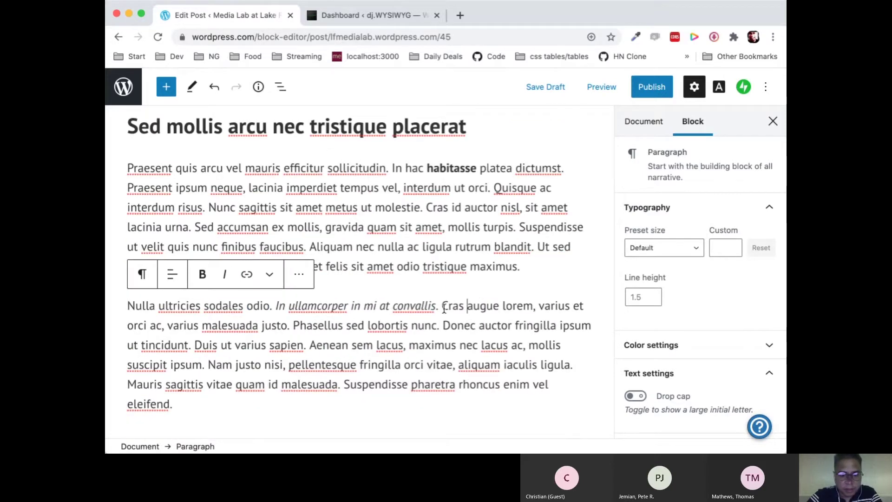
drag(442, 305, 534, 308)
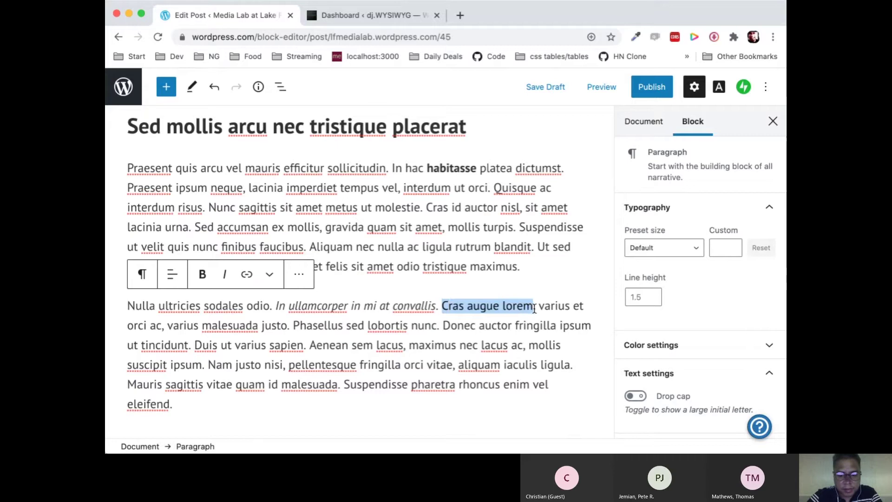
click(247, 275)
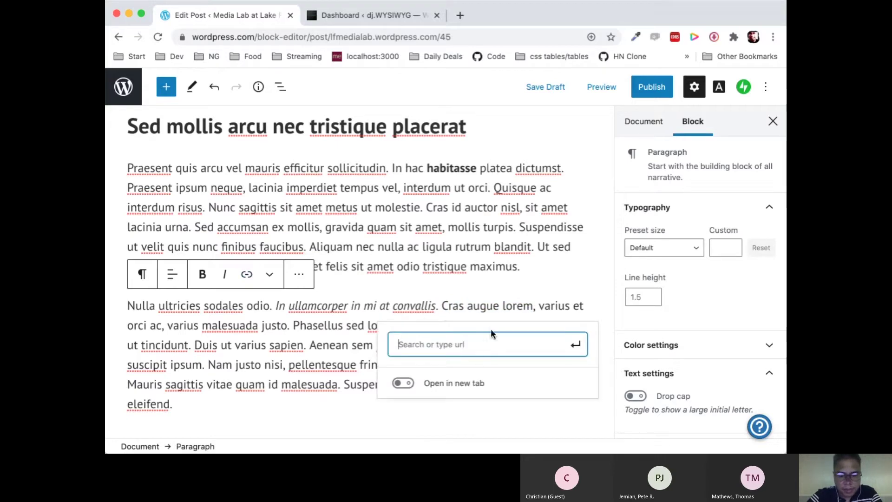
key(Escape)
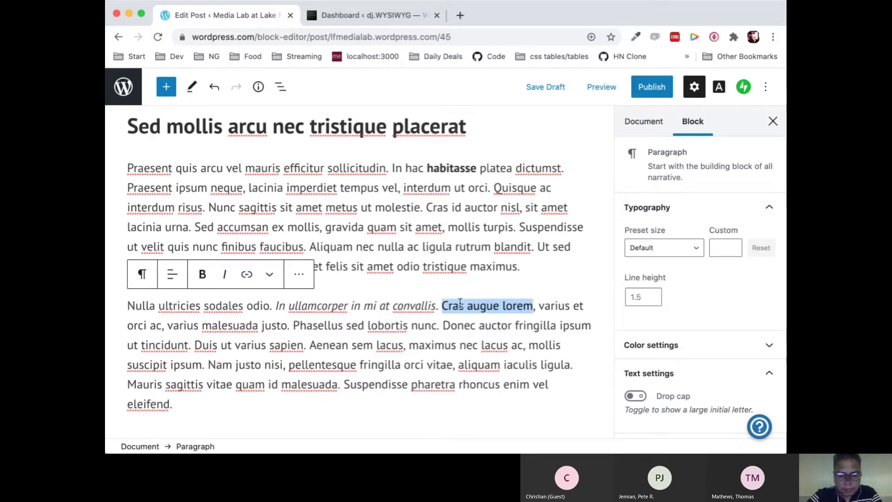
click(247, 278)
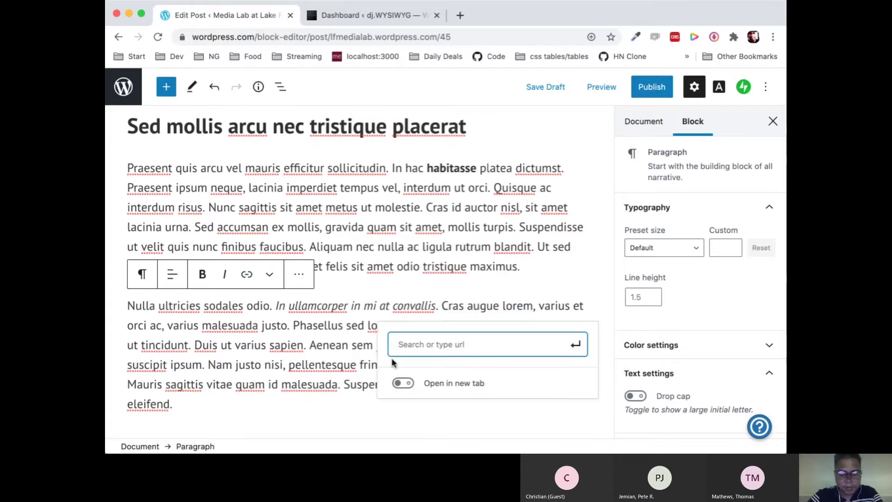
text(http://w)
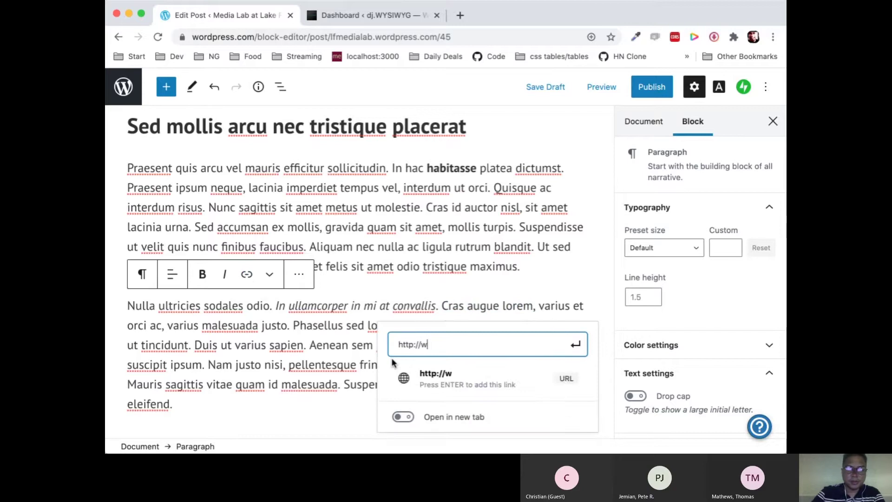
text(ww.googl)
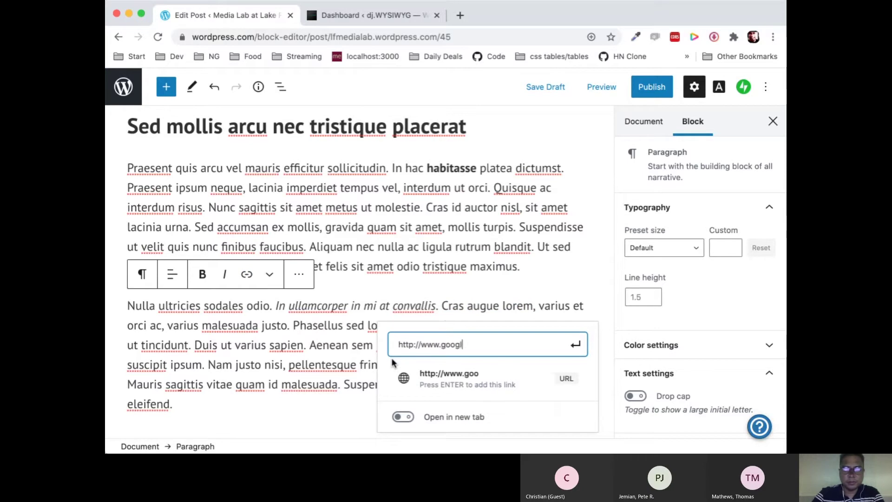
text(e.co m)
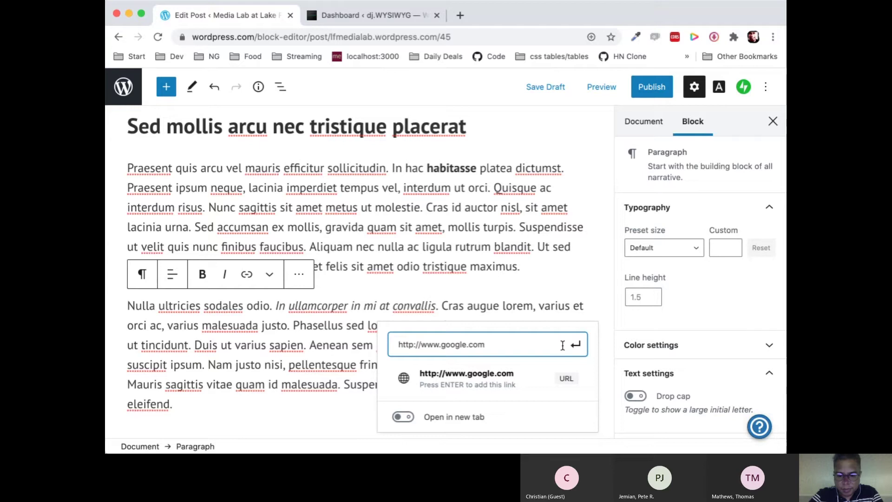
click(579, 344)
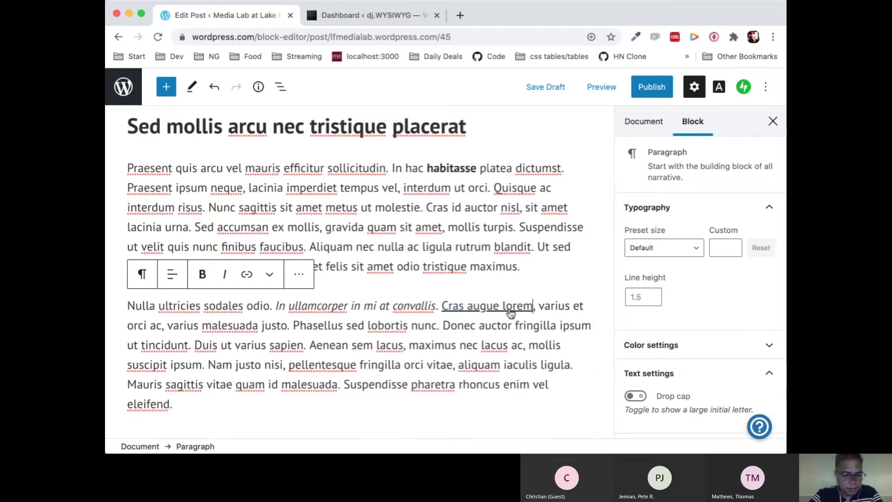
- Look through the additional text formatting choices available for the paragraph containing the link
click(271, 275)
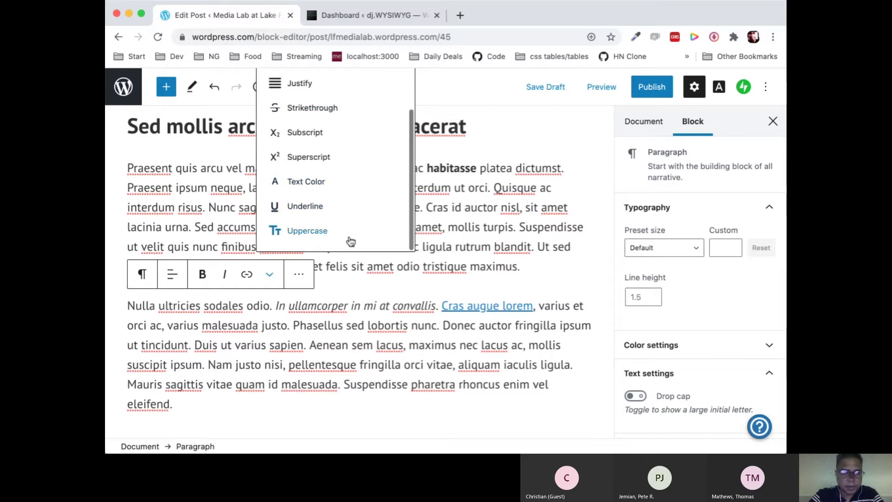
click(338, 292)
click(318, 345)
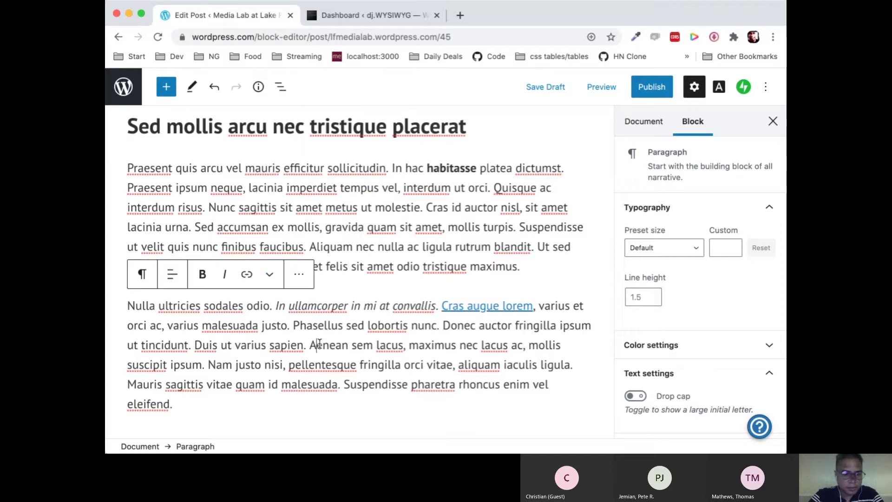
- Examine the block options offered for the "Nulla ultricies" paragraph, from hiding block settings down to removing the block
click(303, 280)
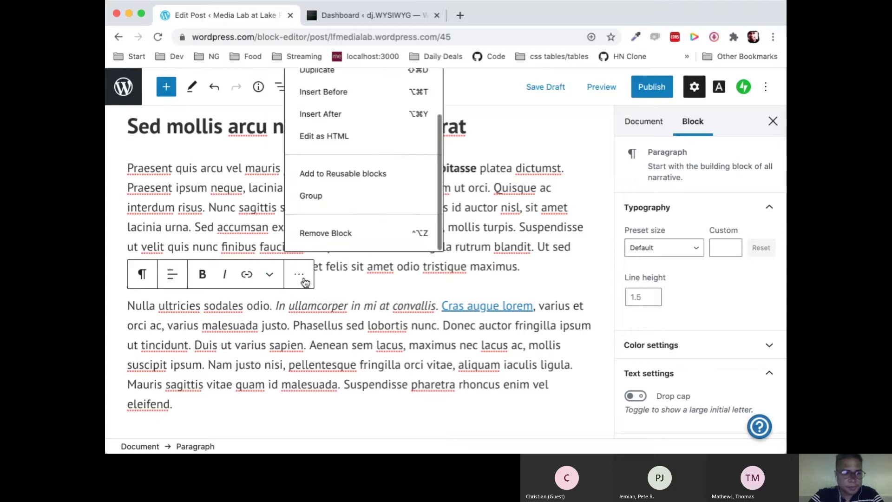
scroll(343, 200, up, 3)
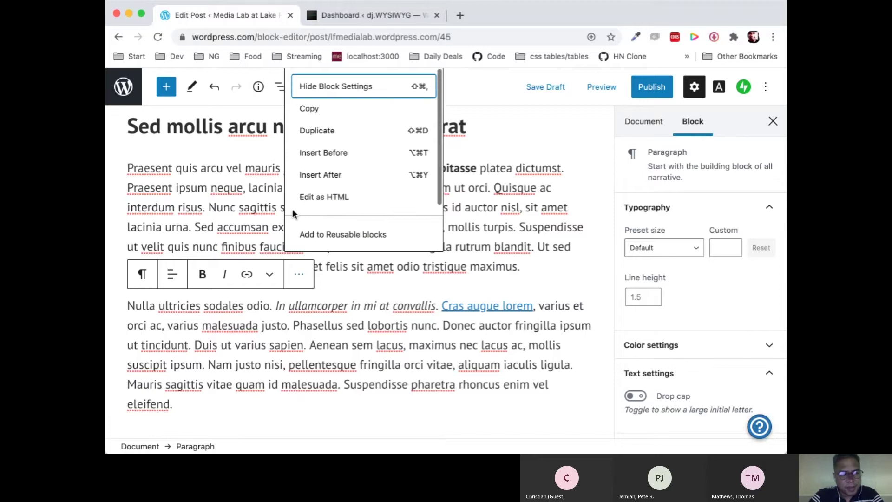
scroll(293, 214, down, 3)
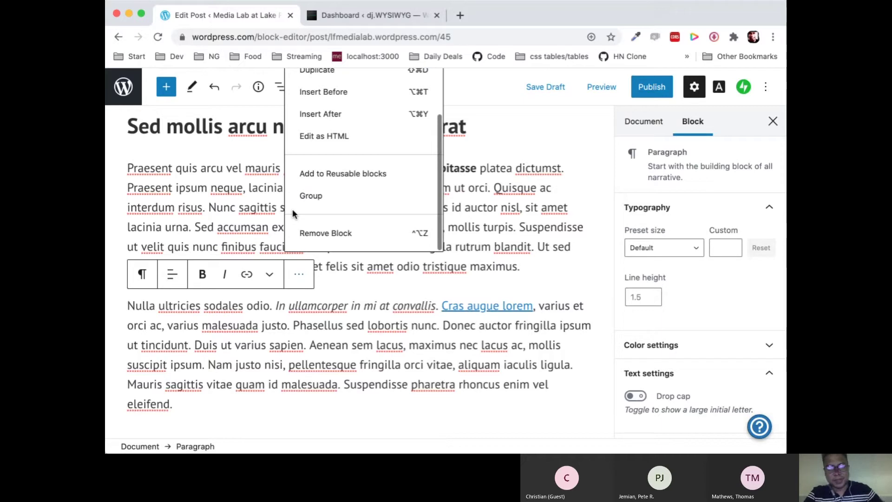
scroll(293, 213, up, 3)
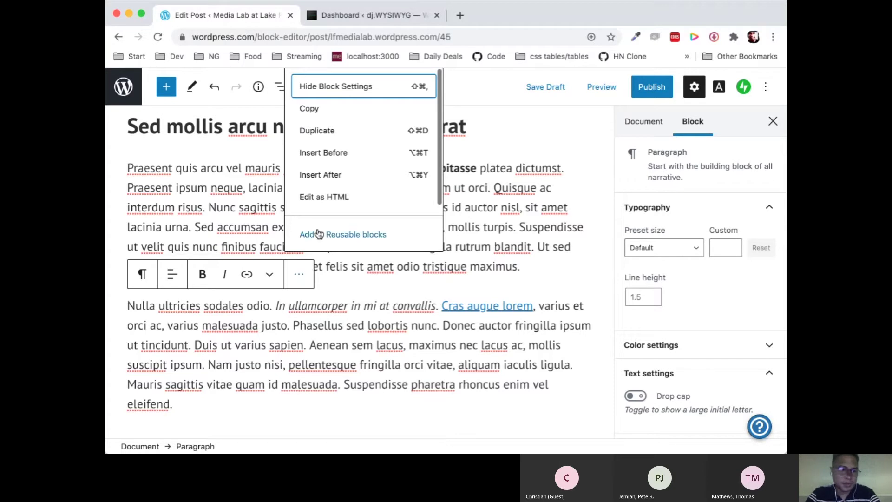
scroll(319, 232, down, 3)
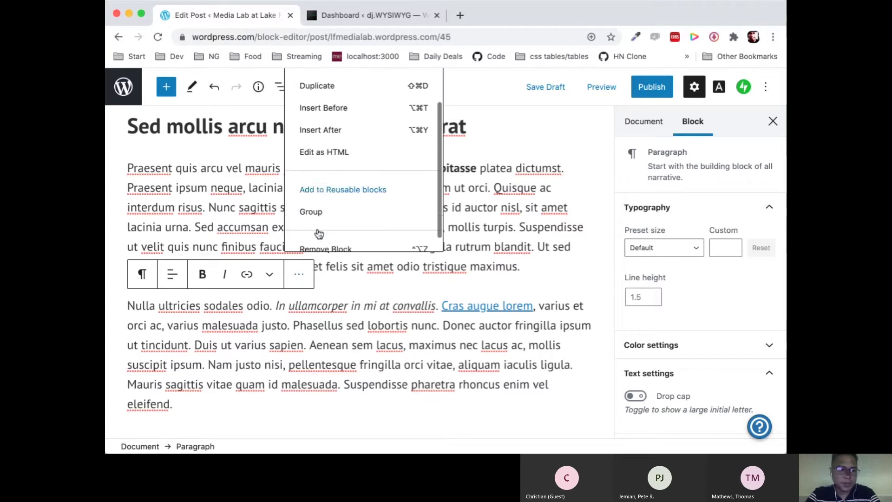
click(386, 280)
- Review the formatted post from its title down to the last paragraph
scroll(389, 327, down, 2)
scroll(389, 327, down, 8)
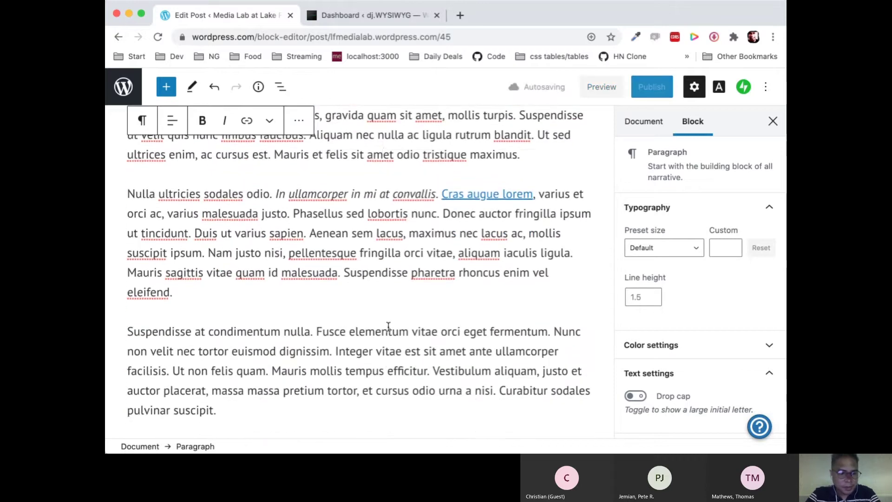
scroll(389, 328, down, 3)
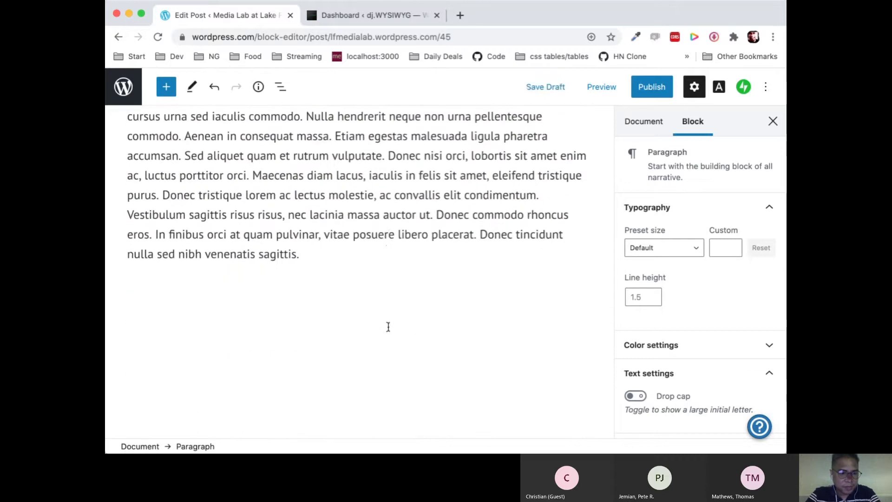
scroll(389, 327, up, 12)
scroll(388, 327, up, 4)
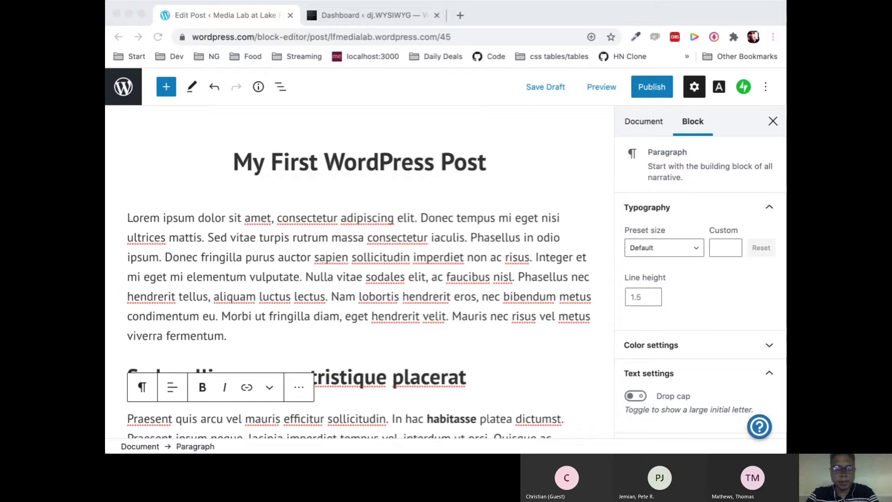
click(144, 175)
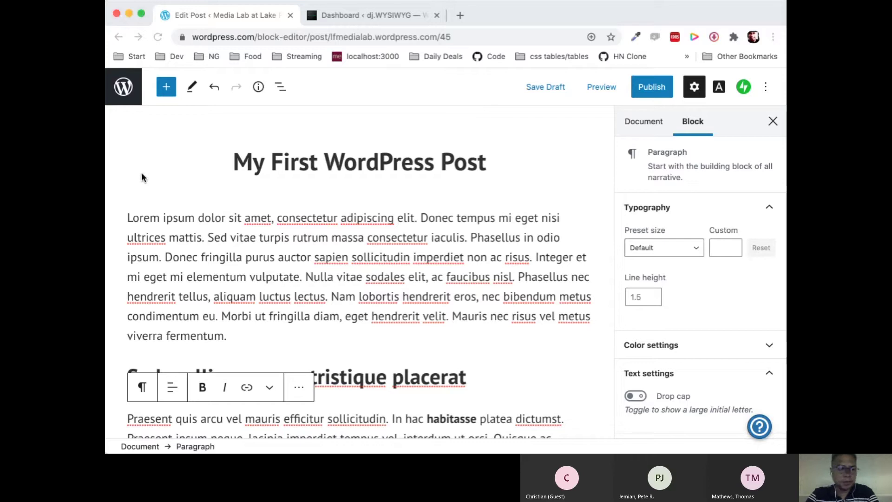
scroll(184, 292, down, 10)
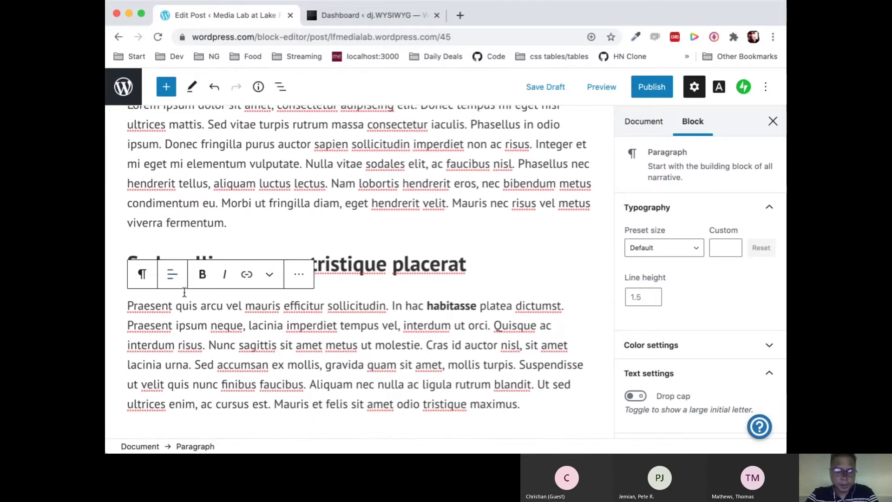
scroll(184, 291, up, 10)
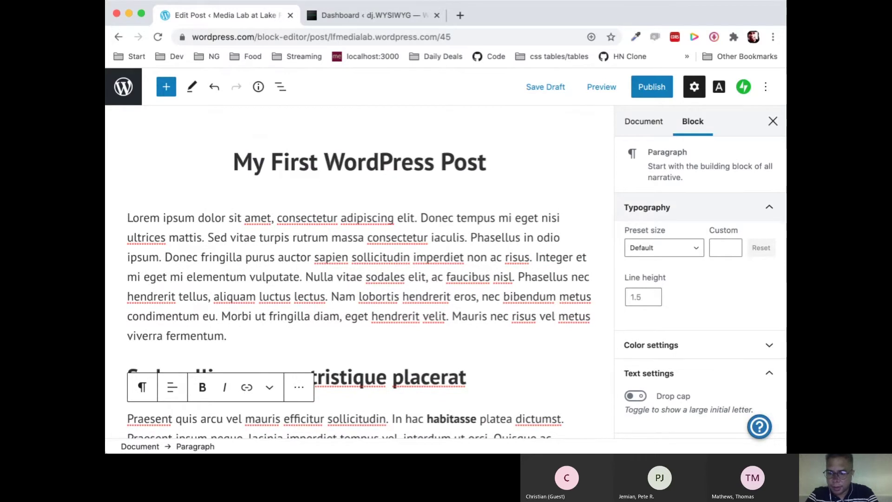
- Set the preset text size of the first paragraph under the post title to Small
drag(785, 198, 859, 199)
triple_click(460, 262)
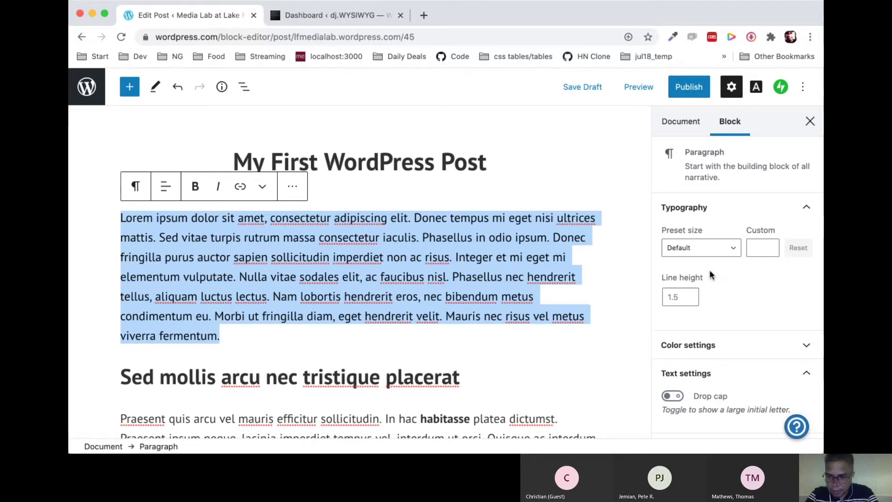
scroll(701, 264, down, 2)
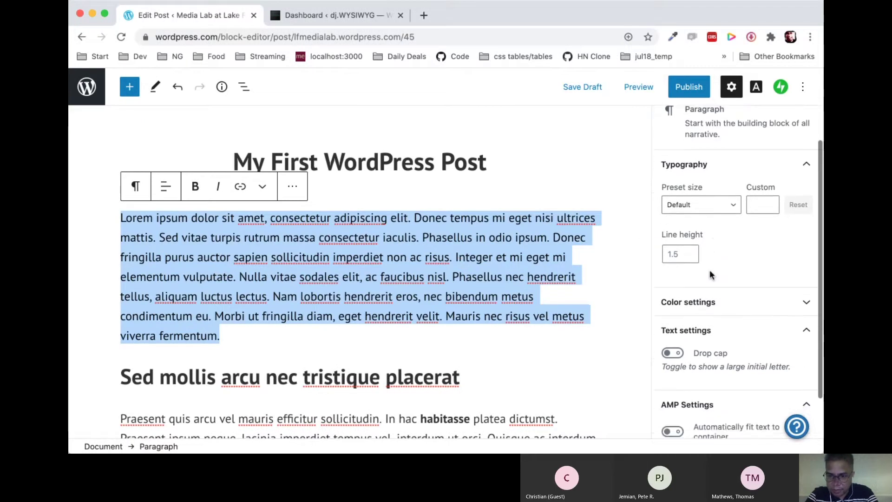
click(734, 215)
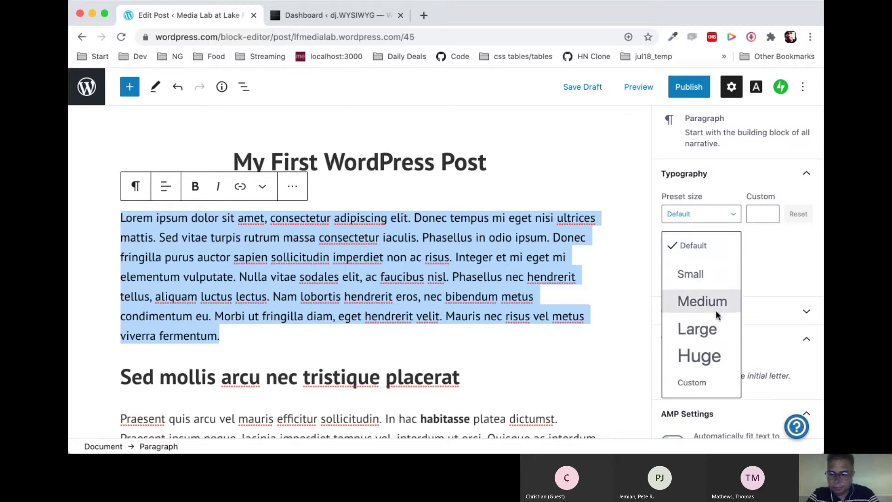
click(715, 281)
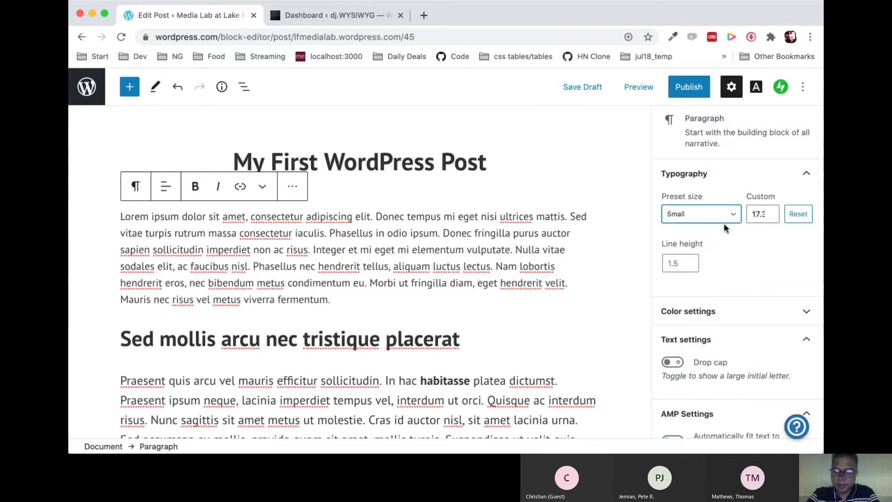
- Return the first paragraph's preset text size to Default
click(735, 214)
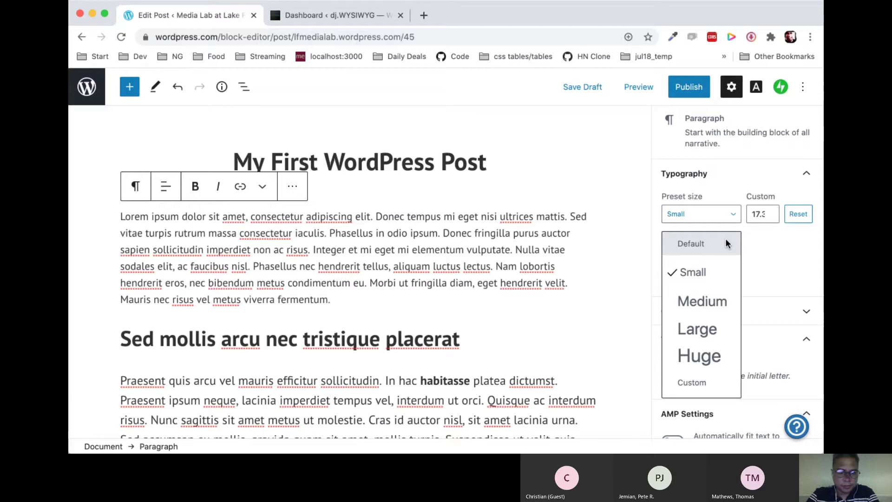
click(727, 243)
click(732, 218)
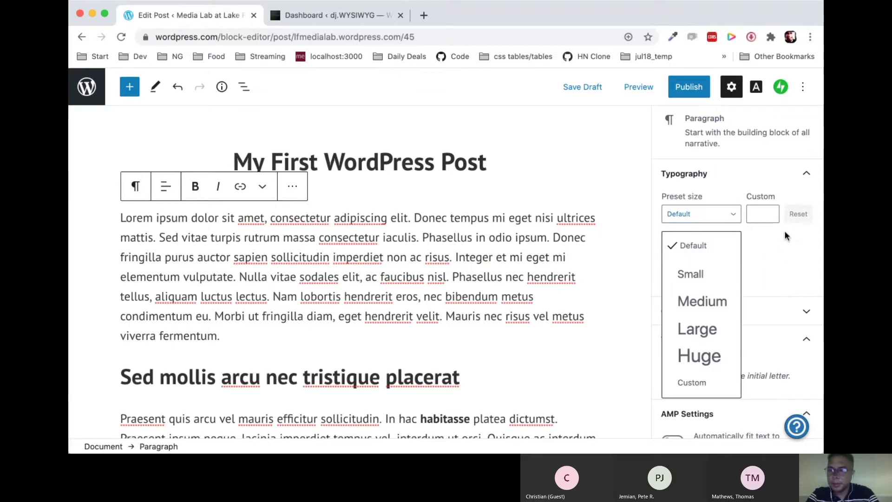
click(606, 261)
scroll(584, 296, down, 2)
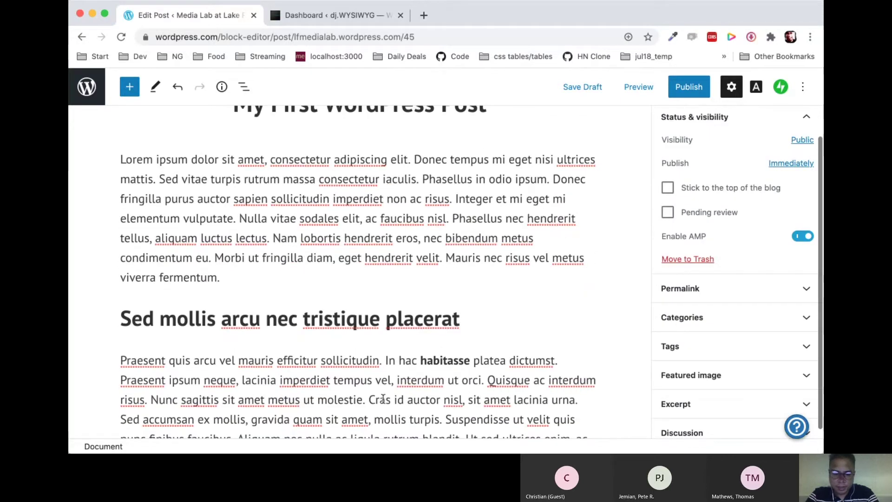
scroll(385, 344, down, 10)
scroll(385, 344, up, 5)
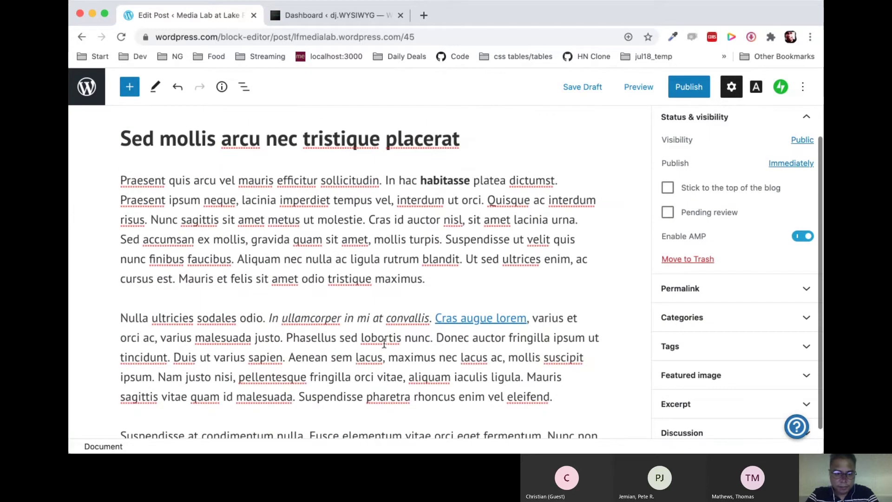
double_click(361, 240)
triple_click(345, 200)
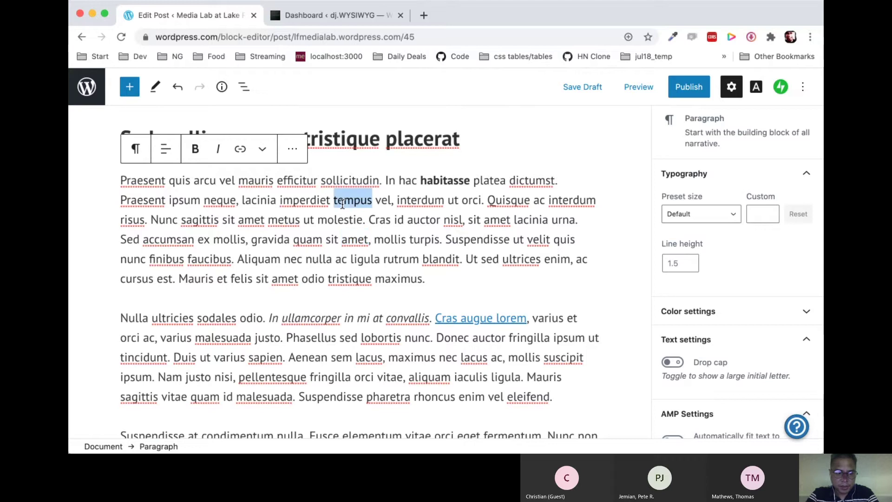
scroll(343, 219, up, 3)
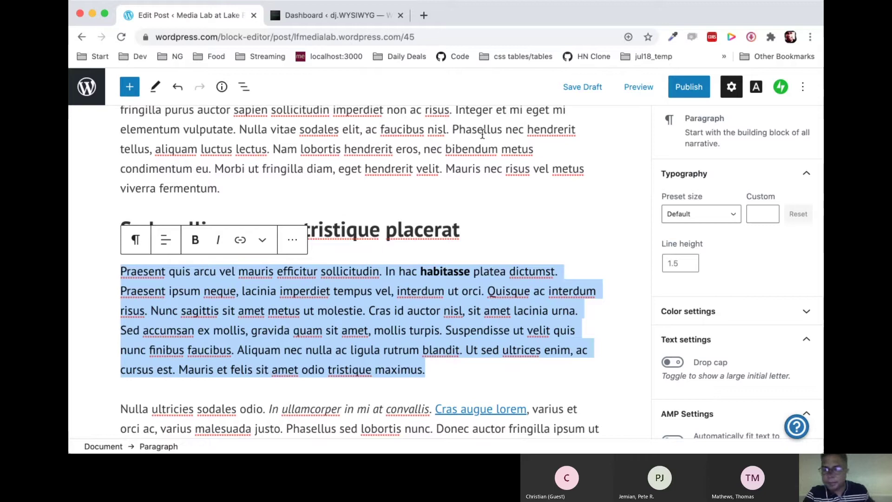
- Set the line height of the first paragraph, starting with "Lorem ipsum", to 1.3
triple_click(468, 153)
scroll(468, 154, up, 3)
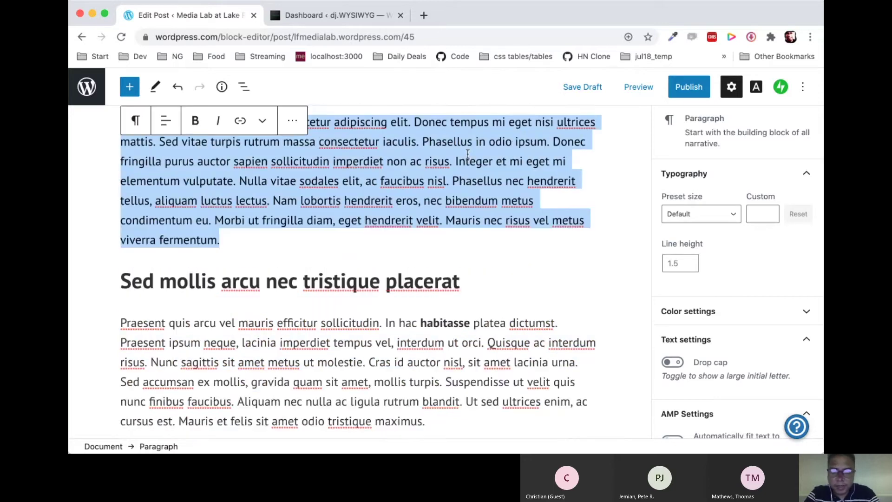
click(678, 264)
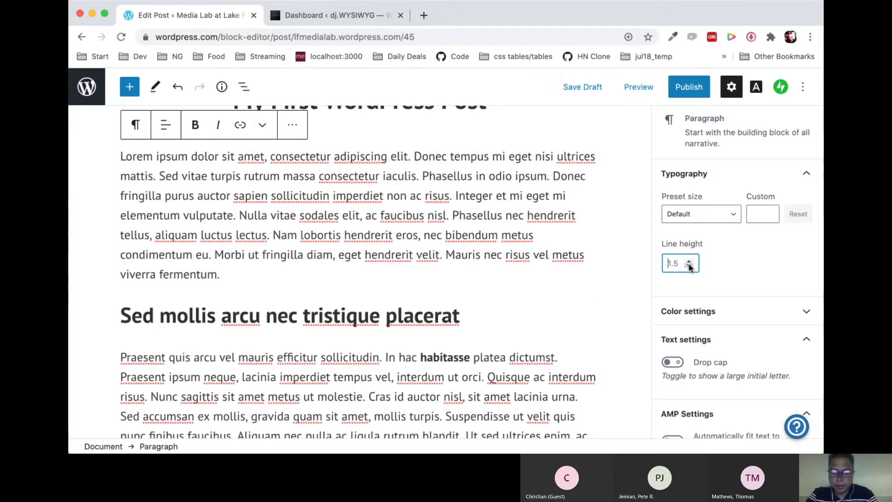
click(689, 266)
click(689, 267)
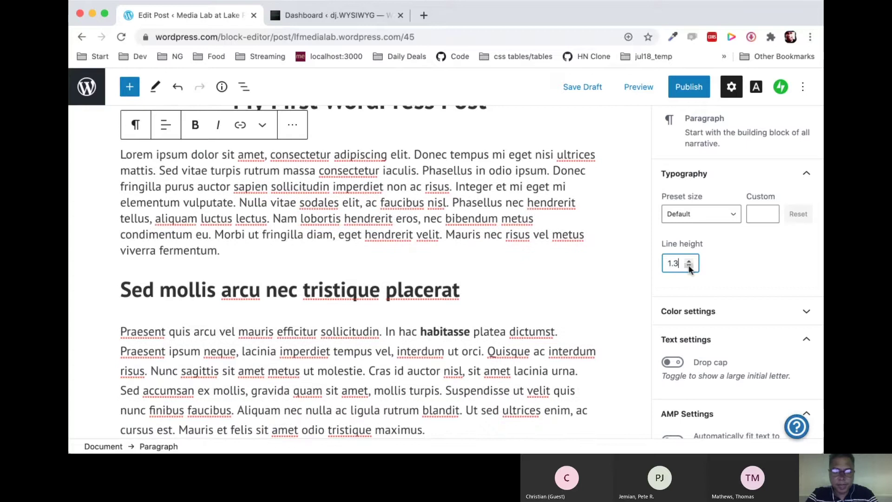
- Set the line height of the first paragraph, starting with "Lorem ipsum", to 1.5
click(689, 266)
click(689, 266)
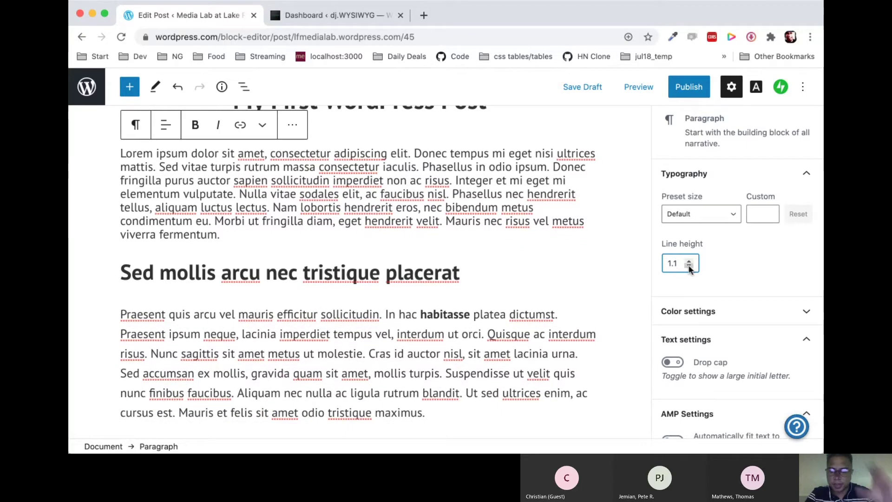
double_click(674, 260)
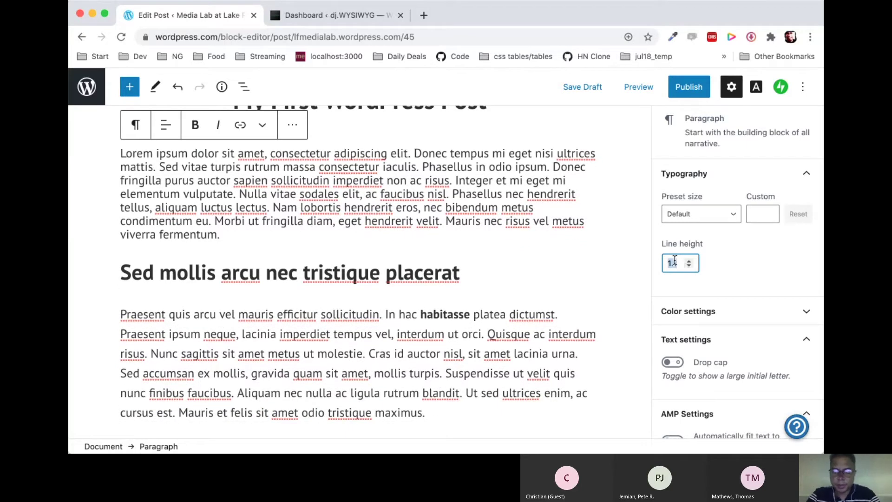
text(1.5)
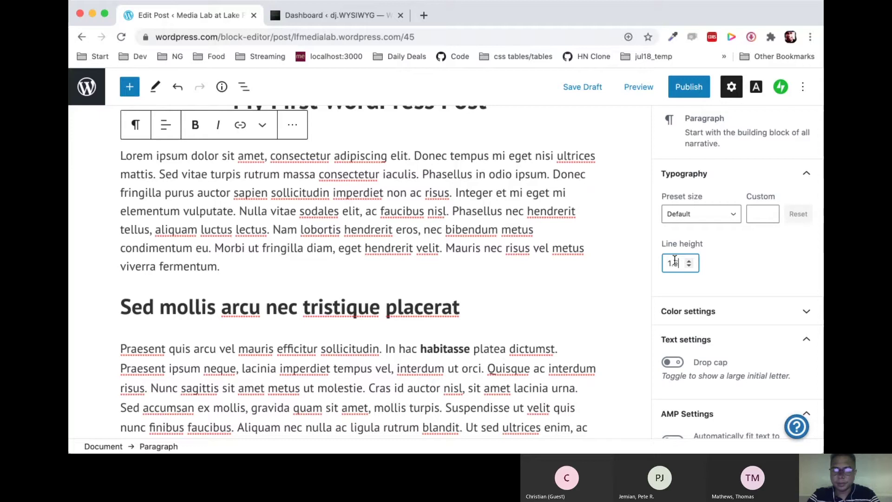
- Give the first paragraph blue text and a light gray background from the preset colors
click(721, 312)
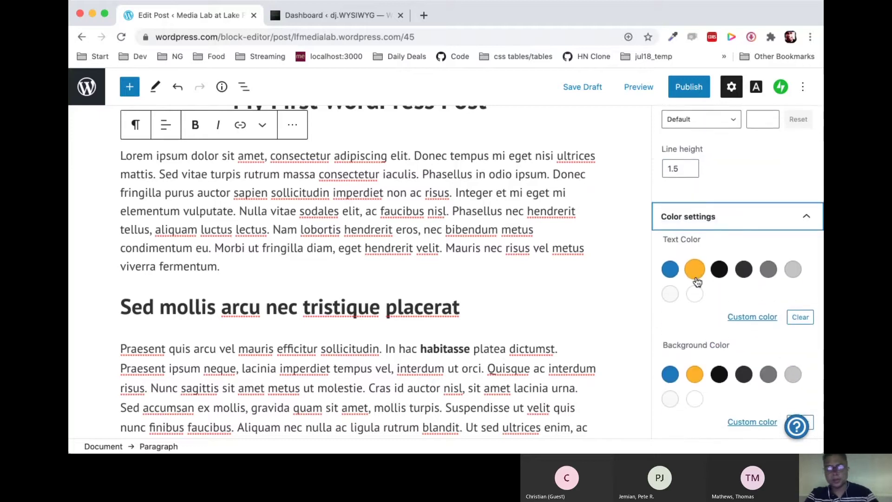
click(671, 270)
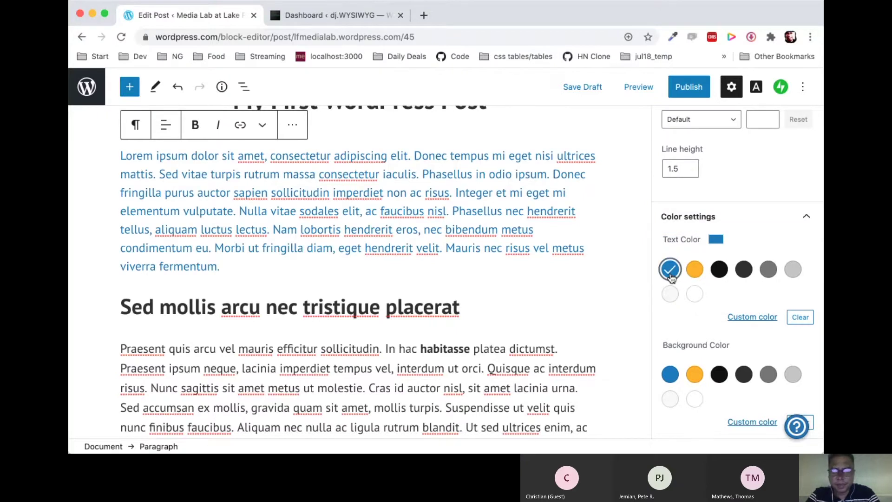
scroll(680, 346, down, 3)
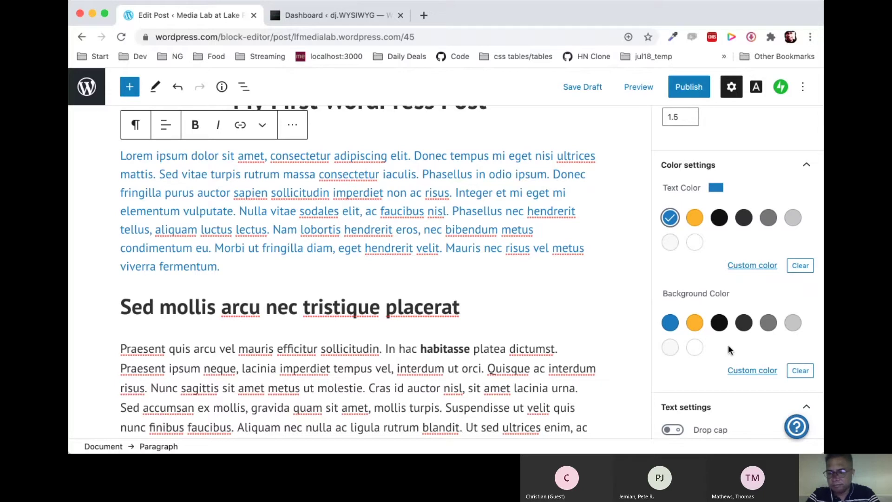
click(794, 325)
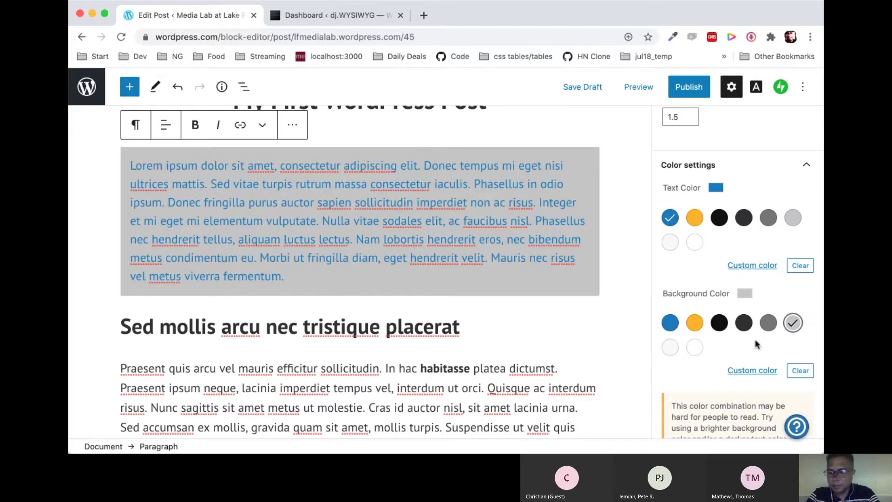
- Turn on the drop cap for the first paragraph
scroll(757, 344, down, 5)
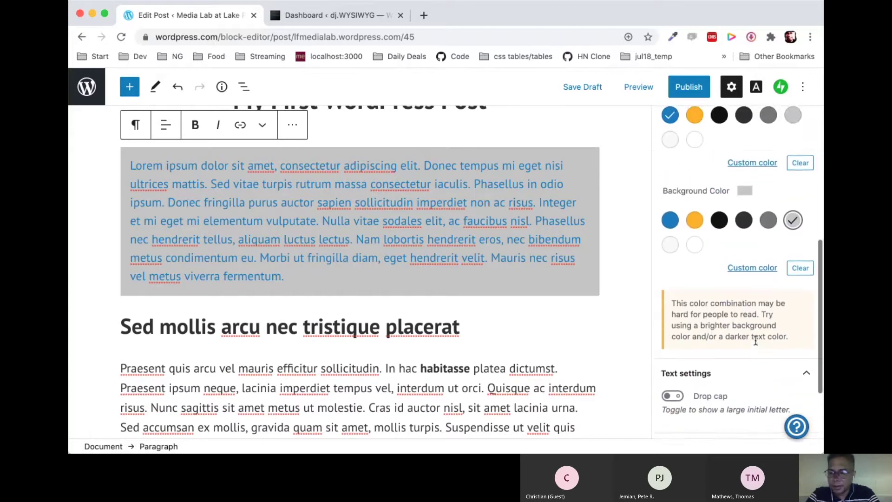
scroll(756, 342, down, 4)
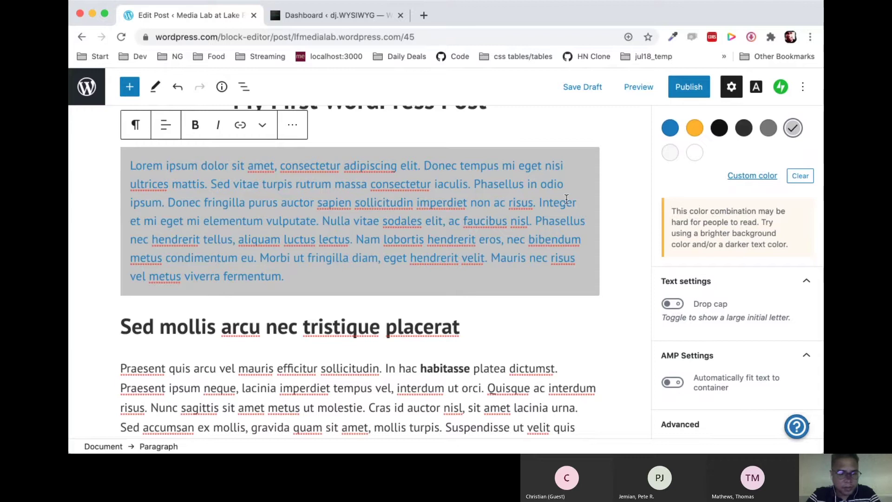
scroll(566, 198, up, 2)
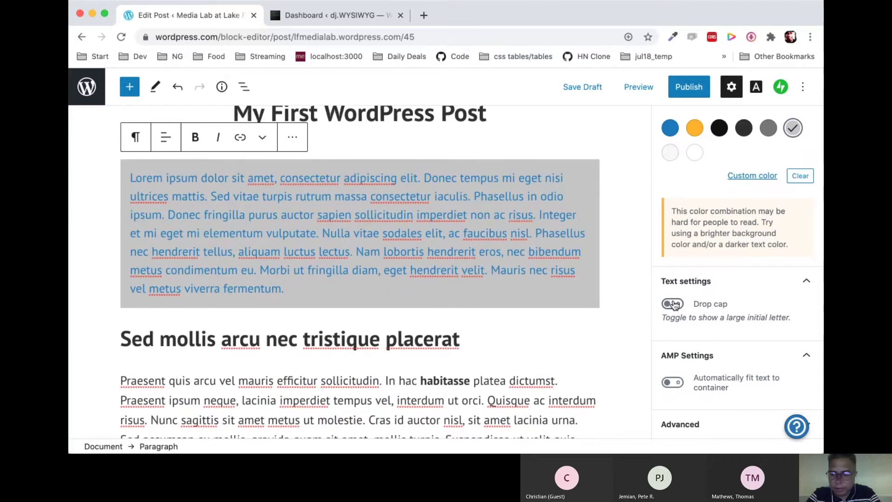
click(674, 304)
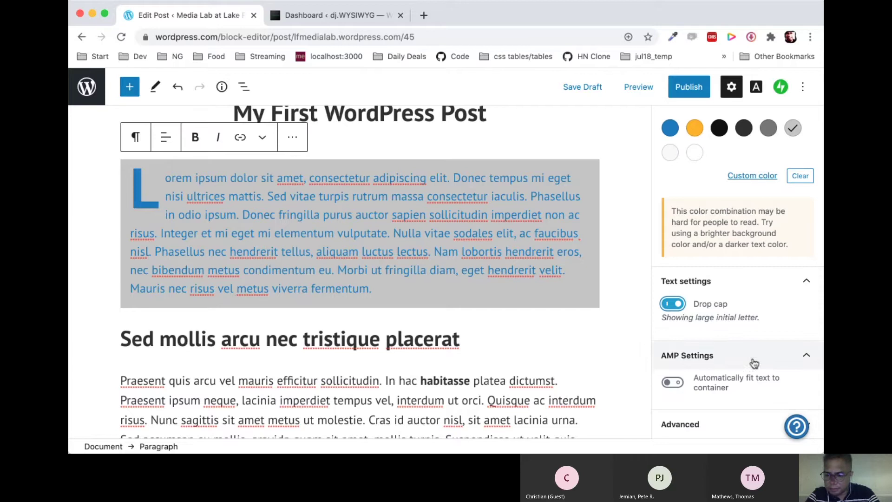
- Examine the first paragraph's advanced option for additional CSS classes, collapsing the finished setting groups
click(806, 356)
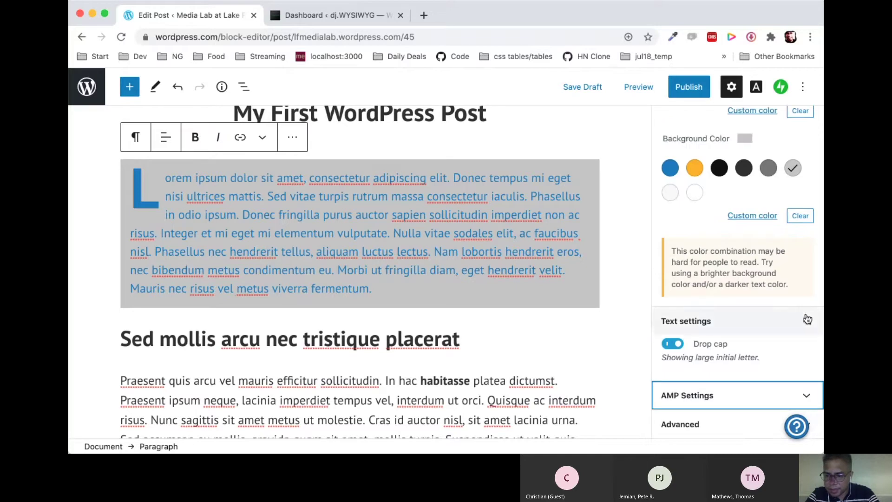
click(805, 319)
click(747, 430)
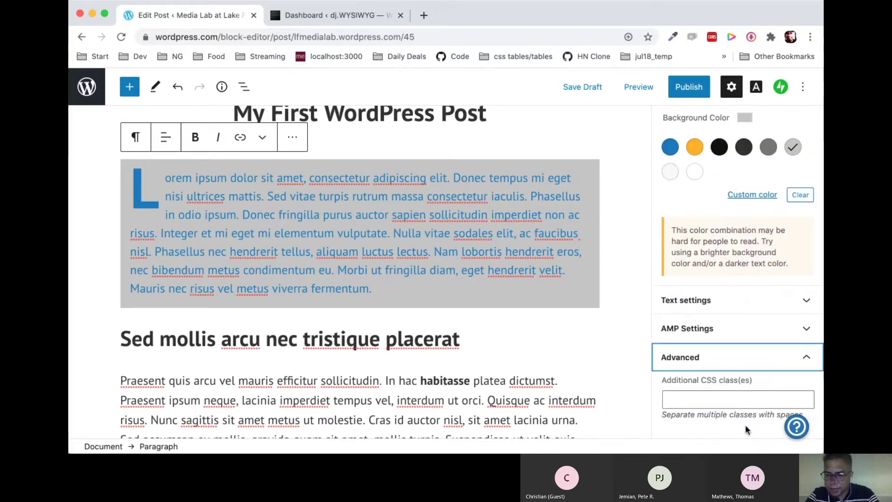
click(748, 402)
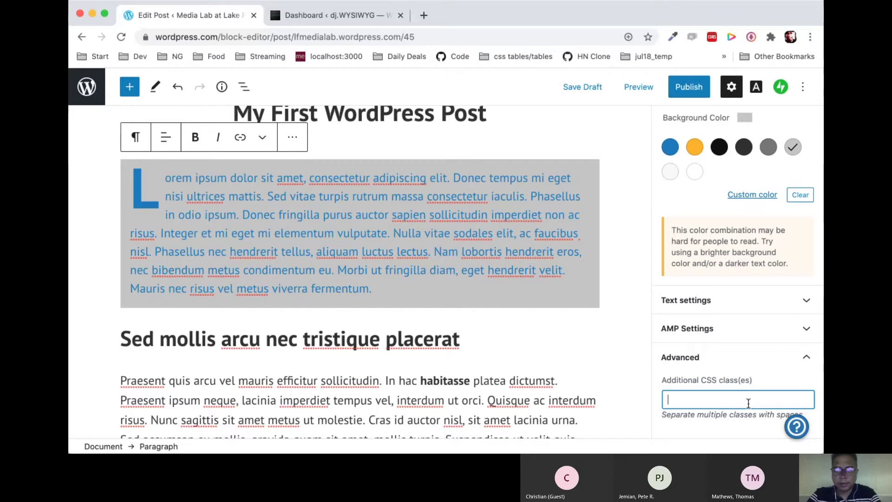
click(799, 358)
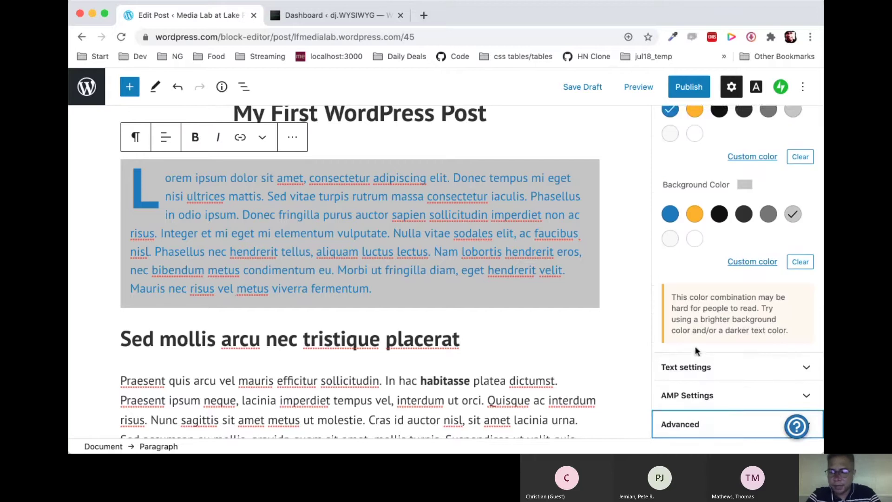
scroll(694, 349, up, 10)
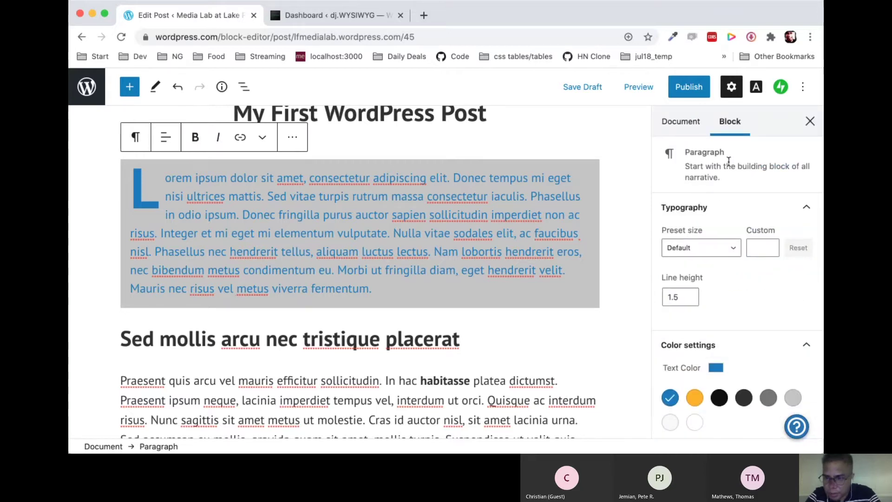
- Examine the visibility choices in the post's document settings, leaving the selection as is
click(690, 129)
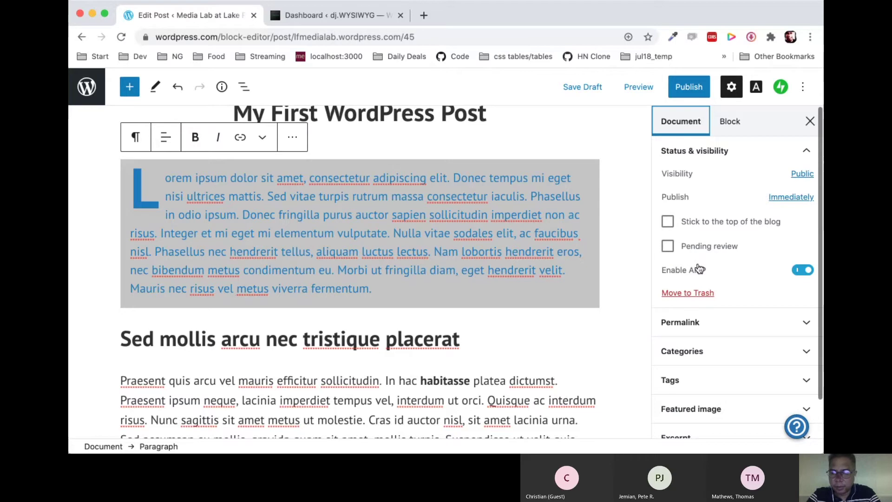
click(803, 175)
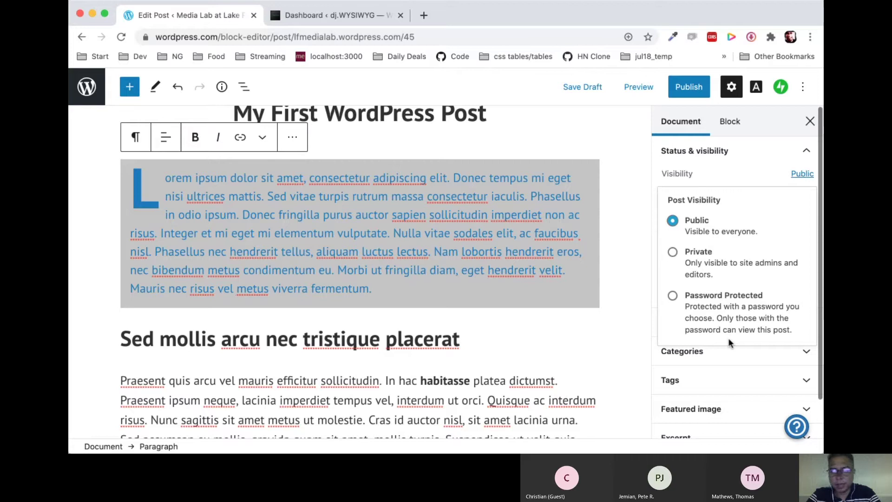
click(751, 180)
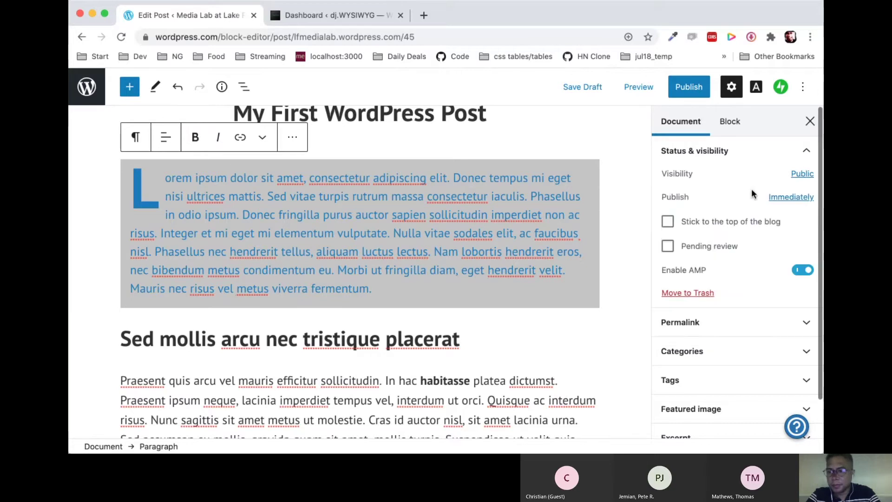
- Schedule the post's publication for July 11, 2020
click(793, 198)
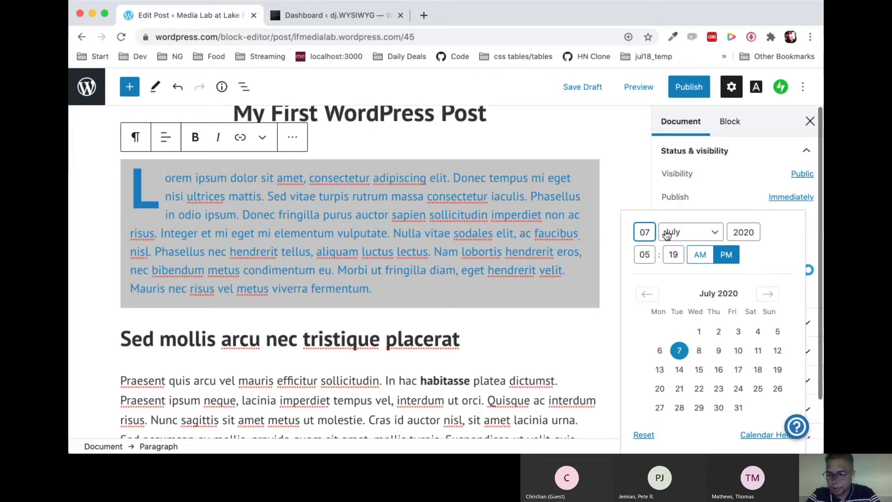
double_click(645, 232)
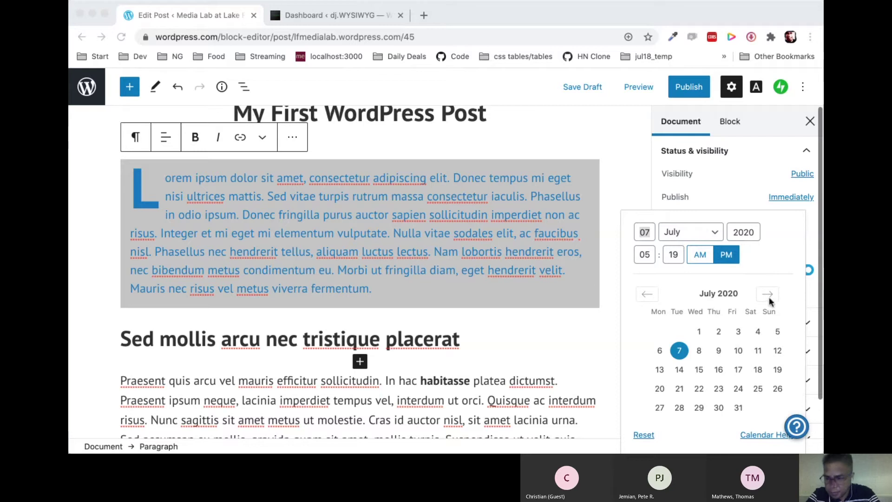
click(749, 357)
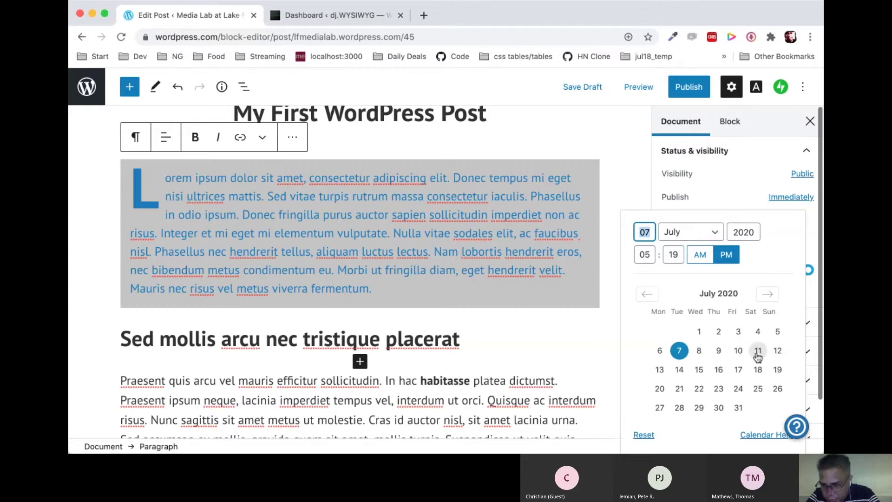
click(758, 352)
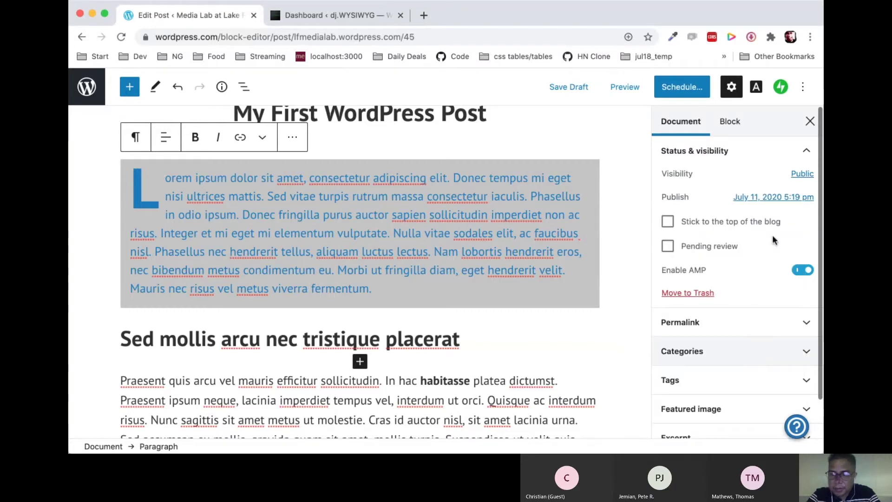
- Reset the post's publication date to Immediately
click(795, 198)
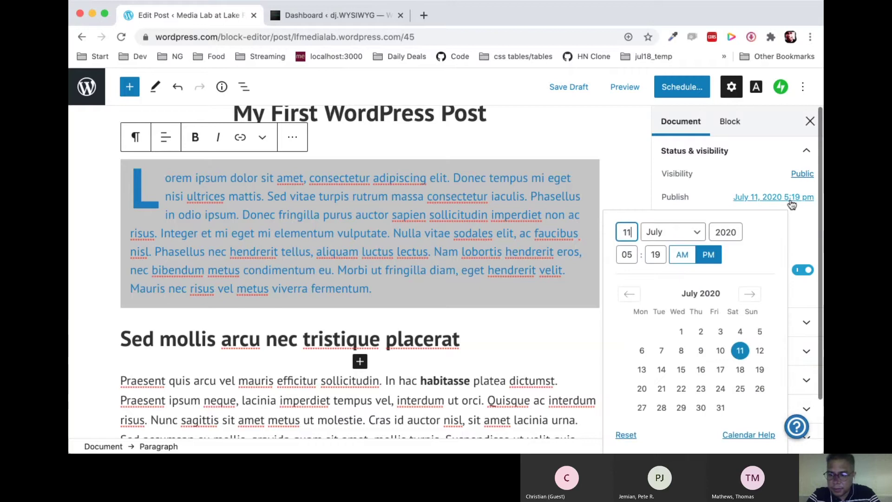
click(626, 435)
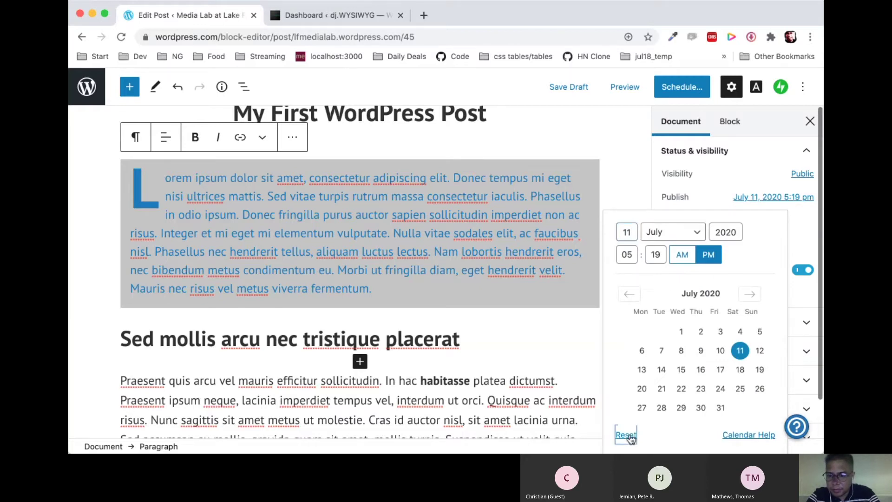
click(789, 199)
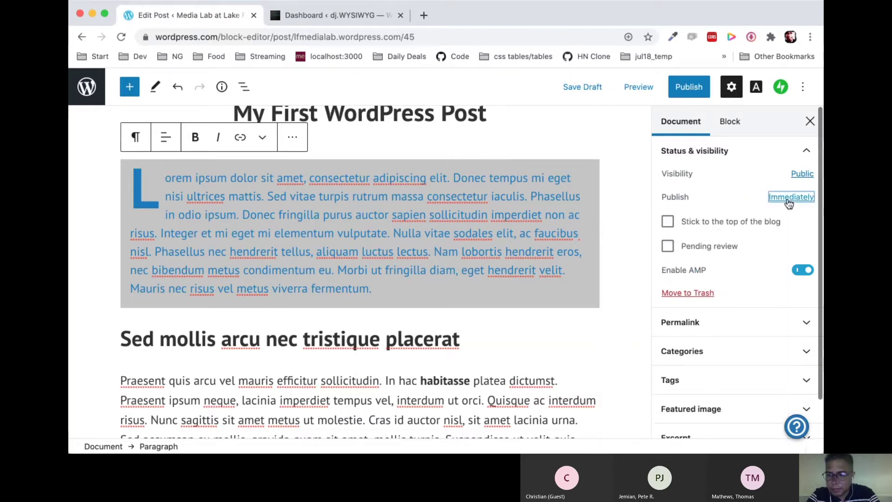
click(638, 179)
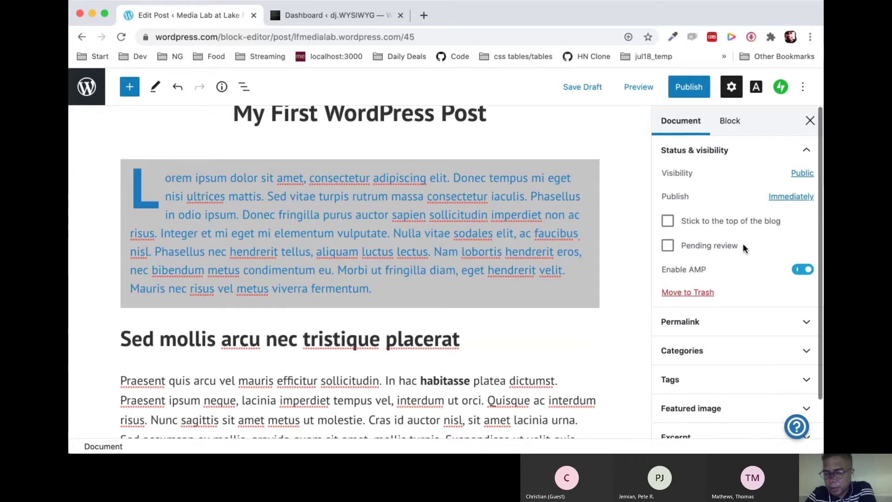
- Change the URL slug in the post's permalink to "wordpress-demo"
scroll(744, 243, down, 1)
scroll(744, 245, down, 3)
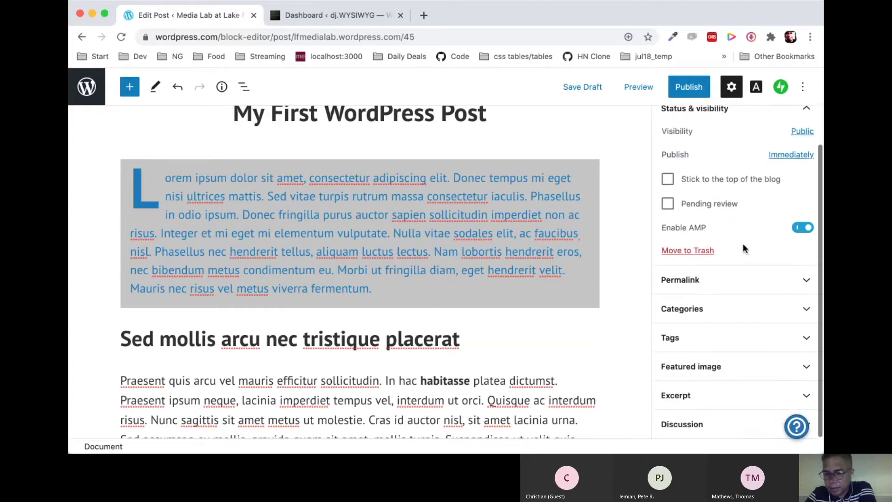
click(758, 282)
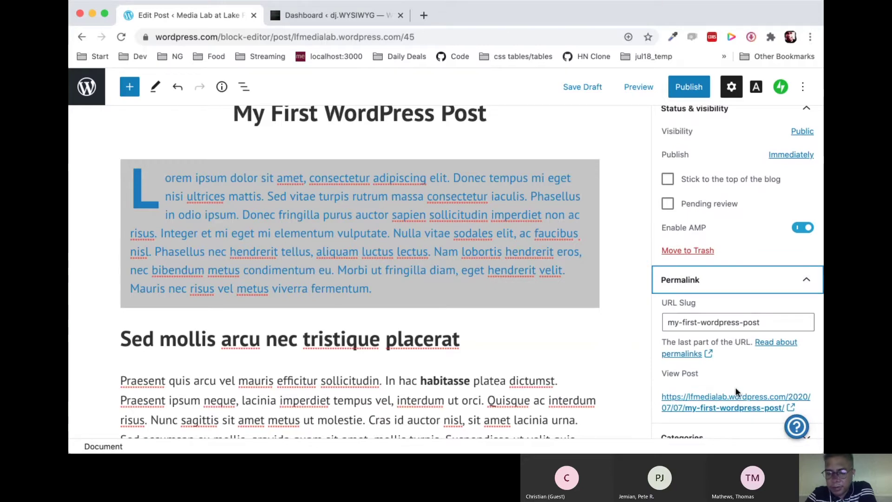
double_click(756, 322)
drag(735, 327, 669, 327)
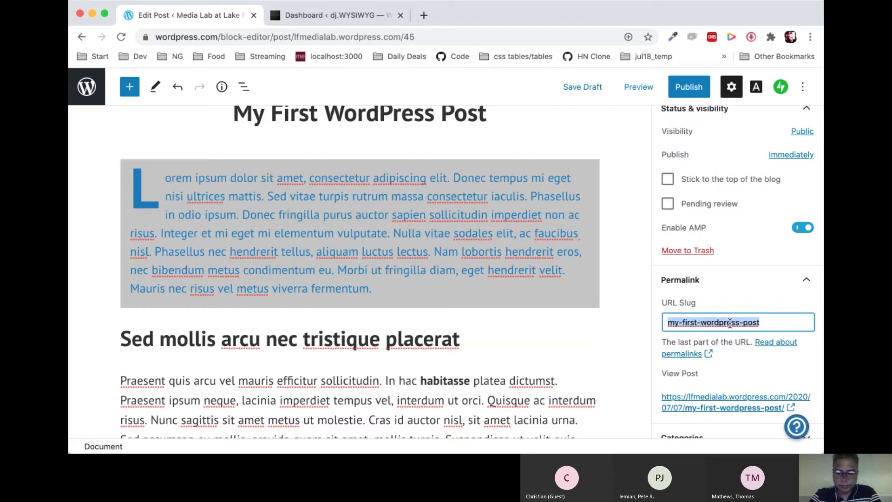
text(word)
key(BackSpace)
key(BackSpace)
key(BackSpace)
text(d)
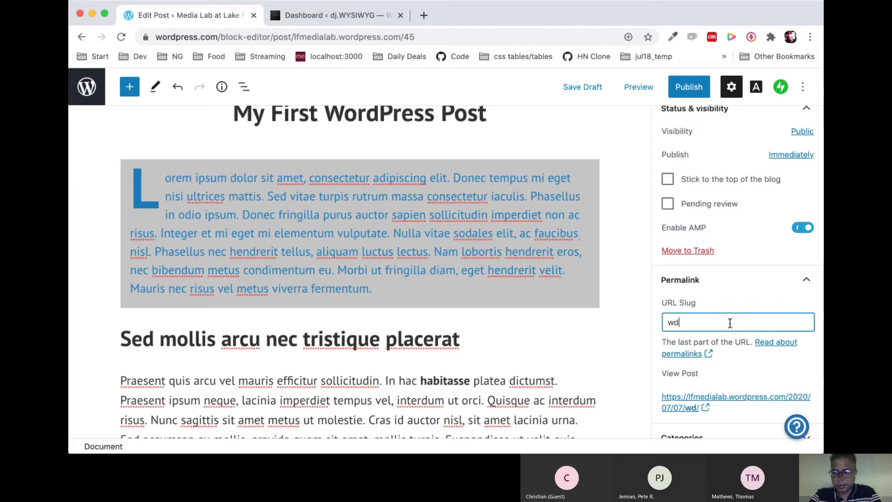
key(BackSpace)
text(orp)
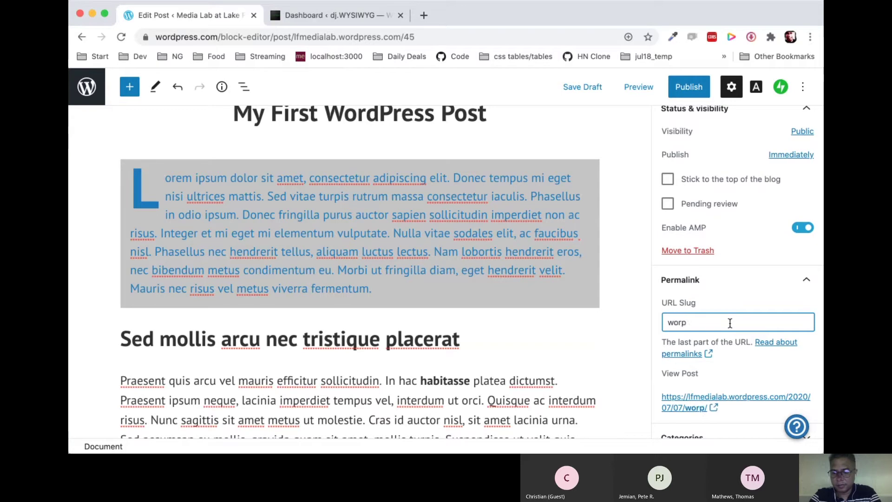
key(BackSpace)
text(dpress-demo)
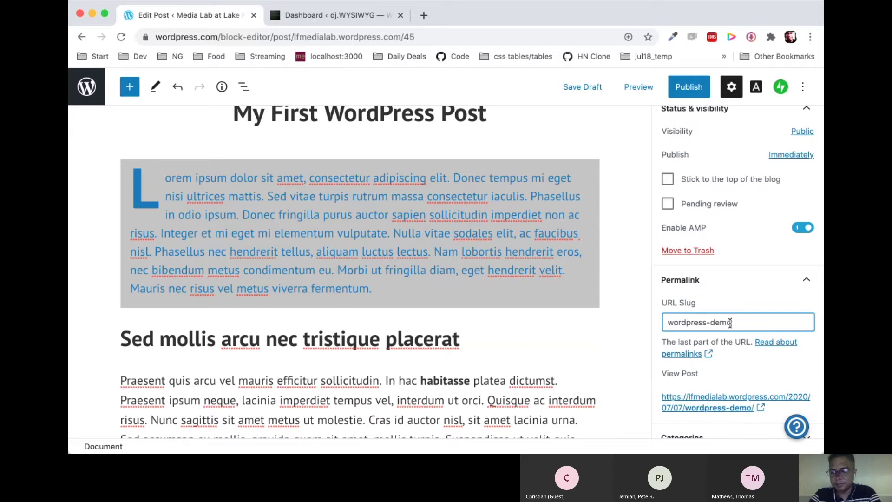
- Create a new top-level category named "Thoughts" and assign it to the post
scroll(719, 400, down, 1)
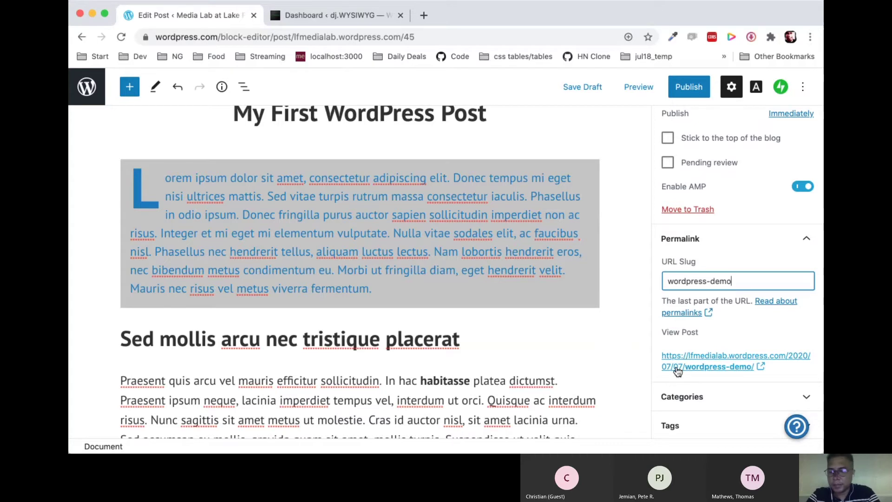
scroll(688, 378, down, 1)
click(696, 389)
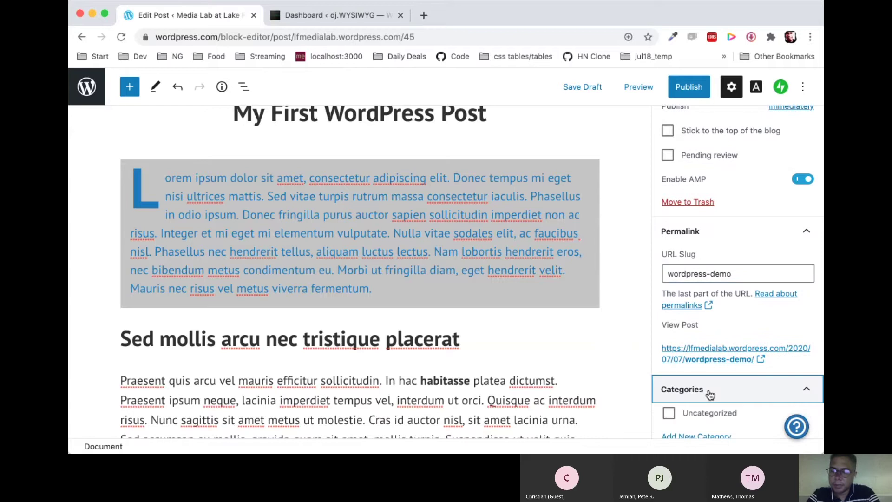
scroll(711, 393, down, 2)
scroll(710, 393, down, 1)
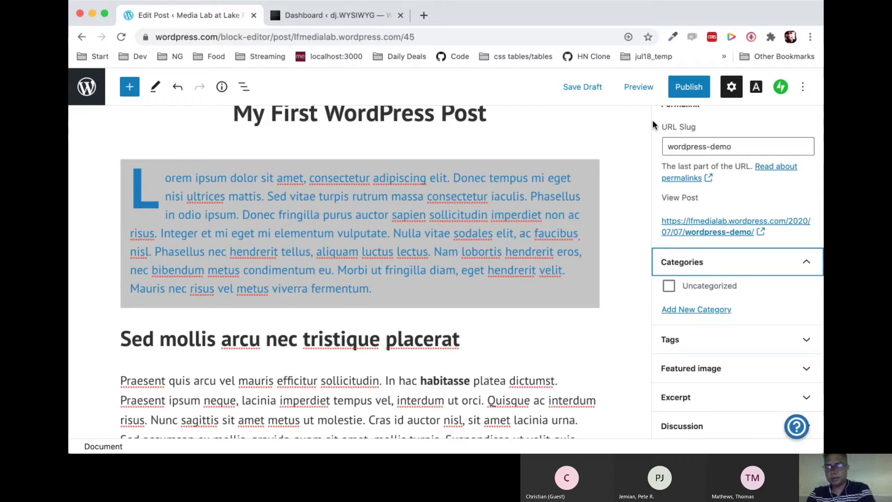
click(718, 315)
click(719, 352)
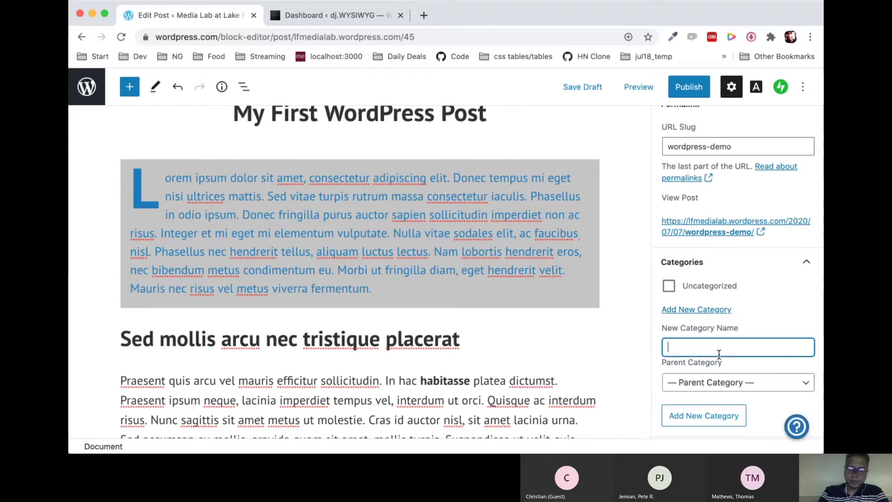
text(Thoughts)
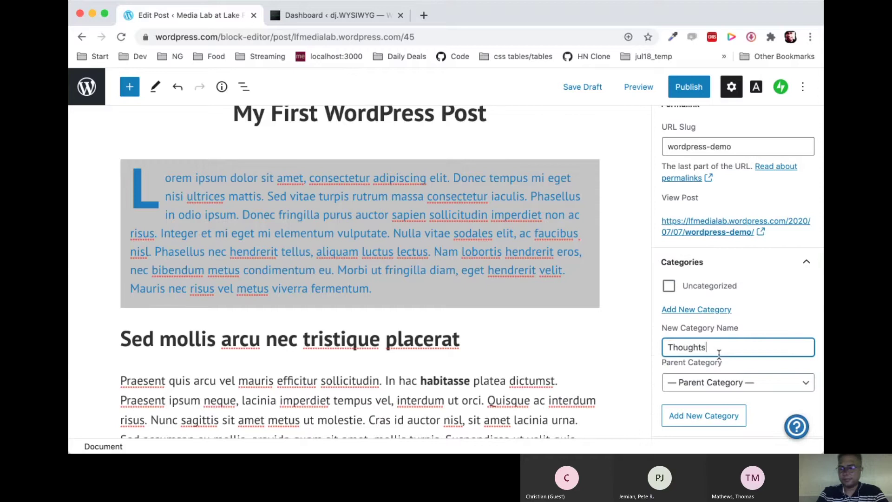
click(729, 417)
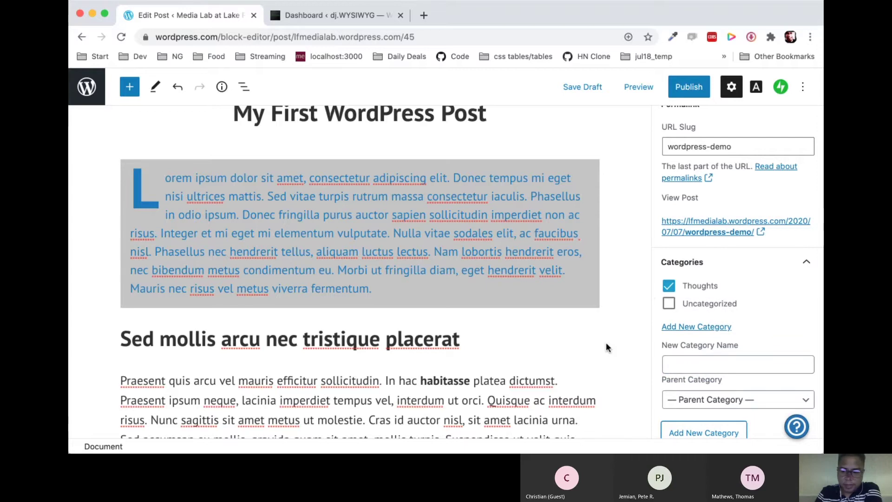
- Examine the post's tag settings without adding any tags
scroll(606, 348, down, 2)
scroll(703, 370, down, 4)
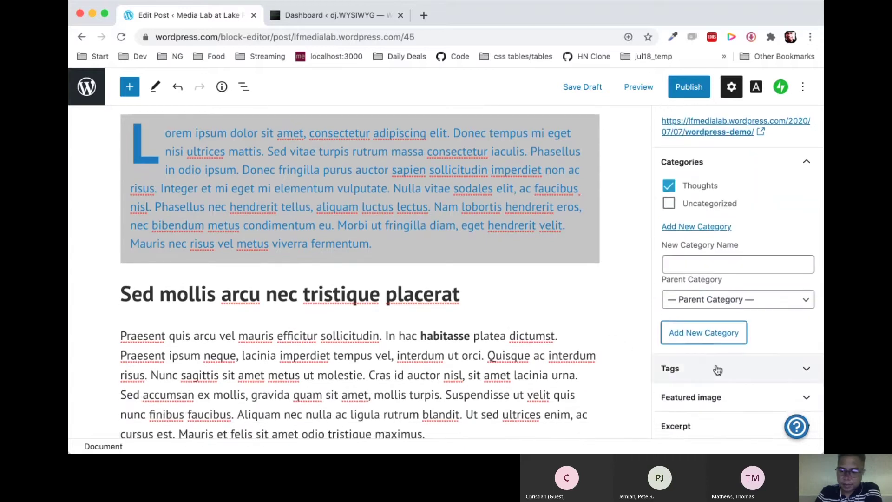
click(717, 368)
scroll(718, 369, down, 2)
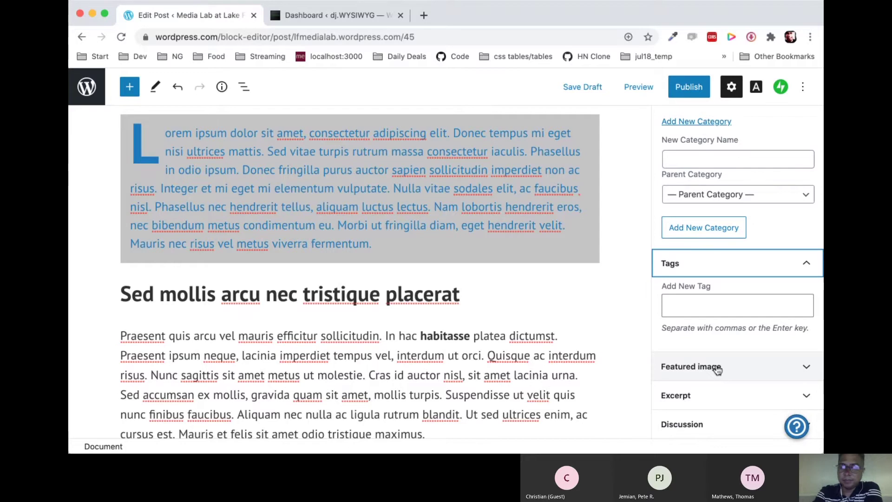
click(808, 264)
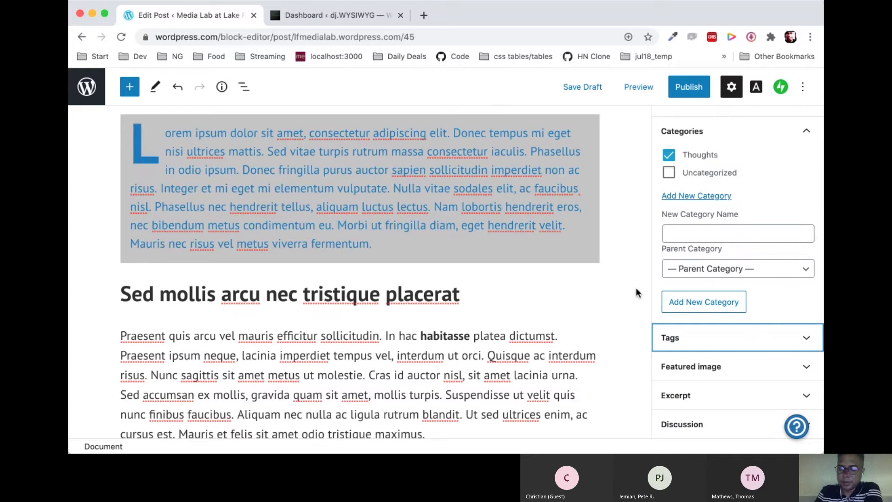
- Set the blue mountain forest picture from the media library as the post's featured image
scroll(636, 290, up, 2)
scroll(637, 291, down, 1)
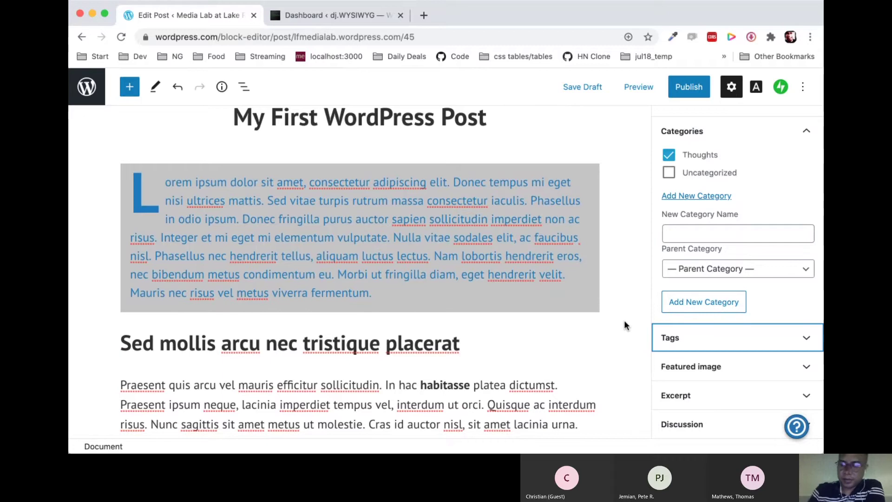
scroll(625, 324, down, 3)
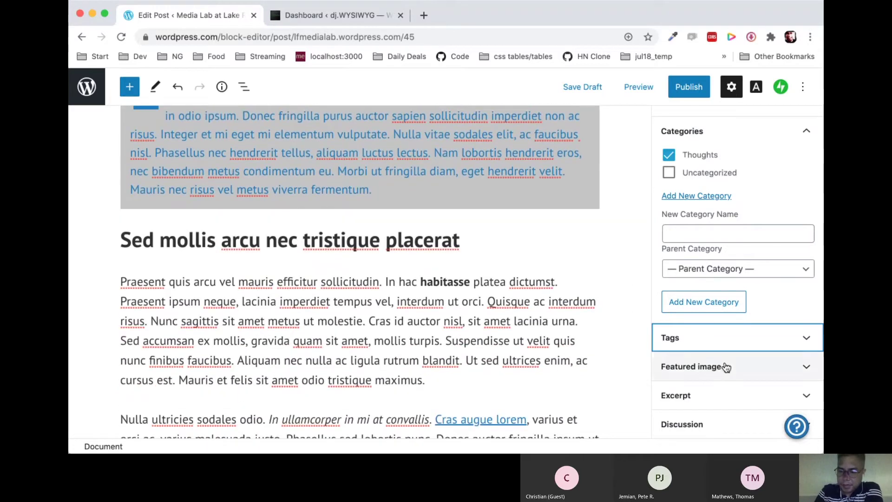
click(675, 367)
scroll(725, 366, down, 2)
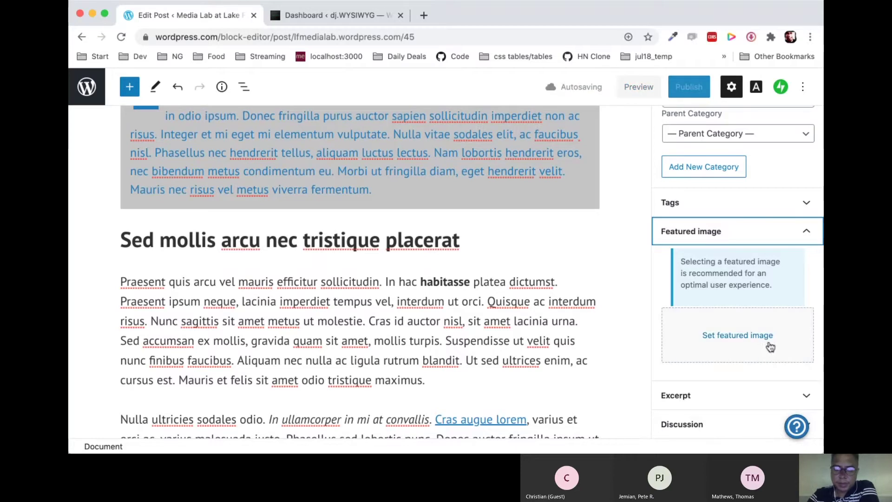
click(733, 333)
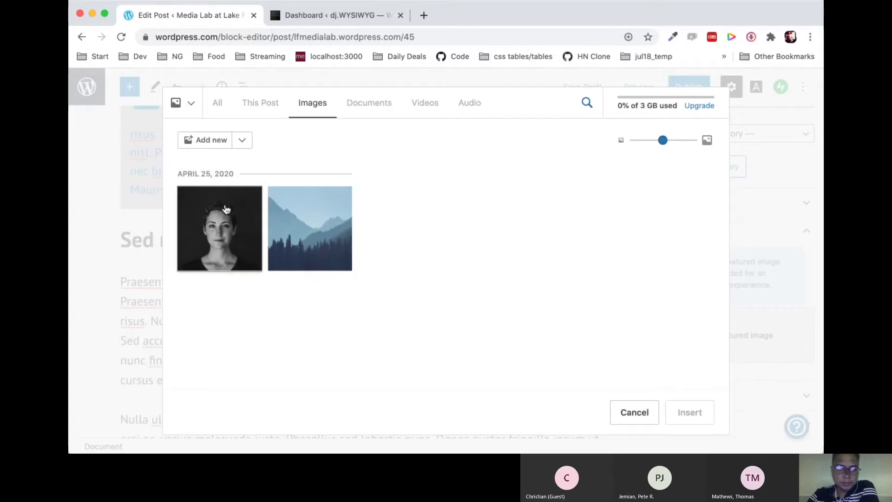
click(307, 220)
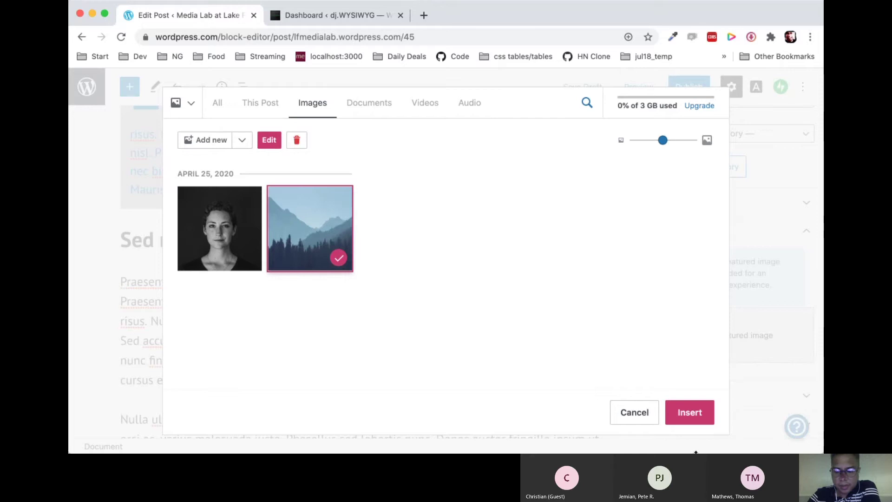
click(691, 413)
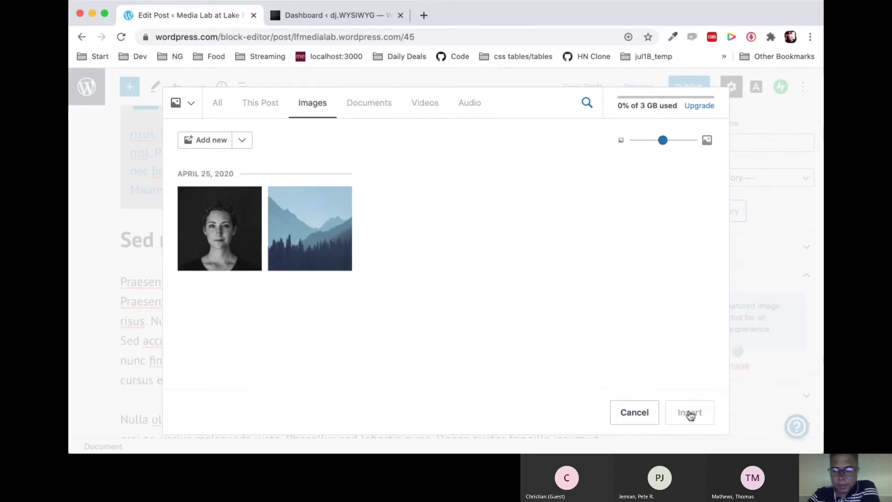
- Examine the post's excerpt field and its discussion options without changing them
click(726, 394)
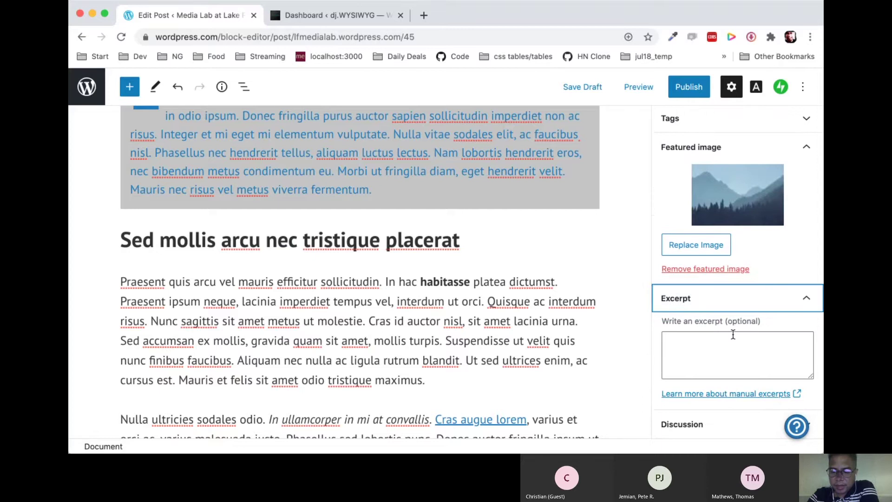
click(741, 346)
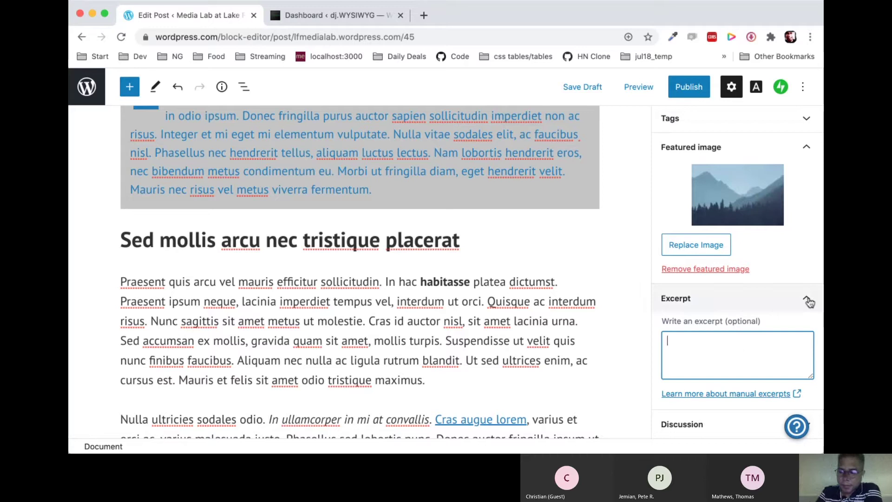
click(726, 427)
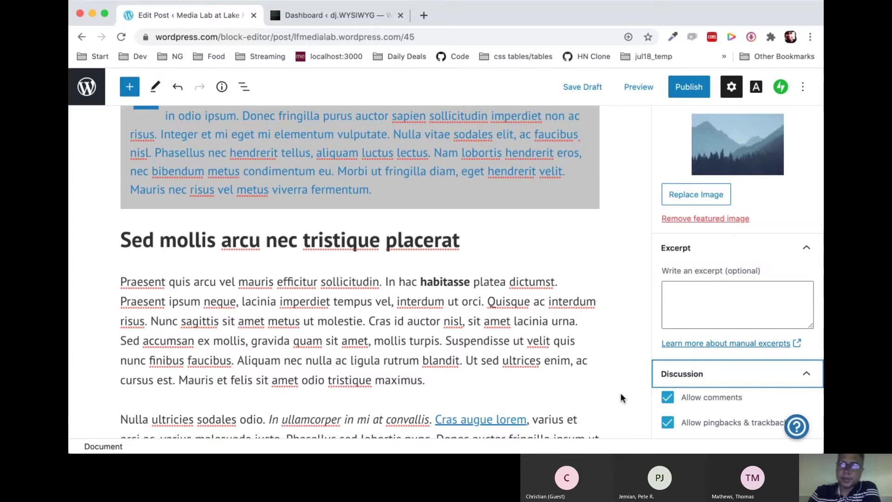
- Publish the post publicly and immediately, confirming the pre-publish checks
scroll(708, 407, up, 3)
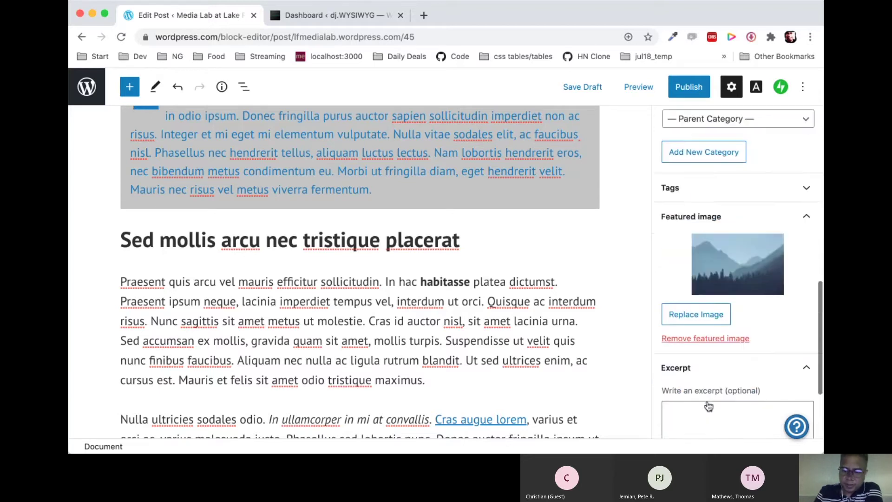
scroll(709, 407, up, 10)
scroll(586, 333, up, 3)
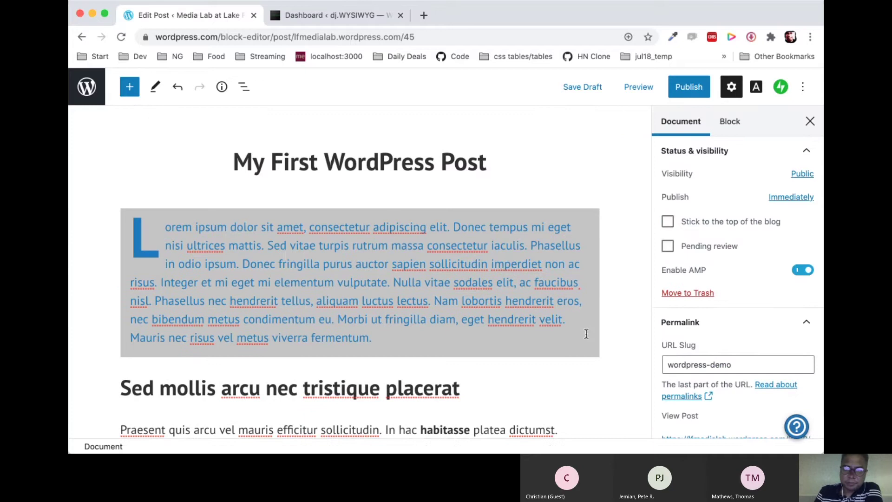
click(695, 87)
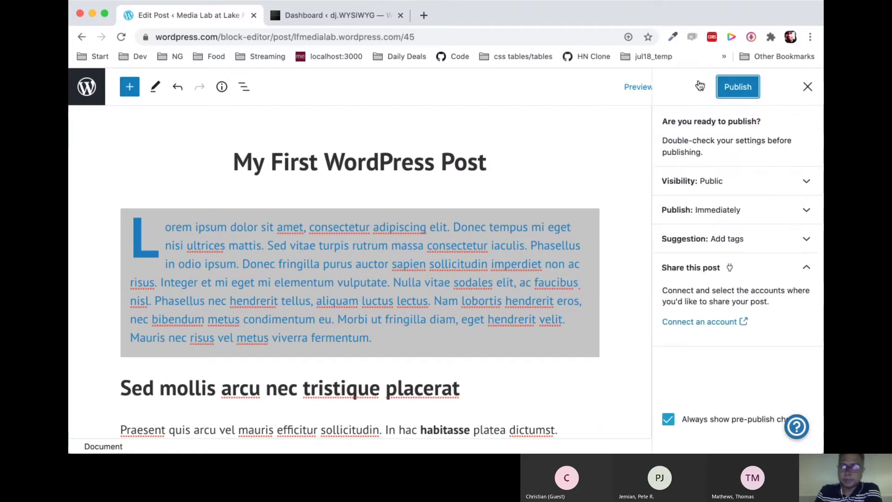
click(730, 92)
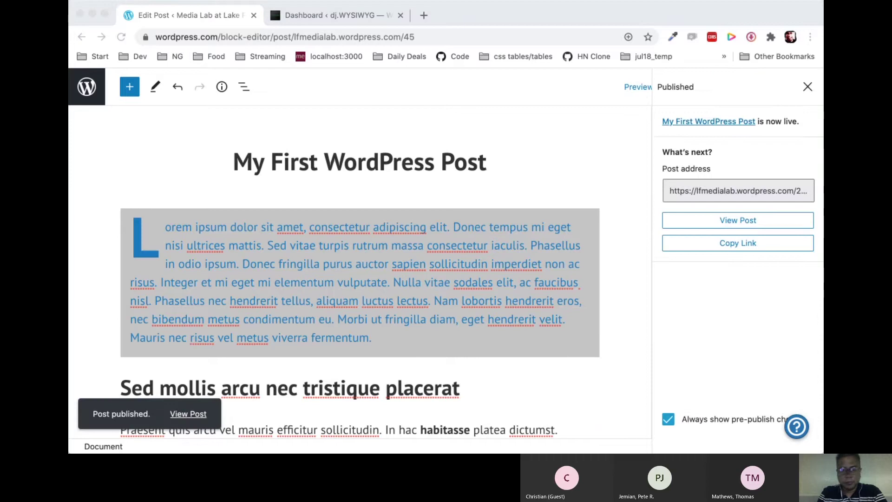
click(78, 153)
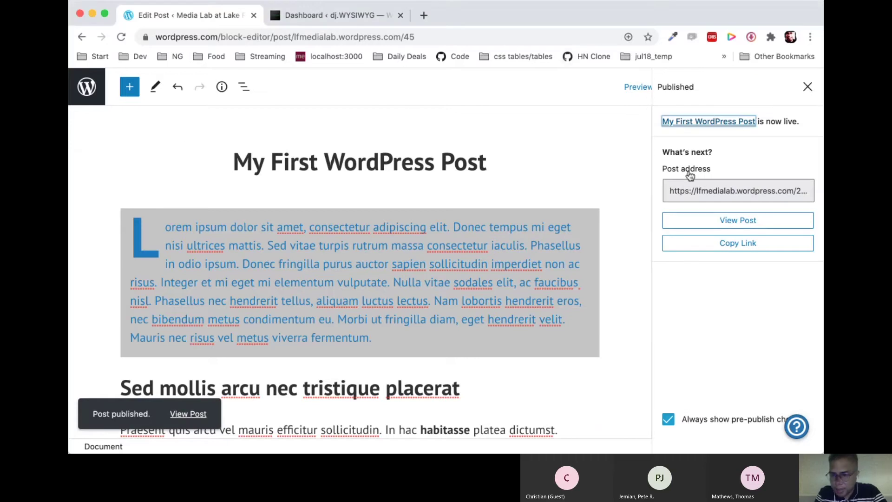
- View the published post on the live site and examine its featured image, drop-cap paragraph, heading and bold word
click(698, 191)
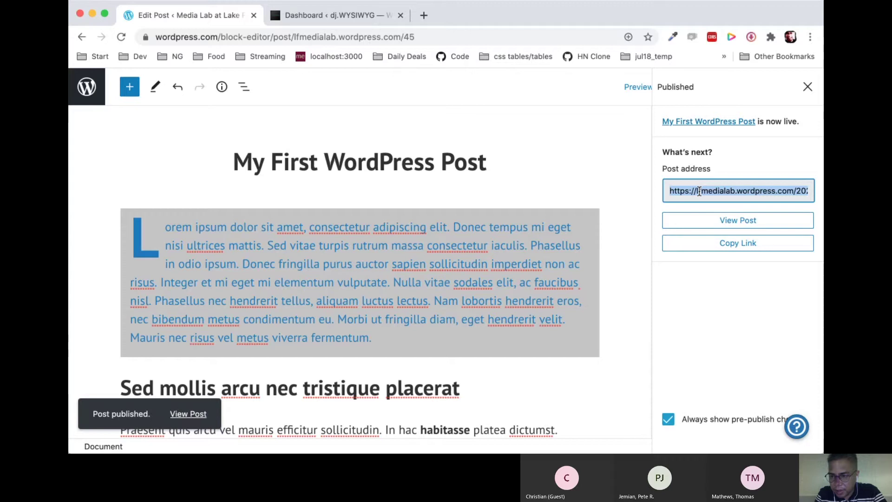
click(751, 226)
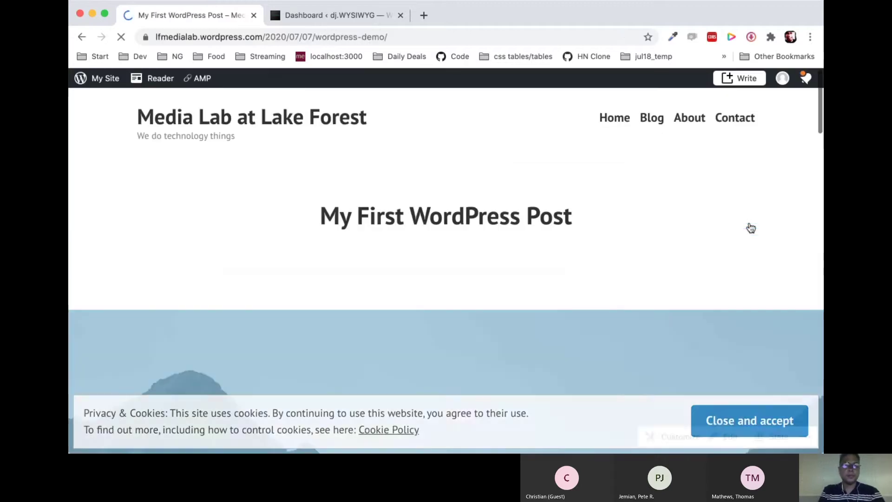
scroll(572, 237, down, 10)
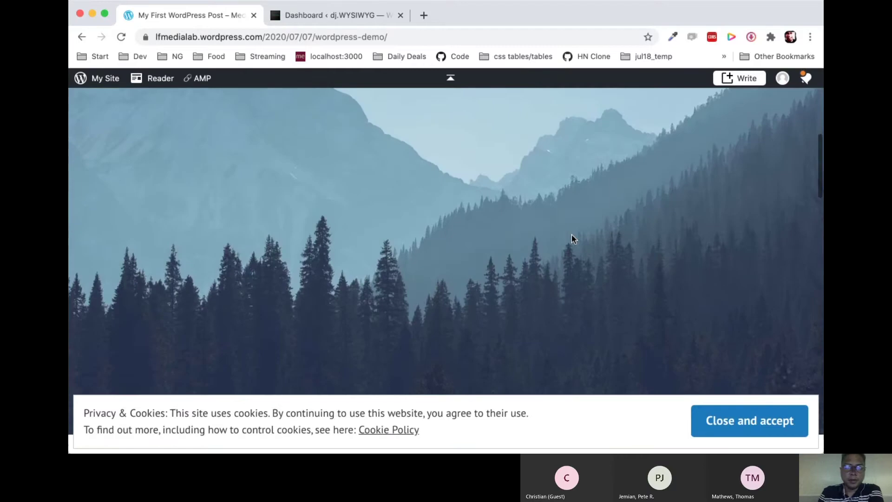
scroll(571, 237, down, 5)
scroll(572, 237, up, 2)
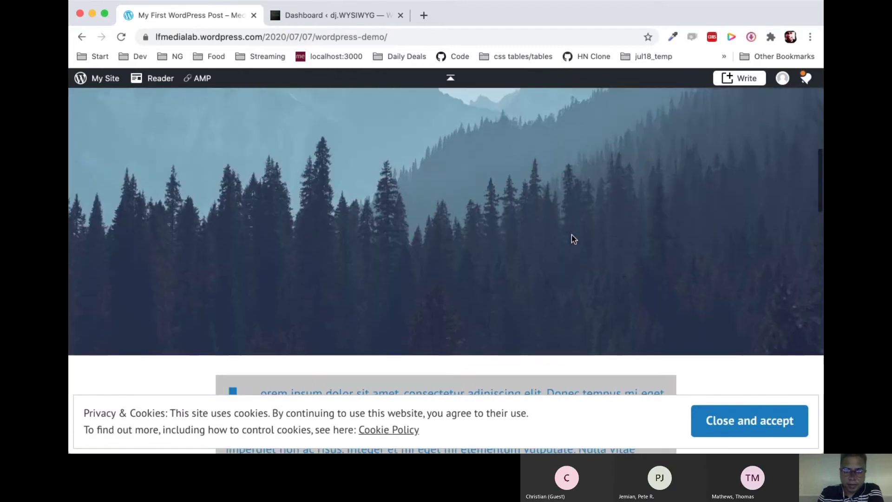
scroll(571, 237, up, 4)
scroll(572, 237, down, 3)
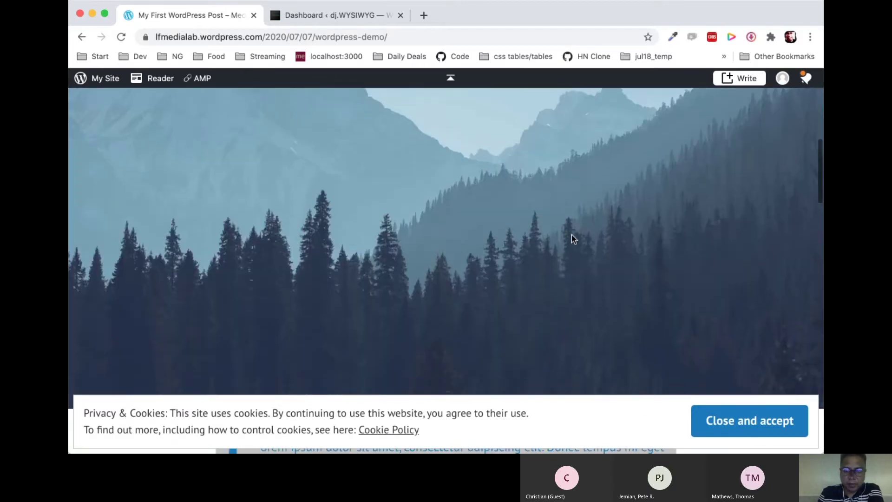
scroll(572, 235, down, 6)
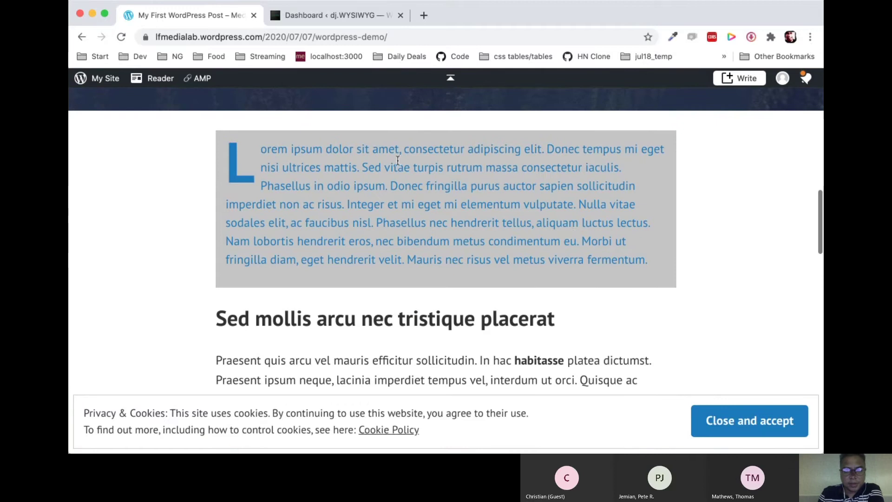
scroll(353, 222, down, 2)
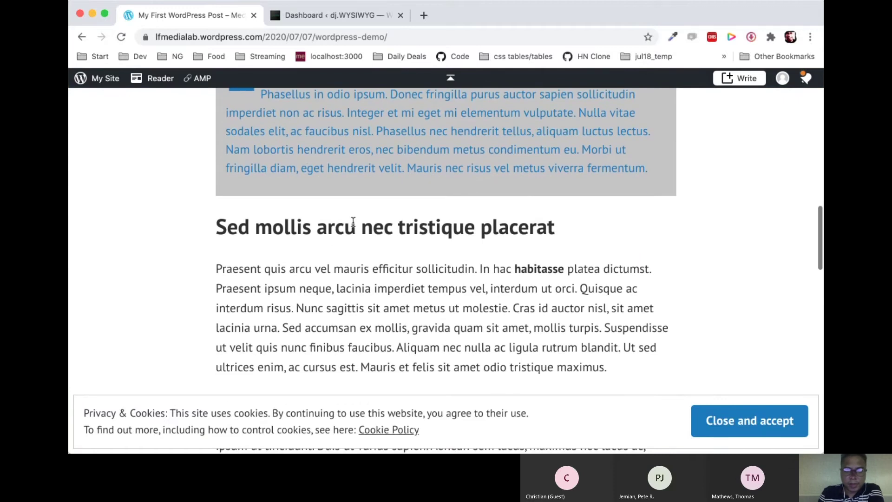
triple_click(321, 224)
scroll(321, 226, down, 1)
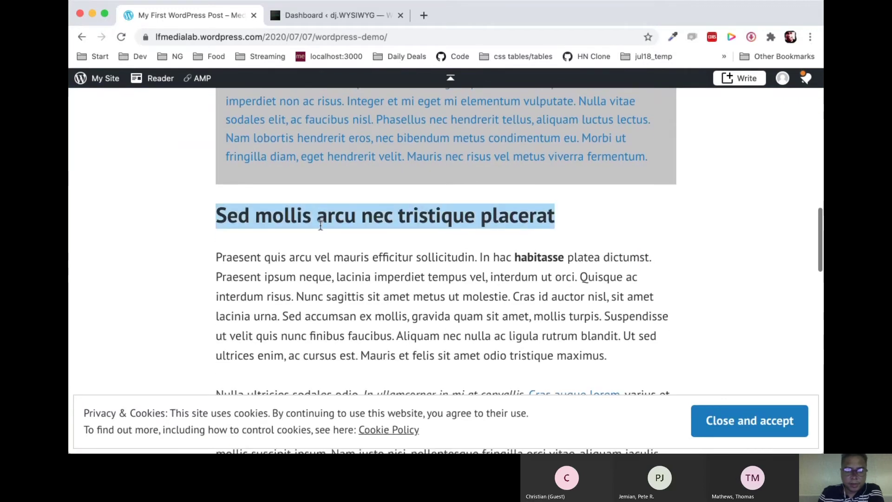
scroll(321, 225, down, 2)
double_click(528, 185)
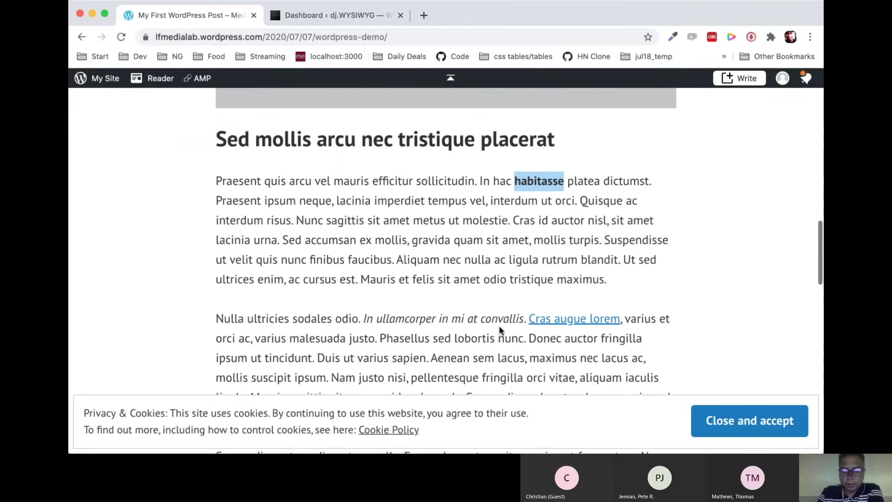
- Test the "Cras augue lorem" link in the published post and return to the post
scroll(499, 329, down, 3)
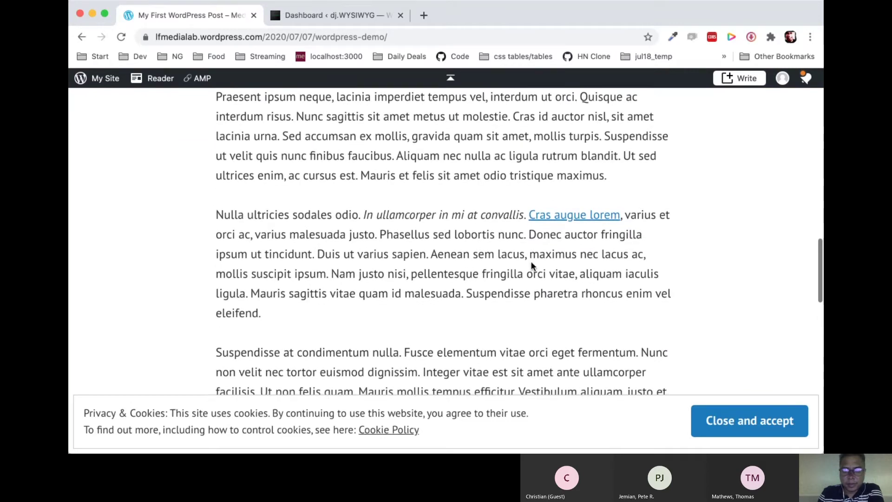
scroll(531, 261, down, 1)
click(589, 169)
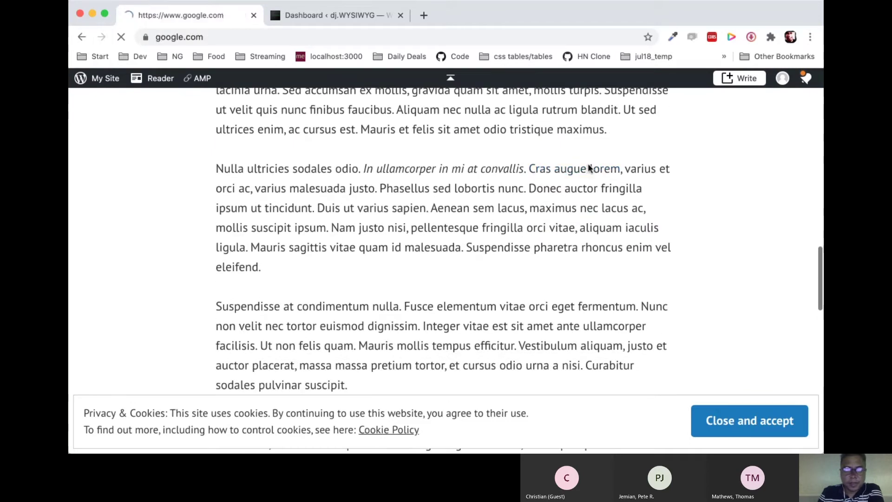
click(82, 37)
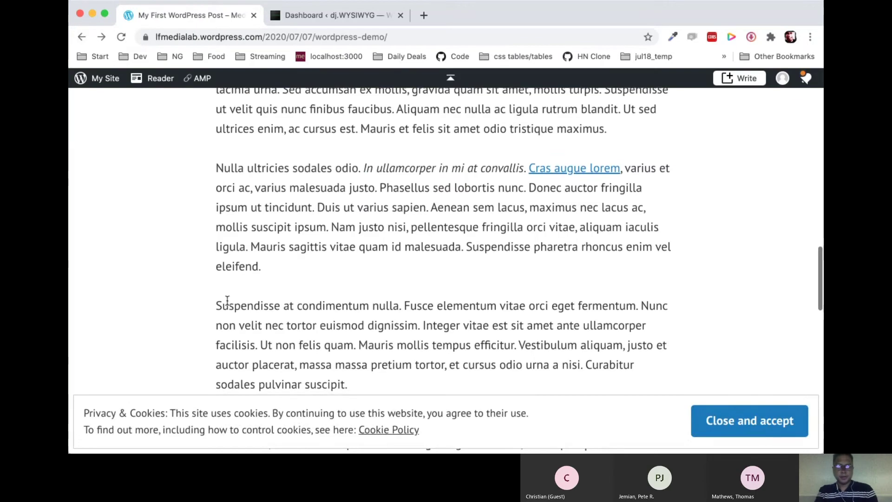
- Accept the cookie notice and look over the published post's body text, title and featured image
scroll(227, 303, down, 5)
click(707, 421)
scroll(586, 303, up, 15)
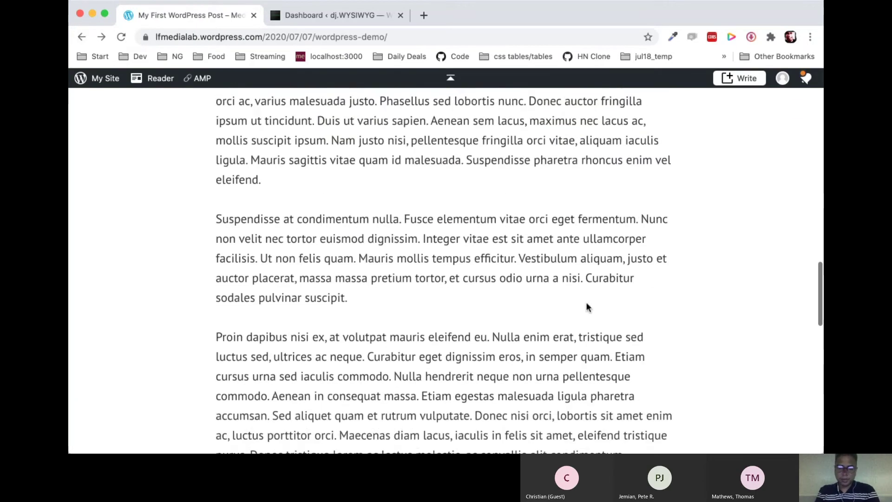
scroll(587, 307, up, 5)
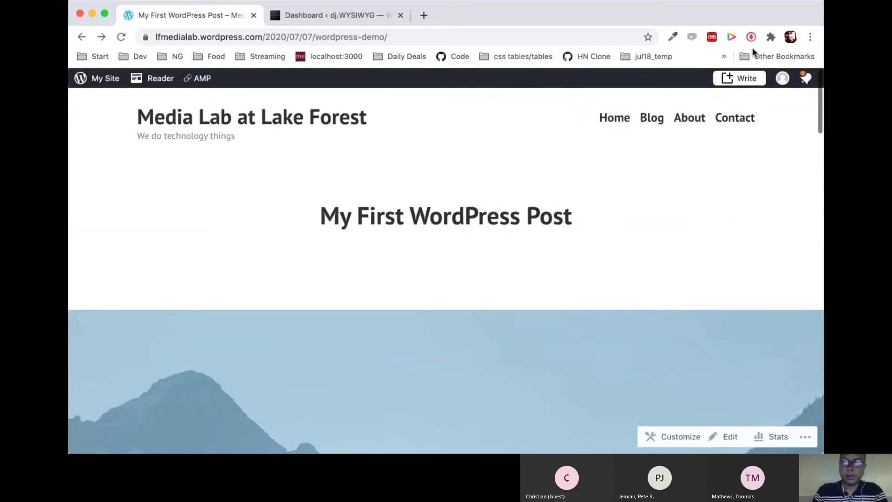
scroll(609, 206, down, 10)
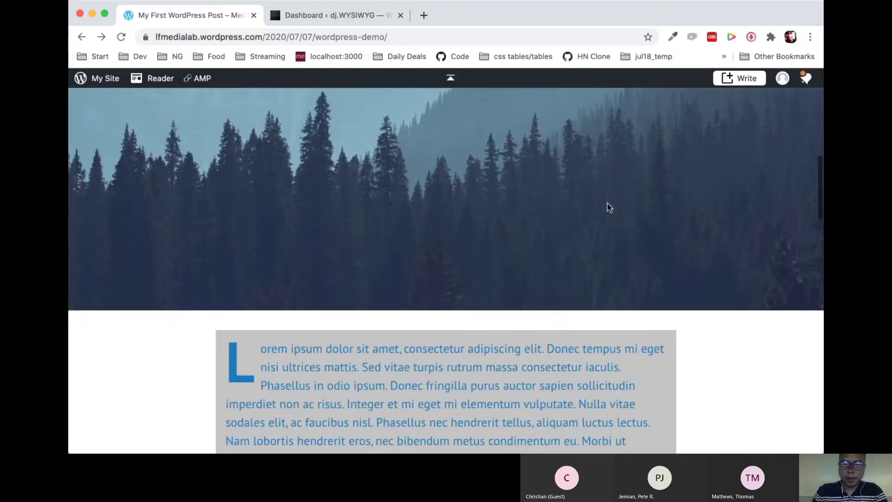
scroll(609, 207, up, 10)
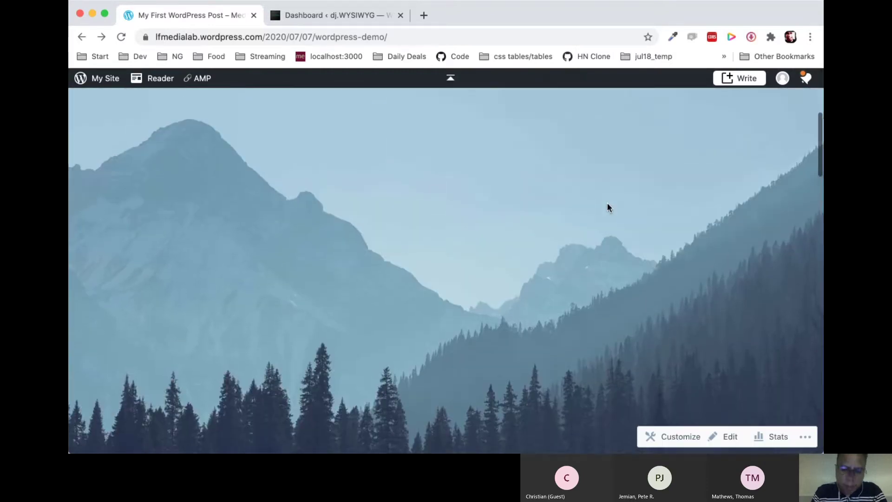
scroll(609, 208, down, 2)
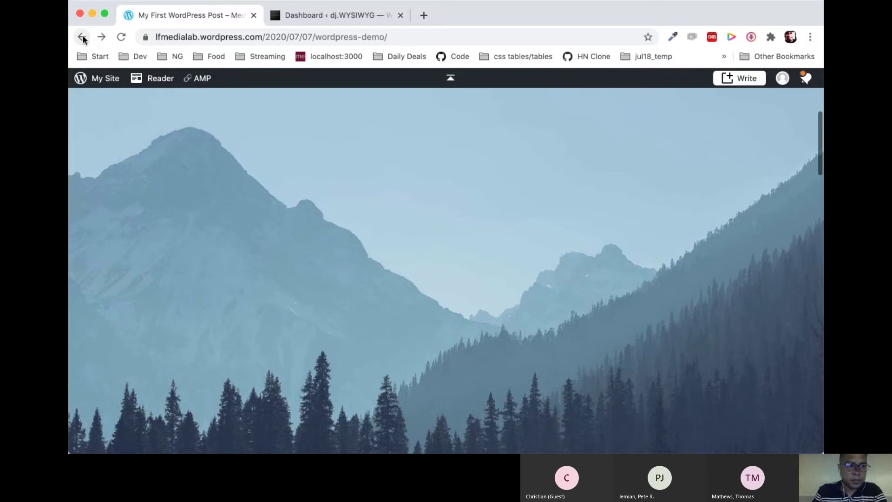
click(381, 85)
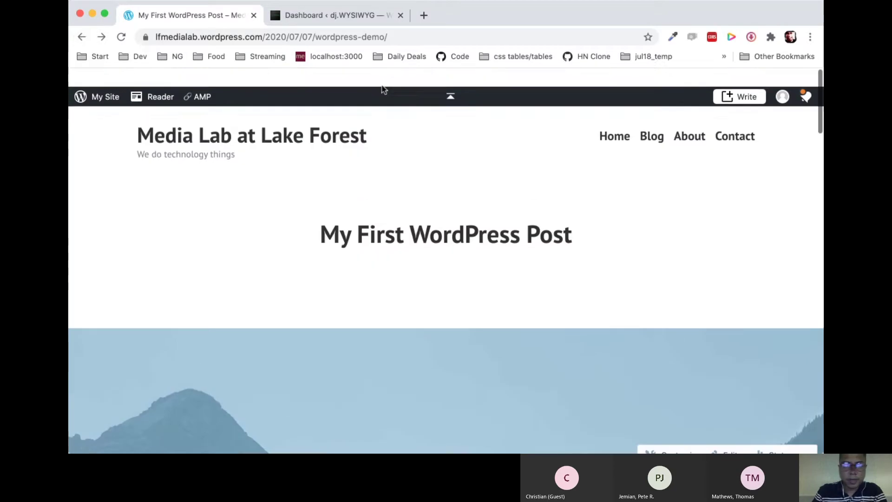
- Return to the post's editor and place the cursor in the paragraph below the heading "Sed mollis arcu nec tristique placerat"
click(81, 36)
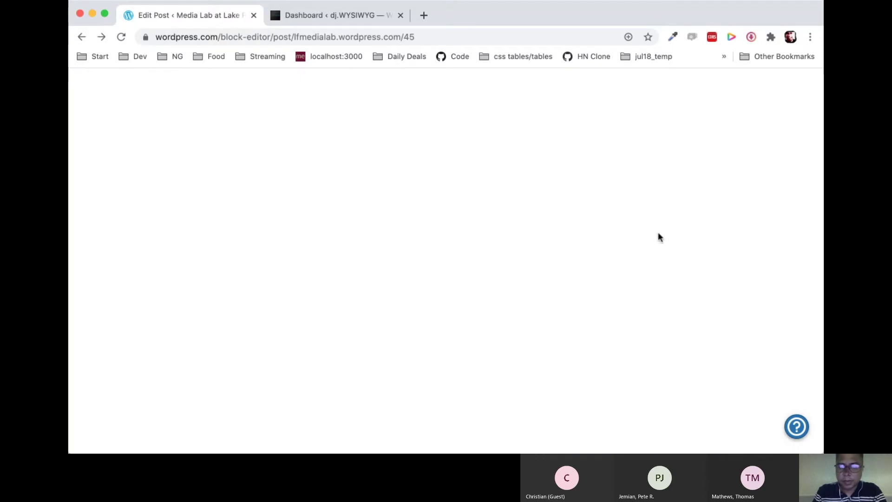
scroll(569, 325, down, 5)
scroll(570, 325, up, 5)
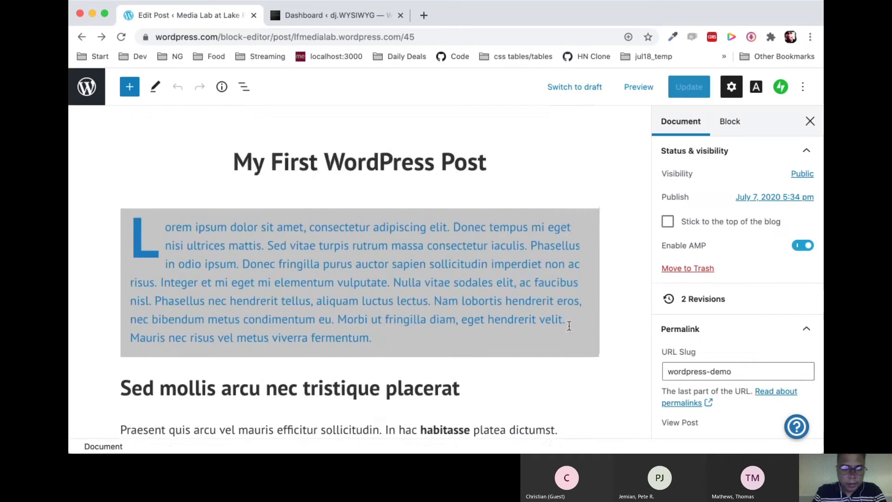
scroll(569, 325, down, 2)
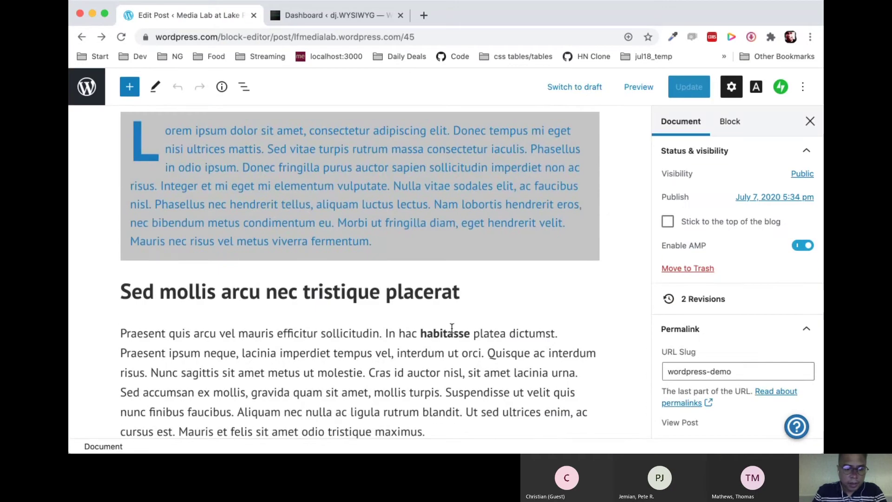
click(121, 335)
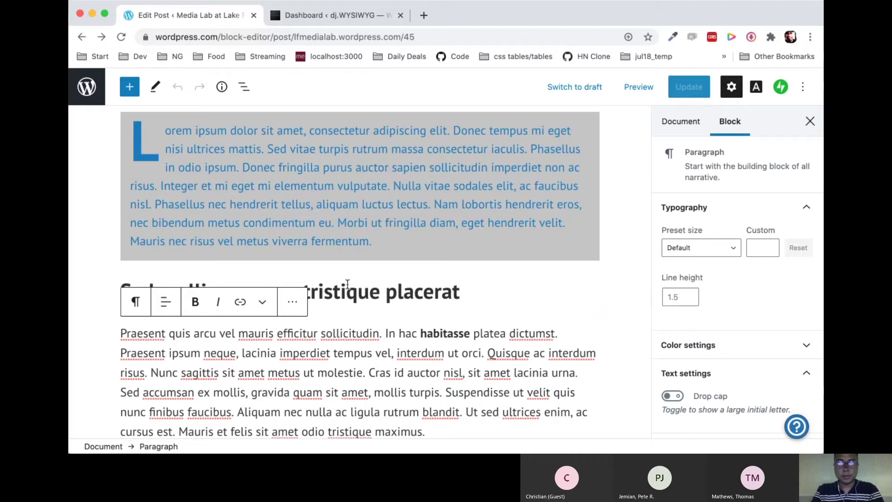
- Open the free stock photo site burst.shopify.com in a new browser tab
key(super+t)
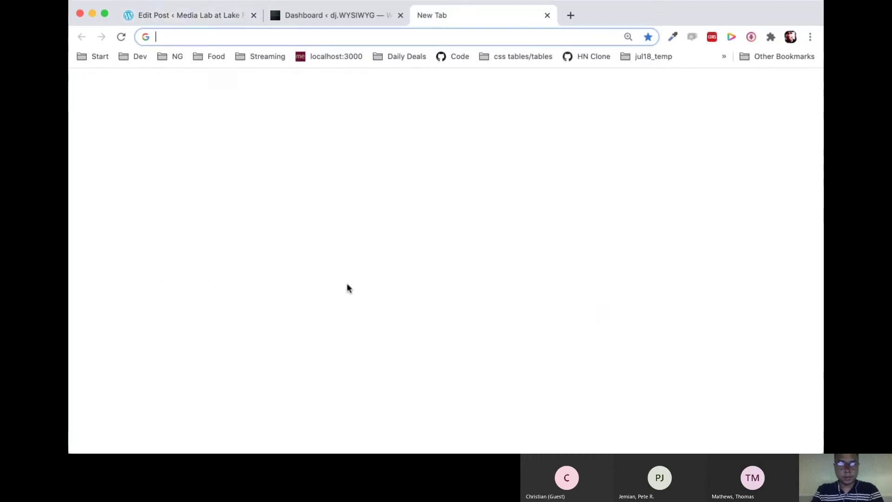
text(bust)
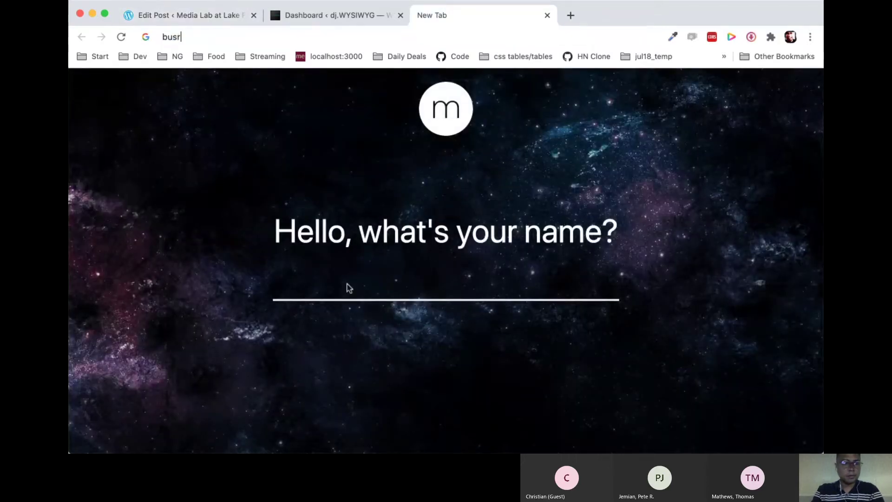
key(BackSpace)
key(BackSpace)
text(rst)
key(BackSpace)
text(st)
key(Right)
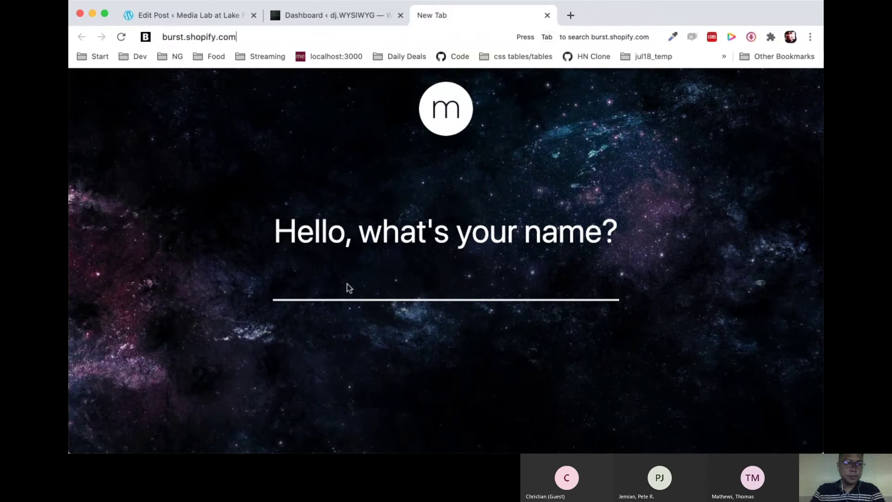
key(Return)
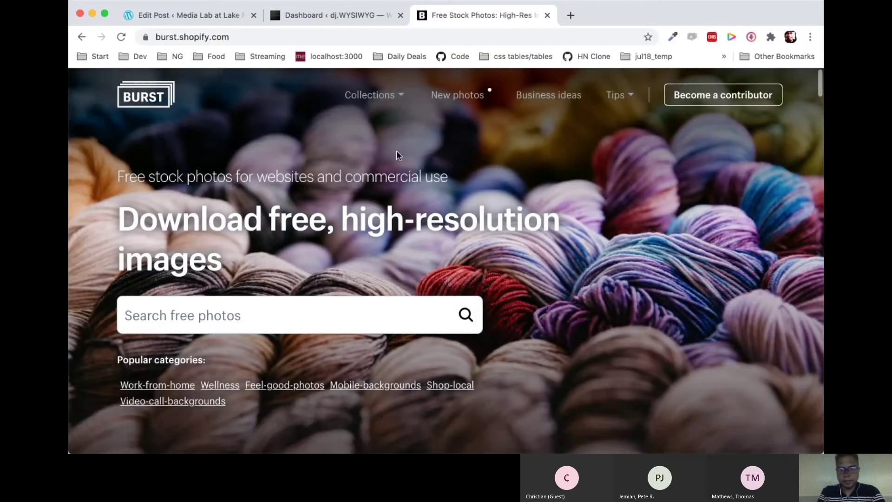
- Download the low-resolution "Wrist Watches" photo from Burst's Products collection and open the options of the downloaded file
mouse_move(388, 95)
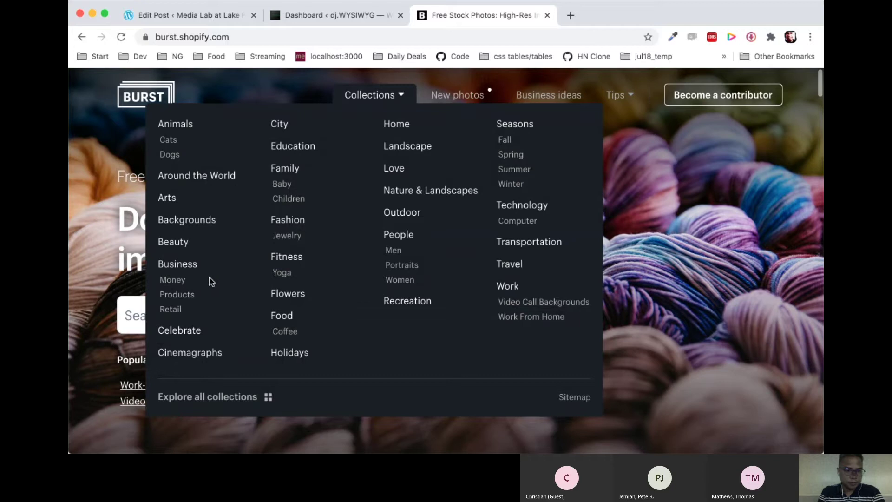
click(187, 298)
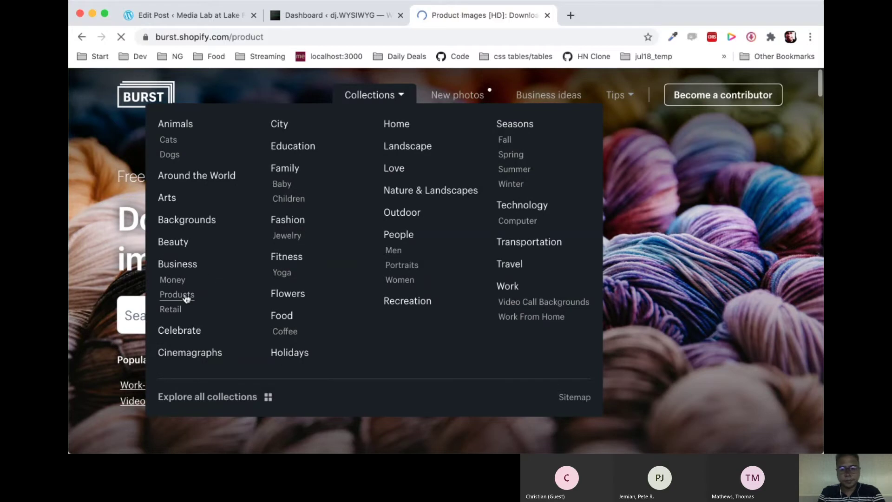
scroll(379, 319, down, 5)
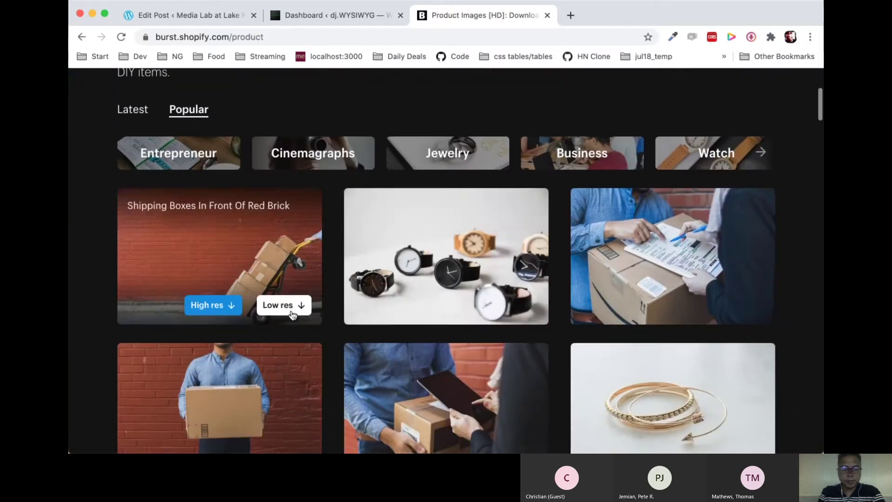
scroll(295, 307, down, 4)
scroll(293, 314, up, 3)
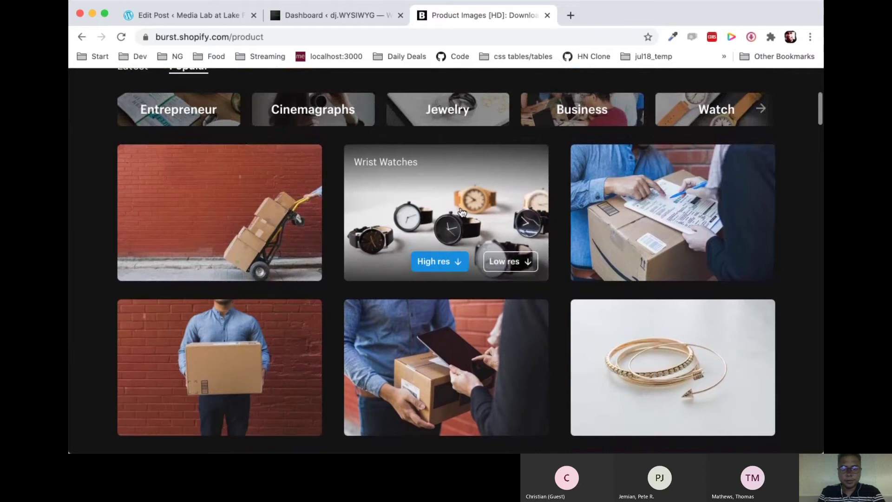
click(513, 263)
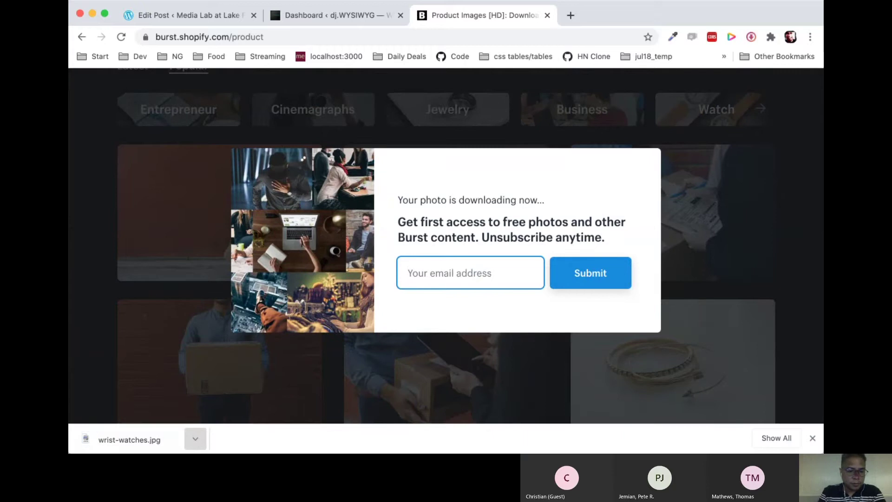
click(196, 439)
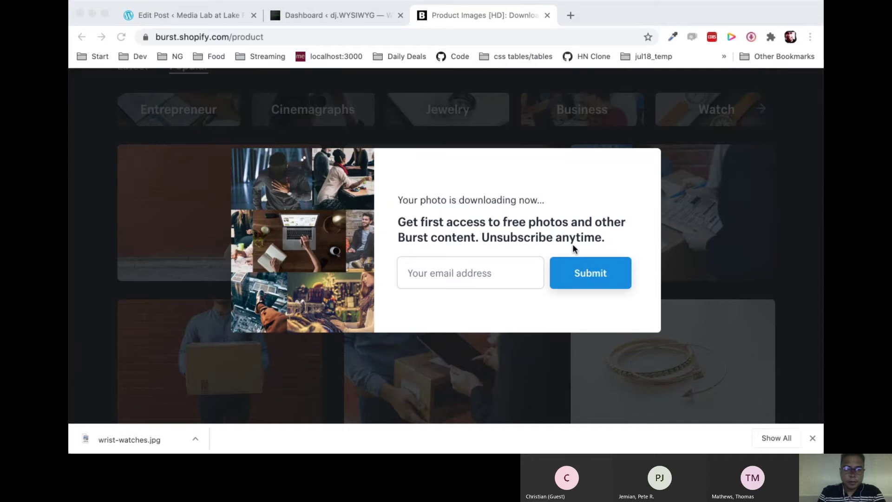
- Dismiss the Burst newsletter sign-up and close the Burst tab to return to the post editor
click(761, 171)
click(584, 113)
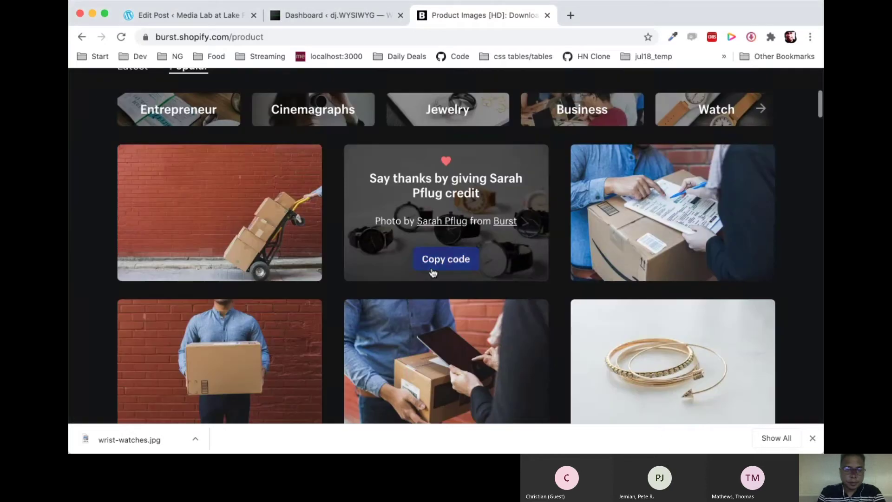
key(super+w)
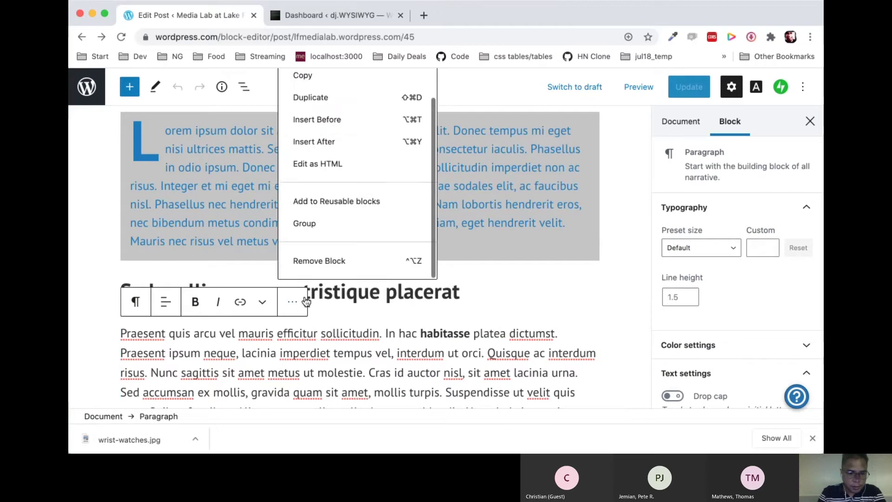
- Leave the paragraph's extra block options without choosing any and close the settings sidebar
click(292, 302)
click(348, 342)
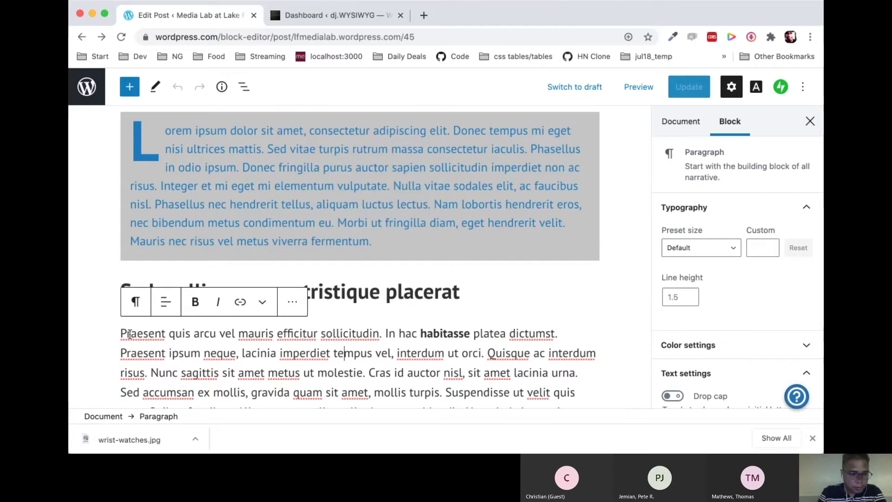
scroll(360, 232, up, 2)
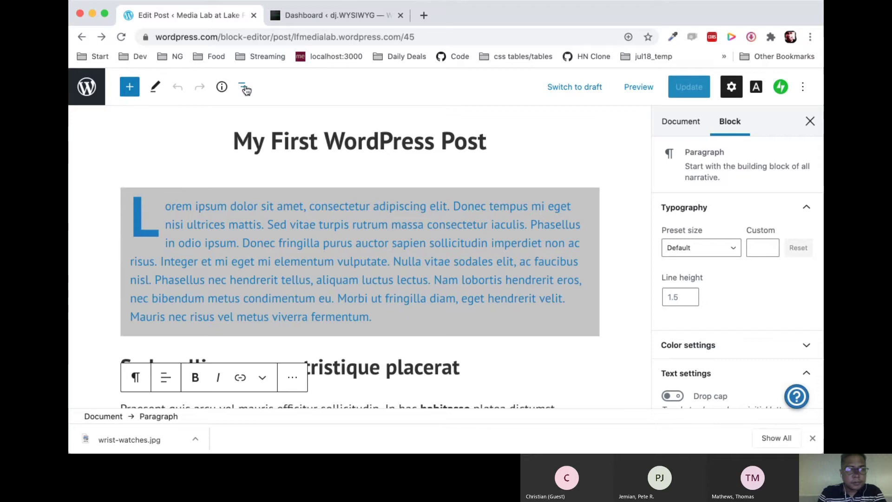
click(809, 121)
scroll(385, 208, down, 5)
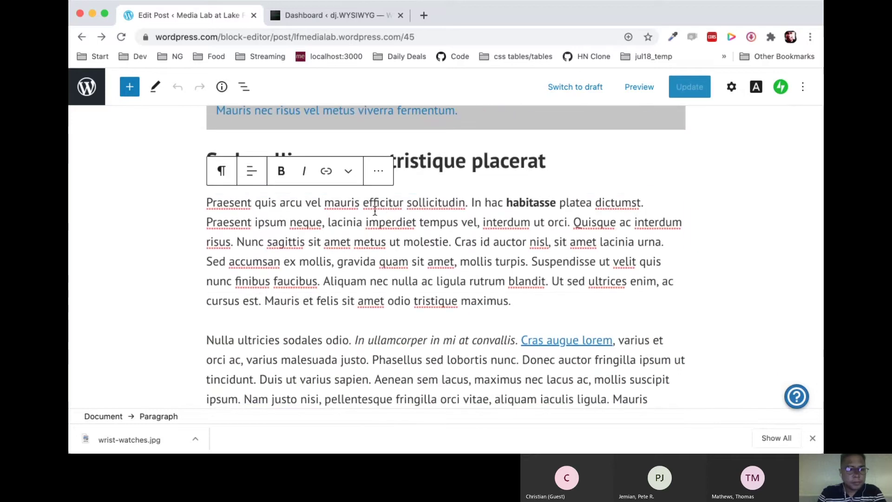
- Open the block library at its media blocks and put the cursor at the start of the "Praesent quis arcu" paragraph
click(130, 87)
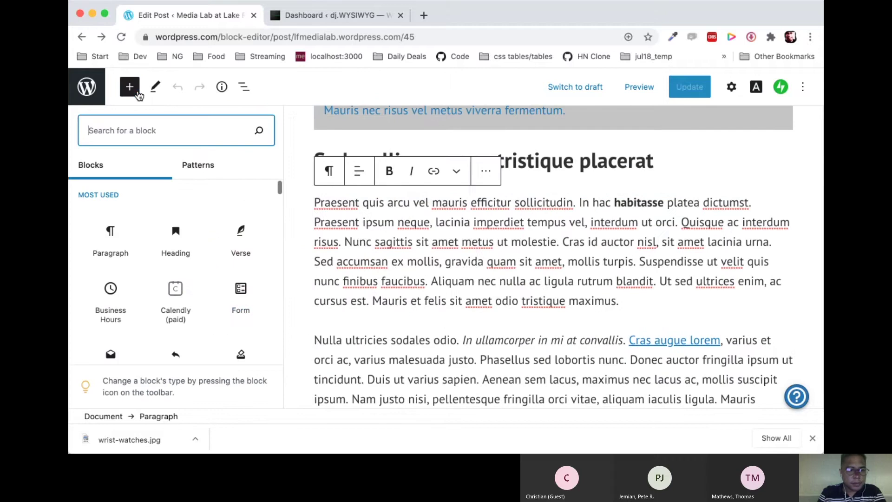
scroll(261, 318, down, 10)
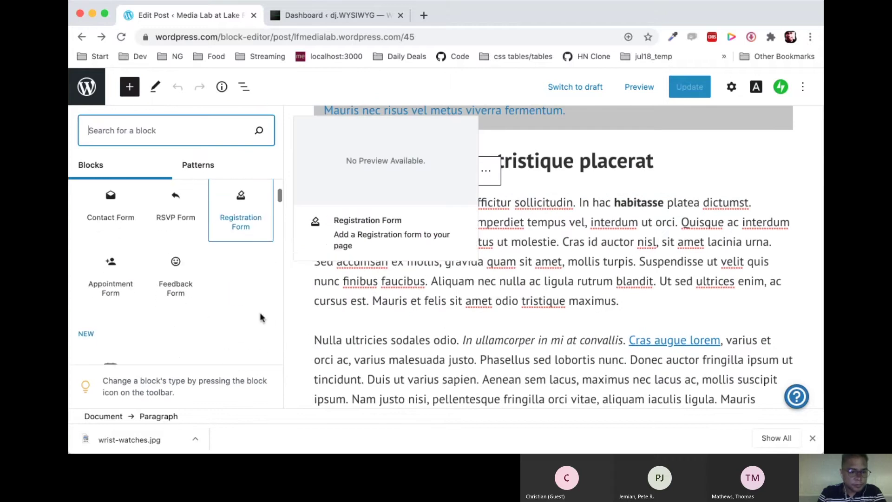
scroll(262, 318, down, 8)
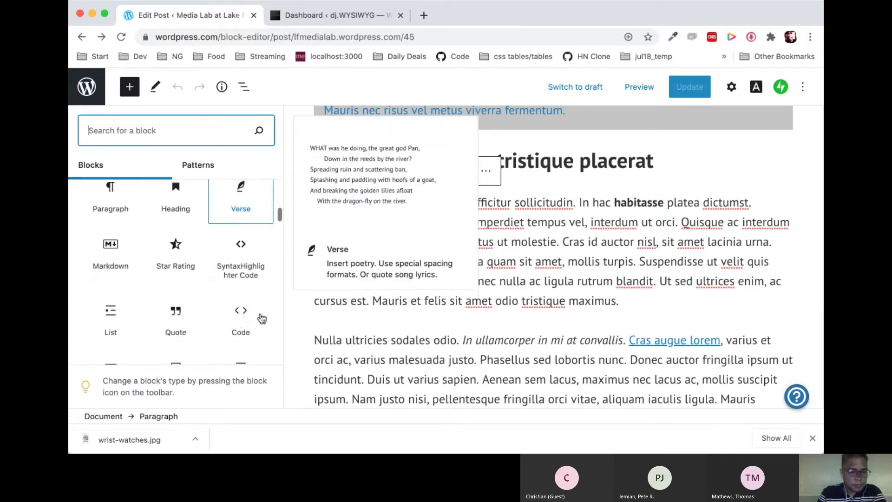
scroll(260, 318, down, 3)
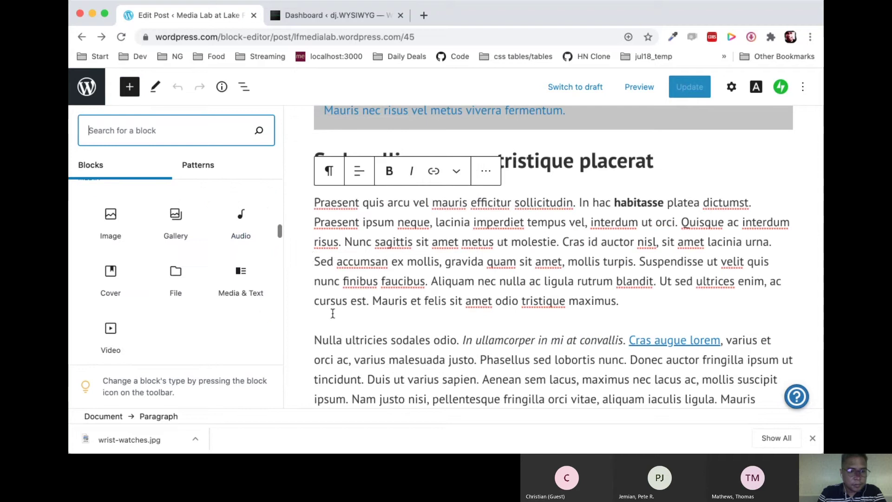
click(317, 201)
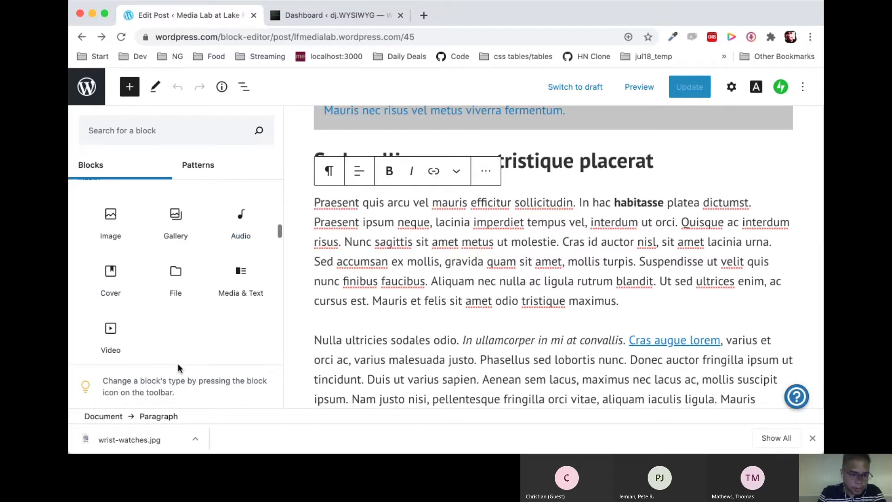
- Look through the Media and Design categories of the block library, including Layout Grid, Hero, Columns and More
scroll(185, 325, down, 5)
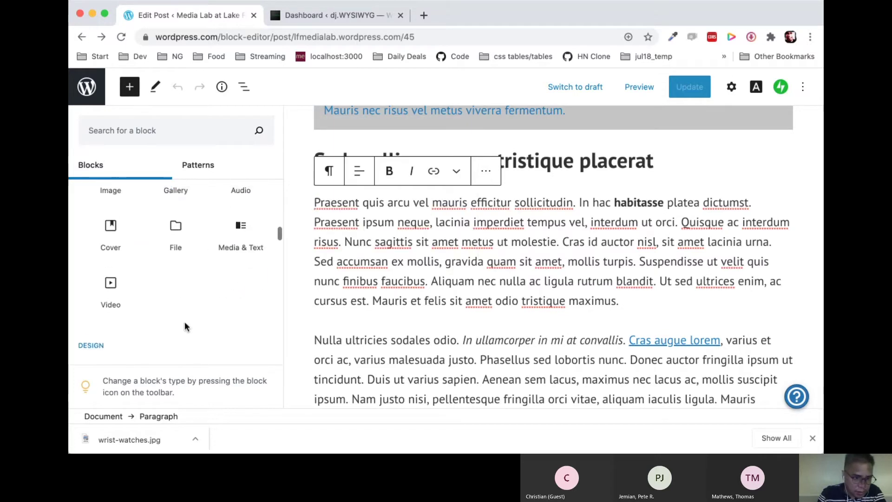
scroll(185, 325, down, 4)
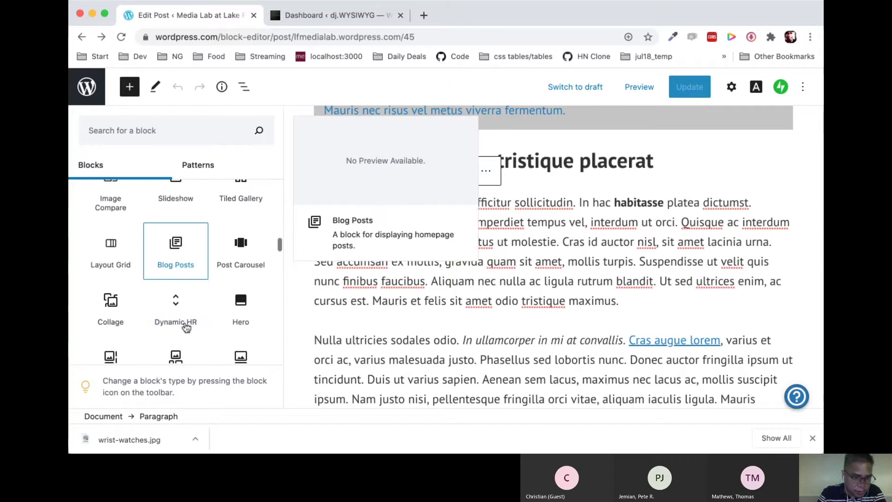
scroll(186, 328, up, 5)
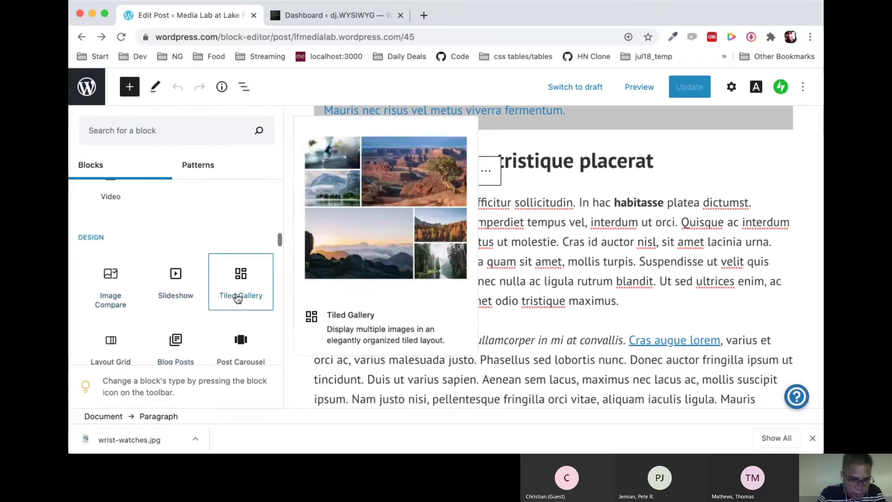
scroll(239, 295, down, 2)
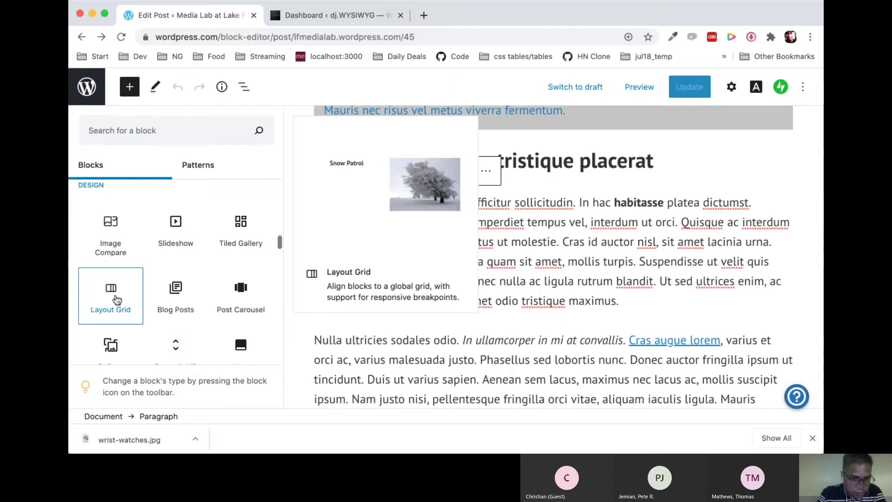
scroll(114, 300, down, 3)
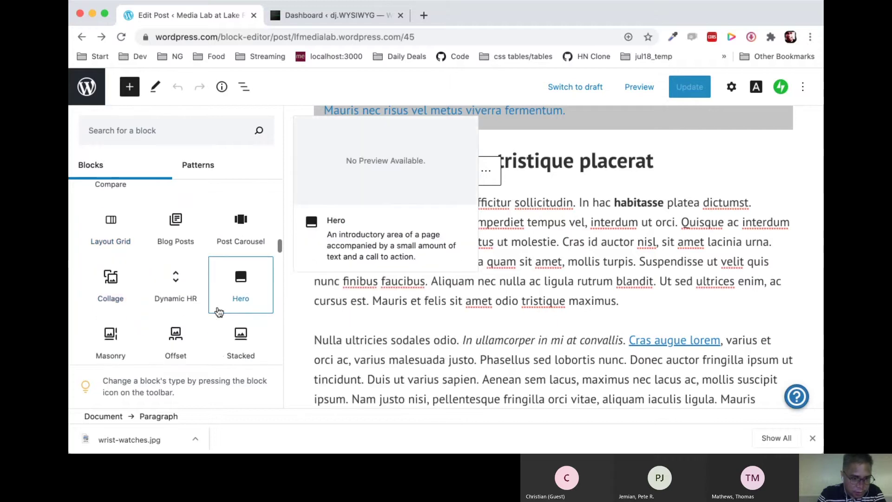
scroll(218, 311, down, 2)
scroll(112, 299, down, 2)
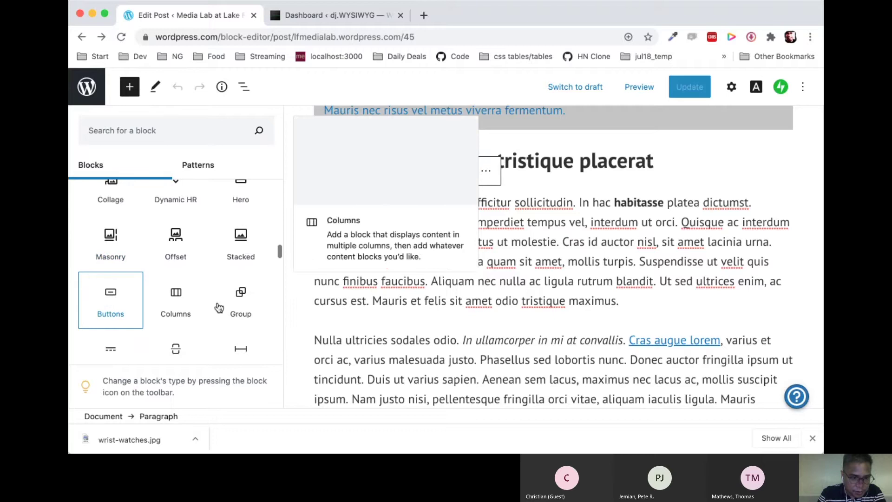
scroll(237, 309, down, 4)
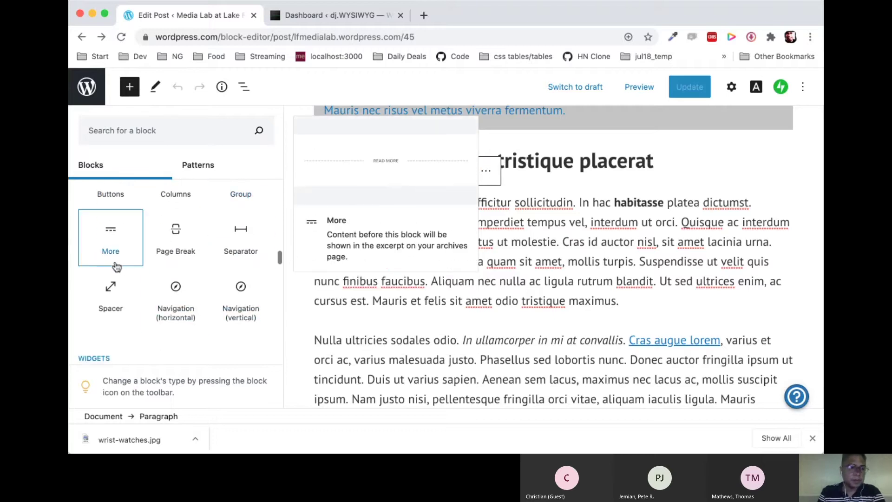
scroll(110, 265, up, 6)
scroll(110, 265, up, 10)
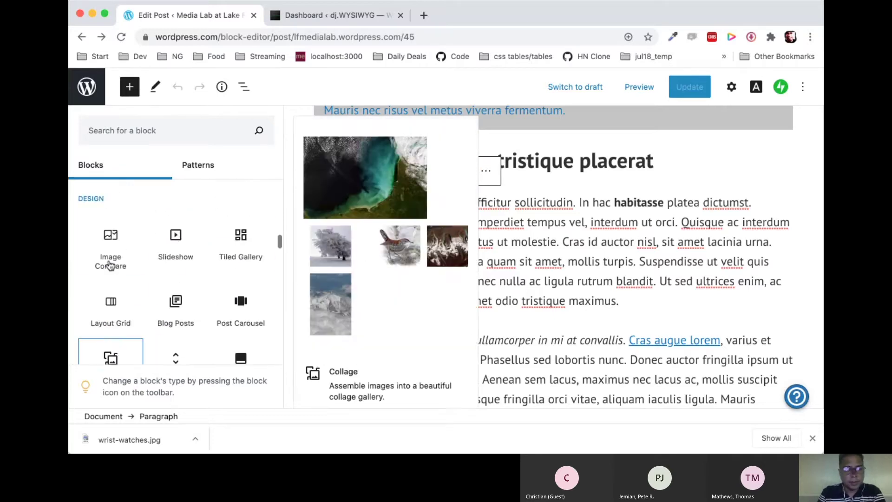
- Insert an Image block after the first paragraph under "Sed mollis arcu nec tristique placerat" and upload the wrist-watches photo into it
scroll(110, 265, up, 2)
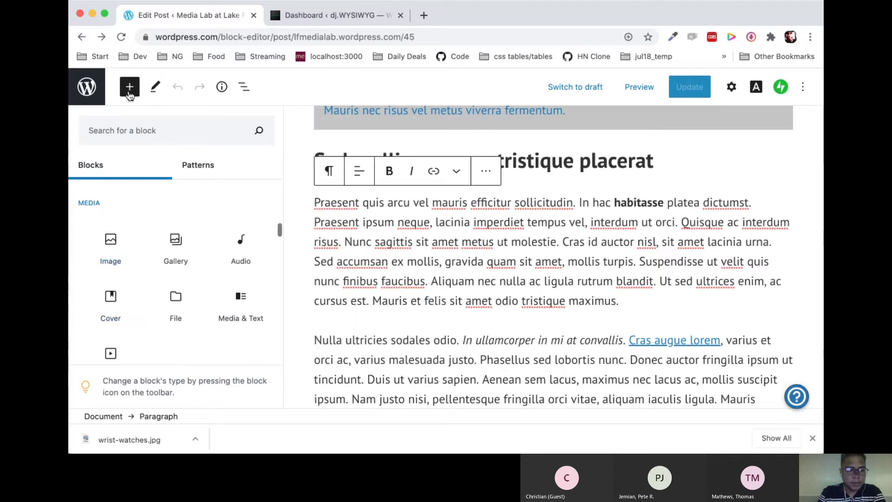
click(113, 259)
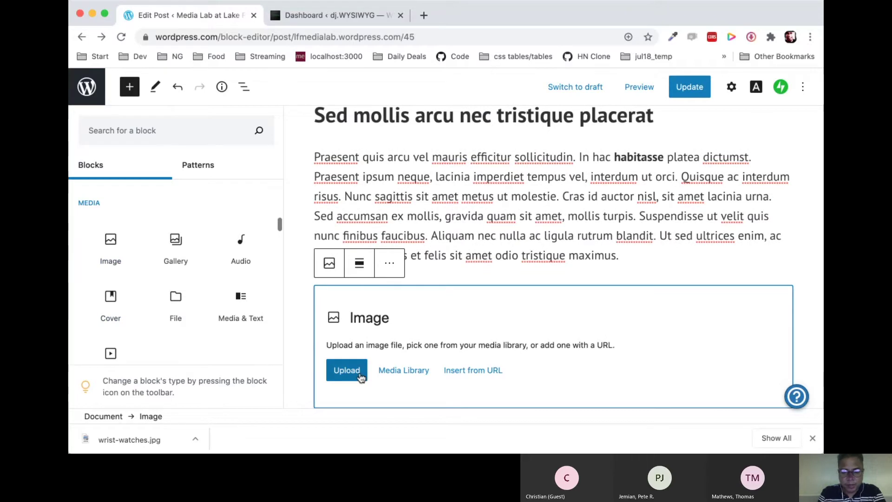
click(360, 376)
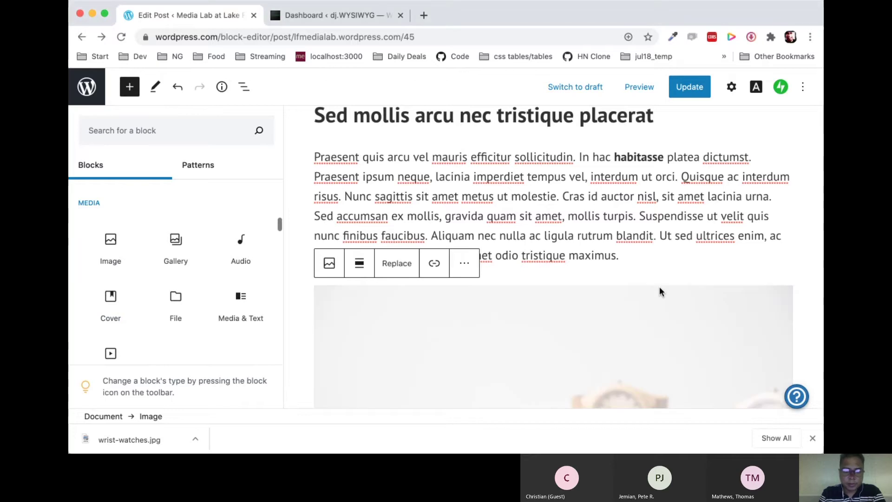
scroll(572, 322, down, 2)
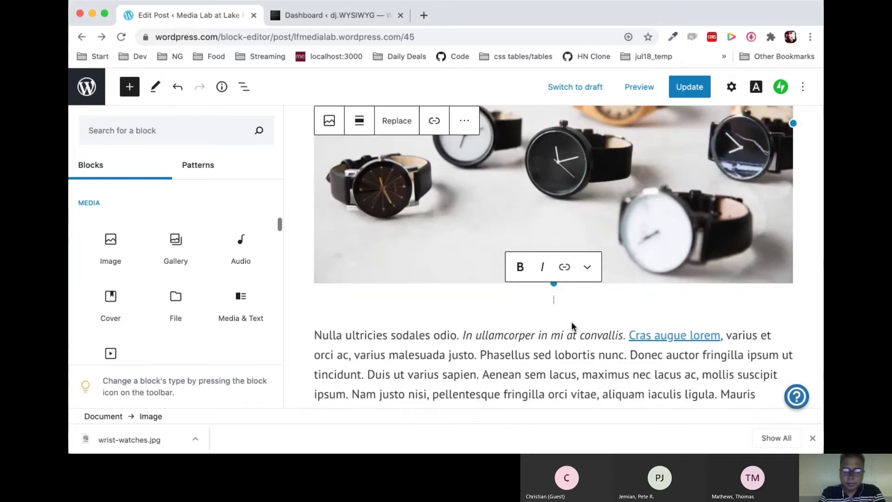
- Examine the watch image's block options, its alignment choices and the caption area beneath it
scroll(571, 322, up, 4)
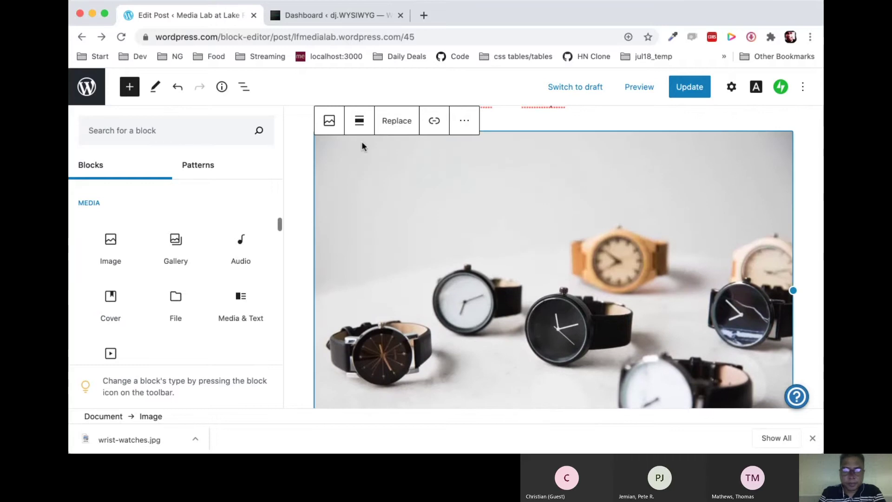
click(464, 122)
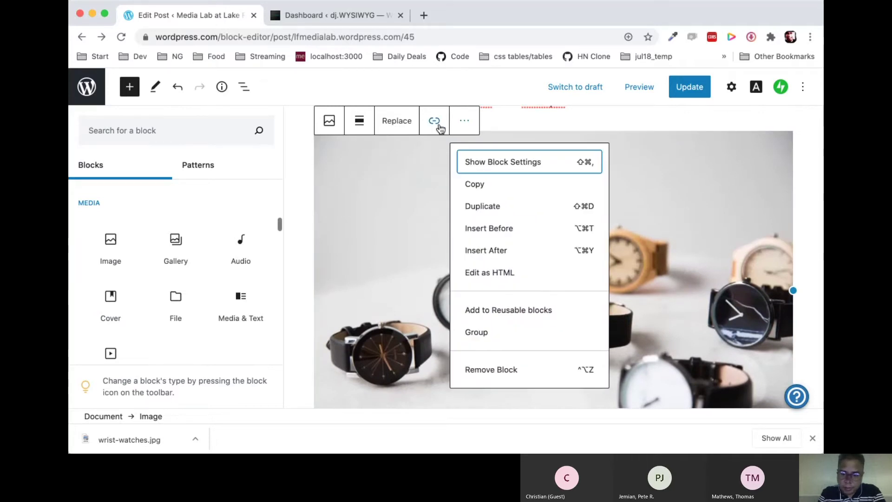
click(365, 124)
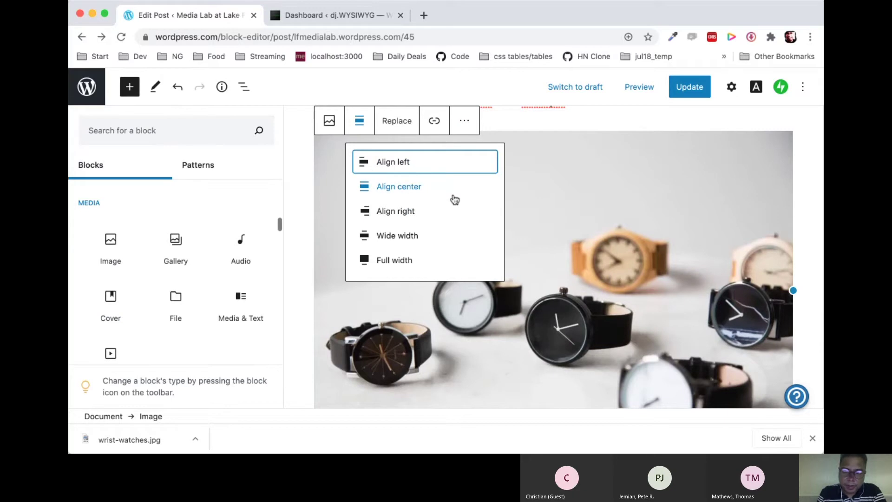
scroll(471, 380, down, 2)
scroll(471, 379, down, 2)
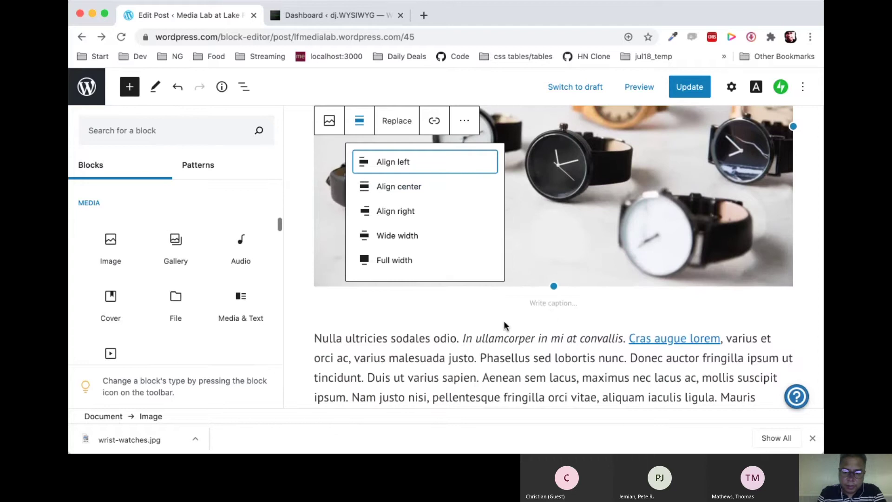
click(552, 302)
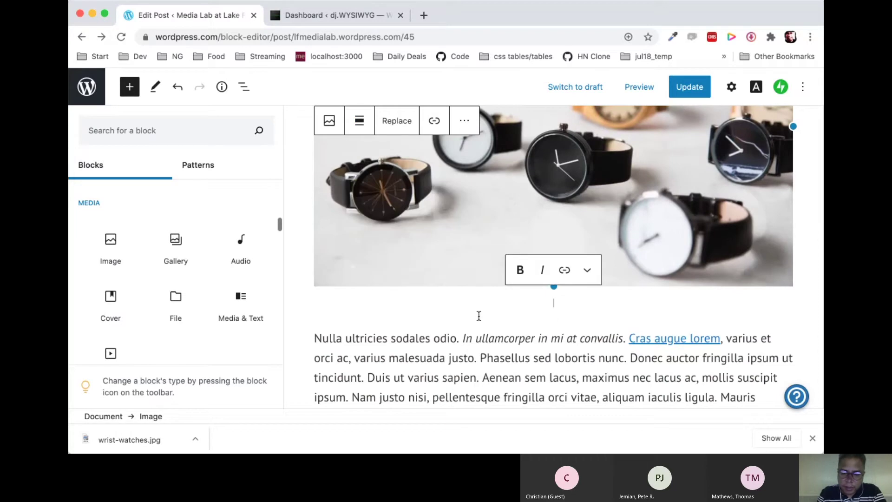
click(318, 333)
scroll(316, 321, down, 1)
double_click(314, 281)
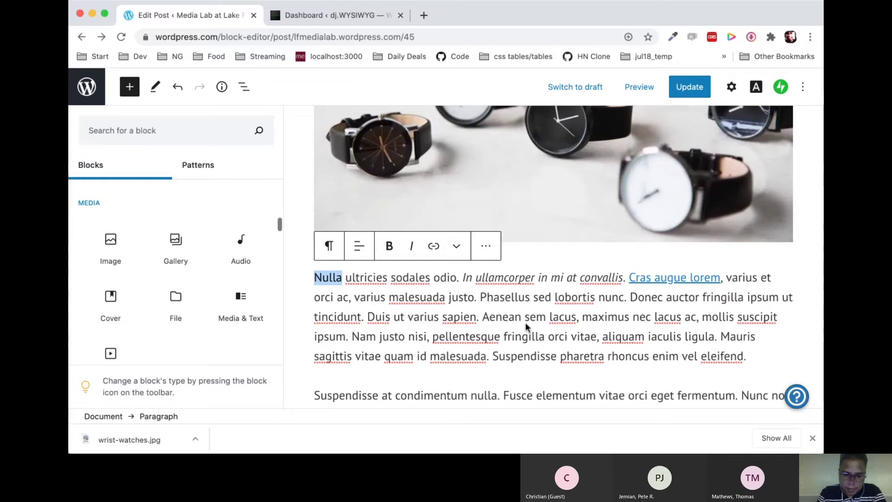
- Review the watch image's available styles and block transformations, along with its additional block actions
click(574, 178)
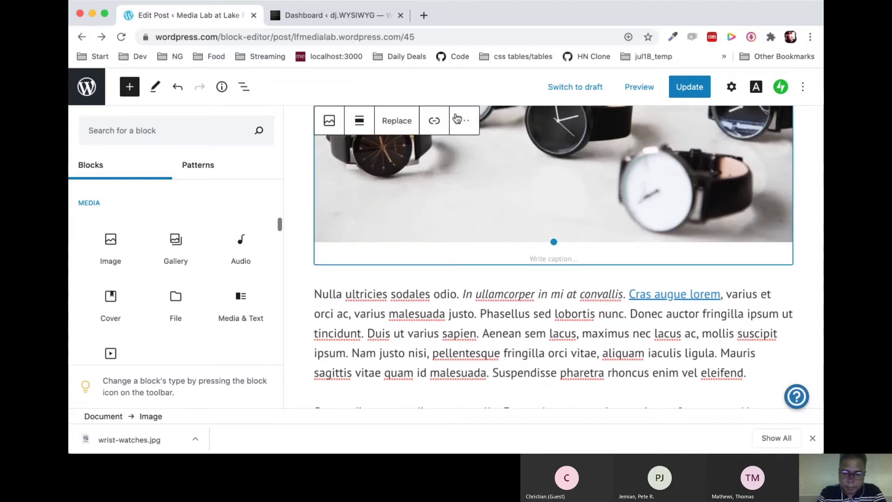
click(331, 120)
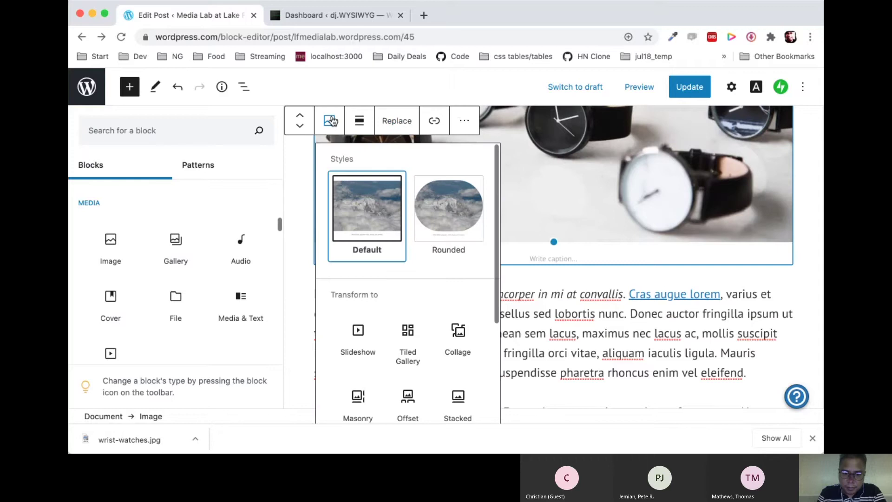
mouse_move(389, 224)
scroll(390, 224, down, 3)
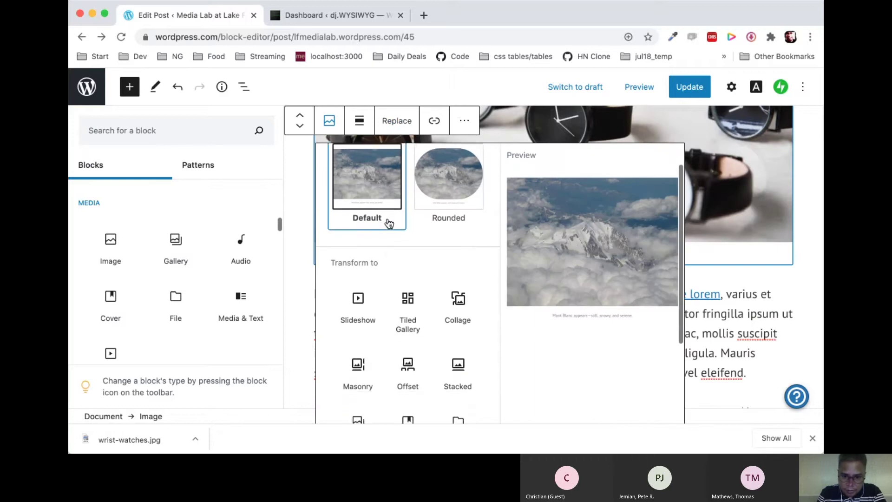
scroll(390, 224, up, 3)
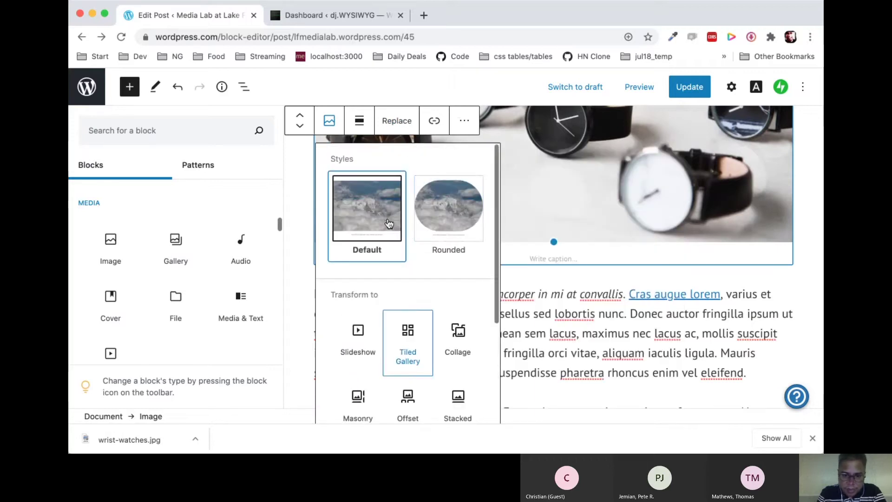
mouse_move(454, 219)
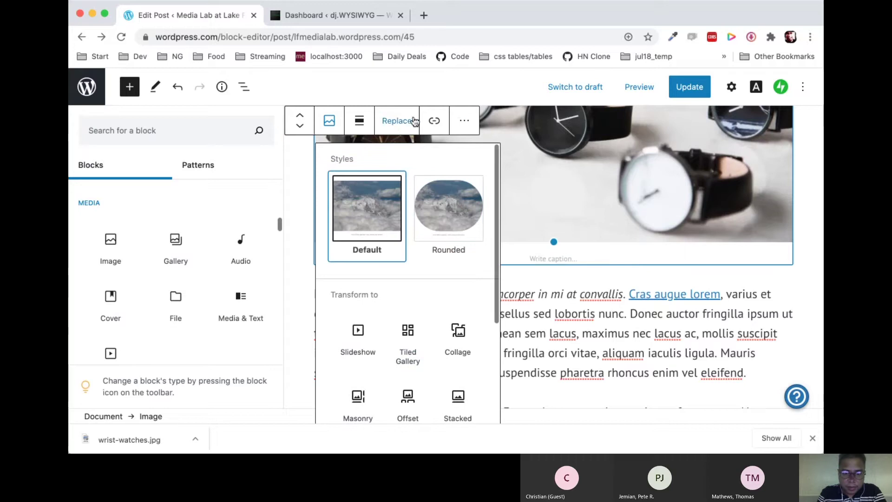
click(464, 122)
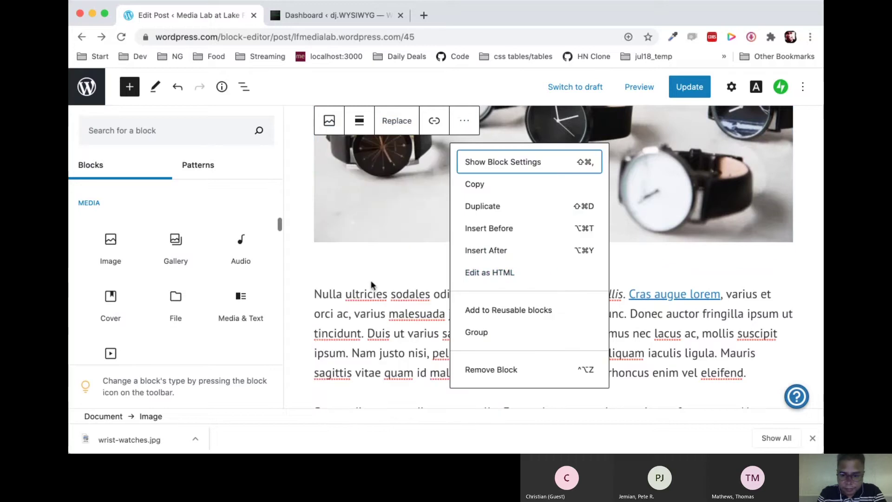
click(392, 259)
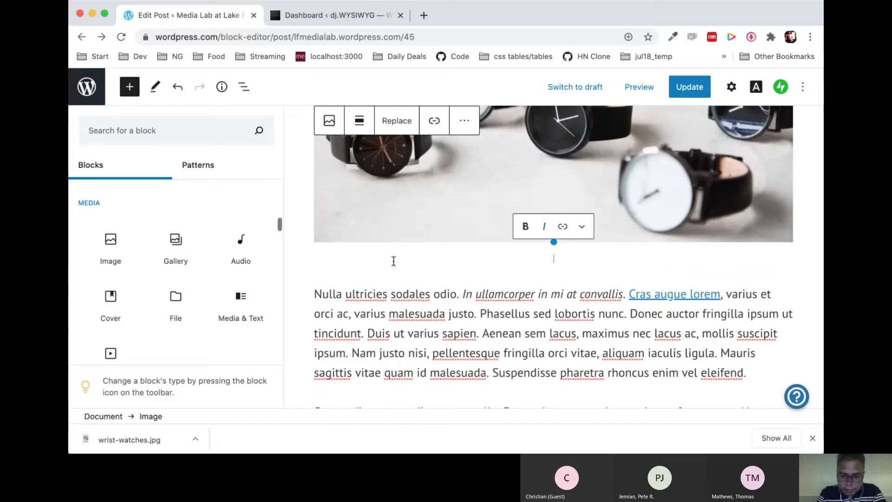
- Inspect the additional text formatting options and the "Cras augue lorem" link settings in the paragraph below the image
click(320, 294)
double_click(320, 294)
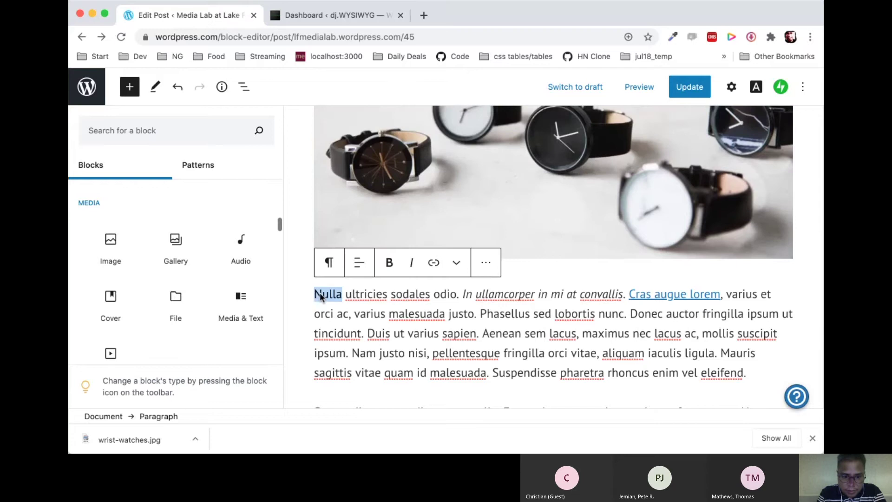
key(Left)
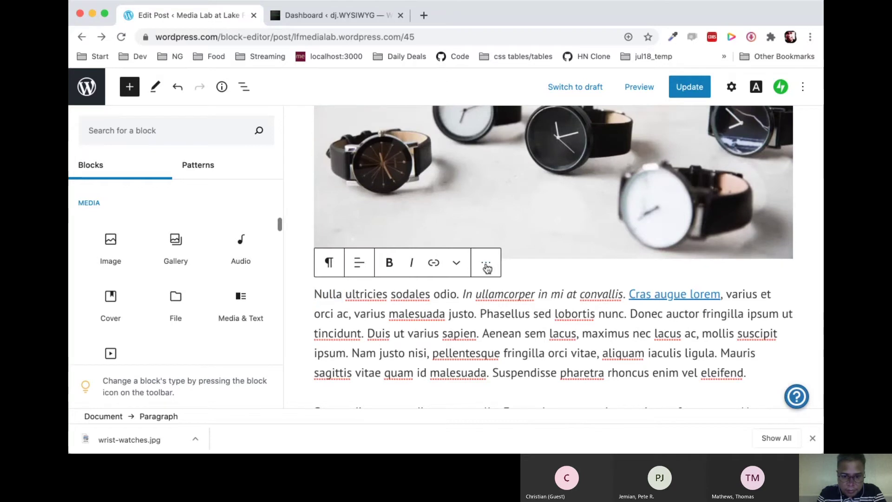
click(455, 265)
scroll(505, 185, up, 3)
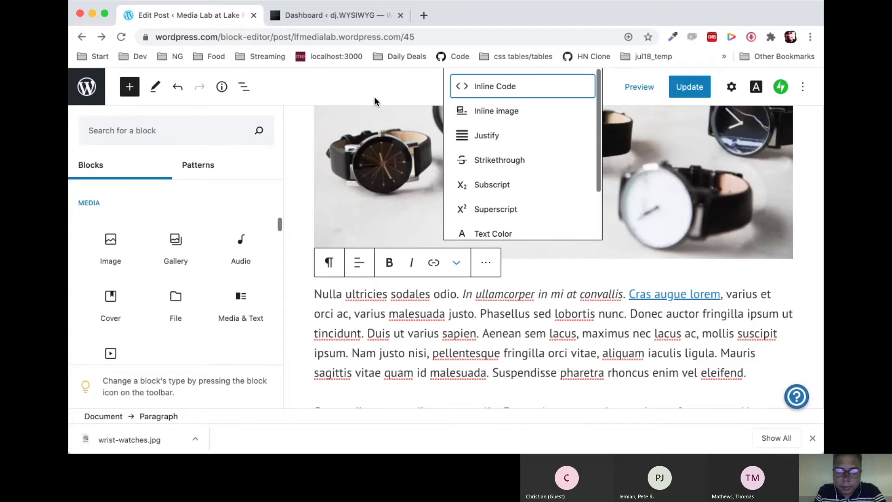
click(674, 294)
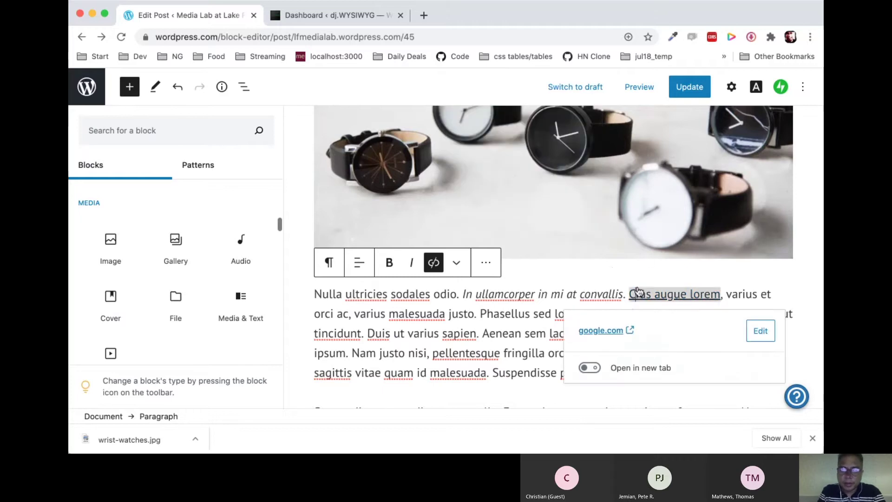
- Check the watch image in the editor and update the published post
click(612, 267)
scroll(614, 262, up, 2)
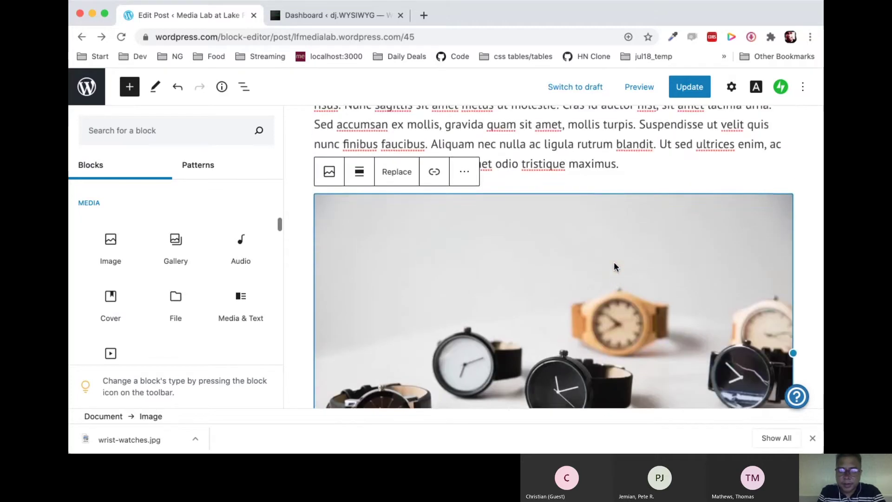
scroll(614, 261, down, 2)
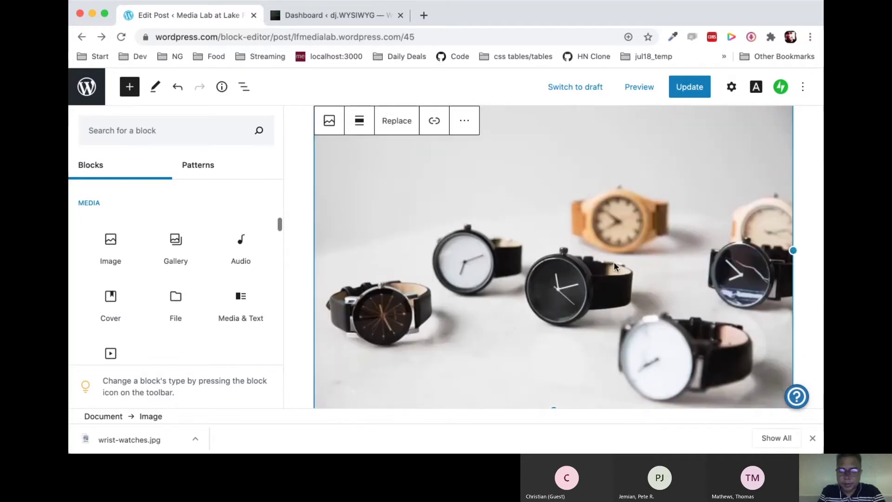
click(691, 92)
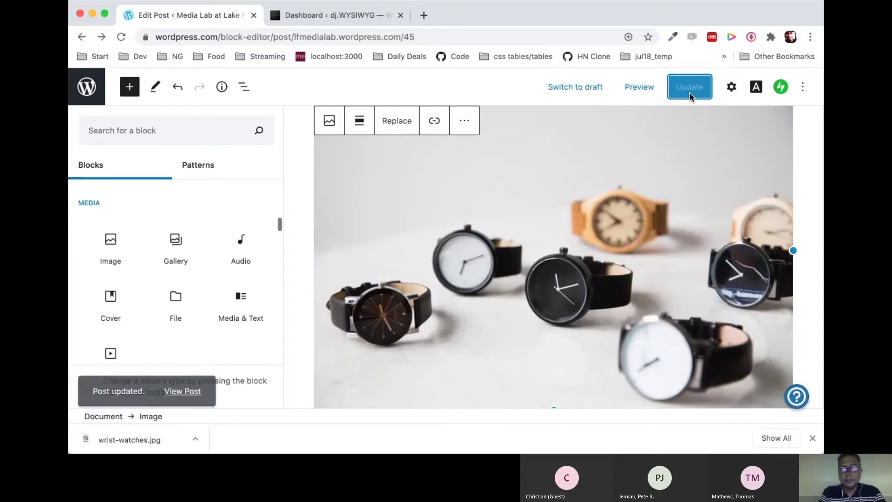
- View the published post and review the watch image and the surrounding text
click(186, 385)
scroll(378, 357, down, 20)
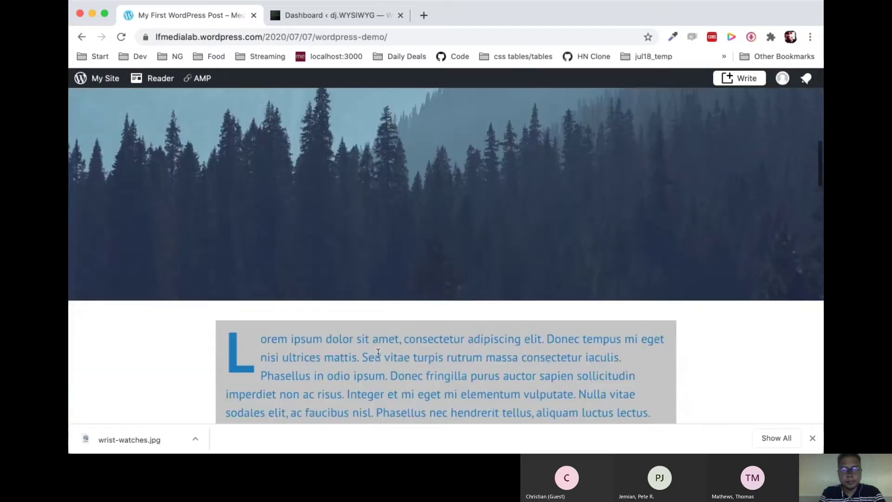
scroll(378, 354, down, 3)
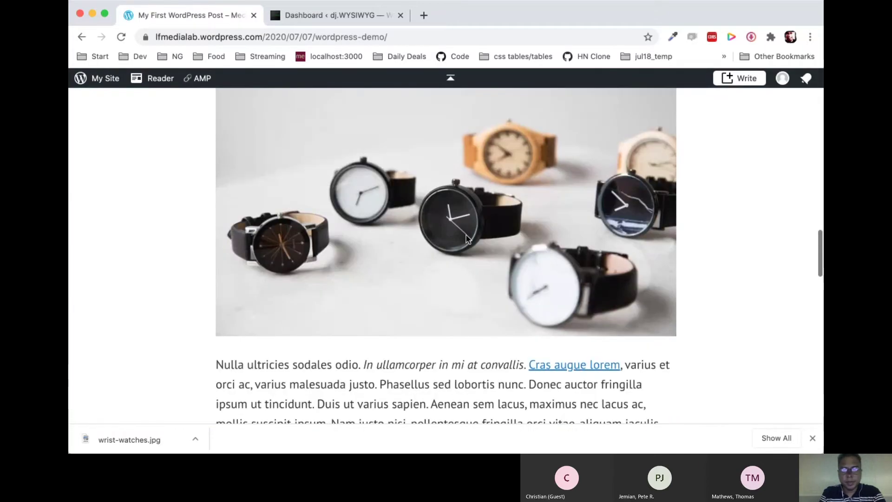
scroll(466, 236, down, 3)
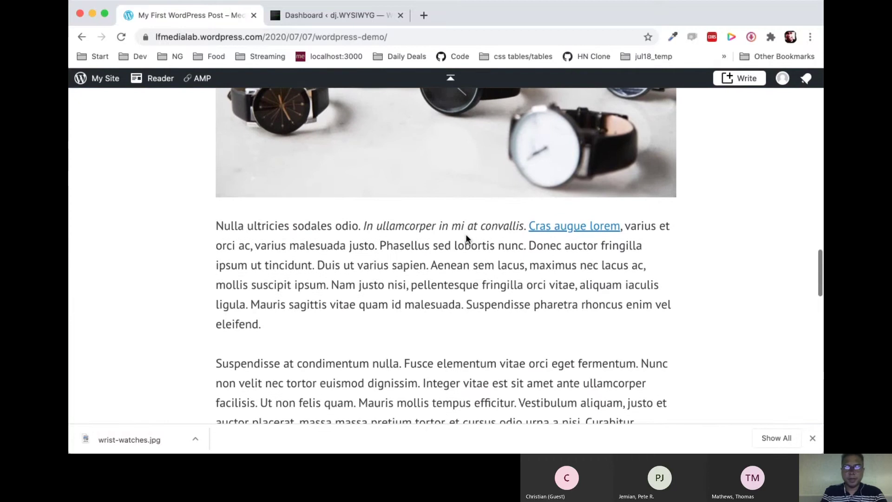
scroll(466, 235, up, 3)
scroll(467, 239, up, 2)
scroll(468, 239, down, 1)
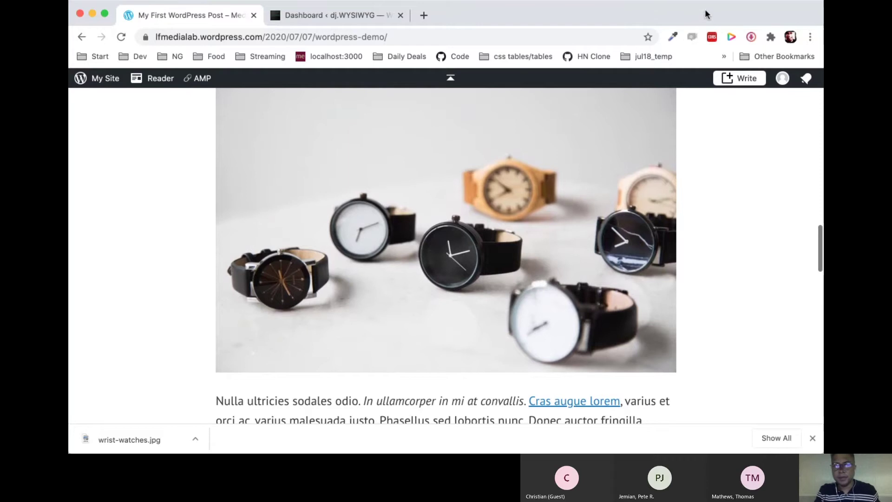
click(710, 36)
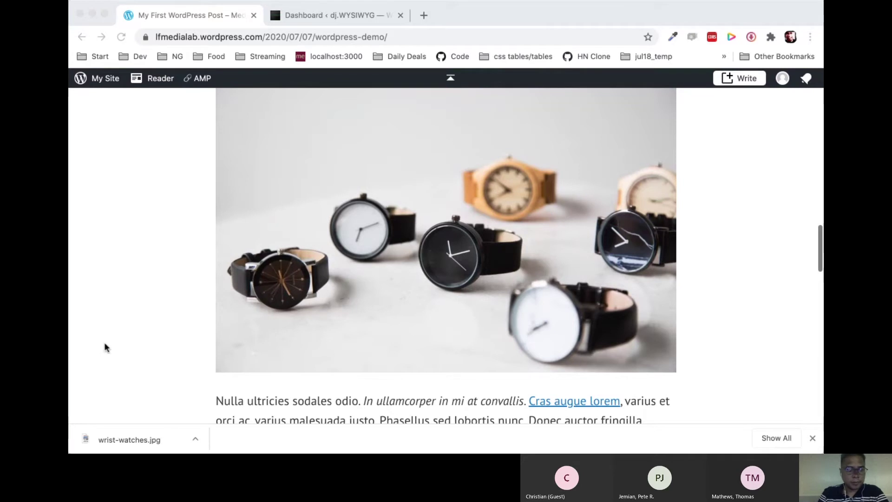
click(341, 294)
scroll(341, 295, up, 2)
- Open YouTube in a new browser tab and search for "lake forest library"
key(super+t)
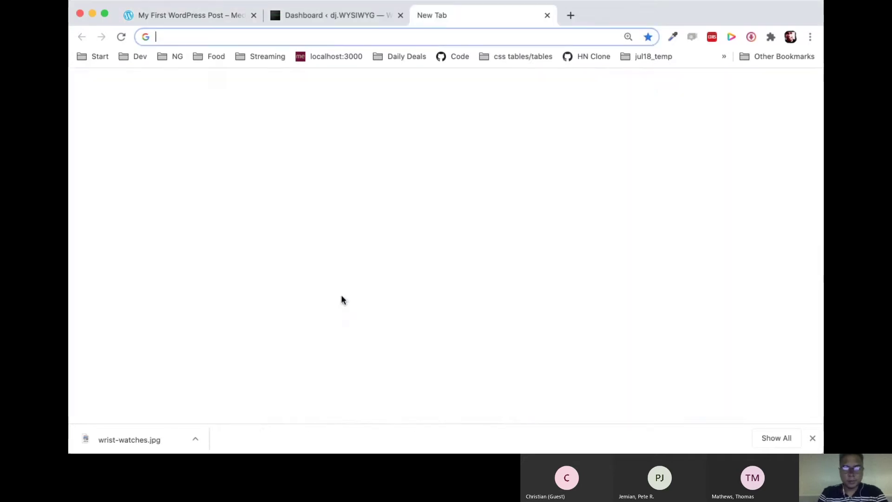
text(youtub)
key(Return)
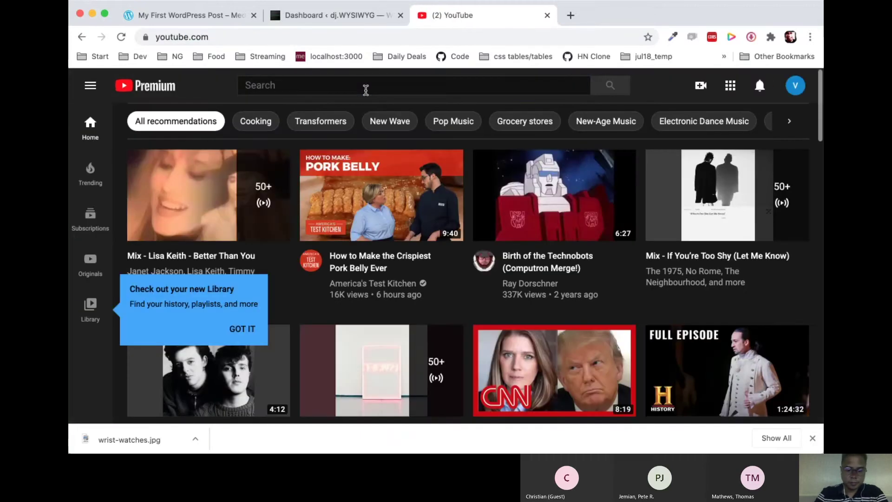
click(366, 90)
text(lake forest )
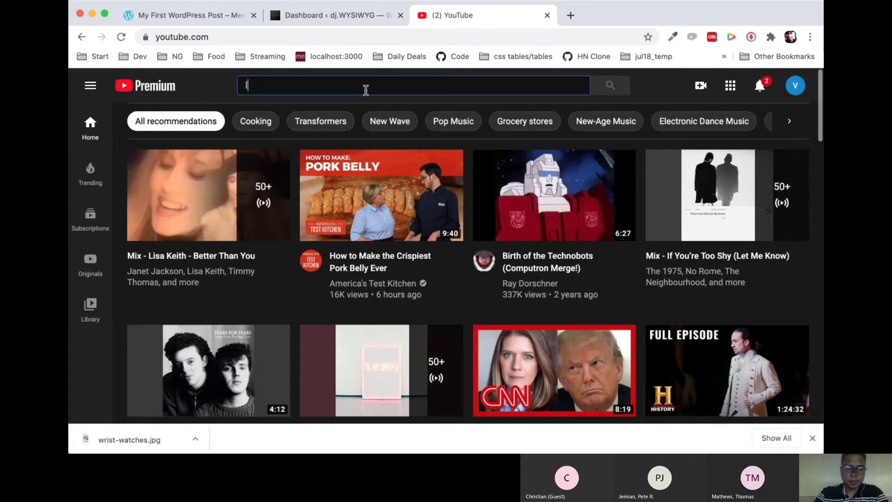
text(library)
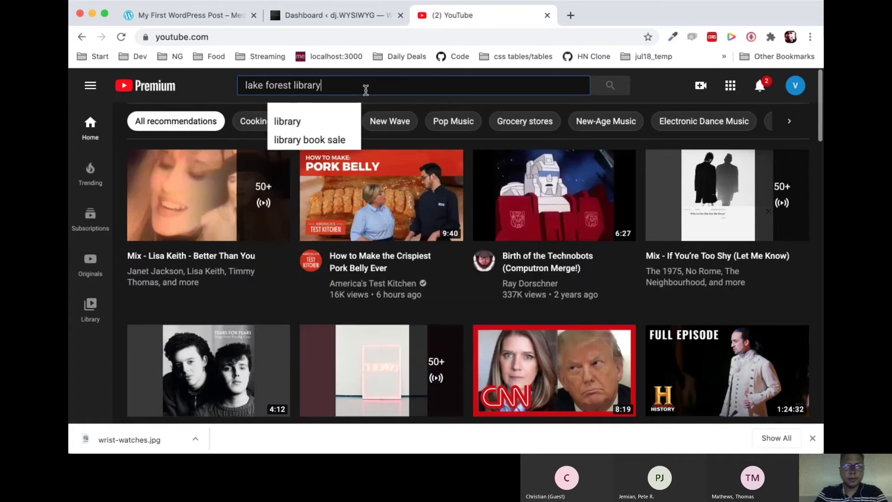
key(Return)
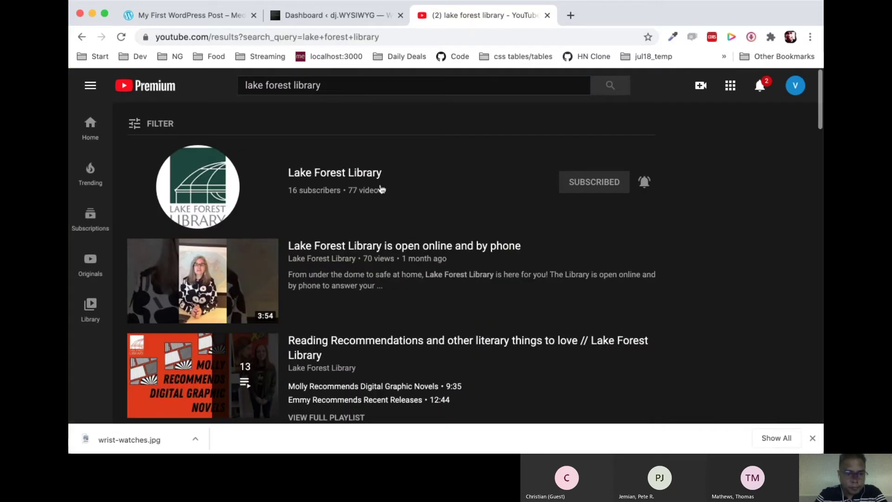
- Open the "Cut the Cable Cord" video from the Lake Forest Library channel and pause its playback
click(370, 174)
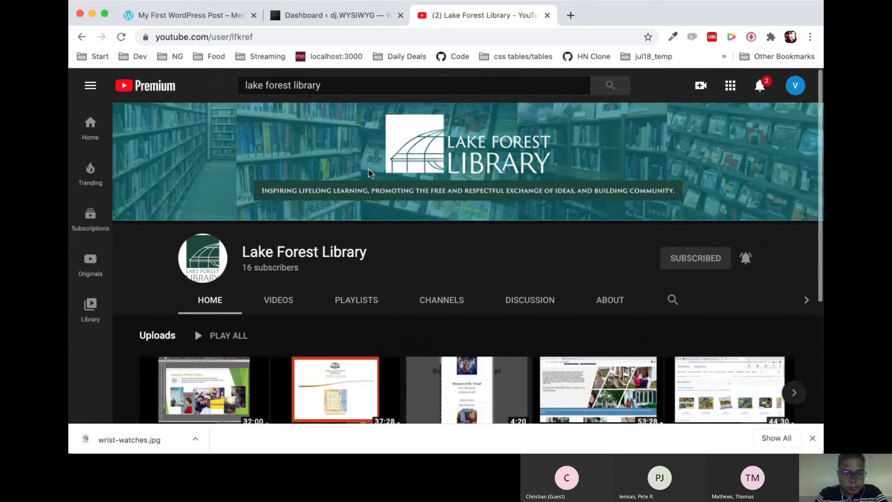
scroll(330, 297, down, 3)
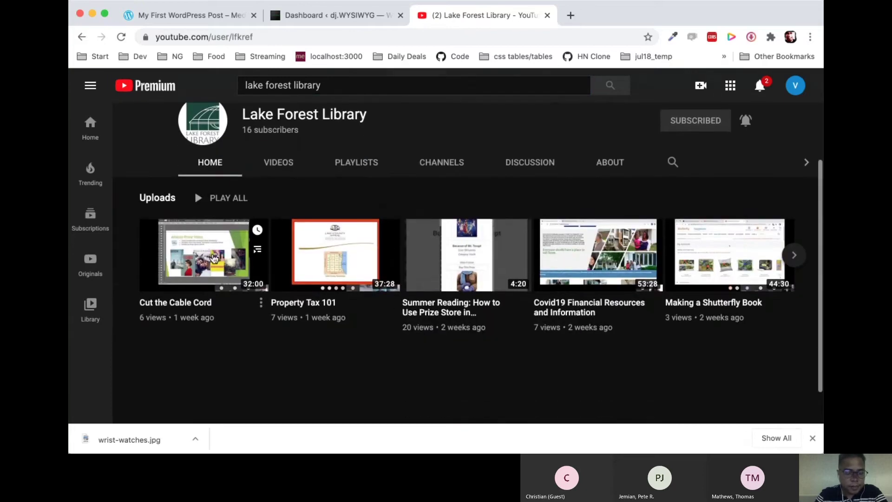
click(214, 257)
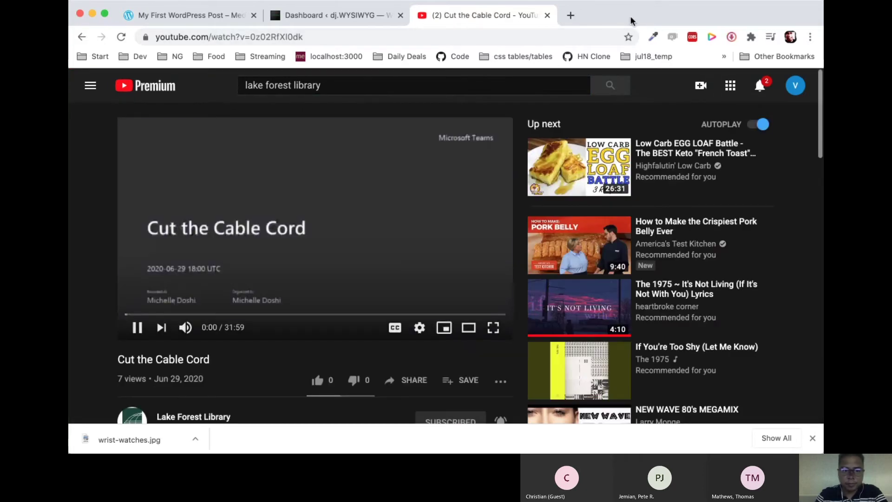
click(133, 328)
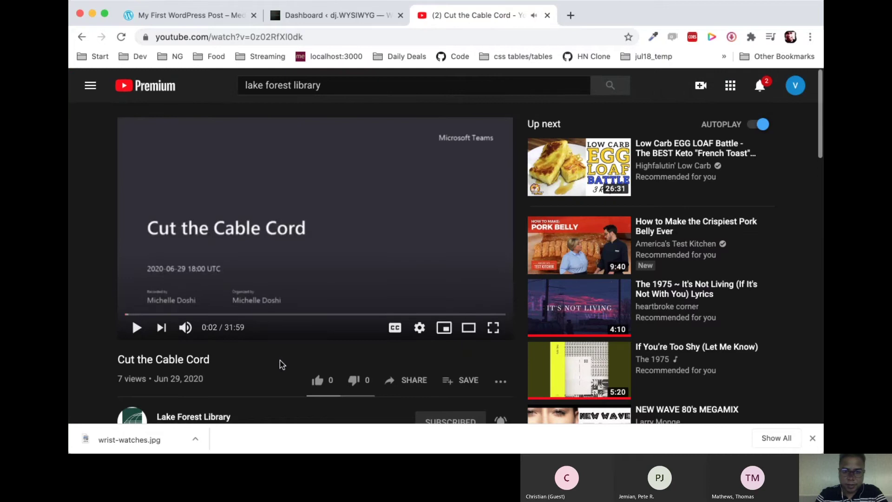
- Examine the video's share options and additional actions for a way to embed it
scroll(290, 331, down, 1)
scroll(293, 330, down, 1)
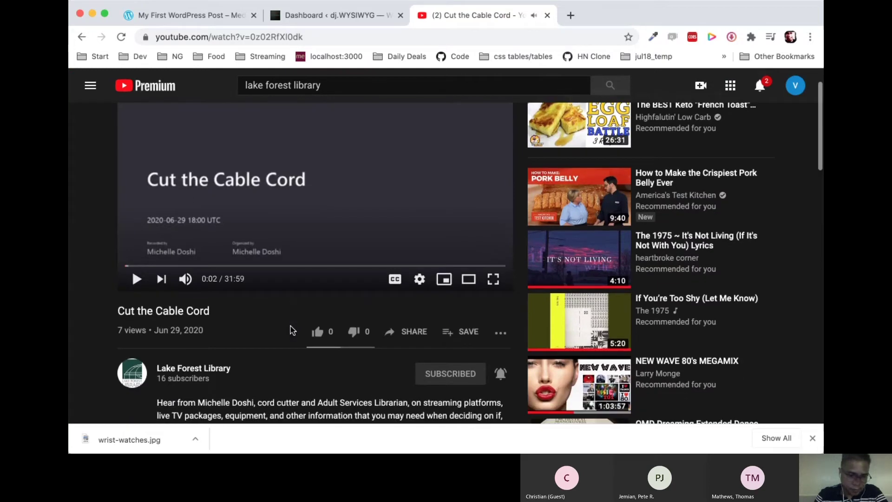
scroll(292, 331, down, 1)
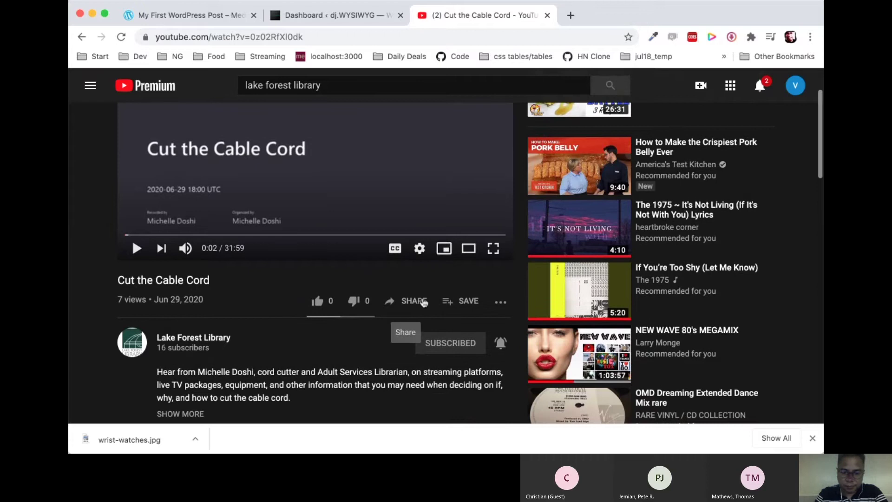
click(424, 302)
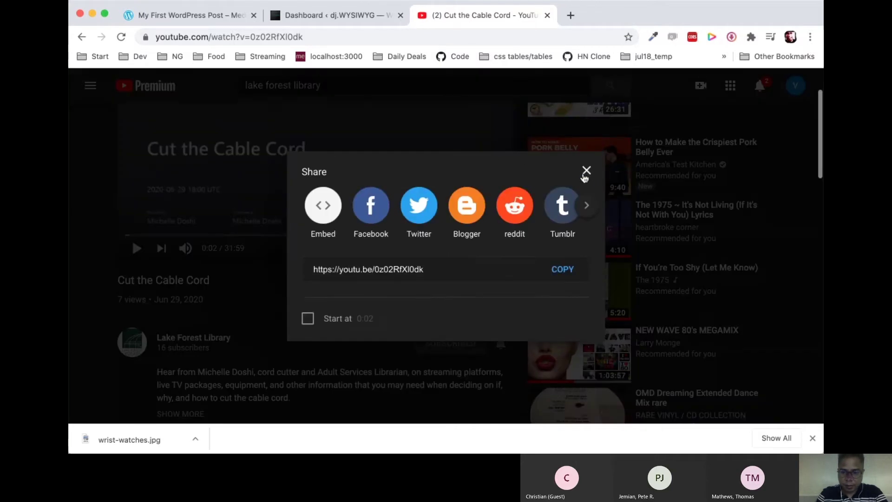
click(586, 171)
scroll(325, 363, down, 3)
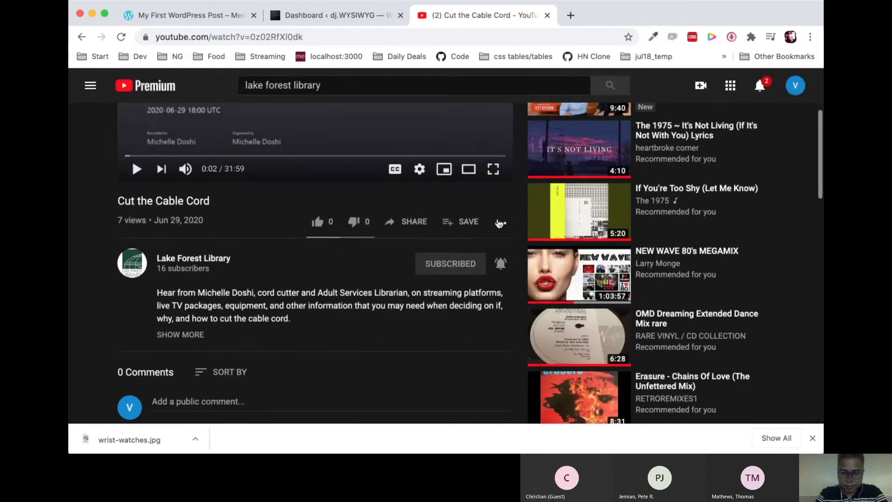
click(500, 224)
click(325, 285)
- Examine the video player's settings, along with the description and comments area below the video
scroll(332, 274, up, 3)
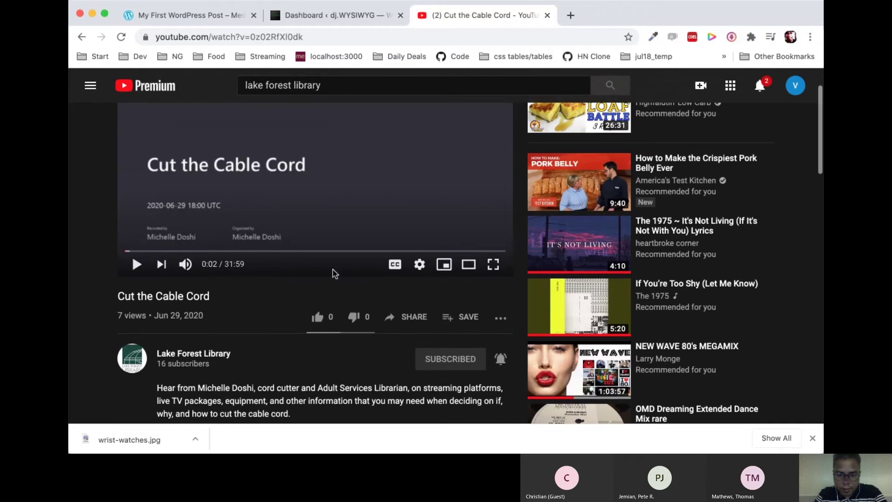
click(424, 268)
scroll(358, 305, down, 3)
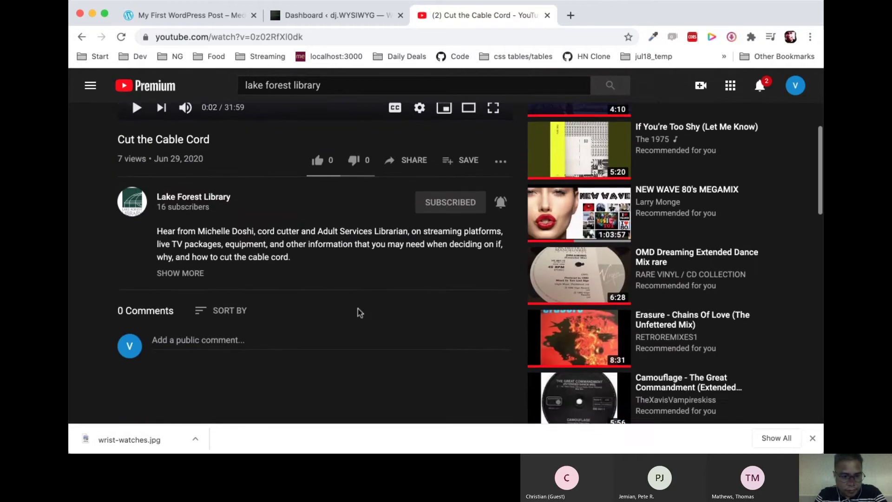
scroll(357, 309, up, 5)
click(405, 223)
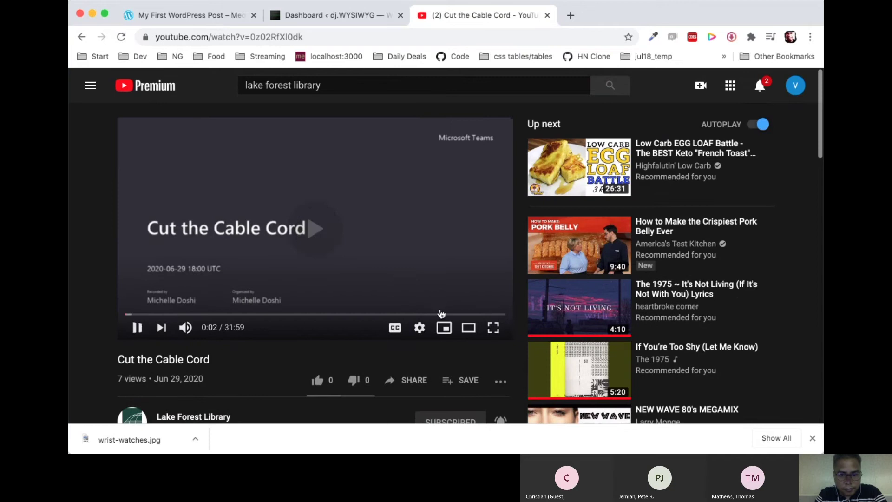
click(137, 330)
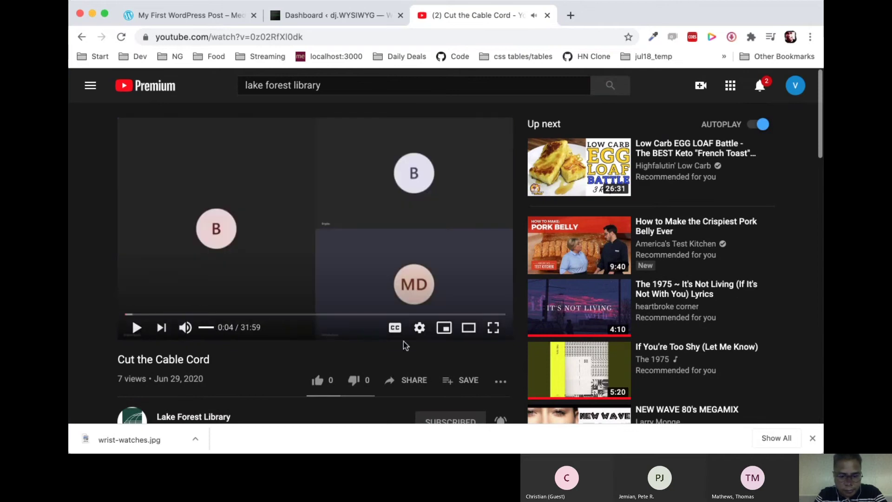
click(419, 330)
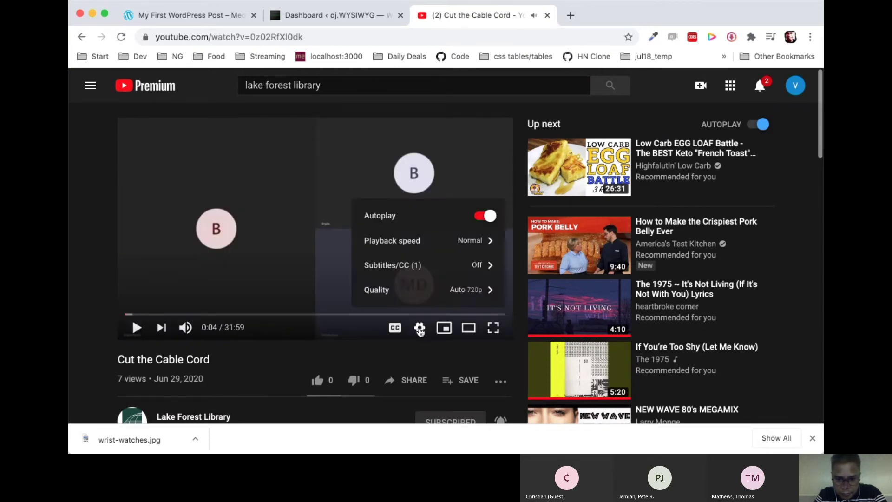
scroll(465, 323, down, 1)
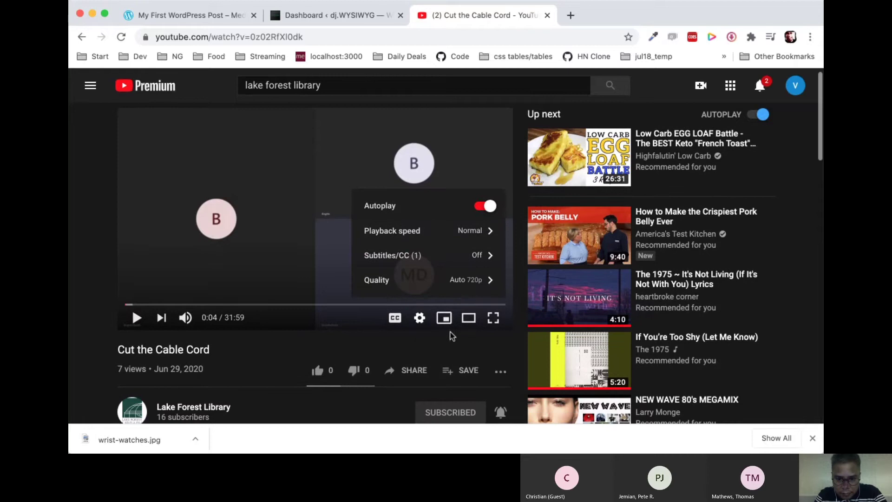
- Look through all the sharing destinations offered for the "Cut the Cable Cord" video
click(500, 371)
click(416, 370)
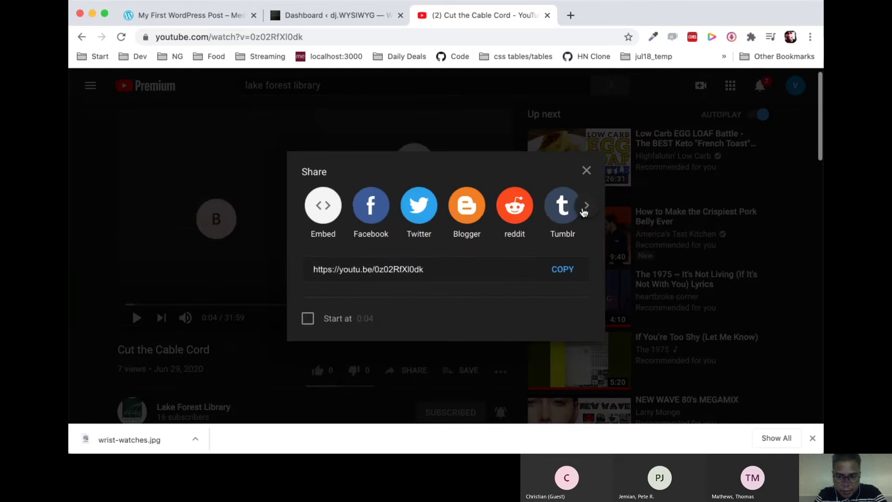
click(586, 206)
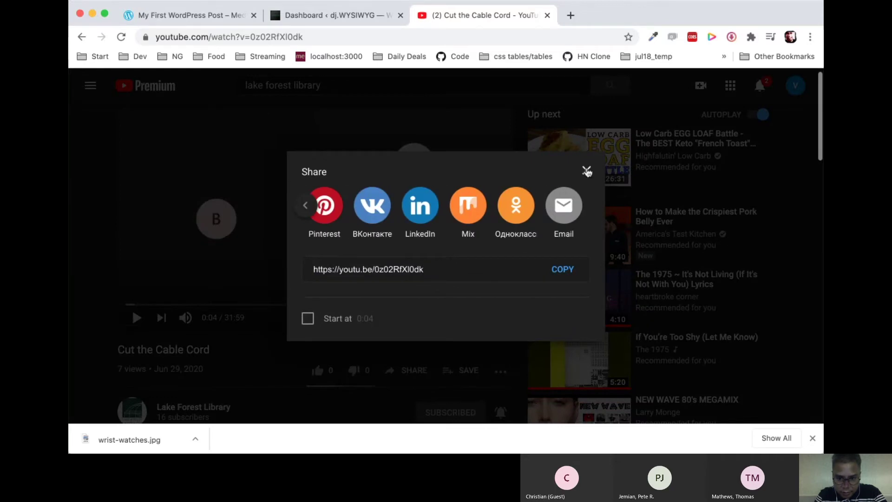
click(305, 205)
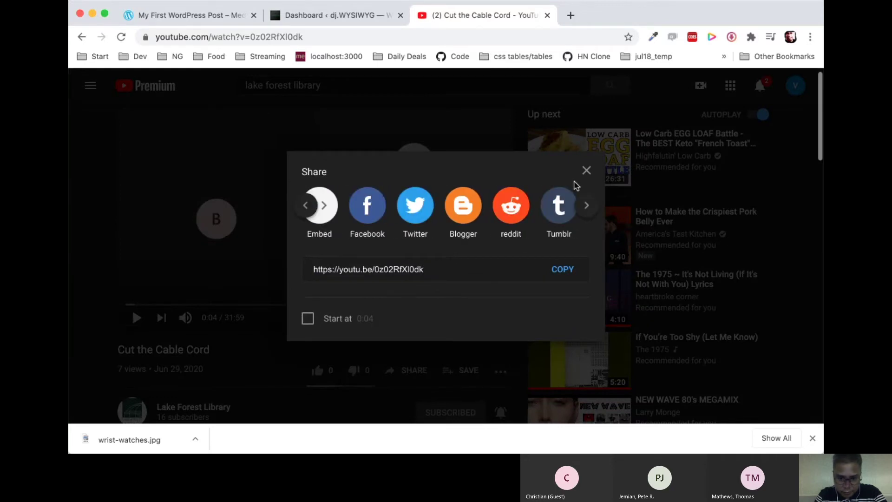
click(587, 170)
- Check the rest of the video page, from the player down to the comments, for embedding options
scroll(421, 343, down, 2)
scroll(420, 341, down, 2)
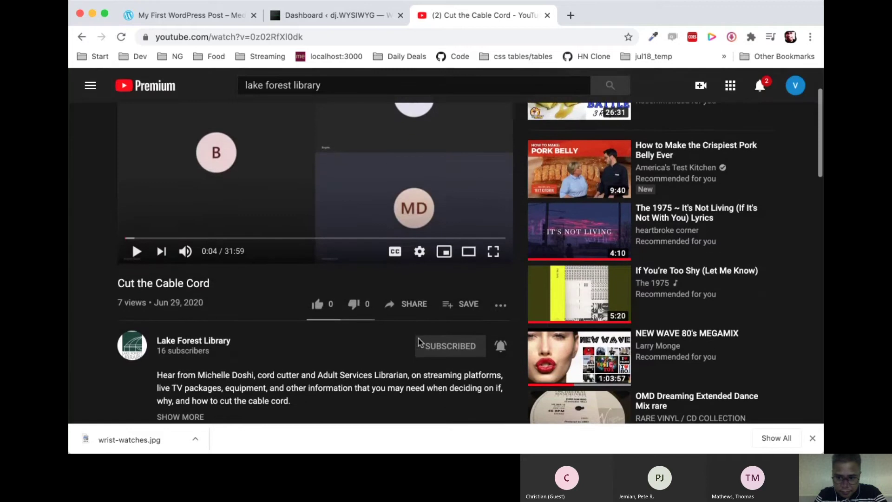
scroll(419, 340, up, 1)
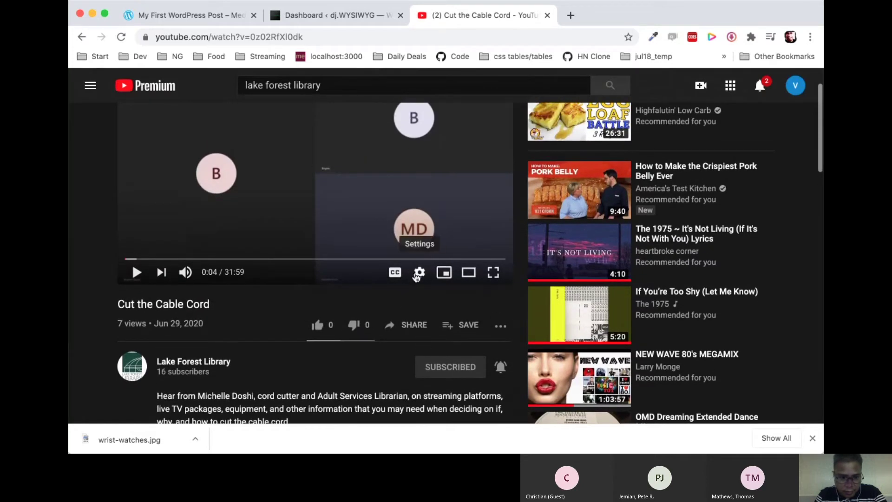
scroll(308, 354, down, 5)
scroll(309, 352, down, 5)
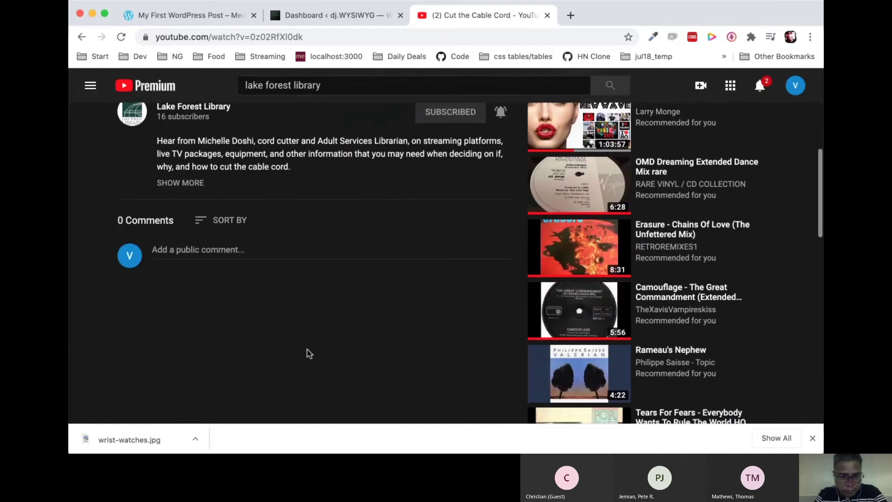
scroll(308, 352, up, 8)
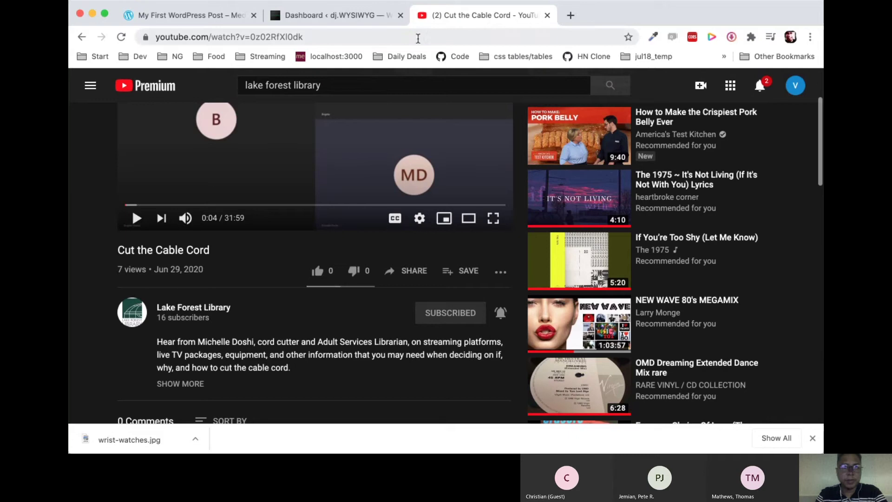
click(419, 37)
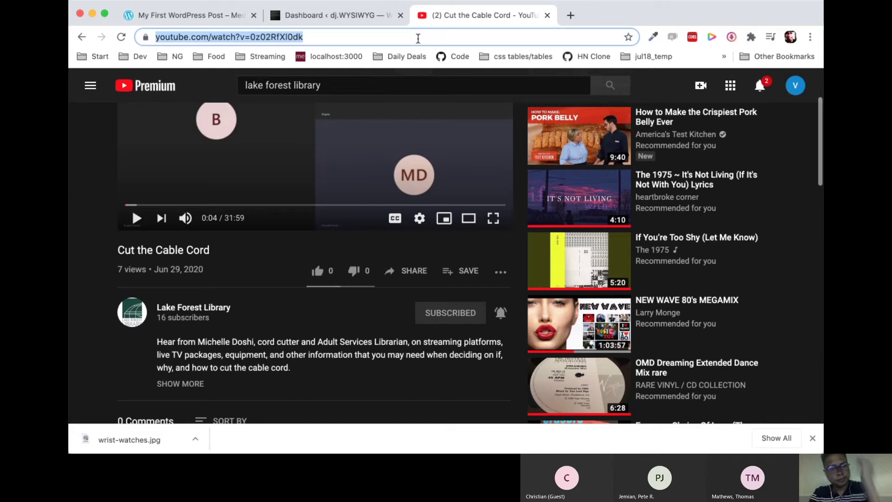
key(BackSpace)
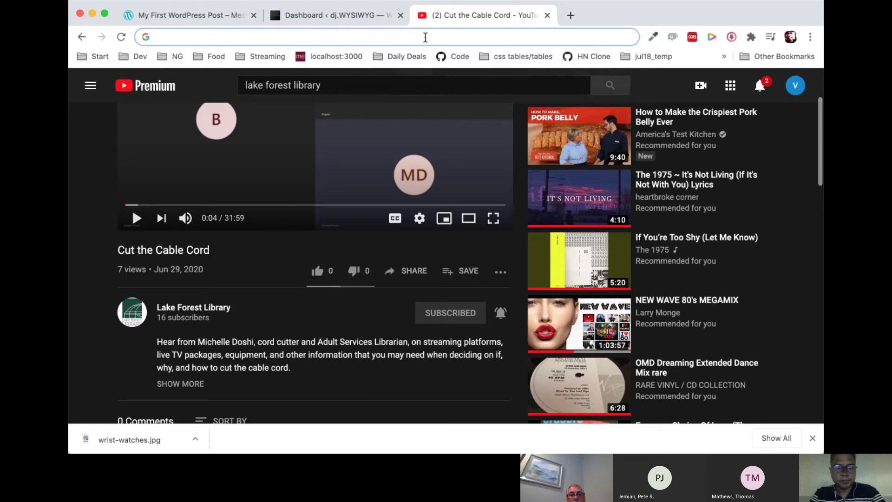
double_click(397, 83)
triple_click(396, 84)
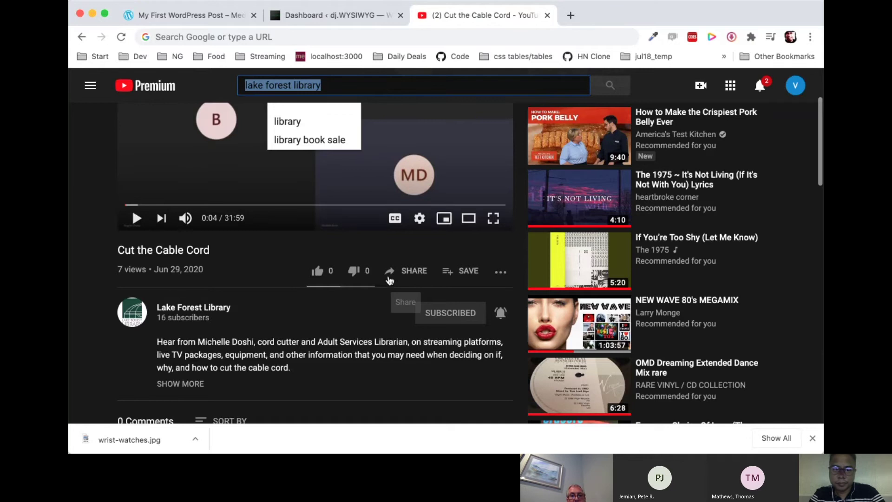
- Show the "Cut the Cable Cord" video's embed code through the share options and copy the full iframe code
click(405, 270)
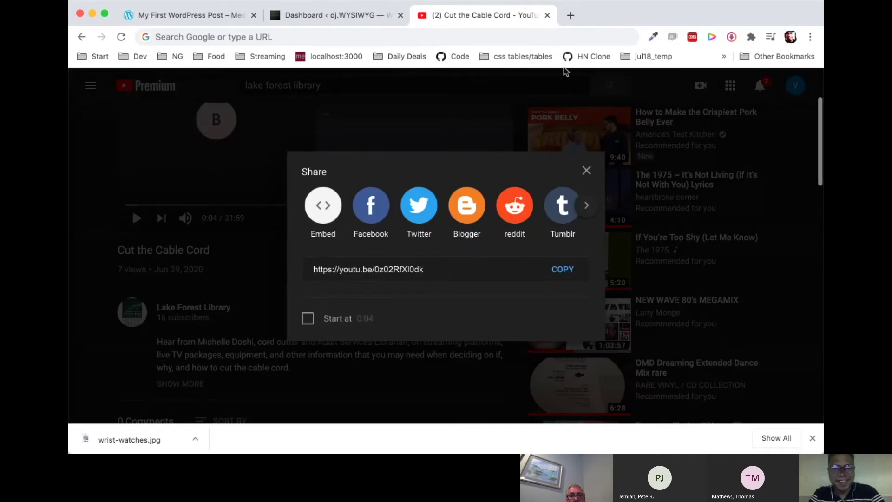
drag(646, 12, 682, 198)
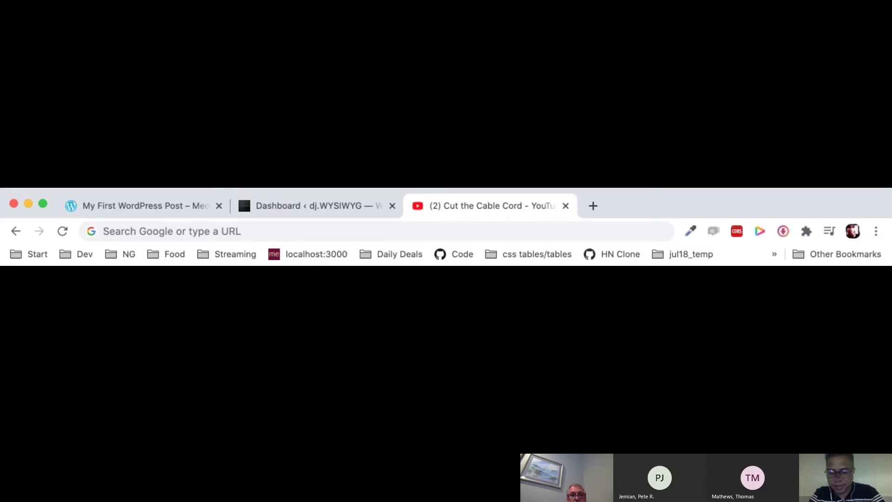
drag(713, 200, 689, 13)
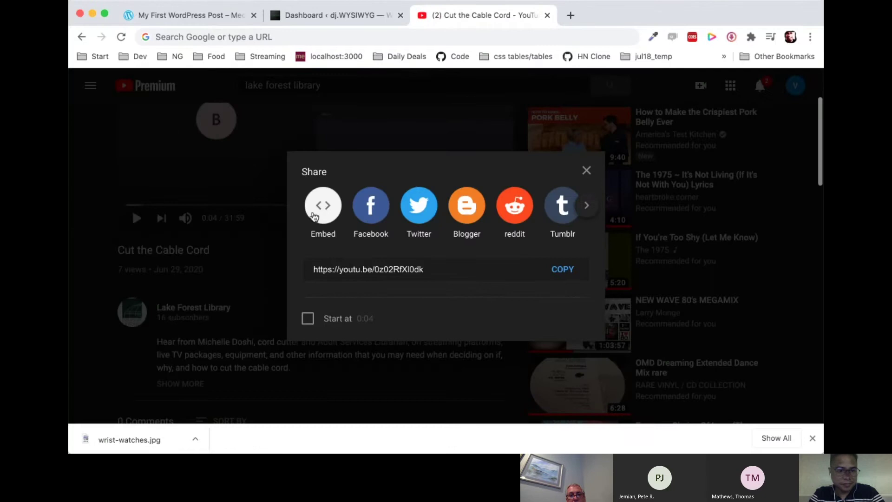
click(314, 214)
click(575, 201)
key(ctrl+c)
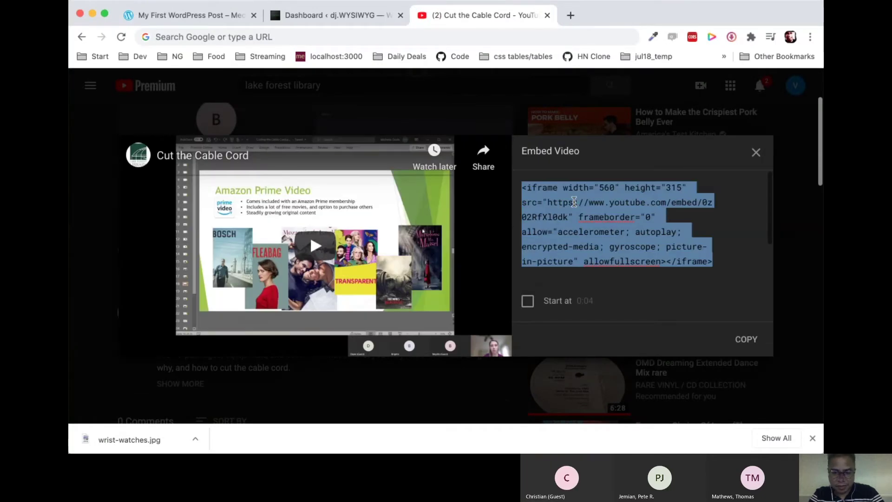
- Close the video's embed code display, return to the live "My First WordPress Post" and open that post for editing
click(757, 153)
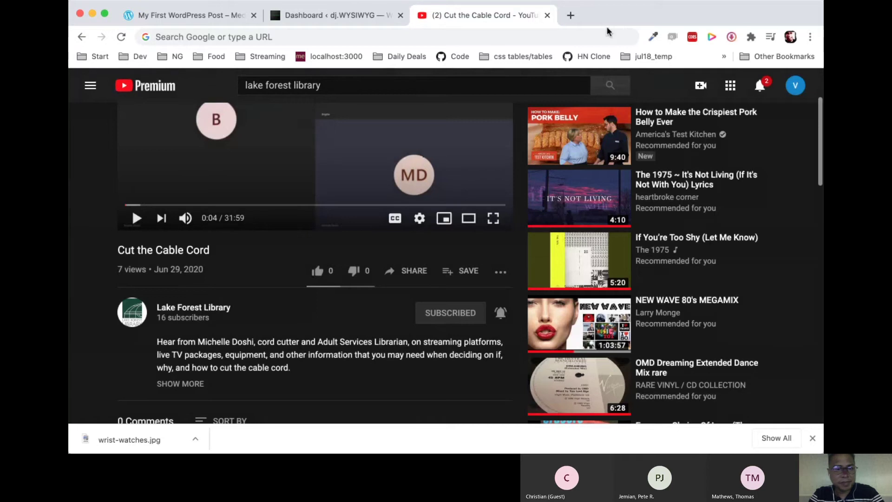
click(356, 13)
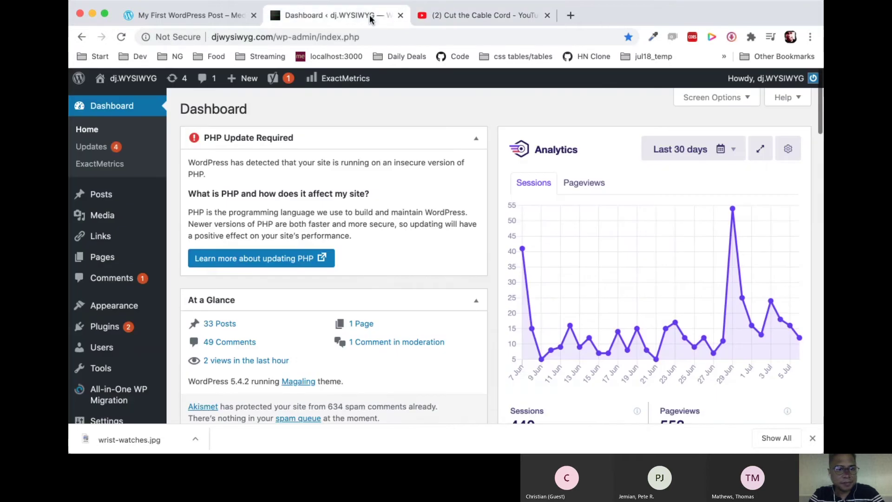
click(223, 16)
scroll(371, 288, up, 15)
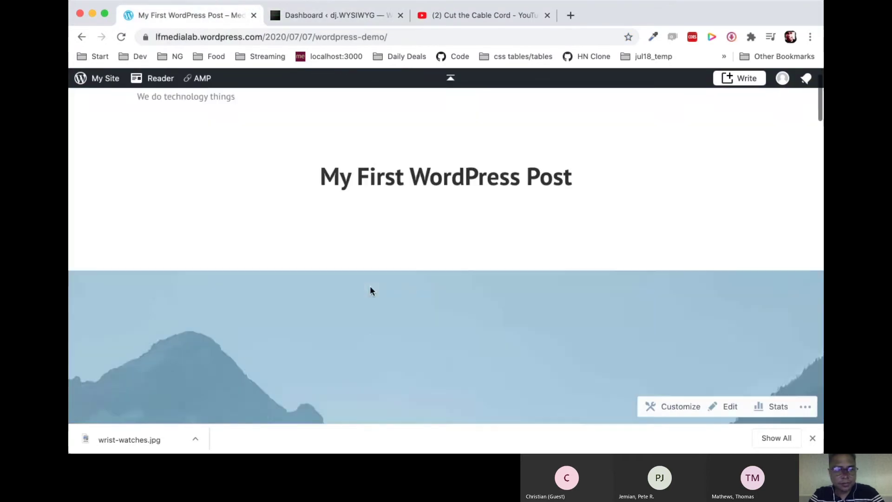
scroll(370, 291, up, 2)
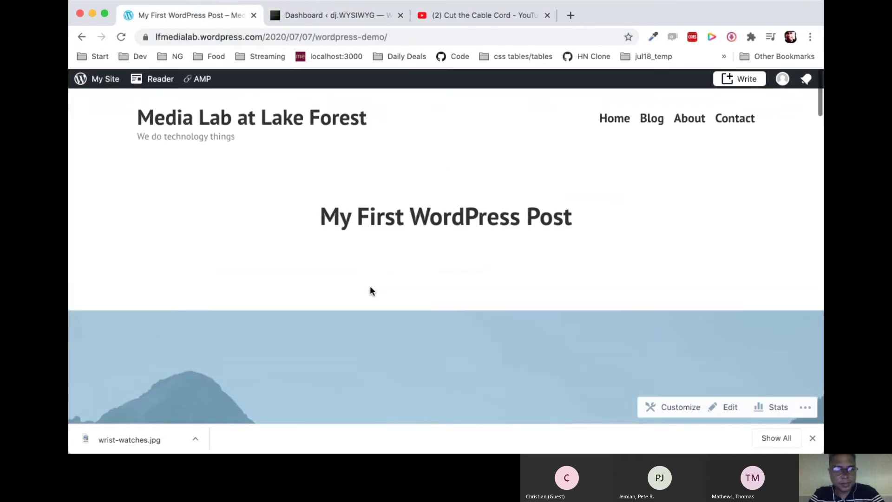
click(728, 408)
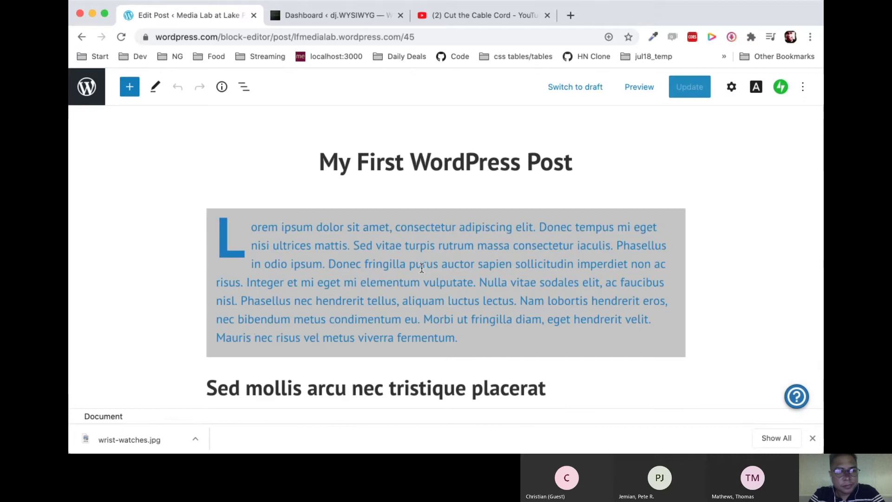
click(156, 88)
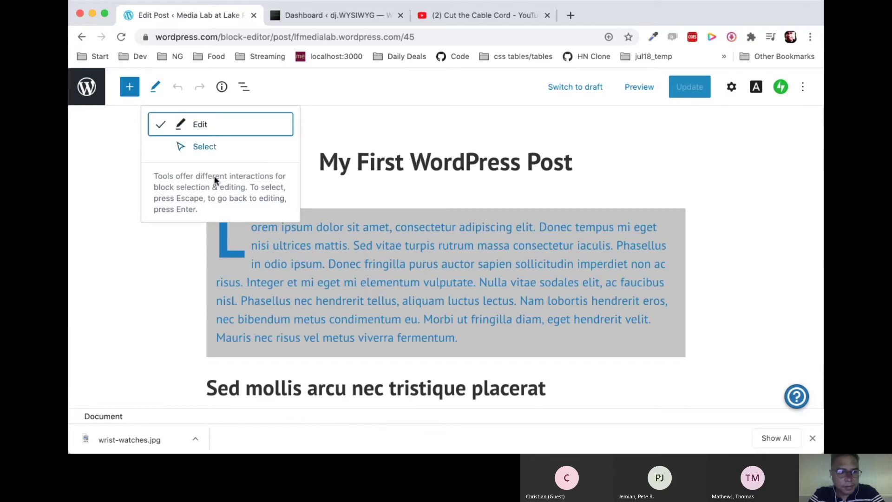
click(245, 87)
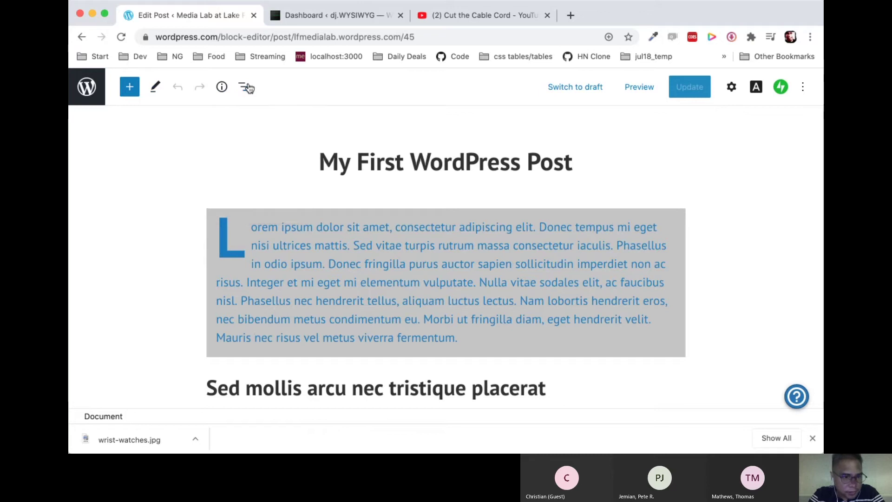
click(246, 88)
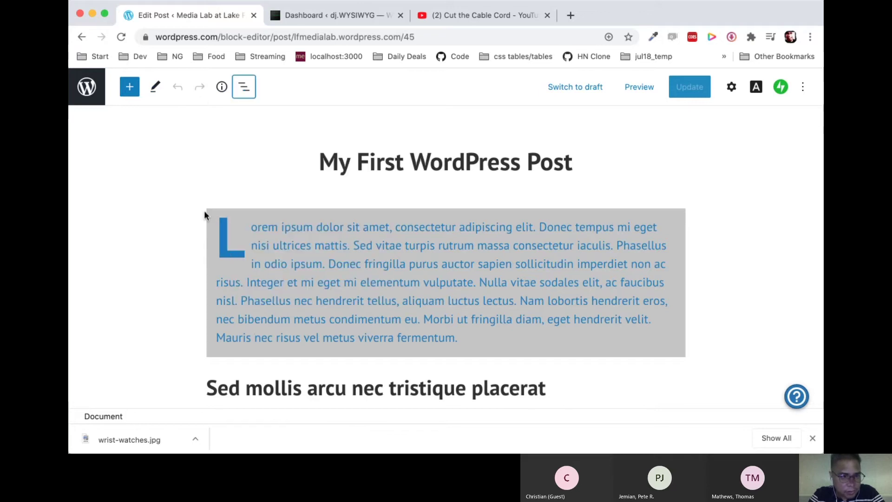
- Insert a Code block after the "Proin dapibus" paragraph and paste the YouTube video's iframe embed code into it
scroll(204, 213, down, 15)
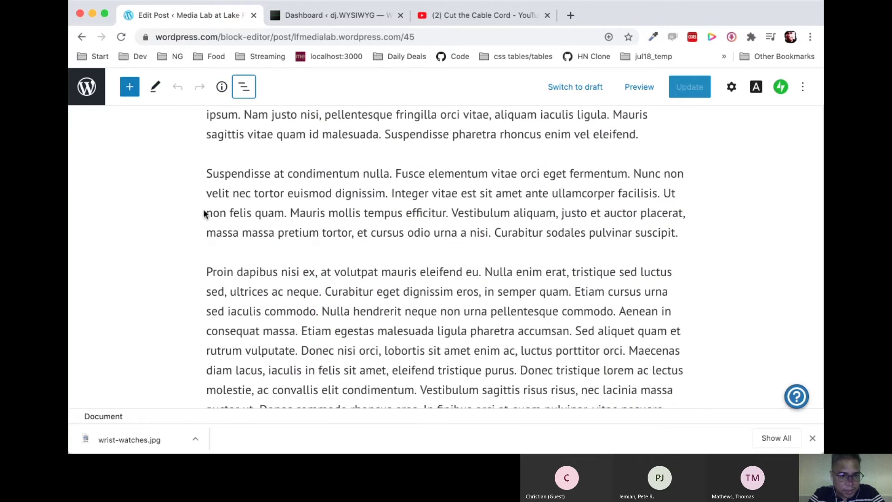
click(210, 247)
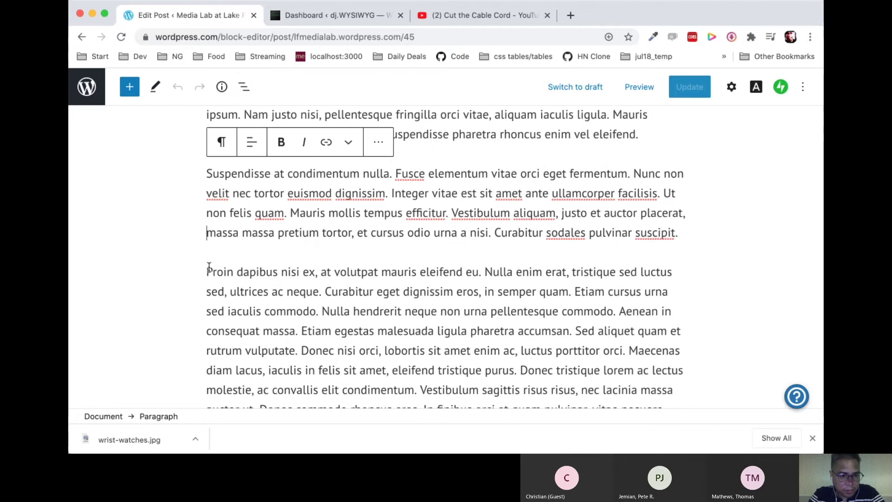
click(209, 269)
click(130, 86)
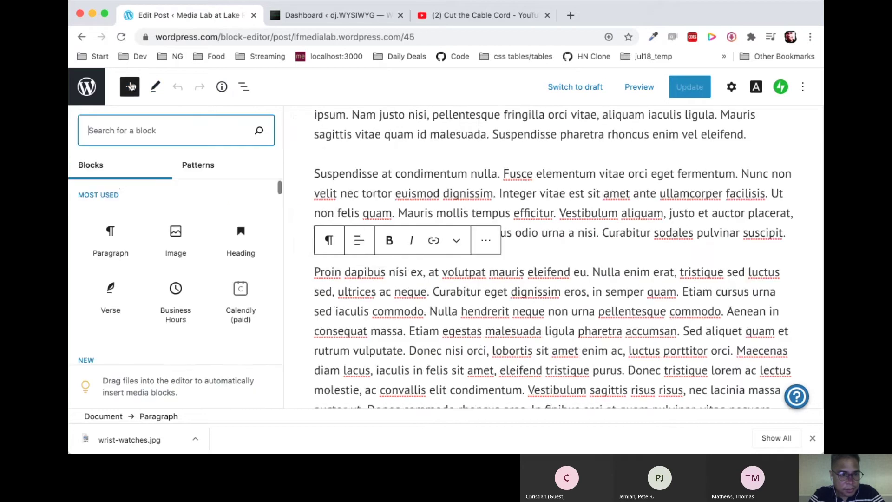
scroll(158, 259, down, 5)
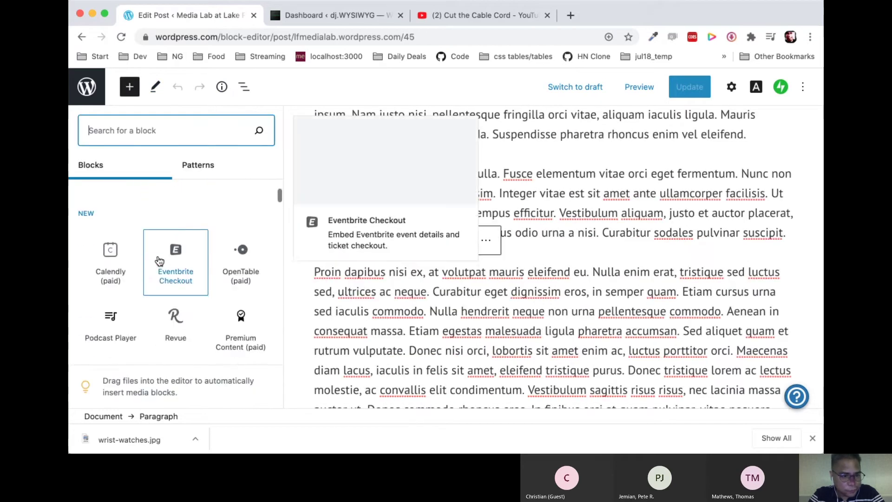
scroll(160, 261, down, 8)
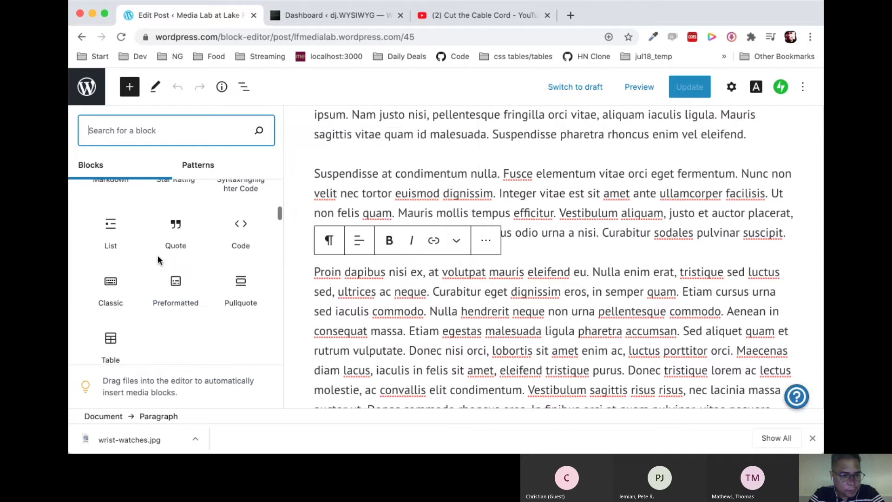
scroll(157, 255, down, 1)
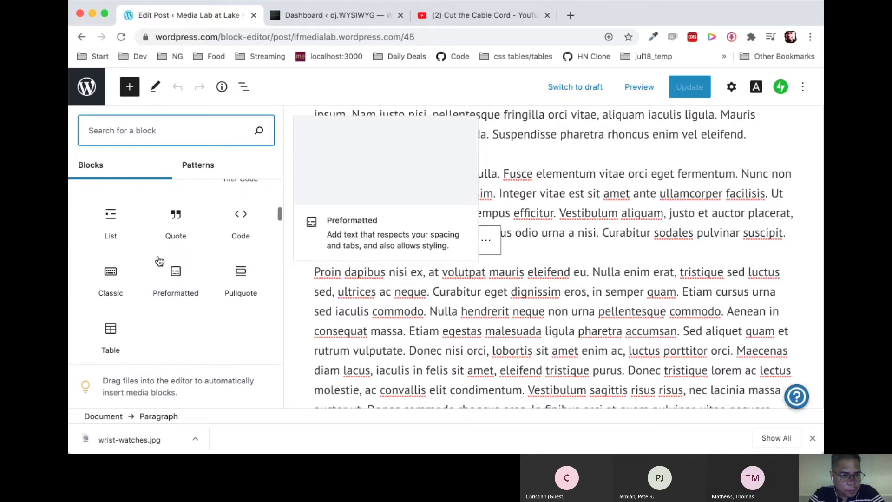
click(231, 233)
key(ctrl+v)
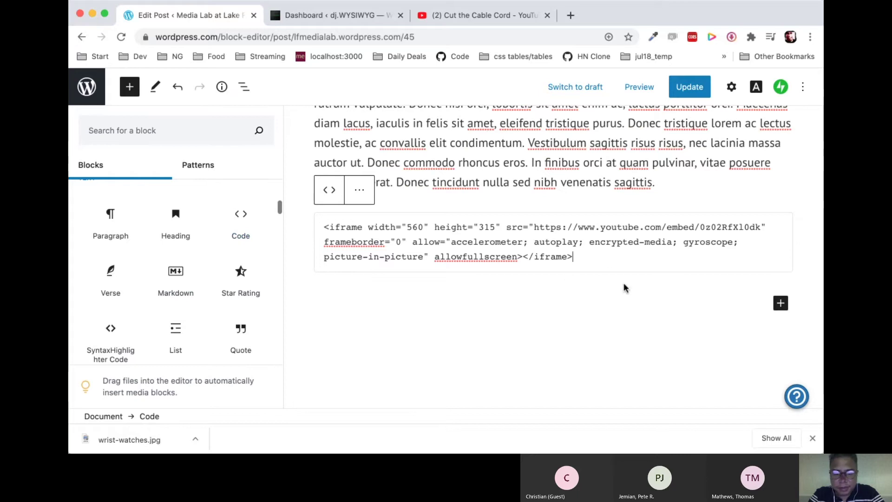
- Insert a Video block directly below the Code block holding the iframe embed code
click(607, 300)
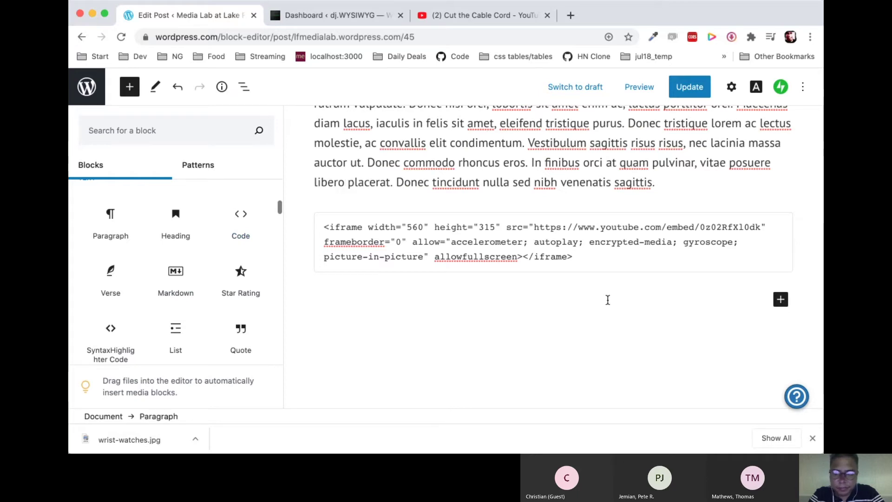
key(BackSpace)
key(ctrl+a)
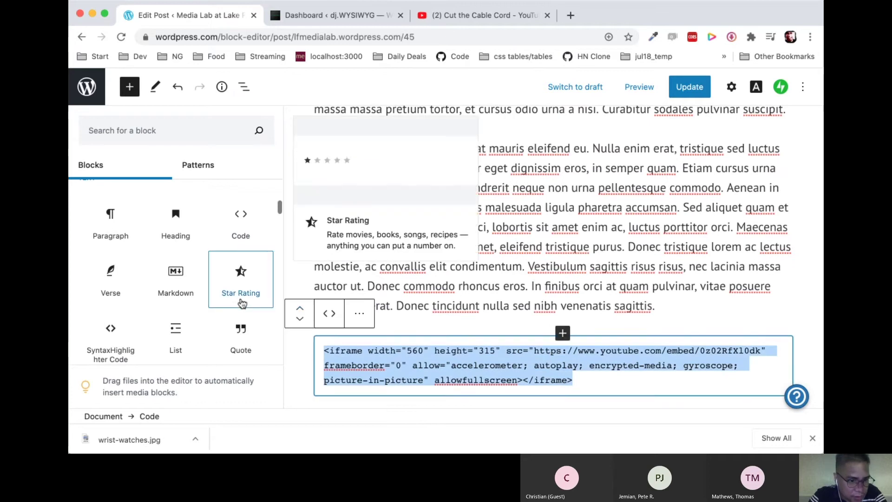
scroll(242, 302, down, 5)
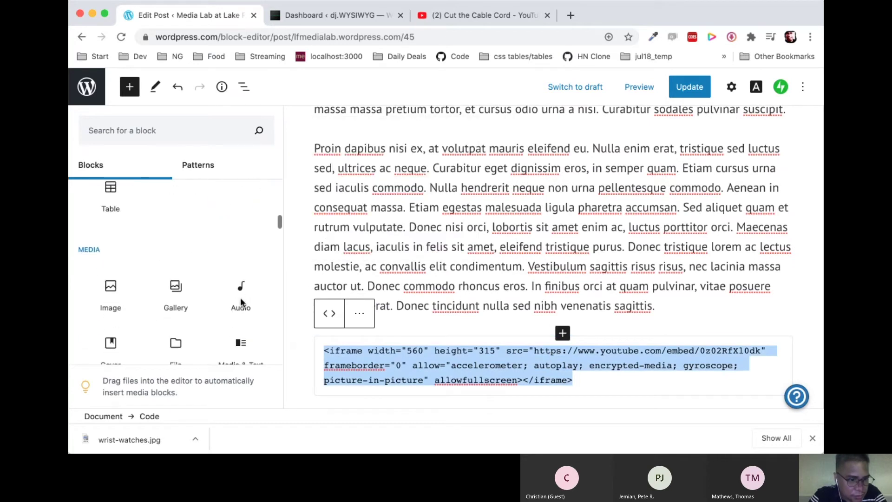
scroll(241, 298, down, 4)
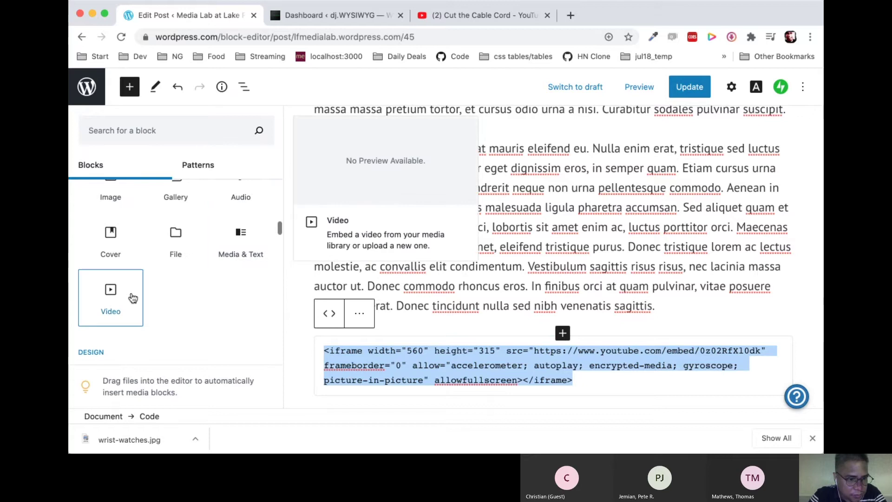
click(132, 297)
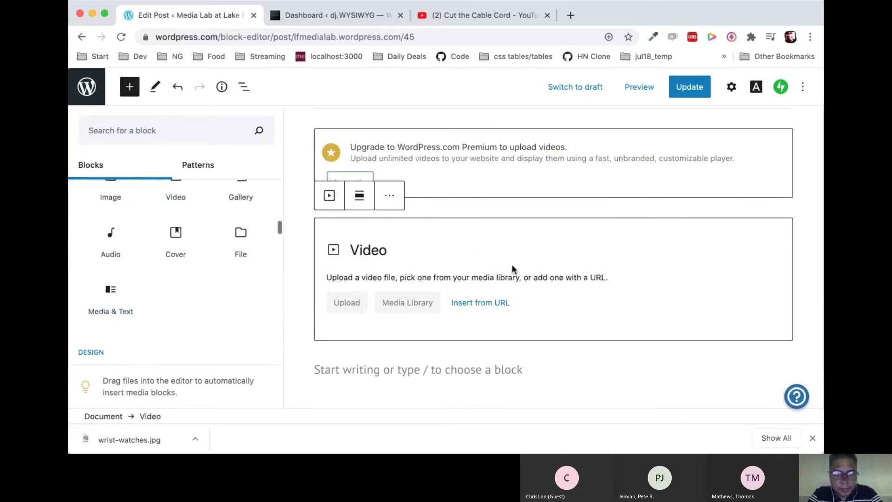
- Remove the Code block with the iframe embed code from the post
scroll(512, 270, up, 3)
scroll(512, 270, down, 2)
scroll(512, 267, up, 2)
click(555, 159)
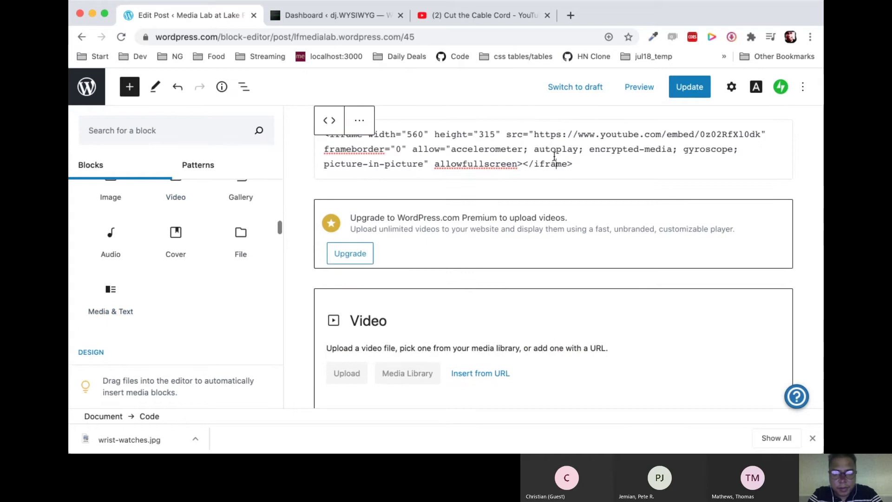
key(super+a)
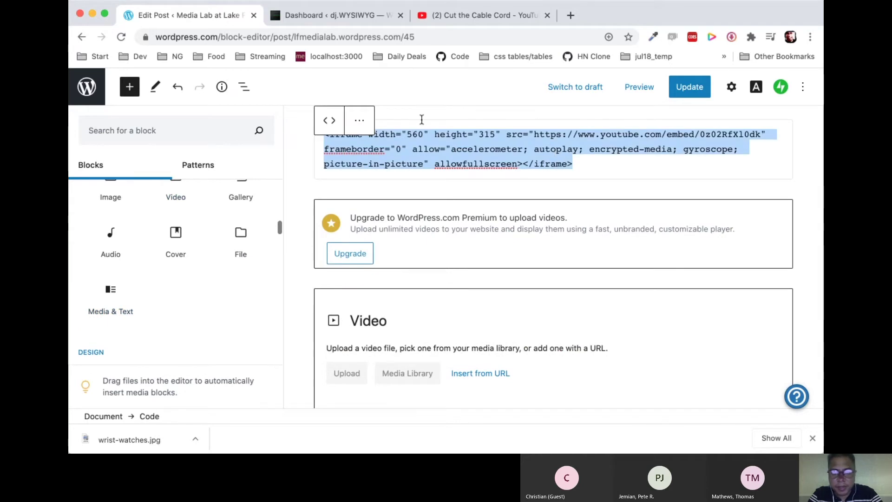
click(360, 121)
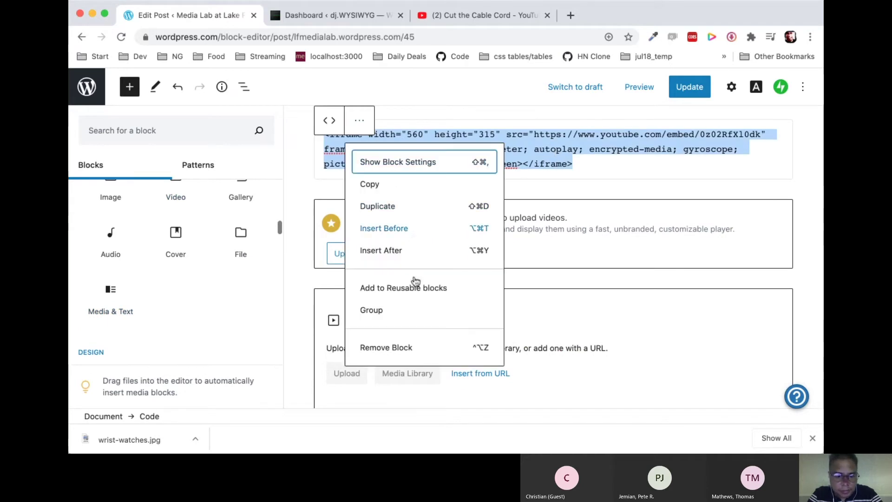
click(419, 344)
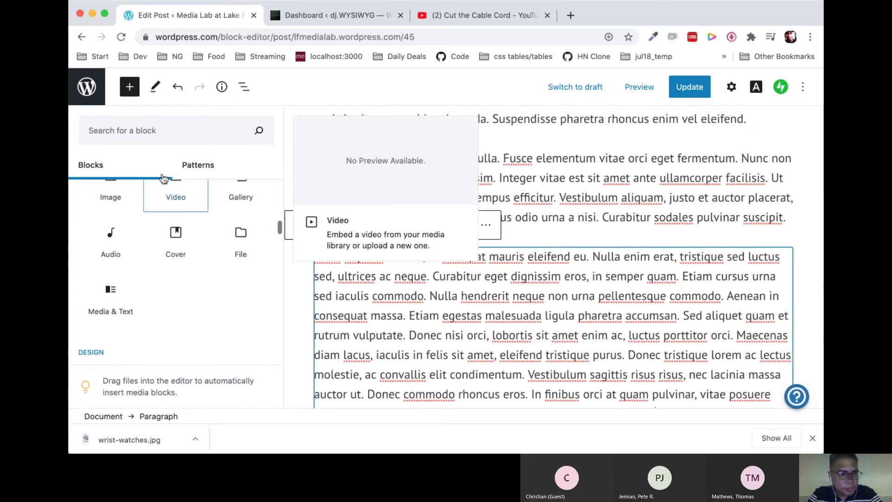
- Look through the Media and Design blocks and insert another Video block after the "Proin dapibus" paragraph
scroll(130, 304, down, 3)
scroll(129, 305, down, 8)
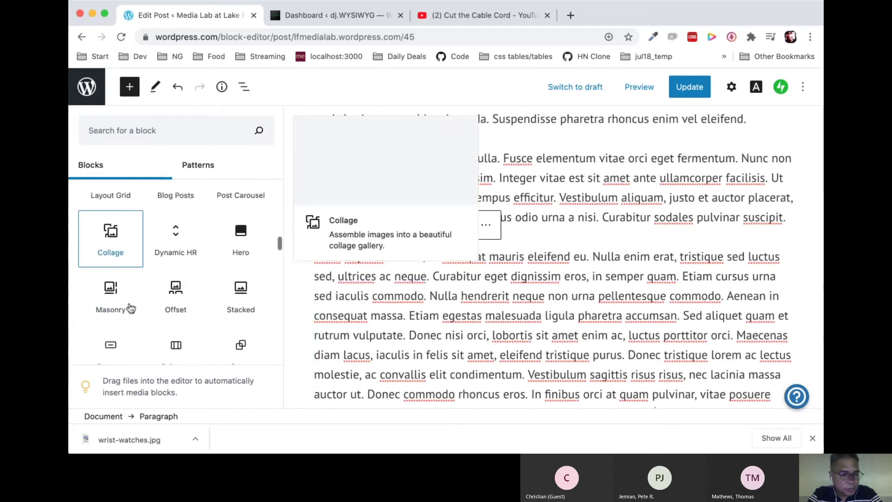
scroll(131, 307, up, 8)
scroll(130, 306, up, 5)
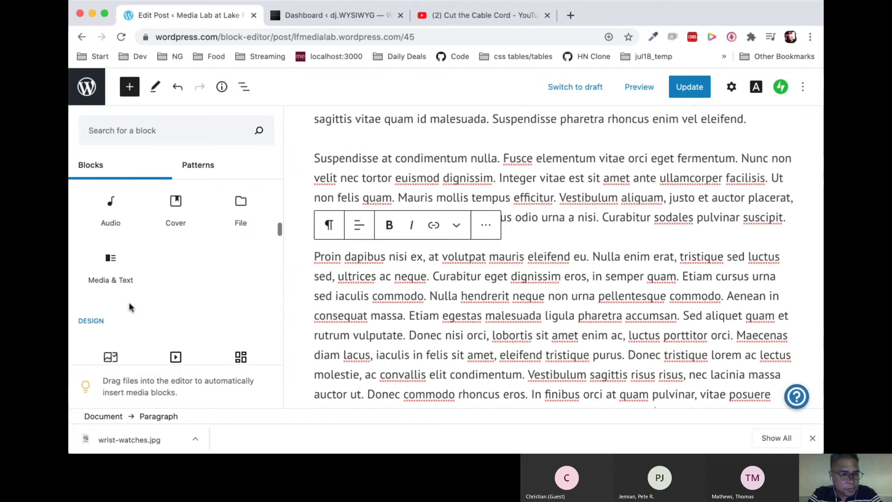
scroll(131, 308, up, 3)
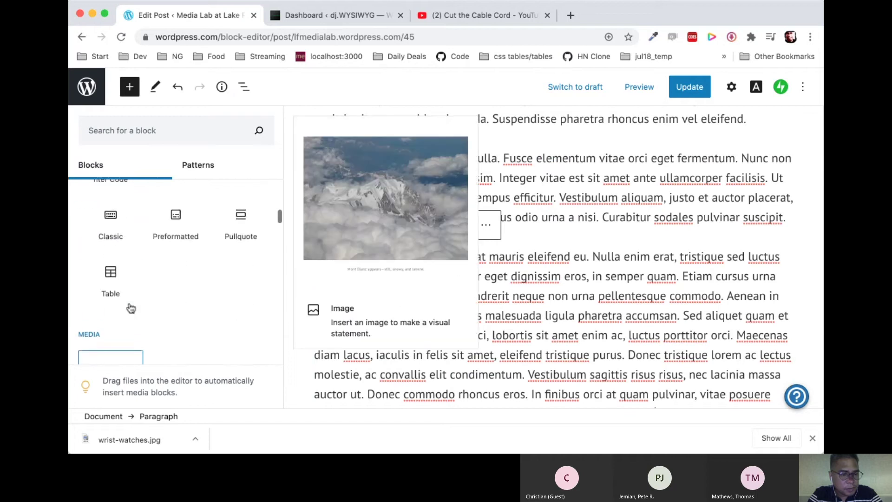
scroll(131, 308, down, 5)
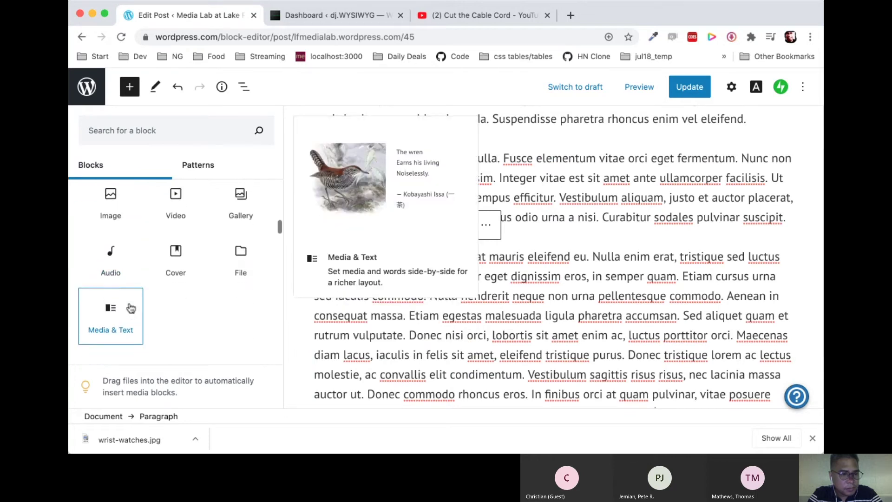
scroll(133, 297, up, 1)
scroll(176, 253, up, 1)
click(176, 251)
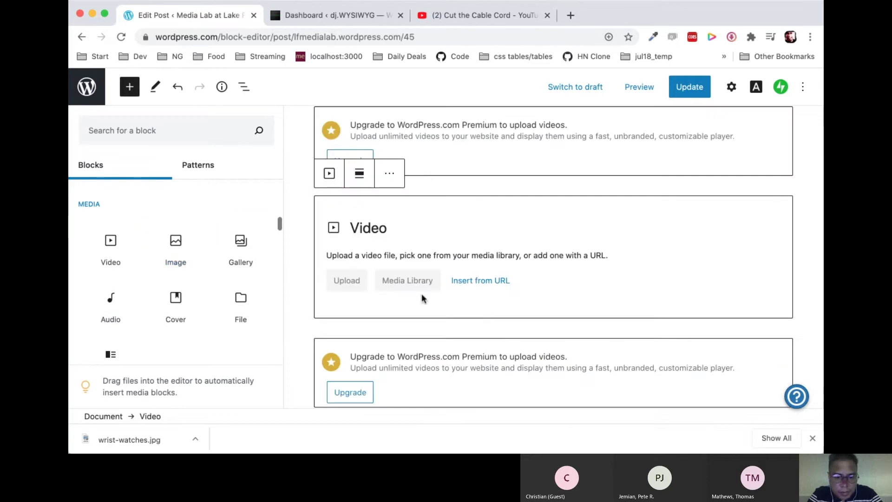
- Try the pasted iframe embed code as the new Video block's source URL and clear the entry again
click(467, 281)
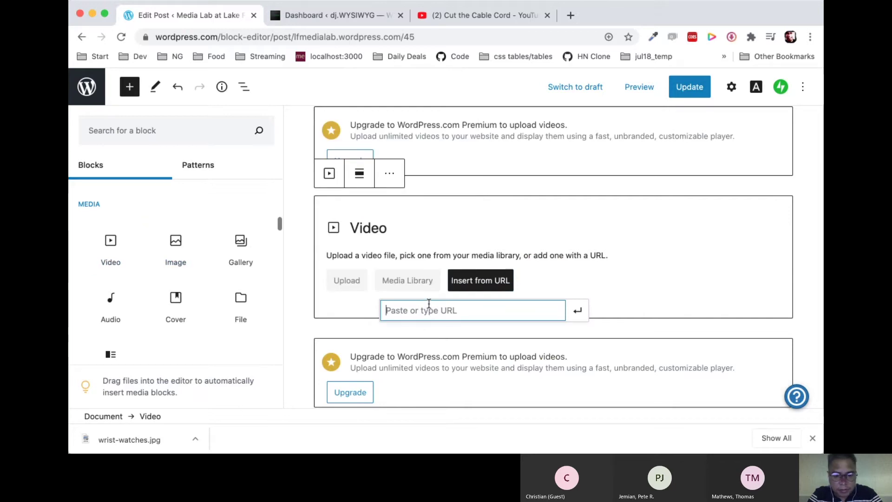
key(super+v)
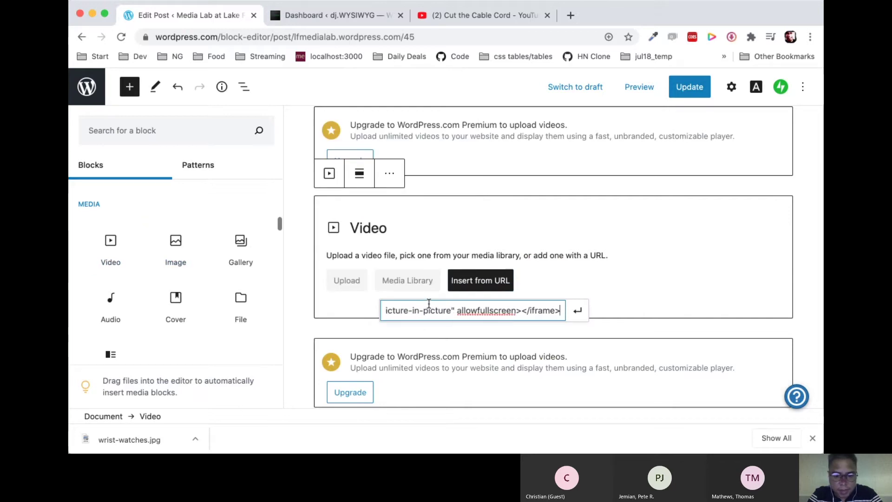
triple_click(535, 310)
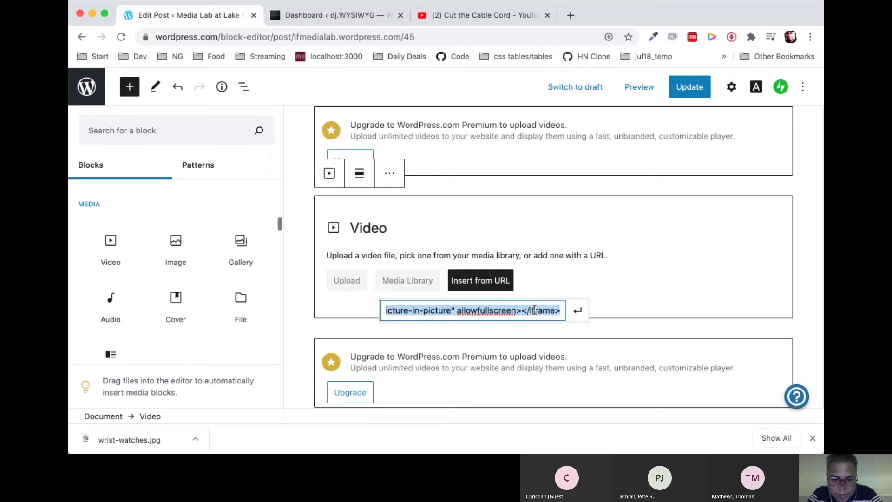
key(BackSpace)
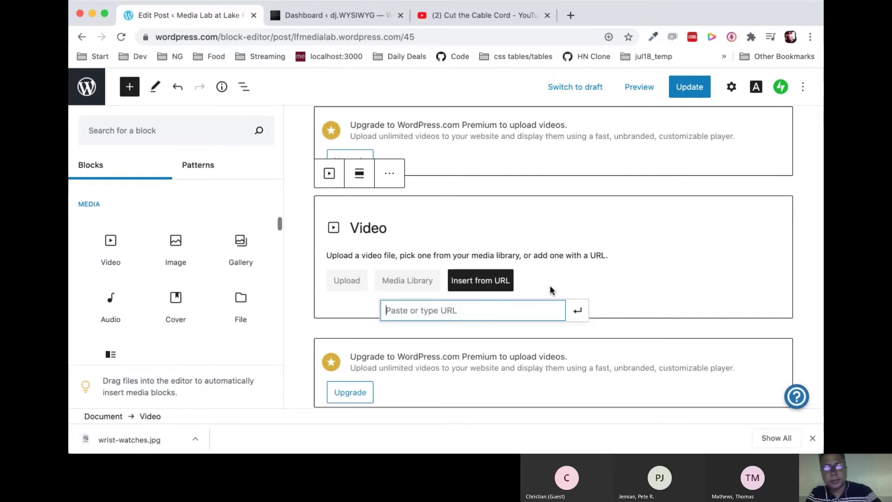
- Copy the YouTube page address of "Cut the Cable Cord" and insert it as the Video block's source URL
click(490, 15)
click(372, 37)
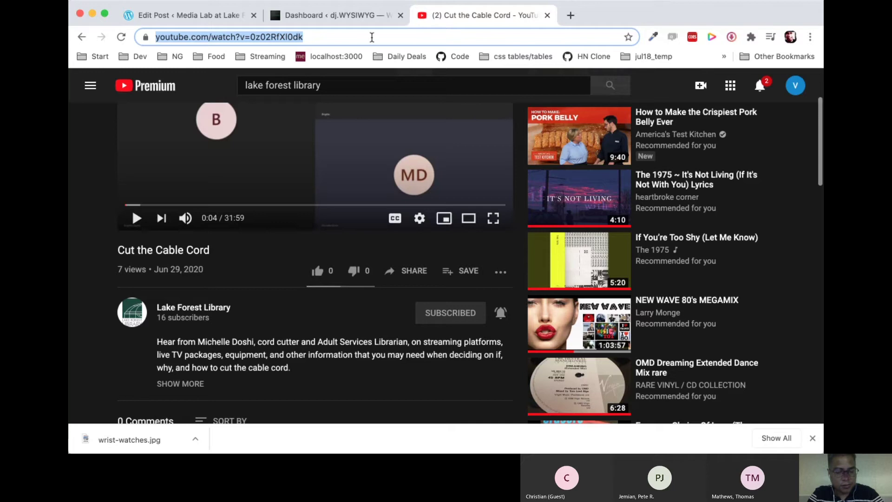
click(302, 10)
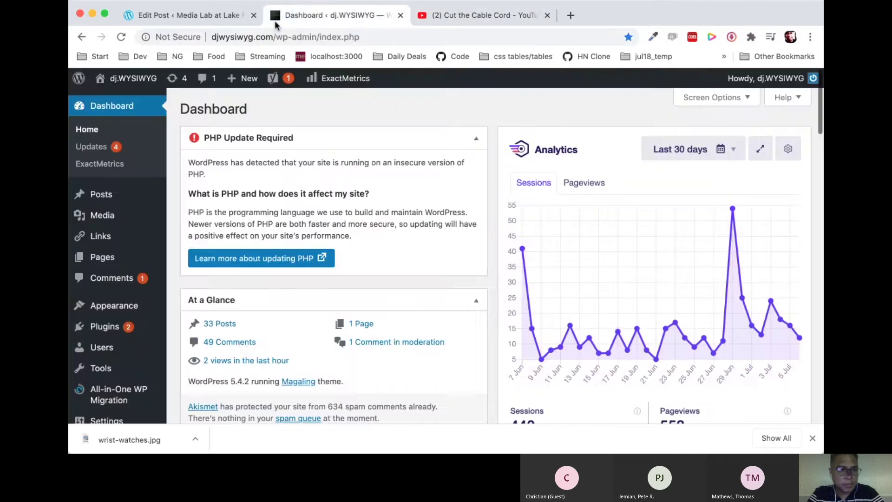
click(204, 13)
text(https://www.youtube.com/watch?v=0z02RfXl0dk)
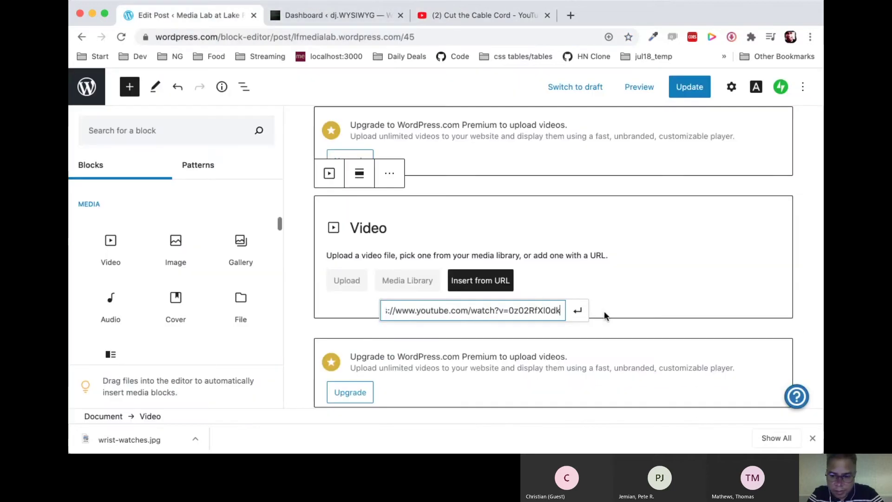
click(627, 336)
click(488, 288)
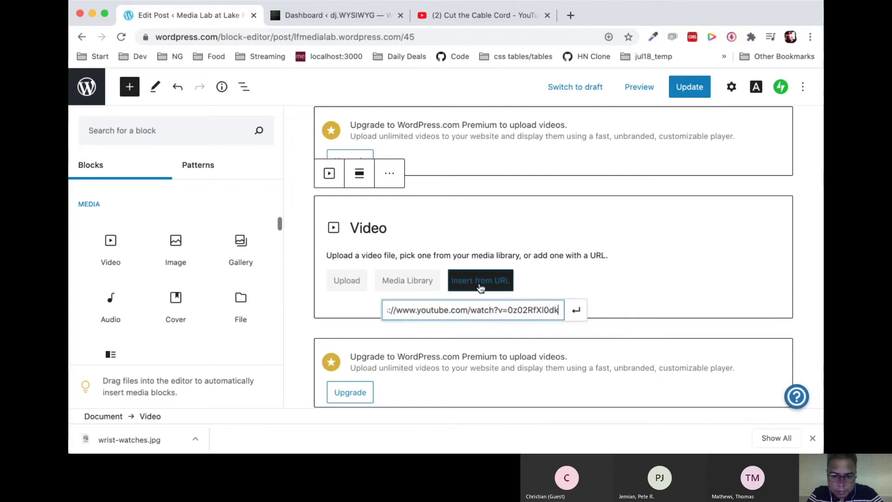
click(574, 309)
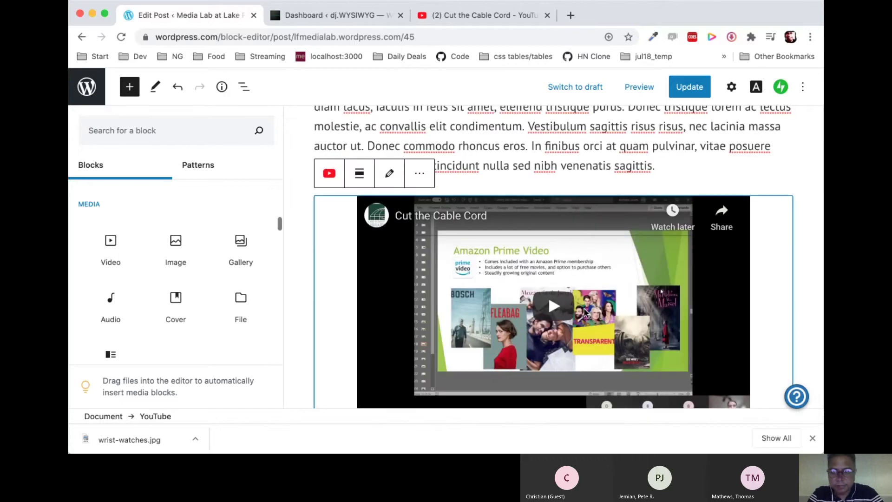
scroll(585, 312, down, 2)
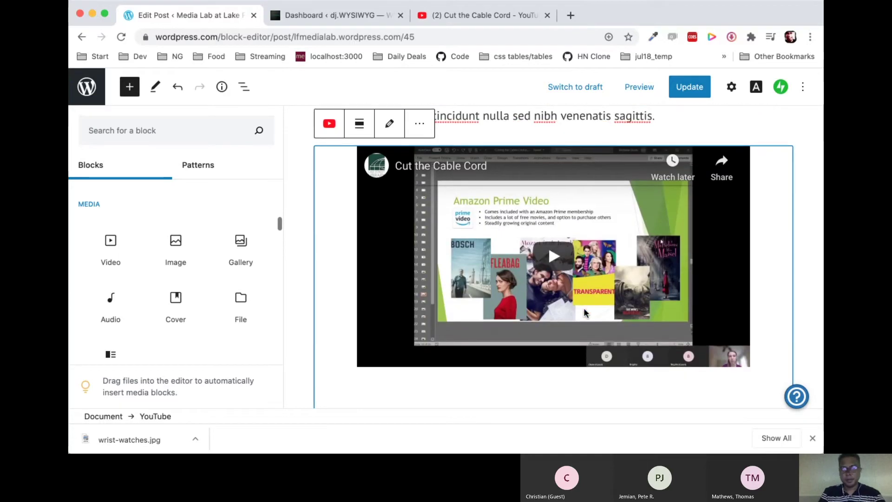
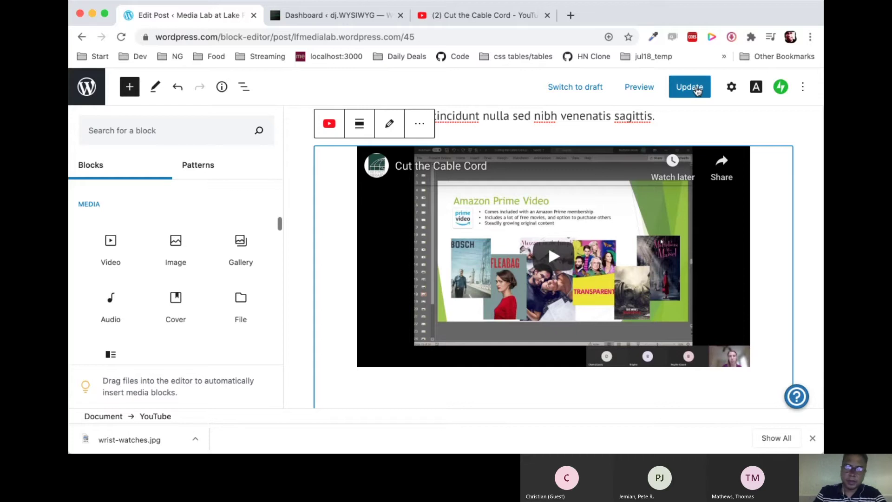
- Look through the embedded YouTube block's options and open its video URL for editing
click(424, 133)
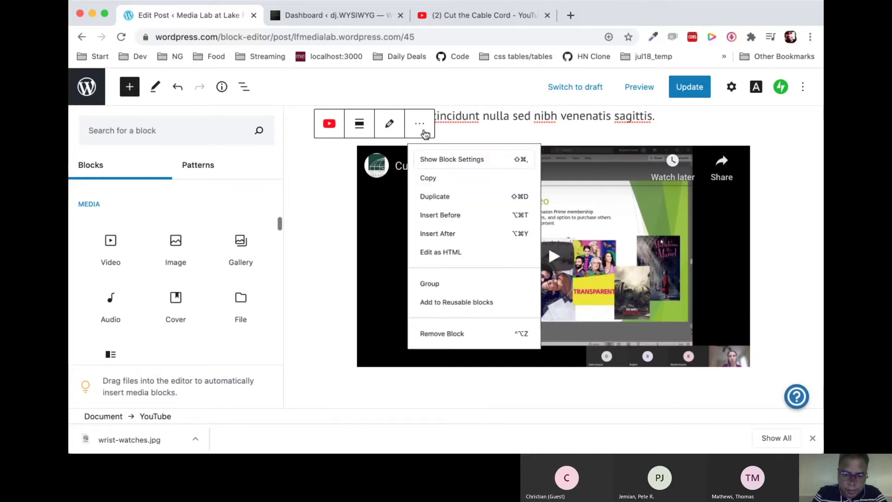
click(420, 126)
click(391, 125)
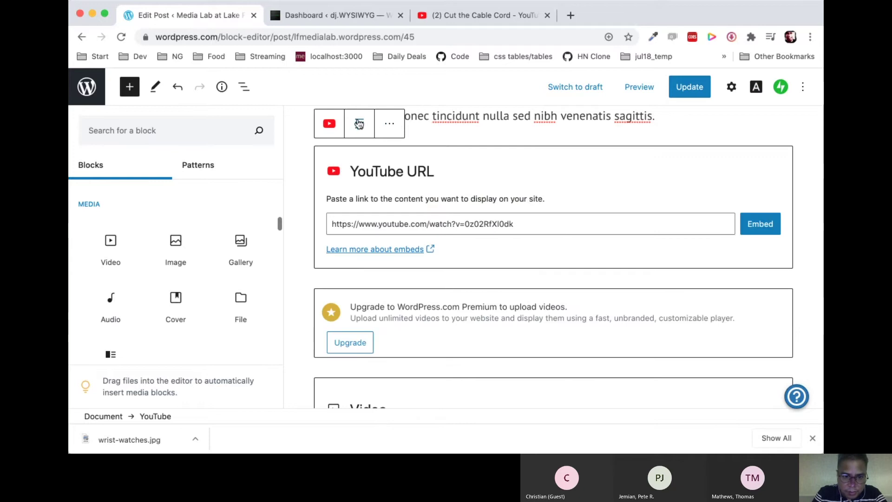
click(482, 133)
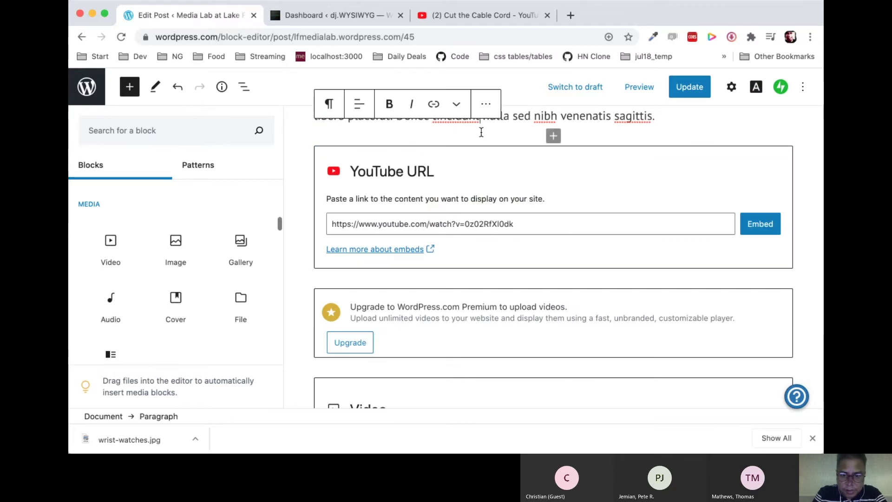
- Update the post and check the embedded "Cut the Cable Cord" video on the published post
click(691, 93)
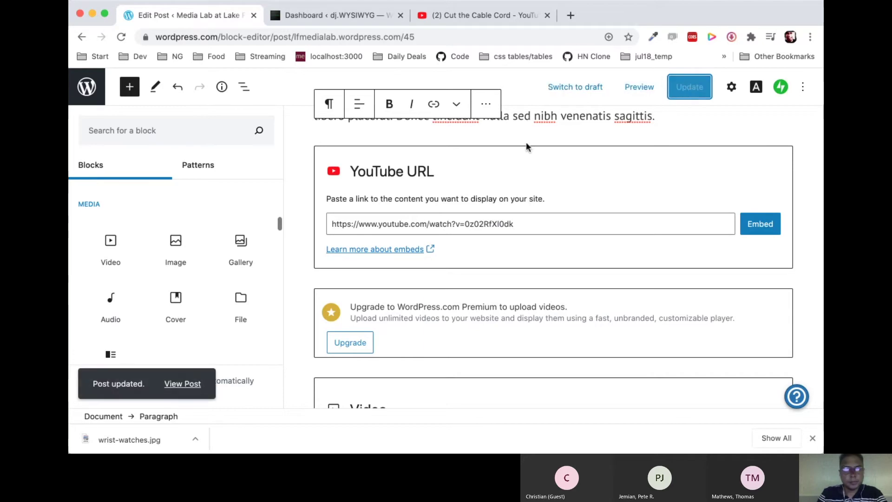
click(183, 384)
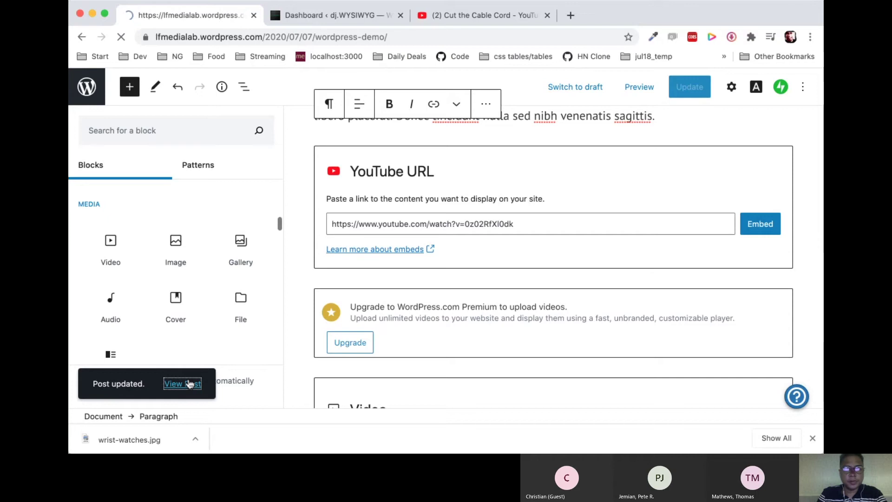
scroll(299, 308, down, 1)
scroll(300, 308, down, 15)
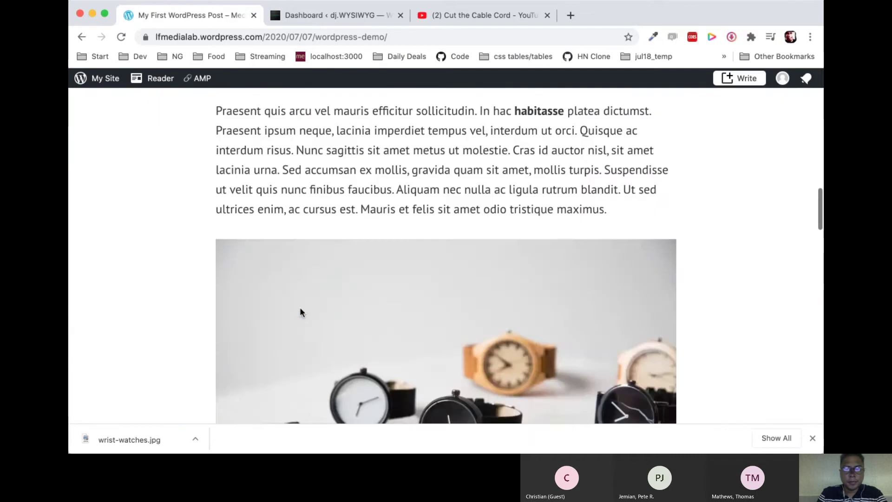
scroll(300, 308, down, 7)
scroll(418, 255, up, 1)
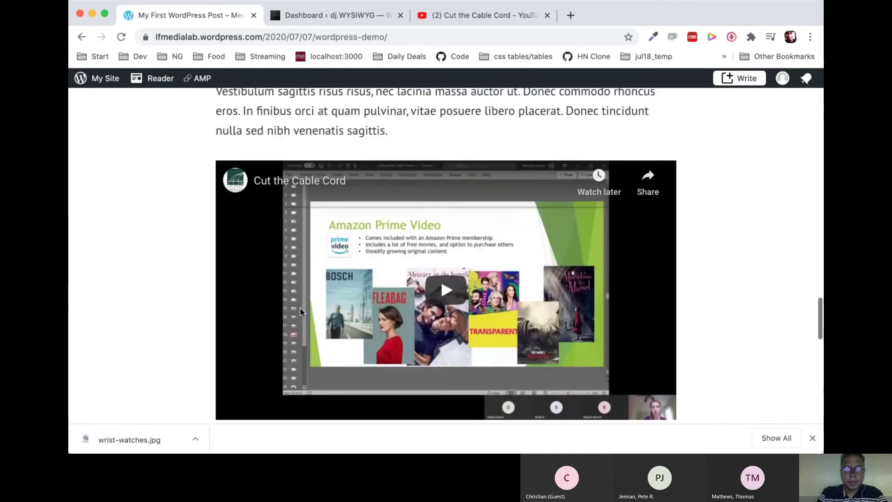
scroll(442, 242, down, 2)
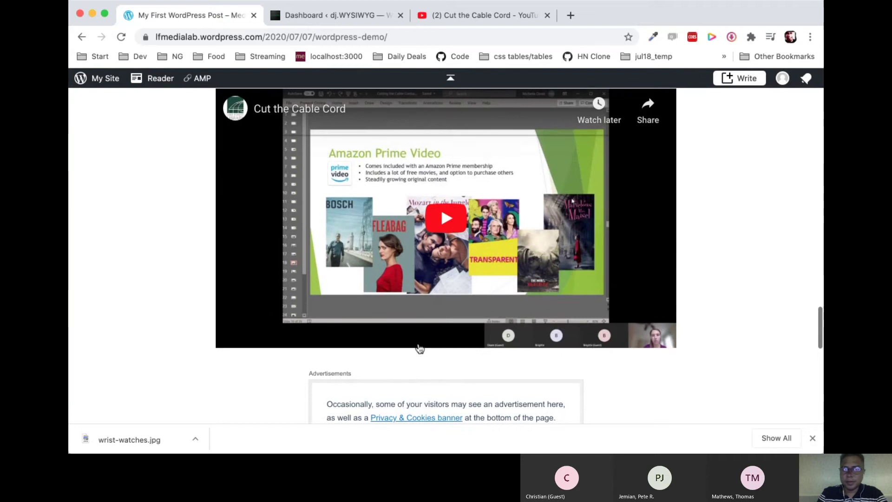
scroll(376, 348, down, 2)
scroll(377, 348, up, 3)
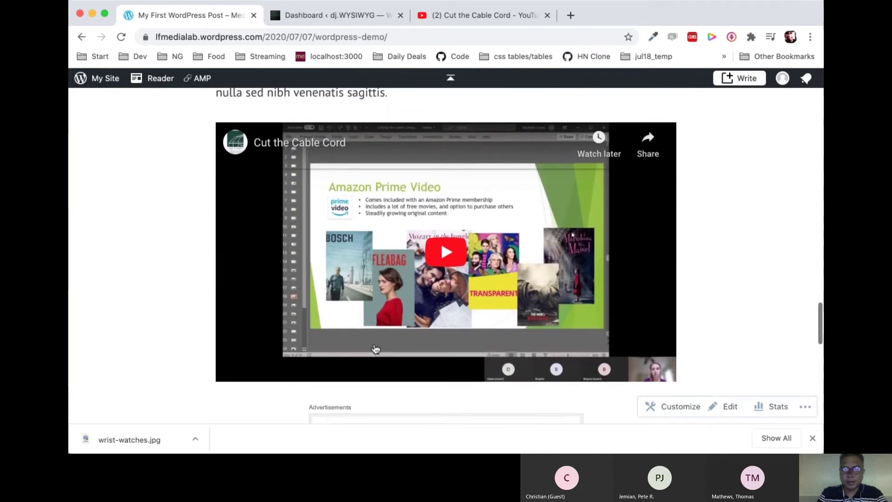
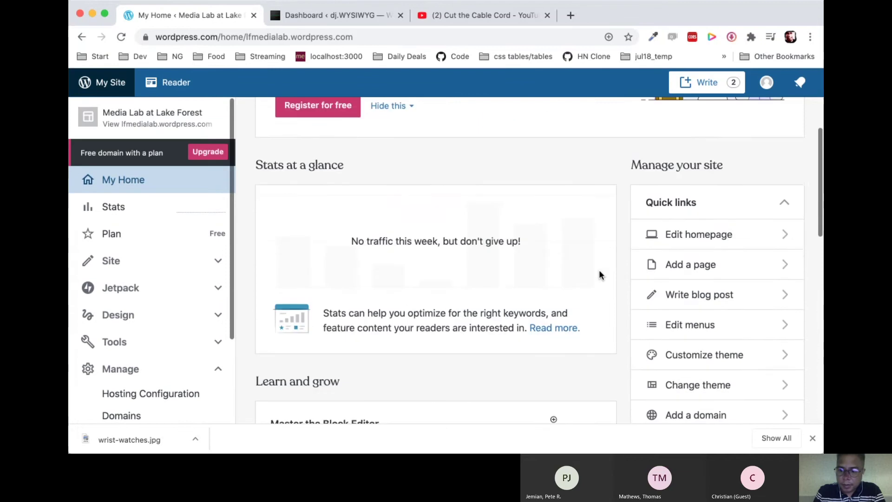
- Add a new page to the Media Lab site using the Blank layout
click(661, 291)
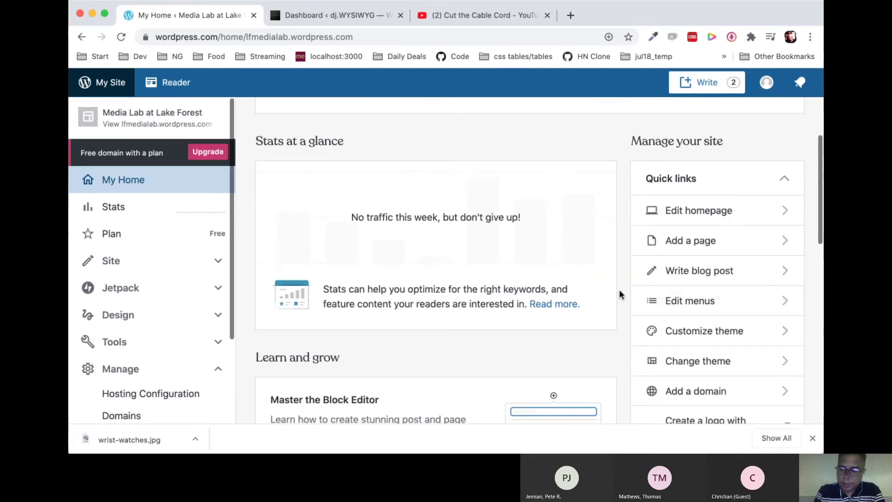
click(725, 242)
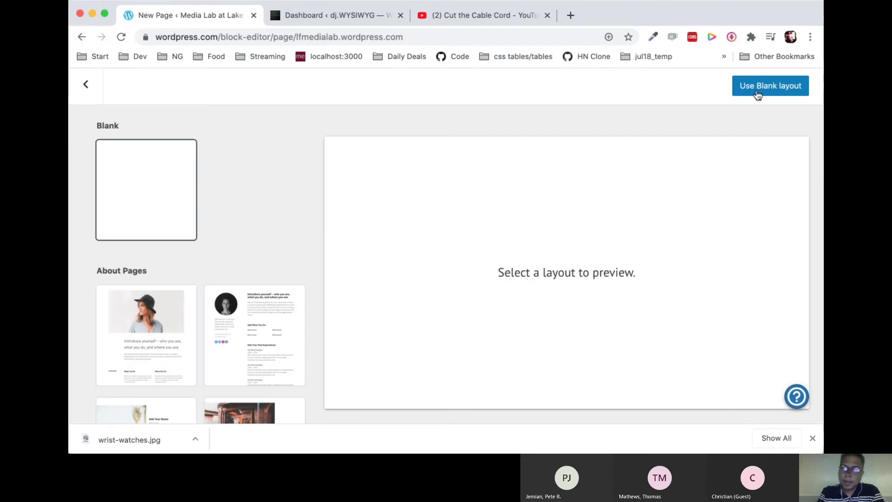
click(780, 85)
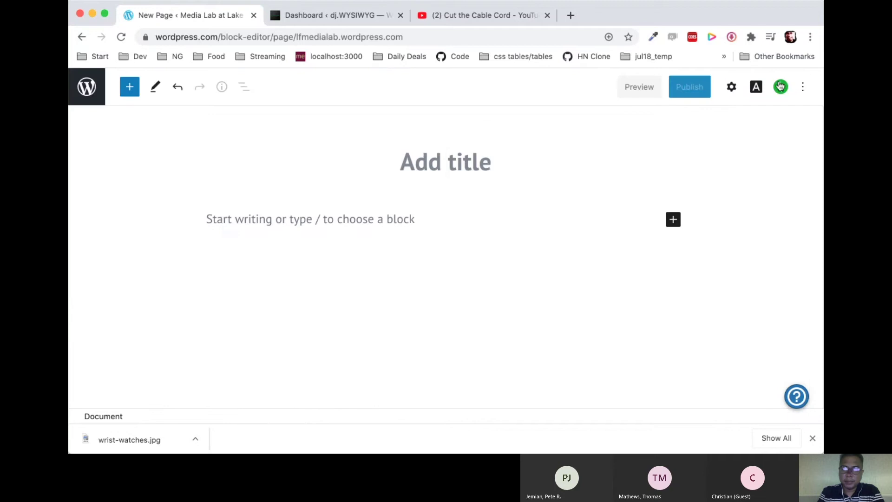
text(My Fir)
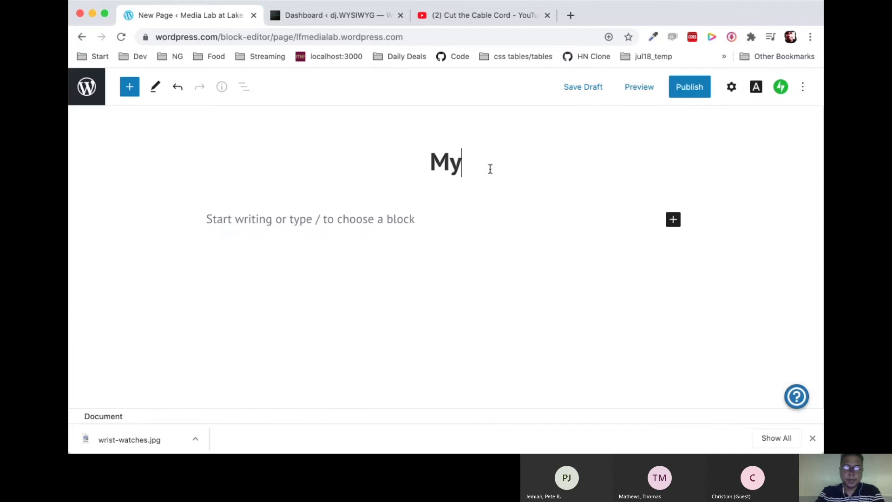
key(BackSpace)
key(BackSpace)
key(BackSpace)
key(BackSpace)
key(BackSpace)
key(BackSpace)
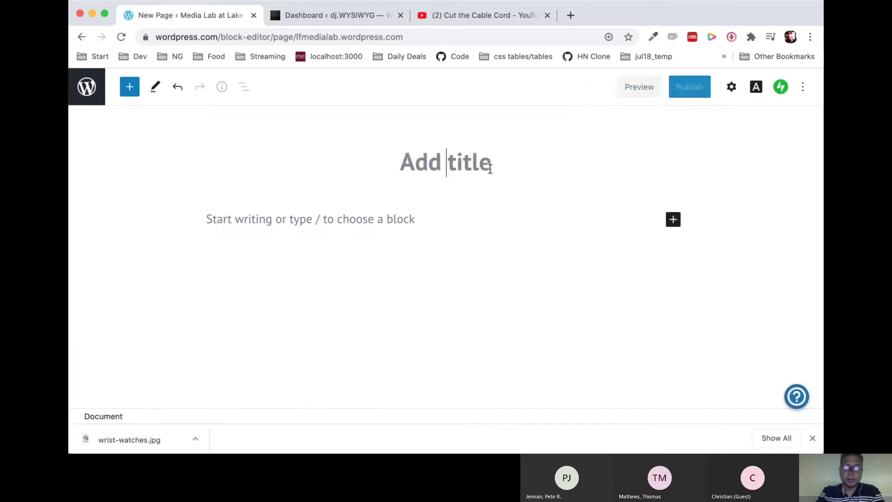
- Title the page "About Page" and write the paragraph "The Media Lab does cool things." below it
text(About Page)
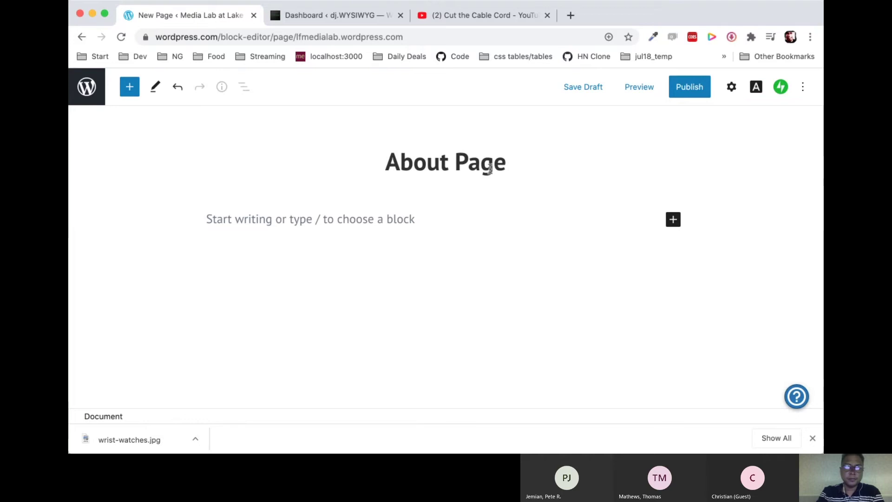
key(Return)
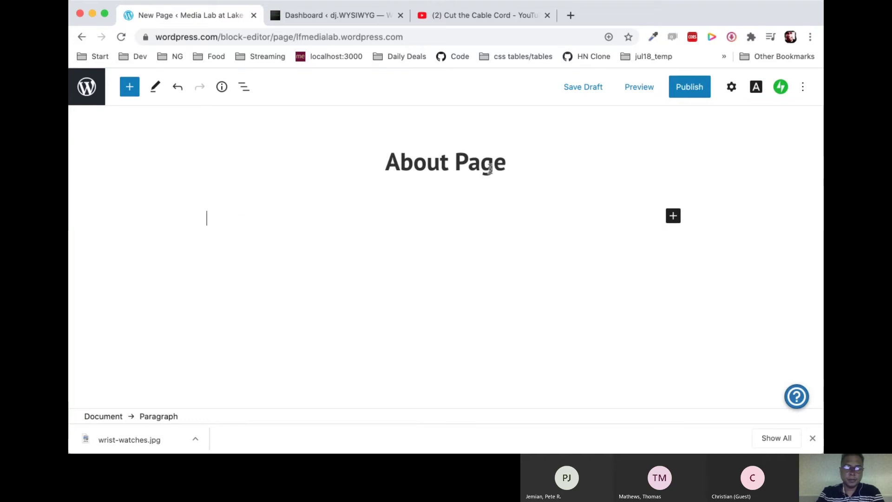
text(The Media Lab )
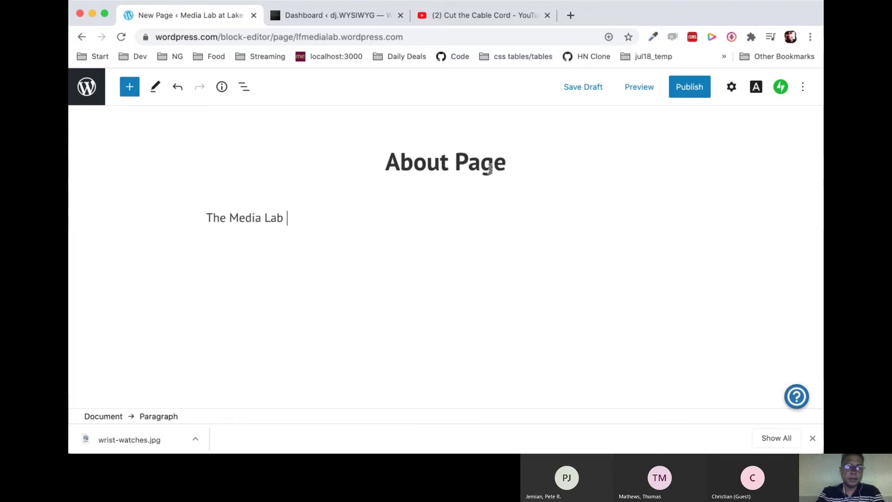
text(does cool things)
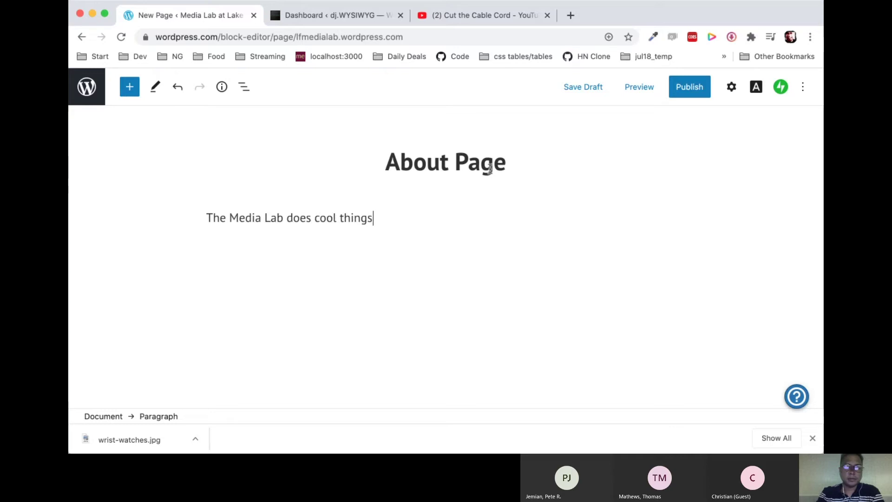
text(.)
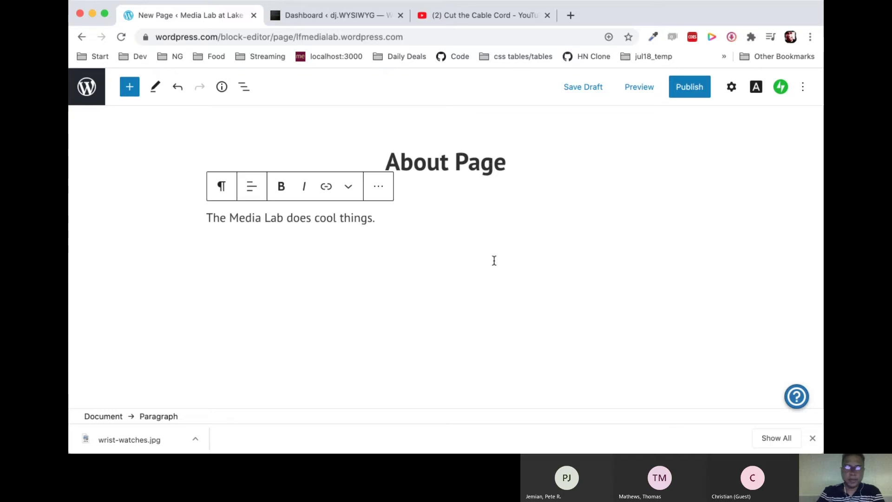
key(Escape)
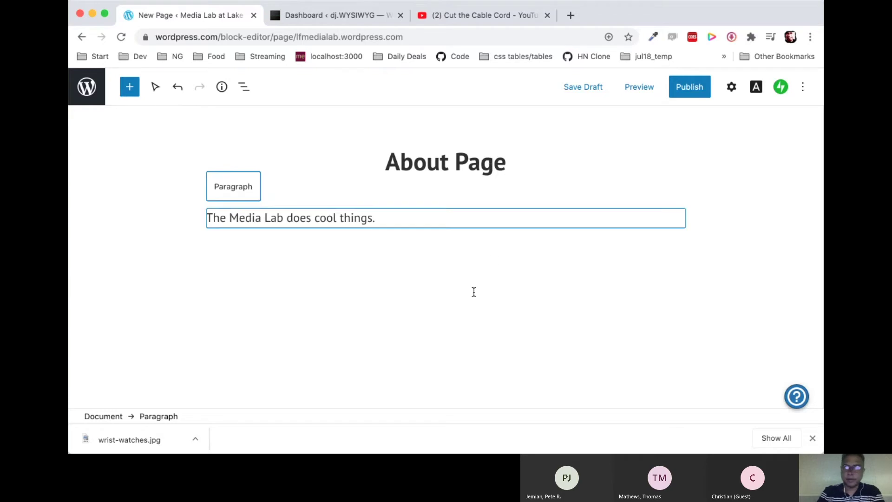
- Publish the About Page immediately with public visibility and open the live page
click(692, 93)
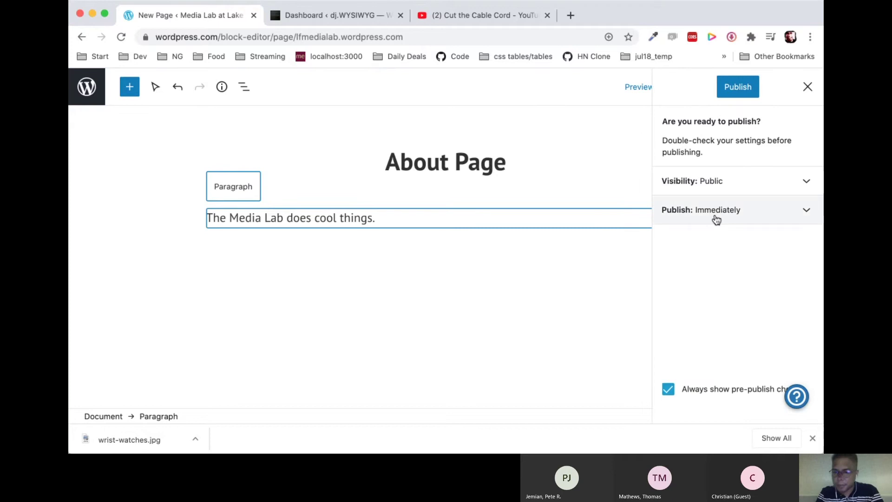
click(749, 90)
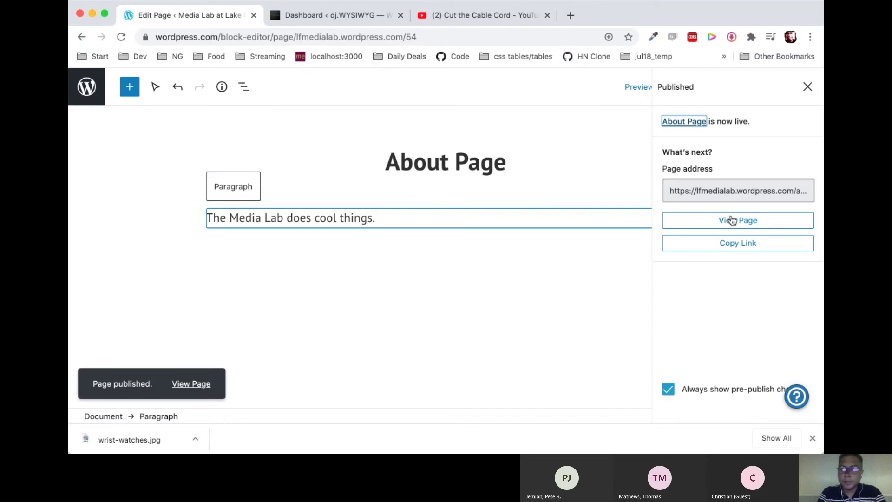
click(732, 220)
- Look over the live About Page, including its site header, navigation links, paragraph, sharing options and footer
scroll(381, 279, down, 2)
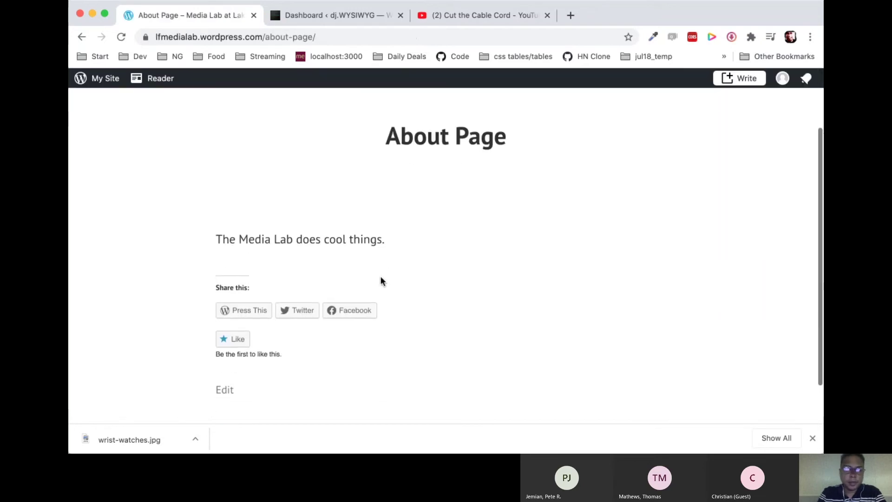
scroll(381, 276, down, 1)
scroll(389, 412, down, 1)
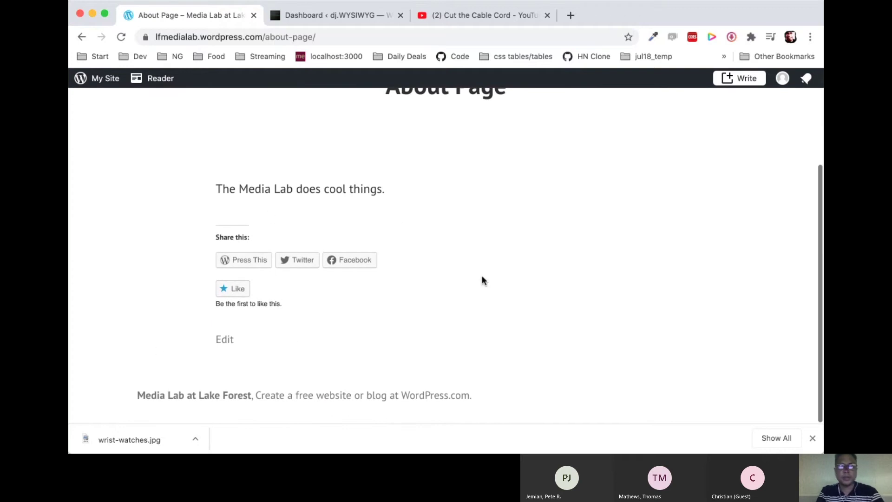
scroll(483, 279, up, 3)
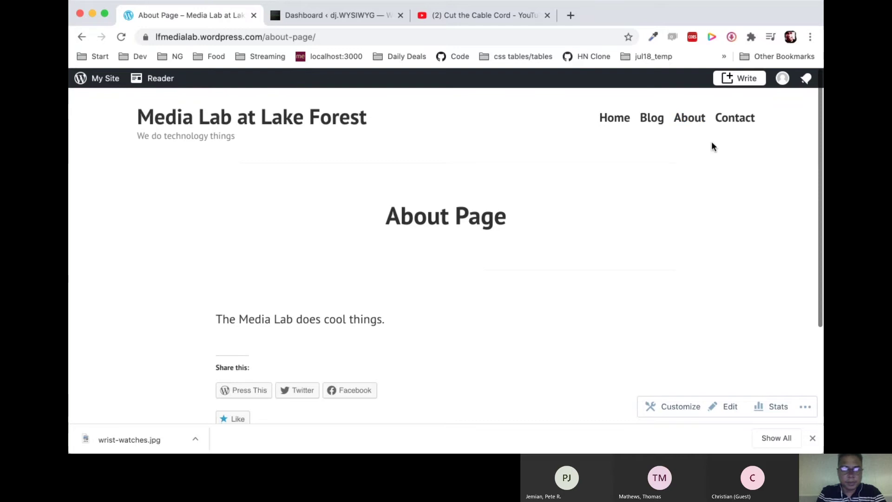
scroll(533, 262, down, 3)
scroll(533, 265, up, 3)
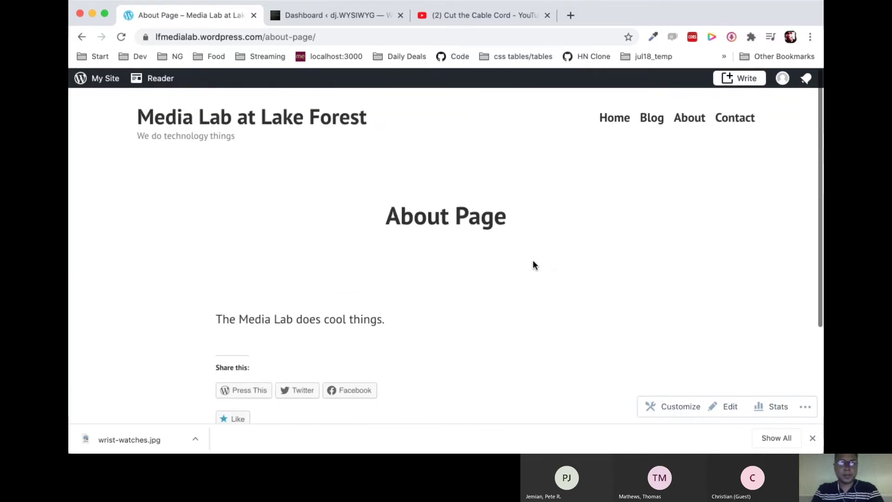
scroll(534, 262, down, 1)
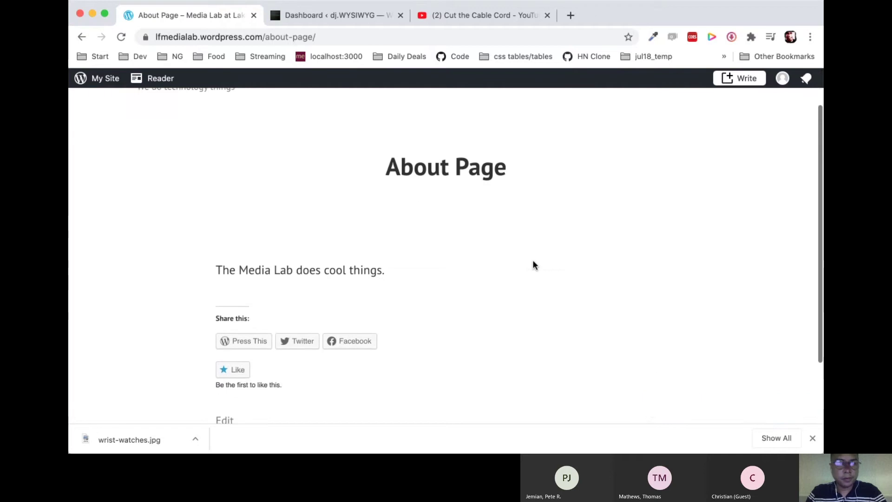
- Open the Media Lab site's Blog page and, from its list of entries, open "My First WordPress Post"
scroll(533, 261, up, 1)
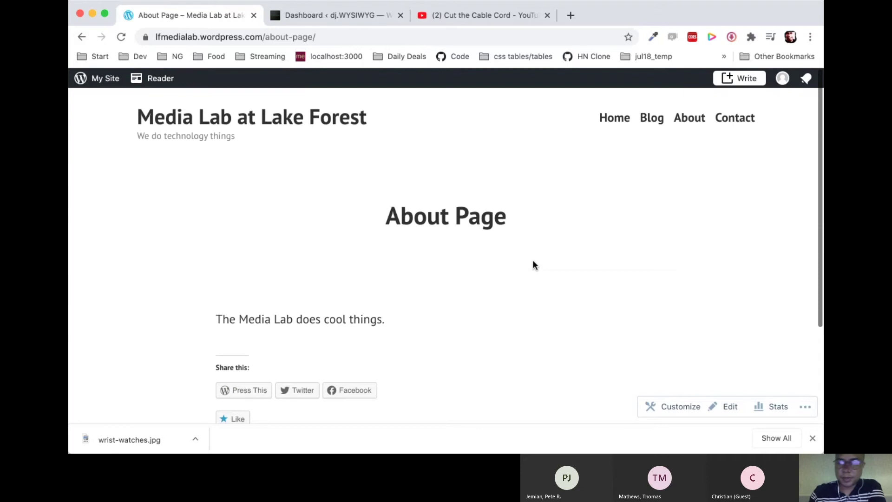
scroll(533, 263, down, 2)
scroll(533, 263, up, 2)
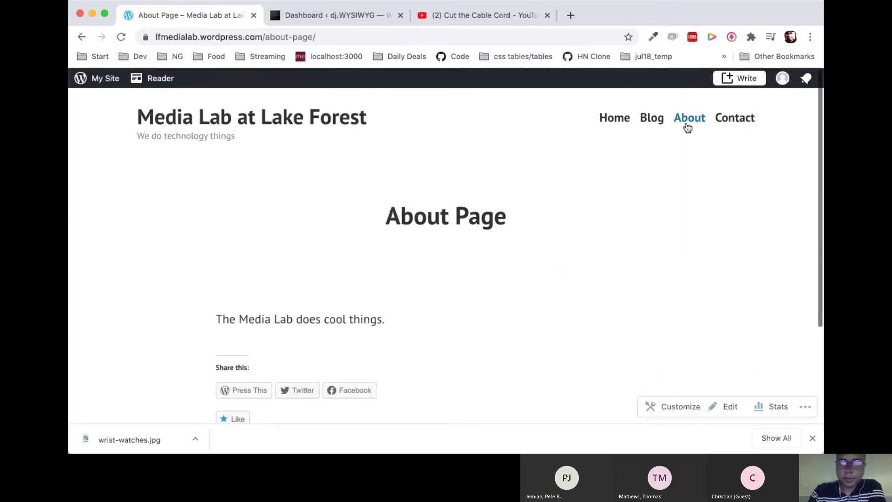
click(652, 117)
scroll(530, 275, down, 3)
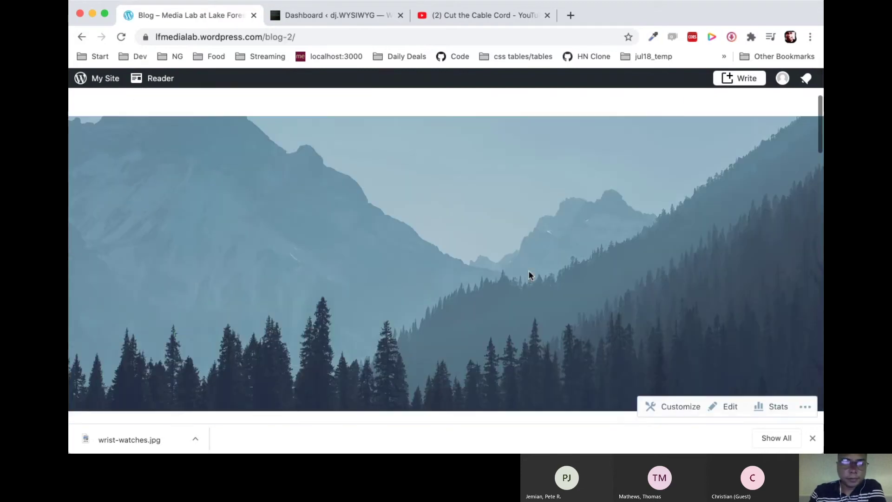
scroll(530, 275, down, 10)
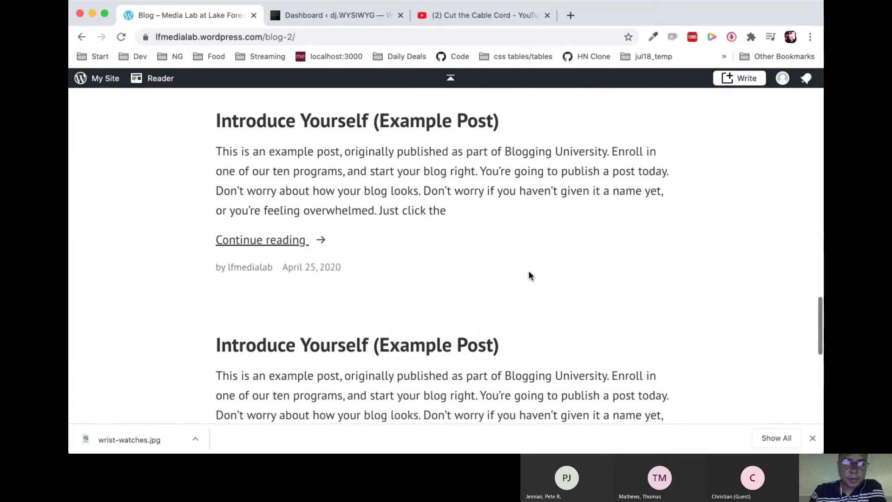
scroll(530, 276, down, 2)
scroll(530, 276, up, 10)
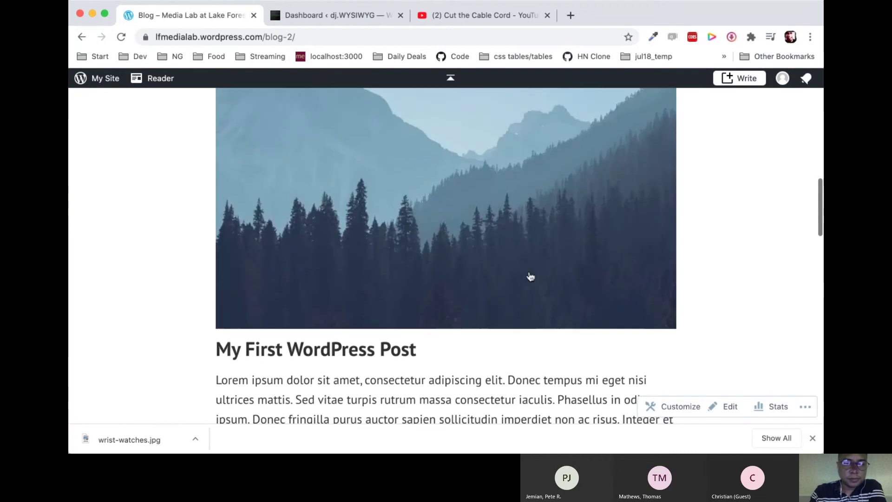
scroll(530, 276, down, 3)
click(395, 195)
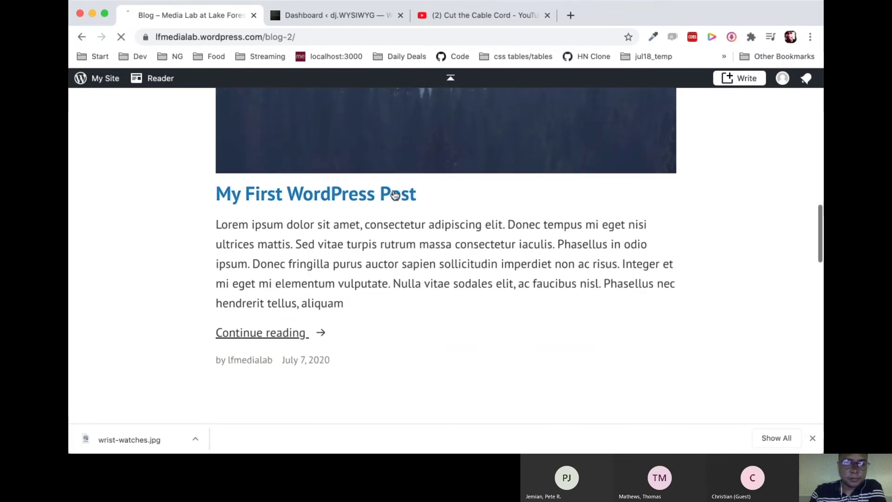
- Post the comment "I like this post!" in the reply section beneath the blog post
scroll(404, 358, down, 15)
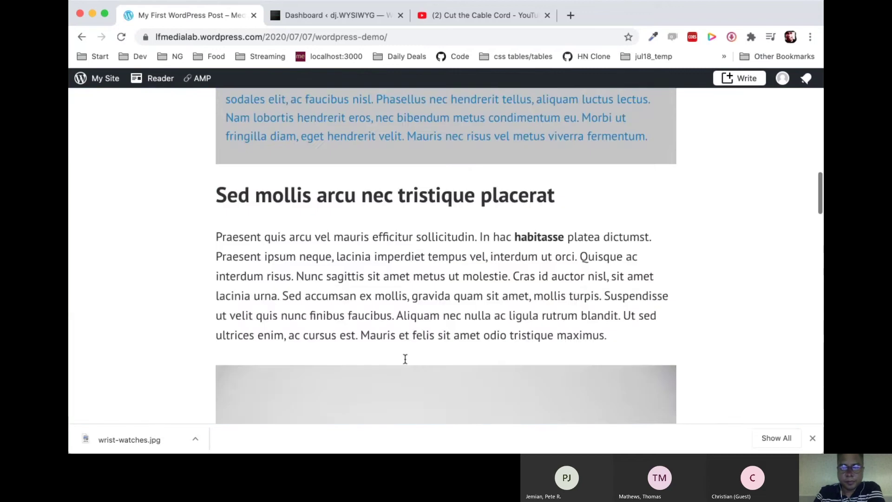
scroll(405, 359, down, 20)
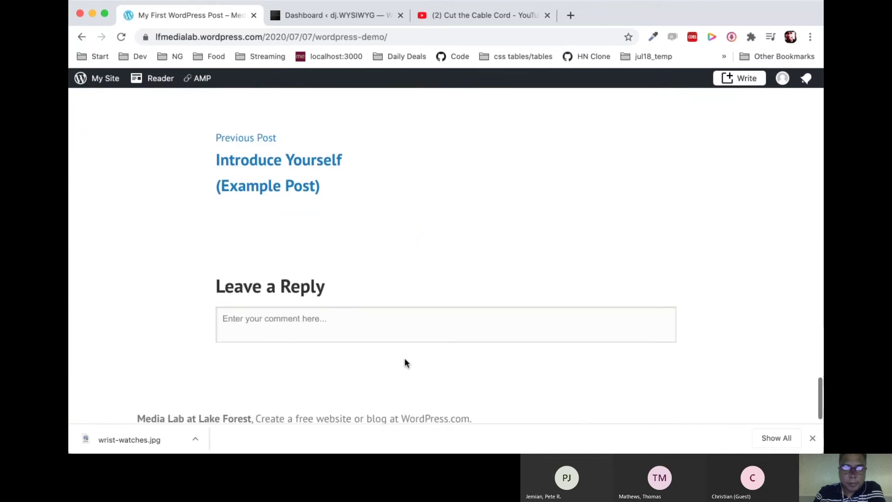
click(374, 330)
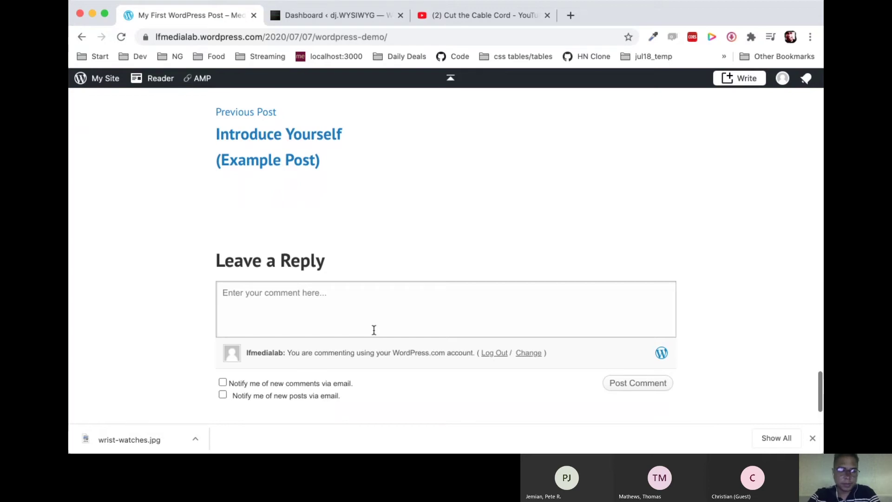
text(I like this )
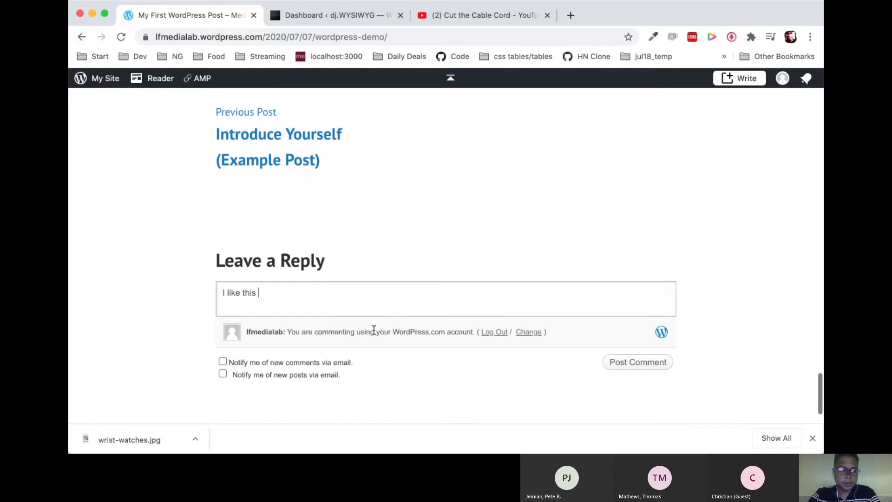
text(post!)
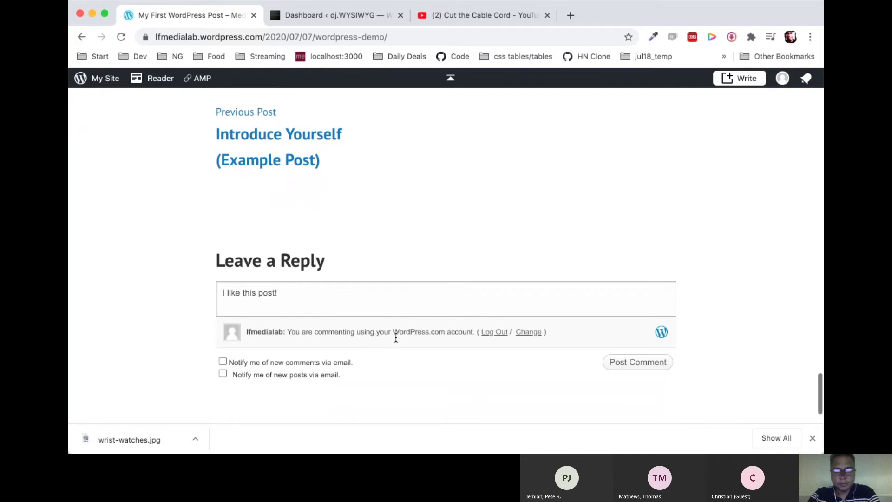
click(628, 367)
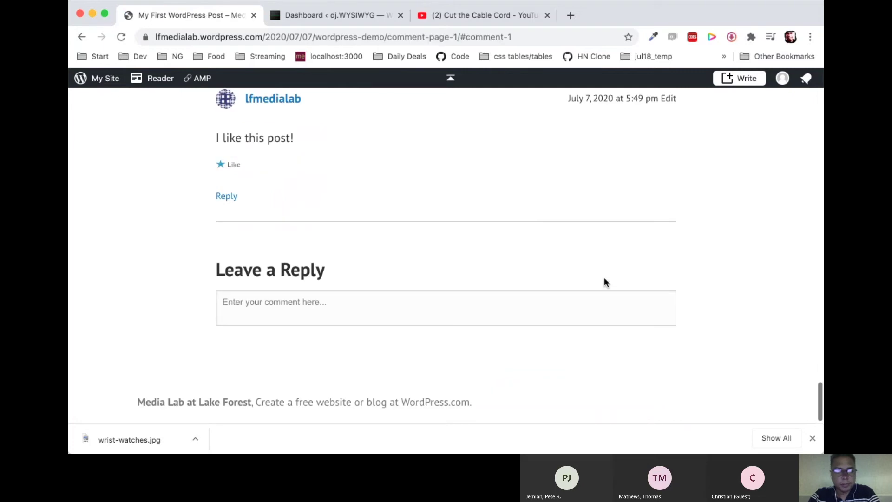
- Review the published comment beneath the post, highlighting its date and time stamp
scroll(395, 200, up, 2)
scroll(395, 200, up, 2)
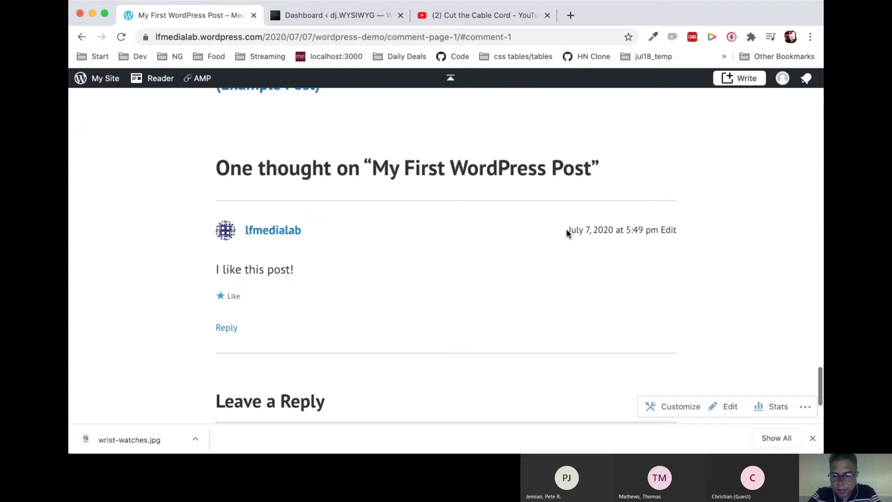
drag(566, 229, 649, 234)
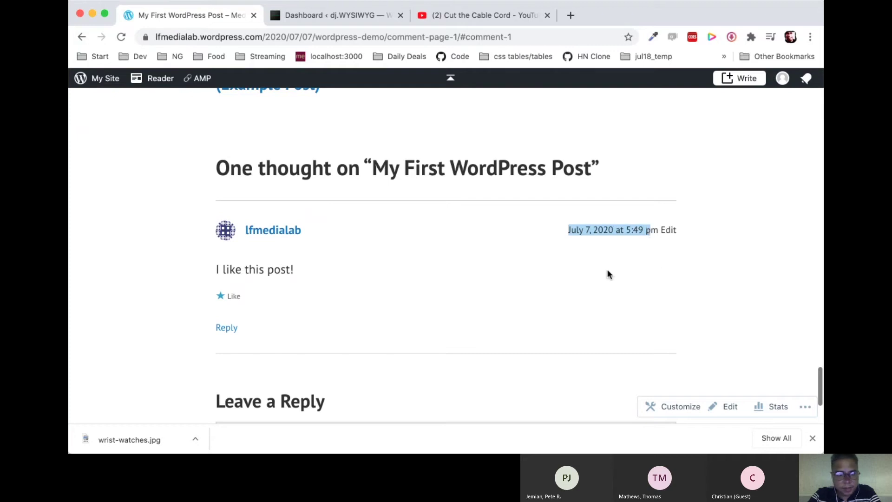
scroll(607, 272, up, 3)
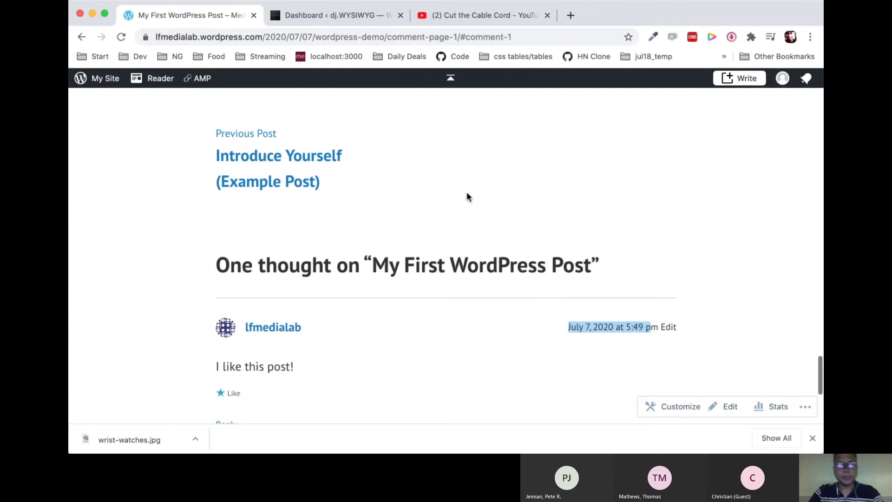
- Switch to the dj.WYSIWYG dashboard and look through the comments readers left on that site's posts
click(360, 20)
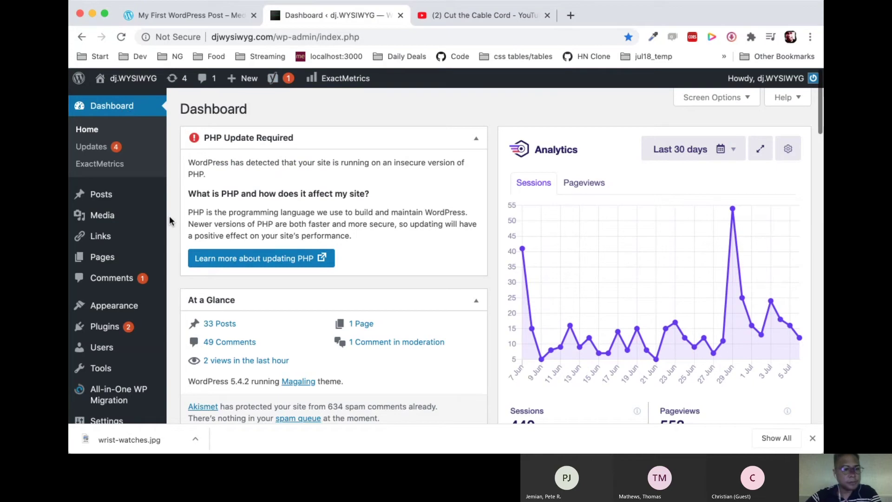
click(115, 277)
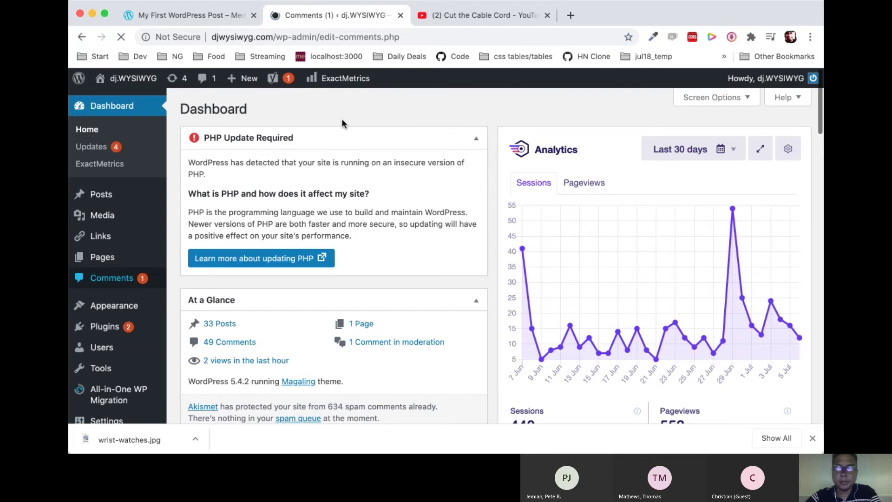
scroll(317, 351, down, 3)
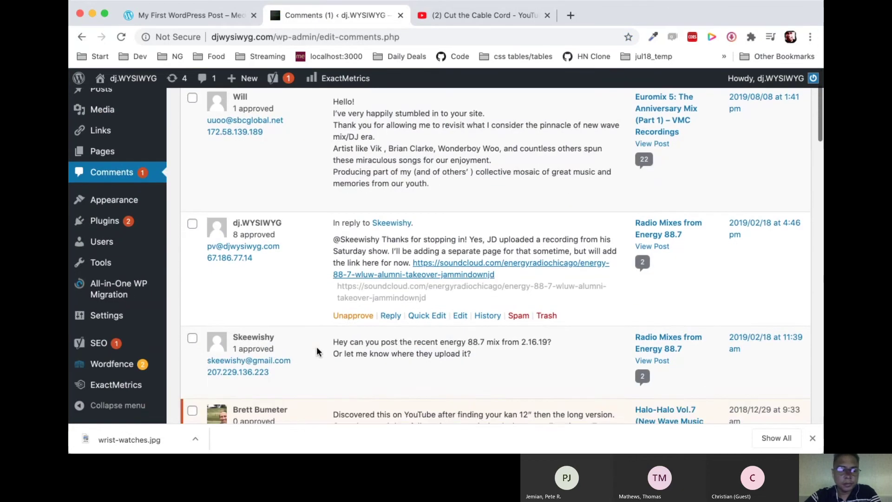
scroll(317, 347, down, 6)
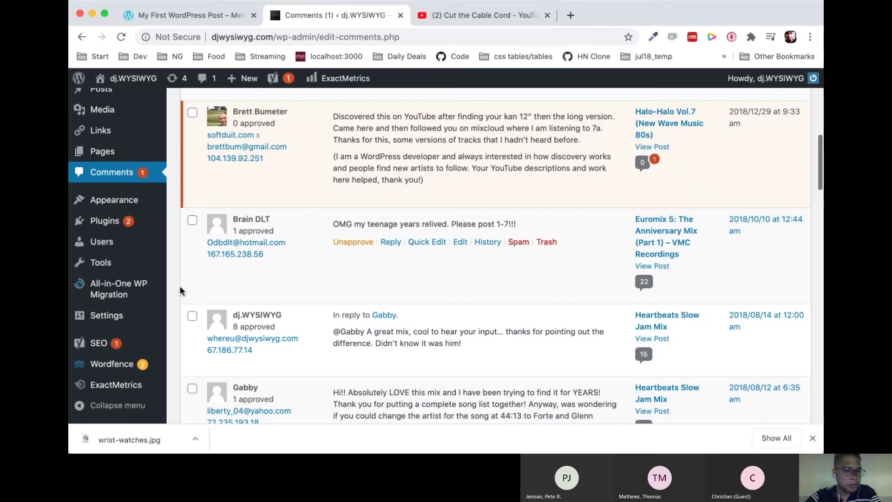
scroll(107, 112, up, 1)
- Open the full list of dj.WYSIWYG posts in a new browser tab and look through its first page
mouse_move(130, 133)
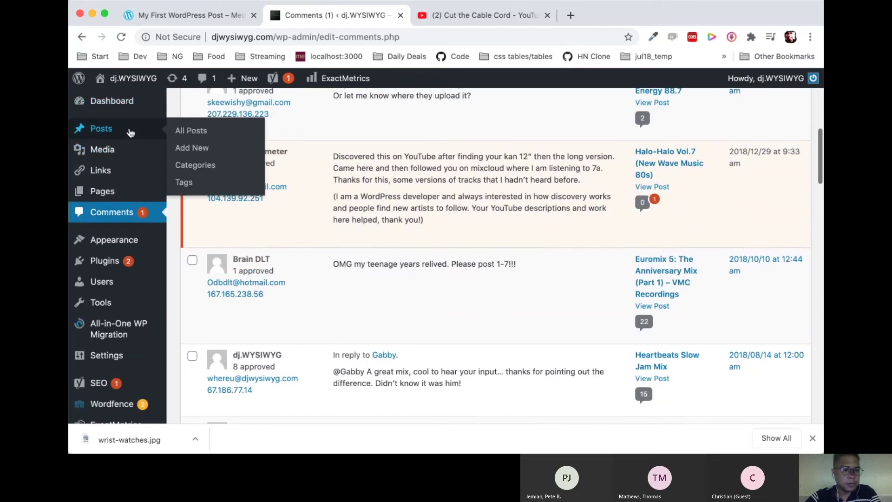
super+click(251, 135)
click(497, 17)
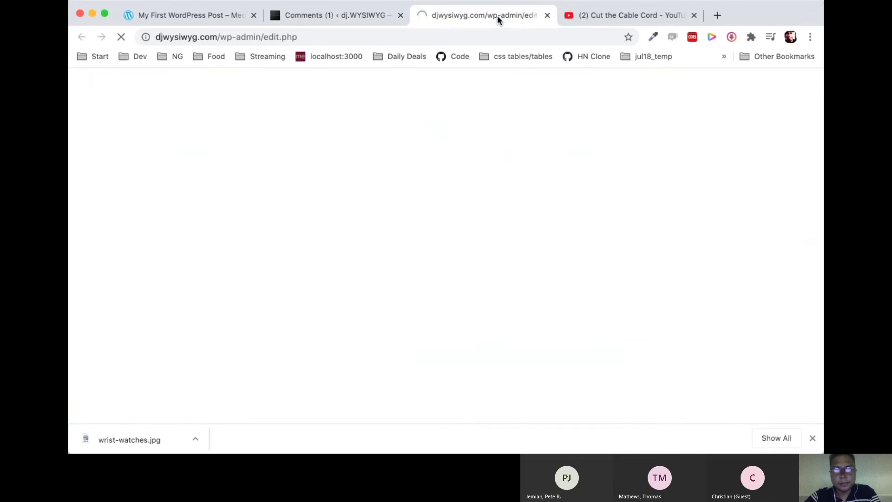
scroll(416, 248, down, 5)
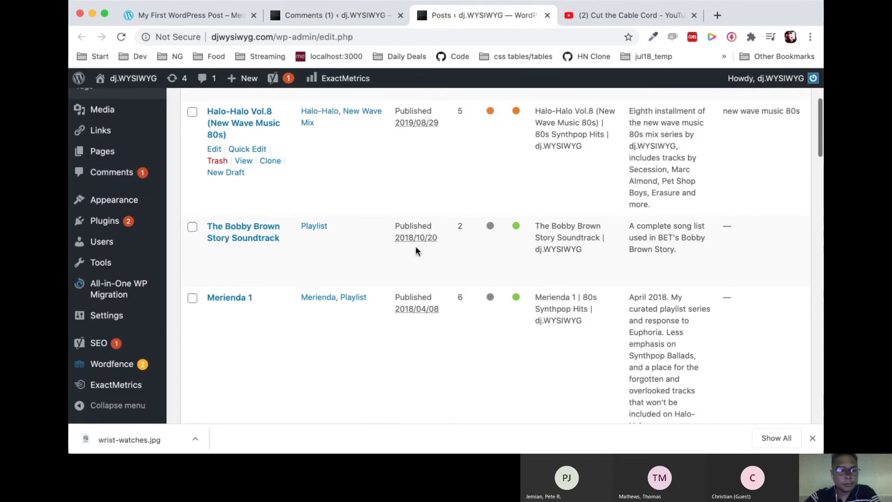
scroll(416, 247, down, 8)
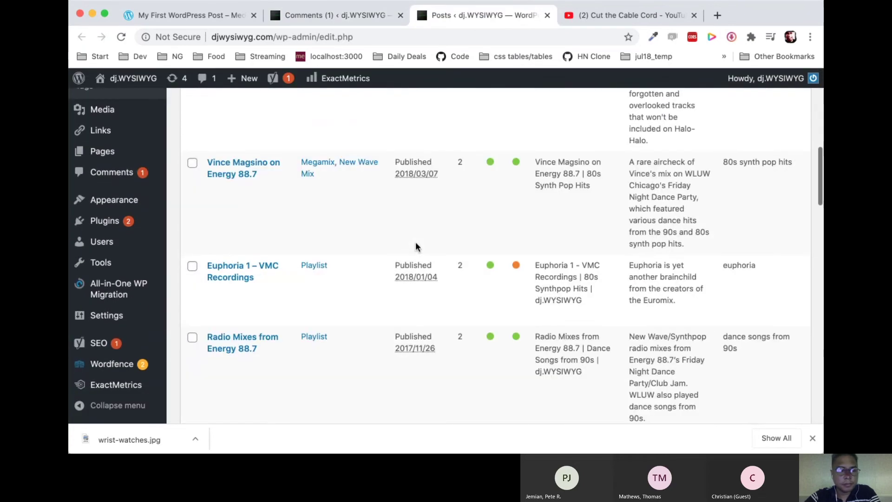
scroll(415, 242, down, 6)
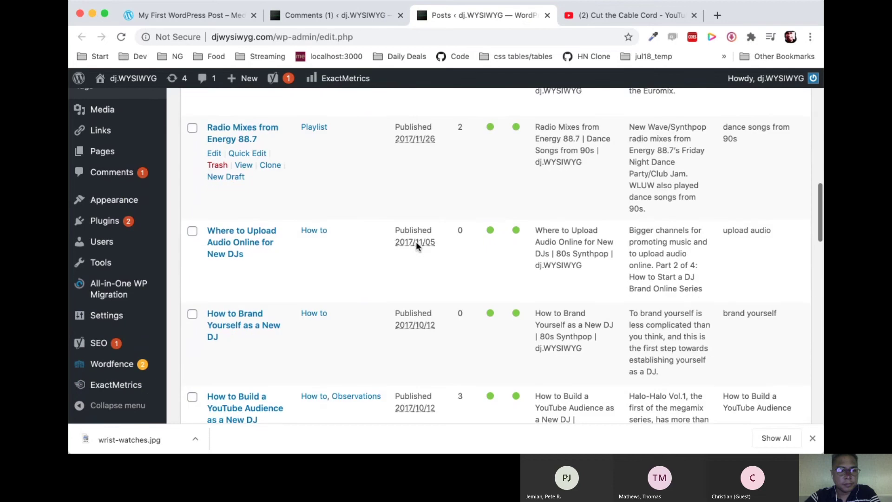
scroll(417, 241, down, 10)
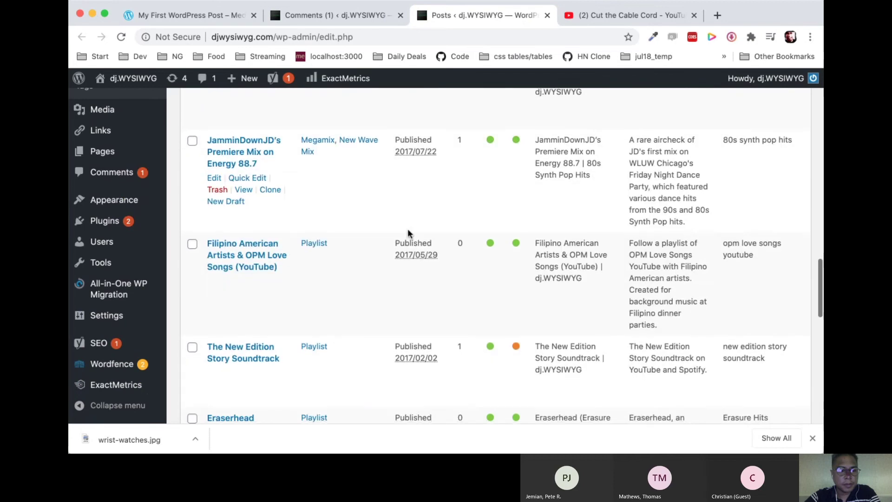
scroll(408, 234, down, 7)
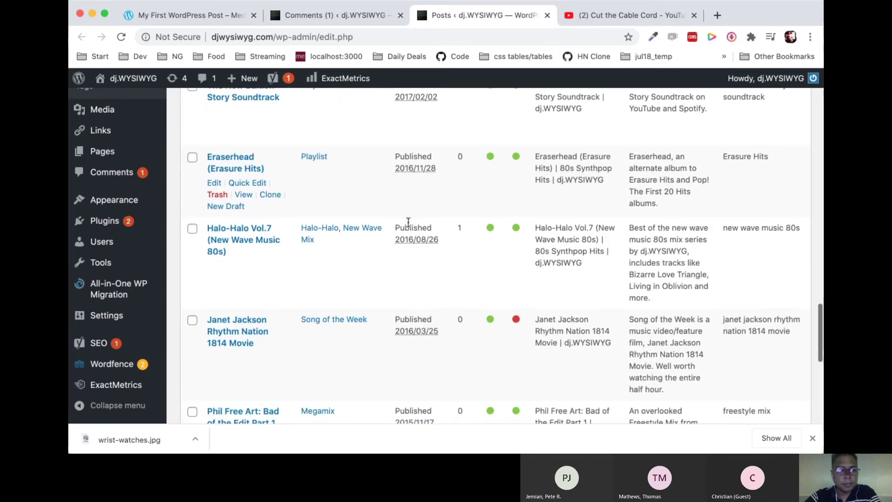
scroll(408, 222, down, 2)
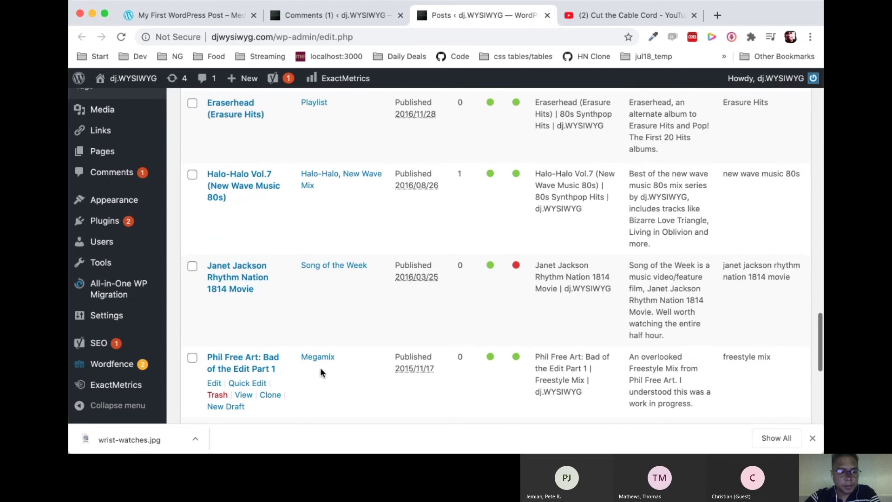
scroll(320, 367, down, 6)
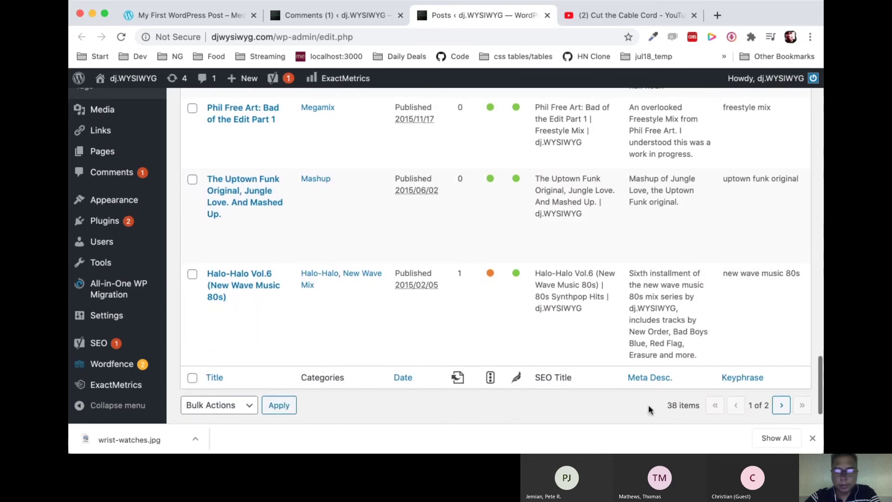
- Go to page 2 of the posts list and open "Euromix 5: The Anniversary Mix (Part 1) – VMC Recordings" for editing in a new tab
click(782, 406)
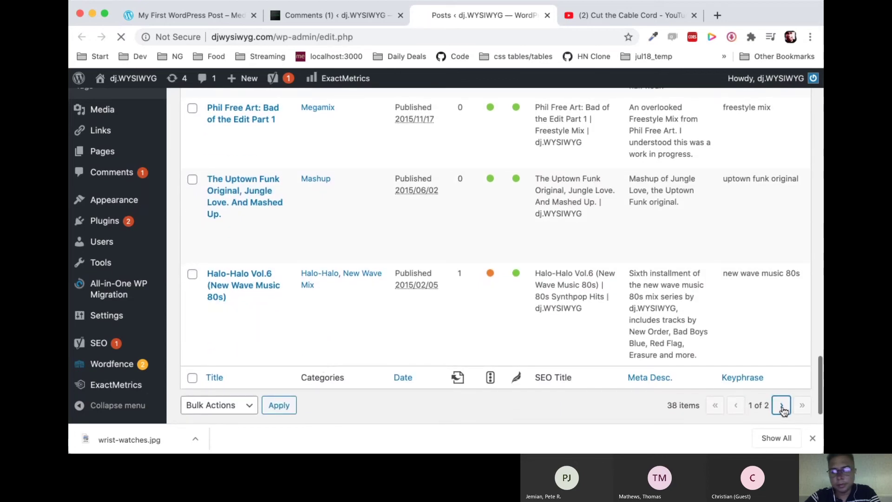
scroll(475, 302, up, 2)
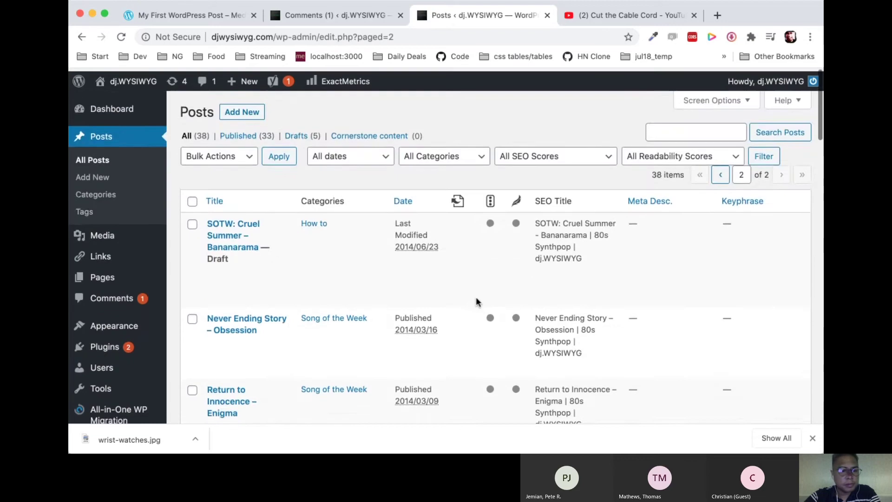
scroll(477, 298, down, 9)
scroll(476, 301, down, 4)
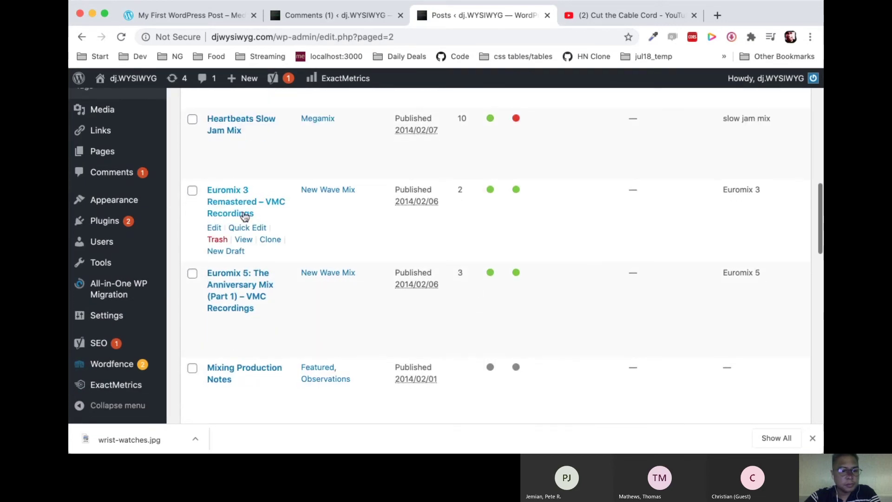
triple_click(247, 275)
super+click(272, 288)
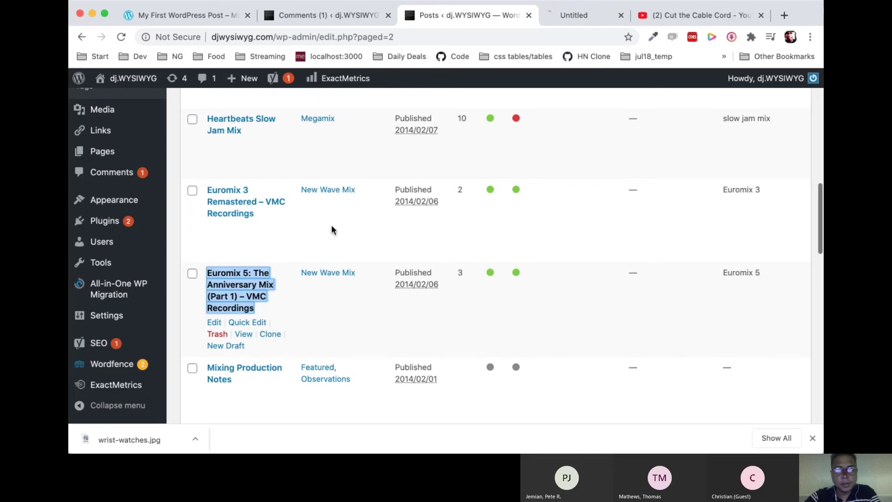
- Dismiss the block editor's welcome guide and preview the Euromix 5 post in its own tab
click(571, 14)
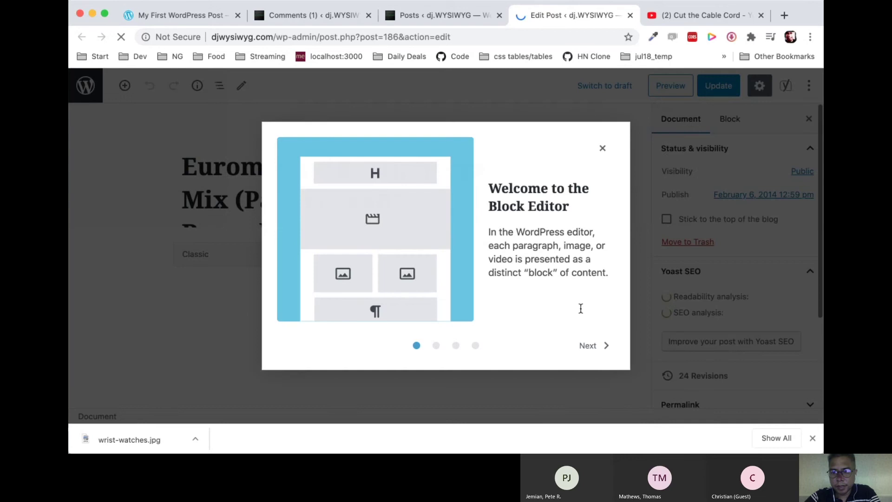
click(603, 148)
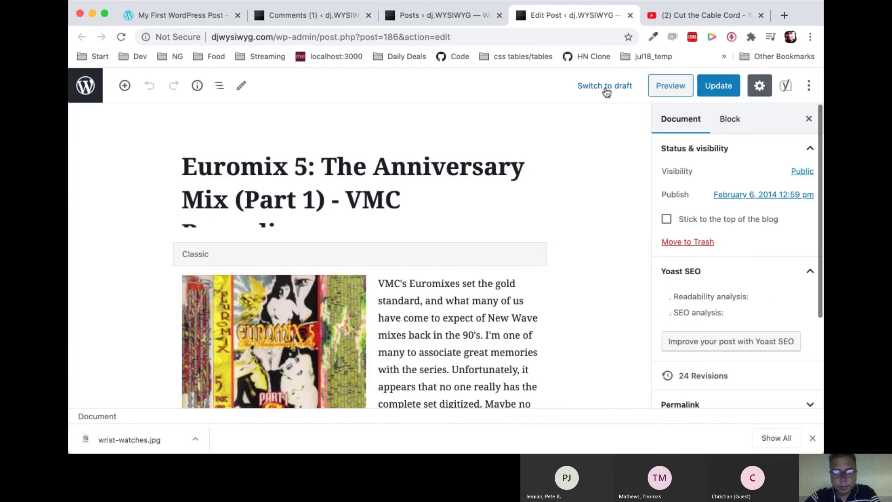
click(666, 90)
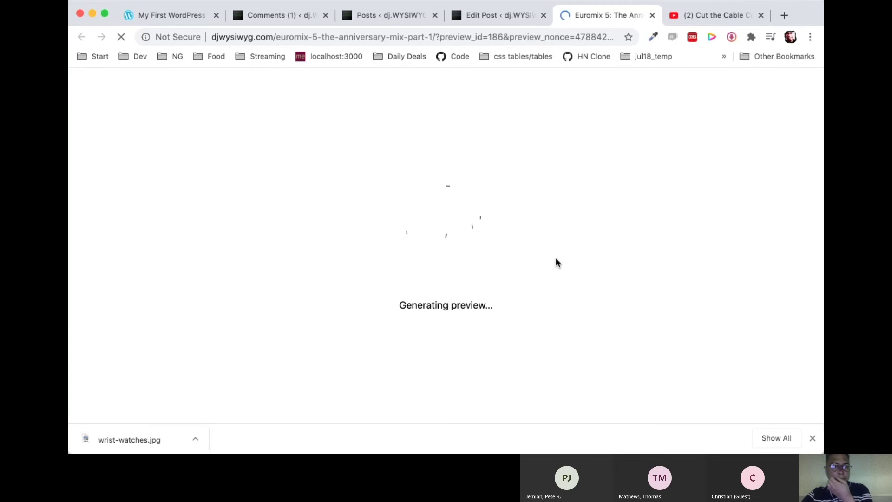
- Look through the previewed Euromix 5 post, from its embedded mixes and tracklists to the full thread of reader comments and replies
scroll(557, 263, down, 10)
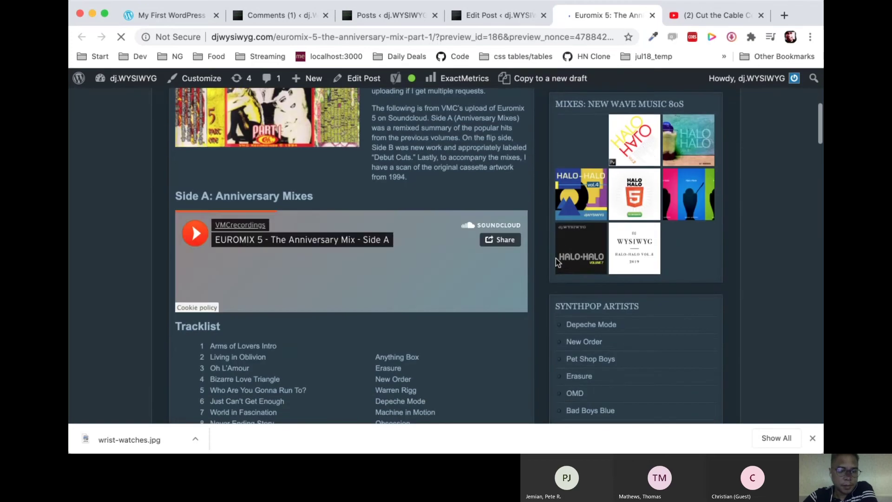
scroll(558, 263, down, 10)
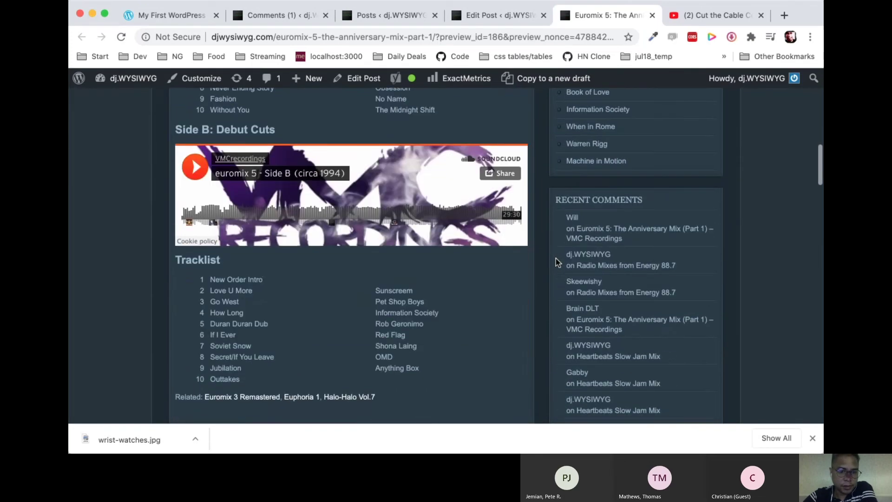
scroll(551, 239, down, 3)
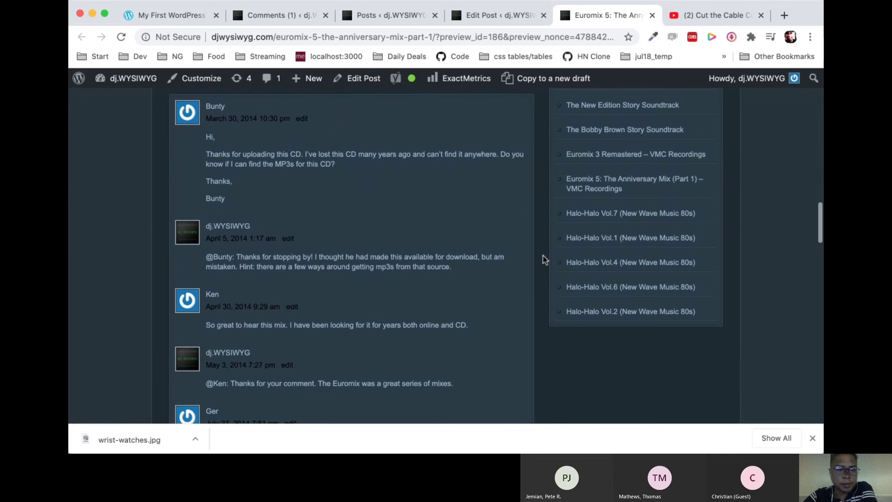
scroll(544, 259, down, 1)
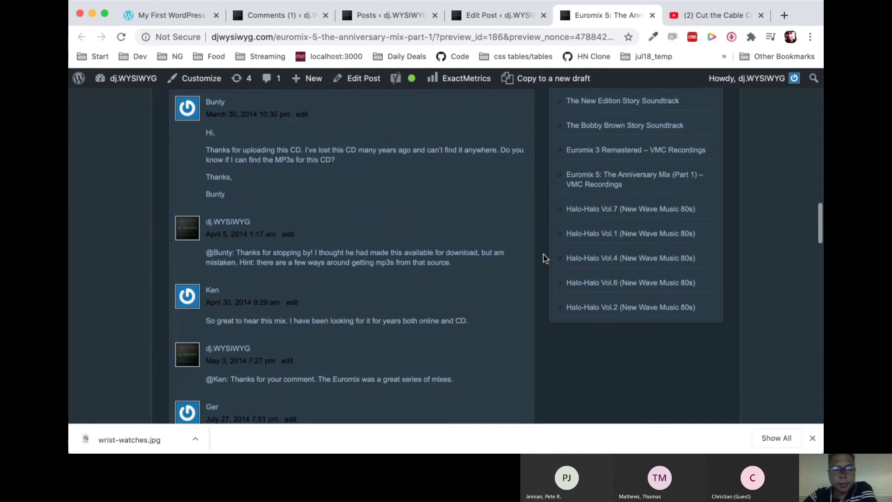
scroll(544, 254, down, 2)
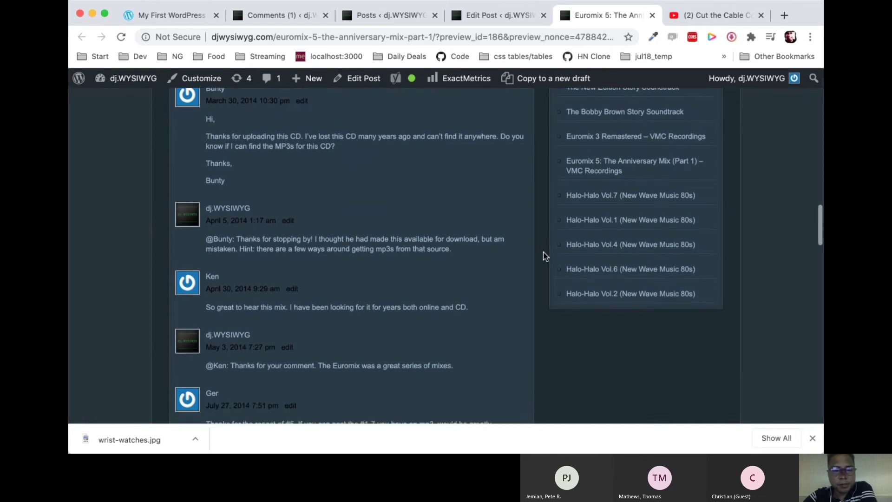
scroll(545, 256, down, 3)
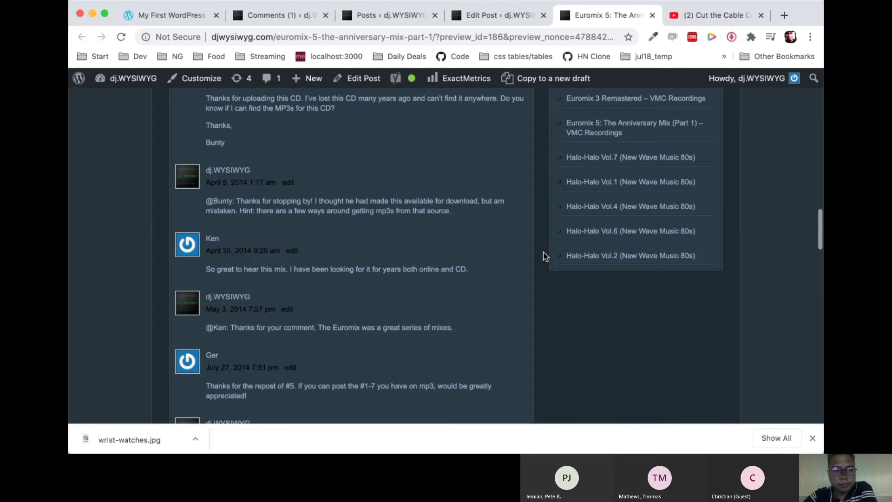
scroll(544, 256, down, 8)
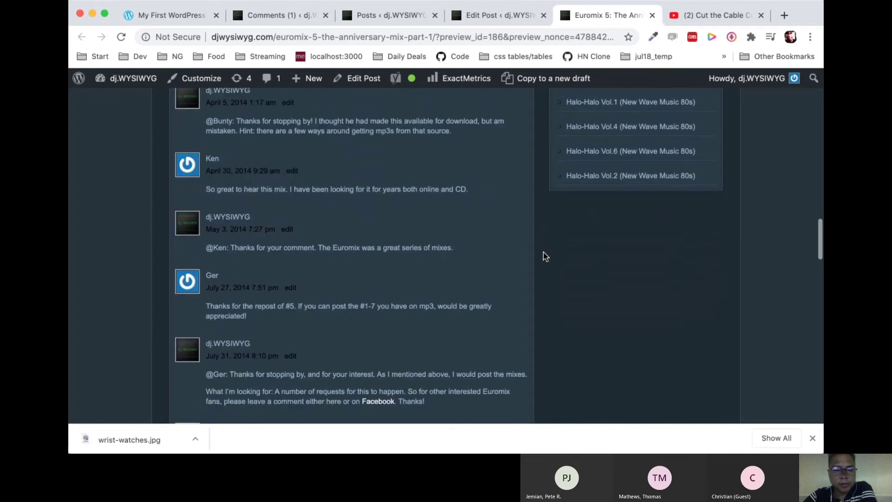
scroll(545, 256, down, 2)
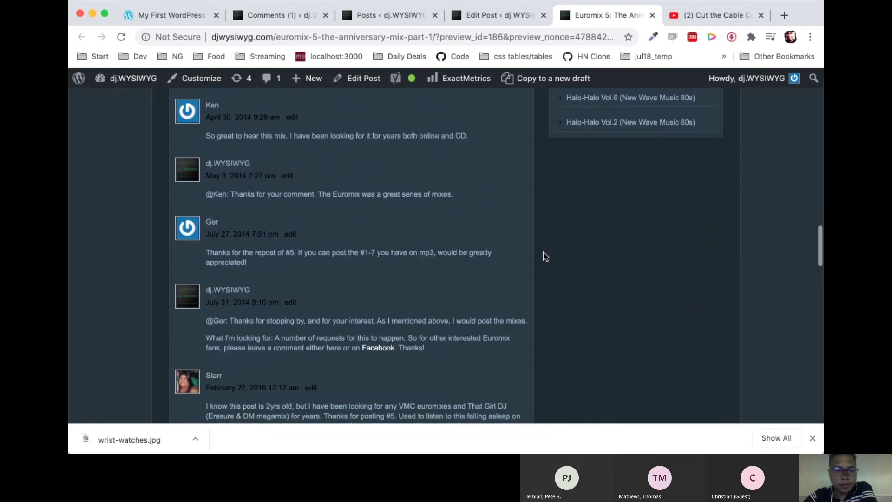
scroll(545, 256, down, 10)
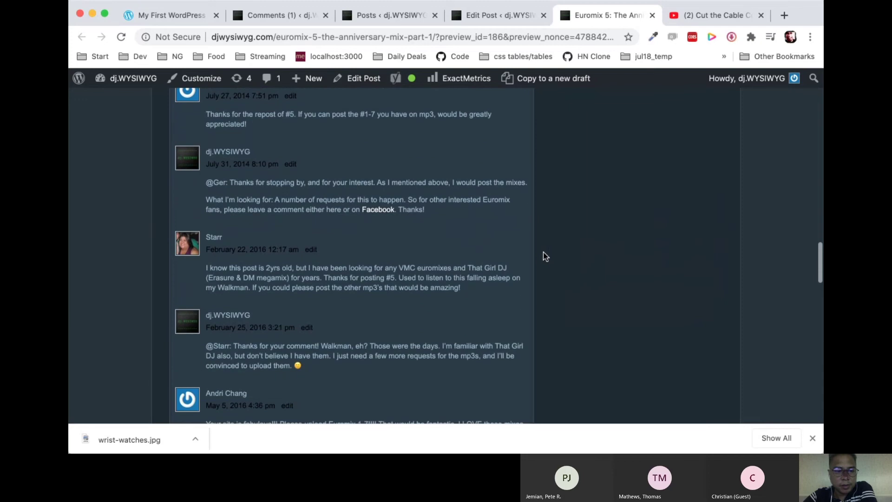
scroll(545, 256, down, 3)
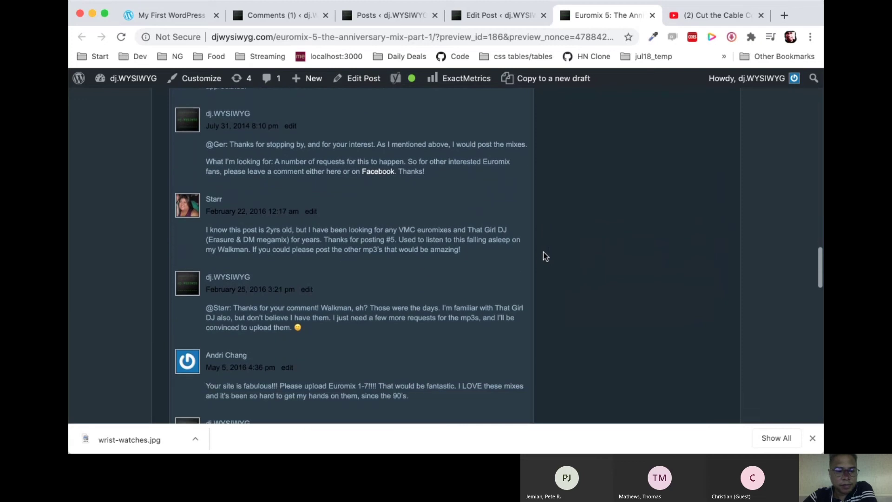
scroll(544, 256, down, 9)
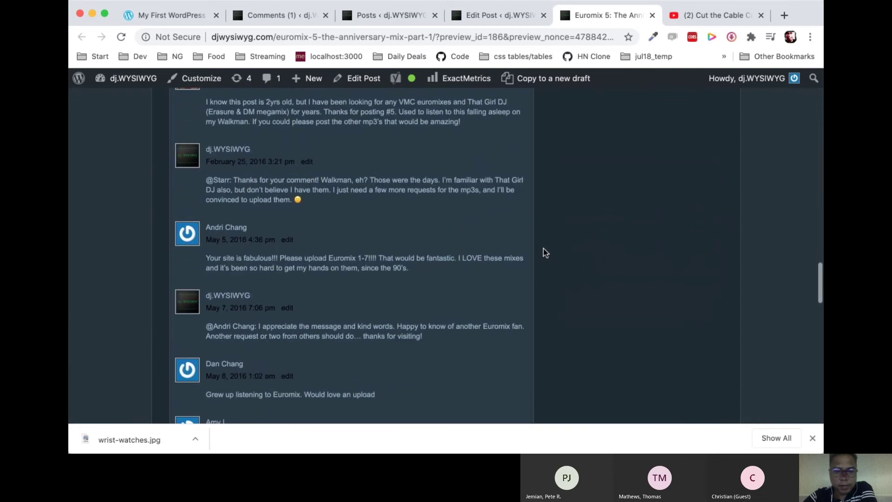
scroll(545, 252, down, 19)
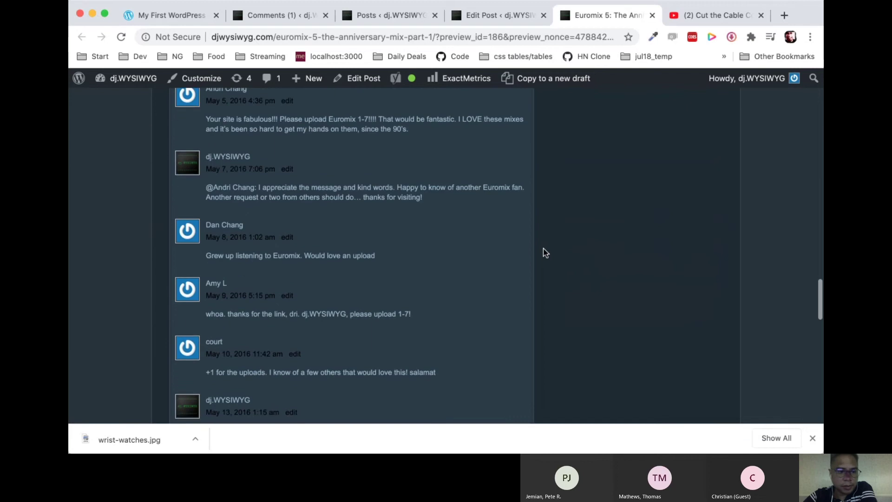
scroll(544, 247, down, 18)
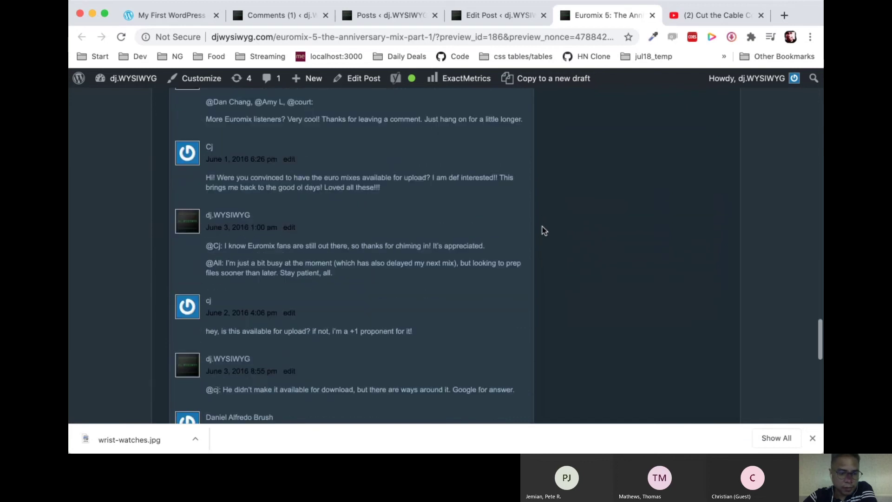
scroll(545, 231, down, 5)
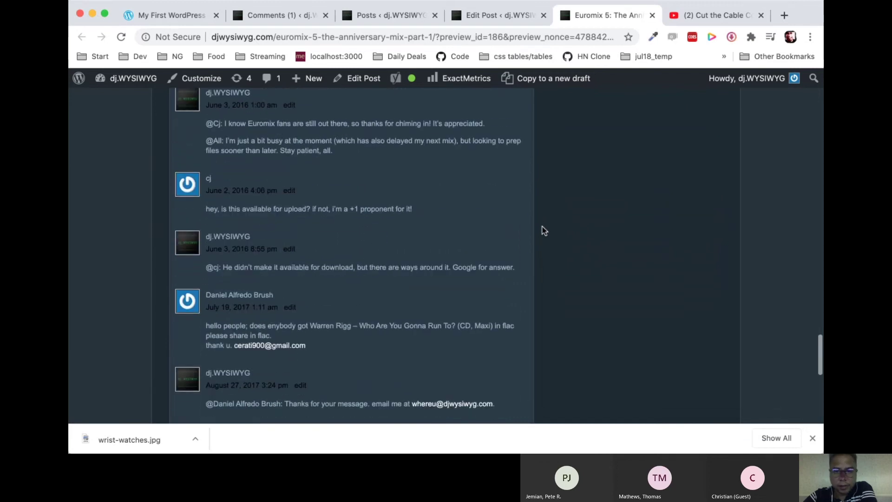
scroll(545, 231, down, 4)
scroll(545, 231, down, 16)
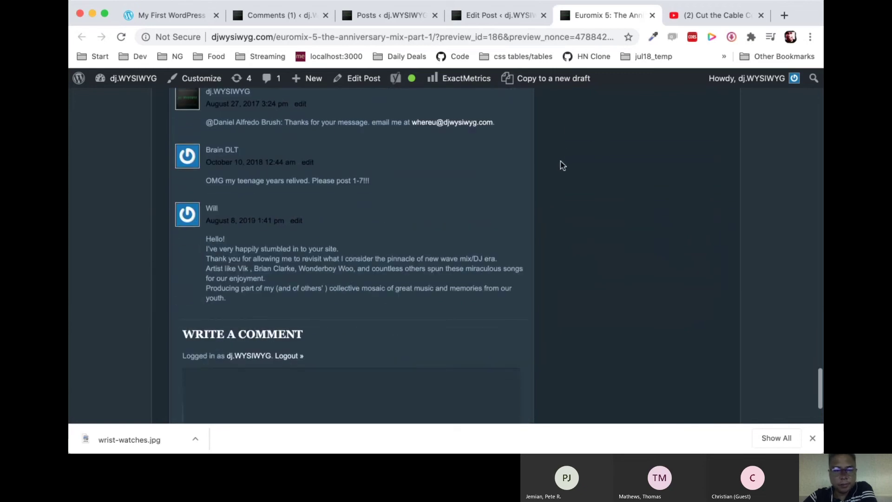
- Close the Euromix 5 preview, its post editor and the dj.WYSIWYG posts list
click(652, 15)
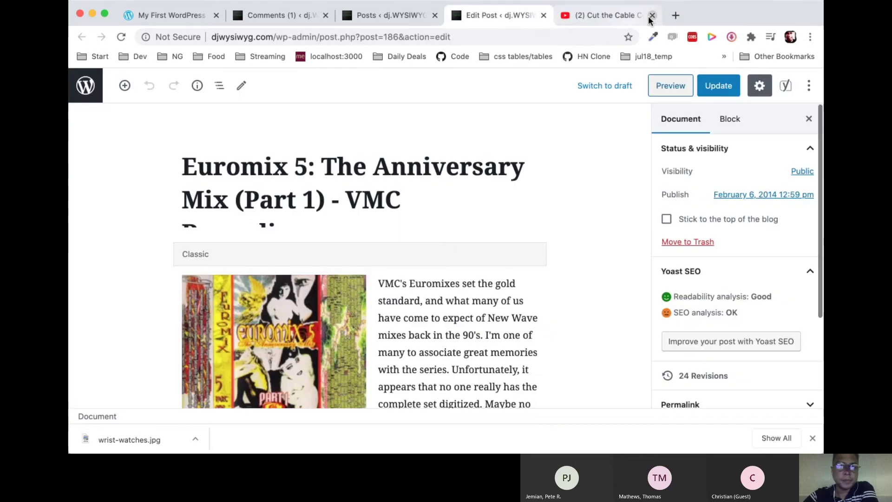
click(541, 16)
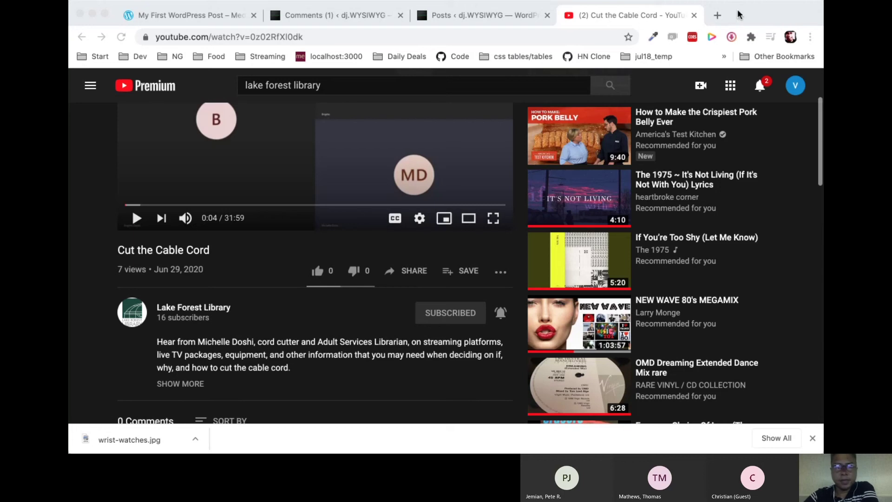
click(519, 15)
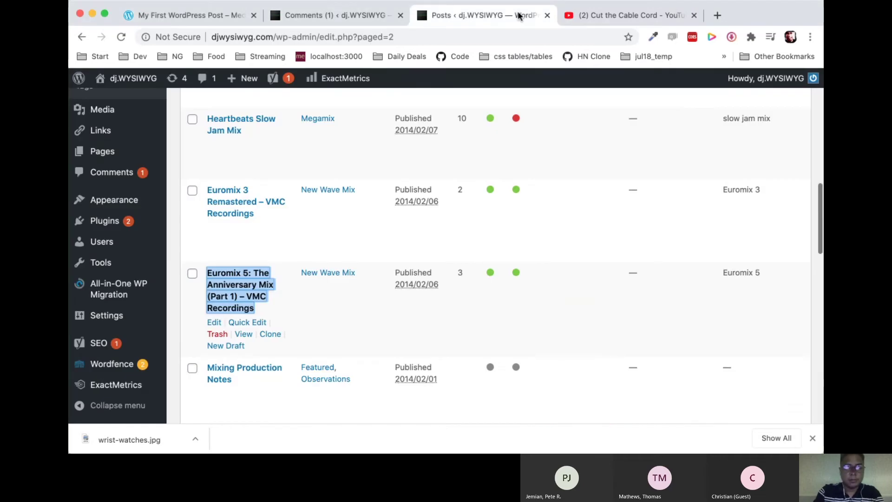
key(super+w)
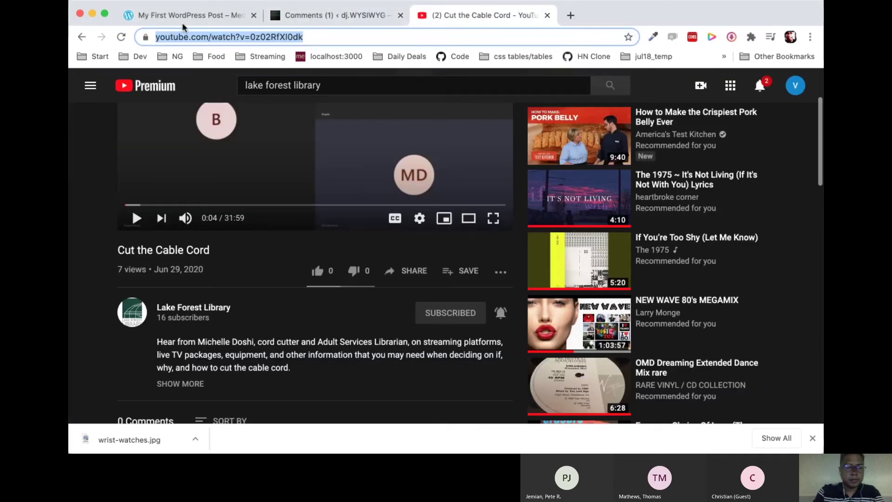
- Return to the My First WordPress Post page and go to the site's home page at lfmedialab.wordpress.com
click(202, 21)
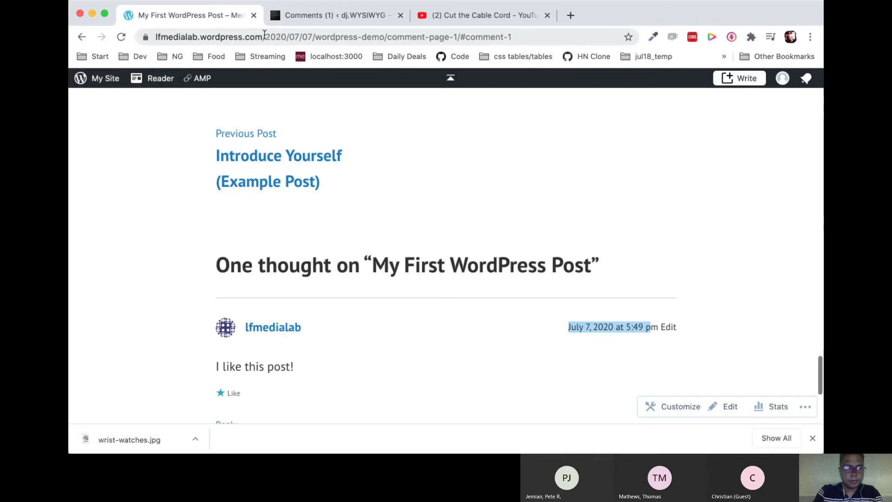
drag(264, 35, 556, 36)
key(BackSpace)
key(Return)
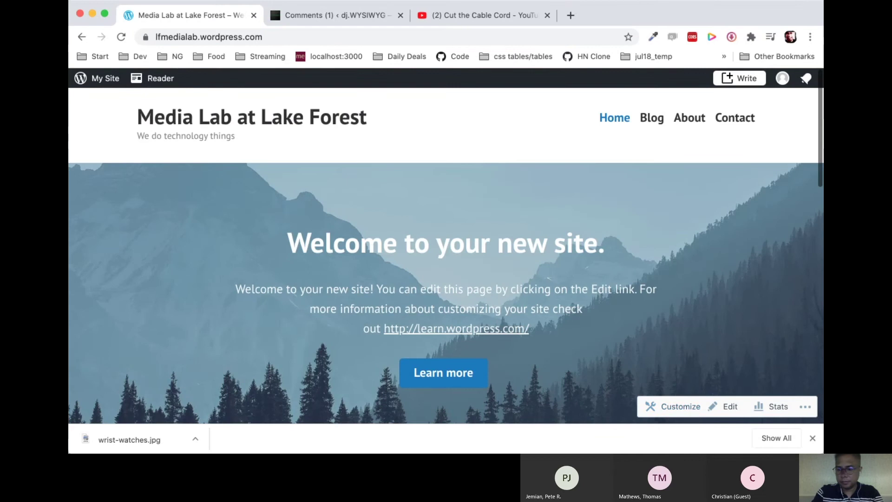
key(super+Tab)
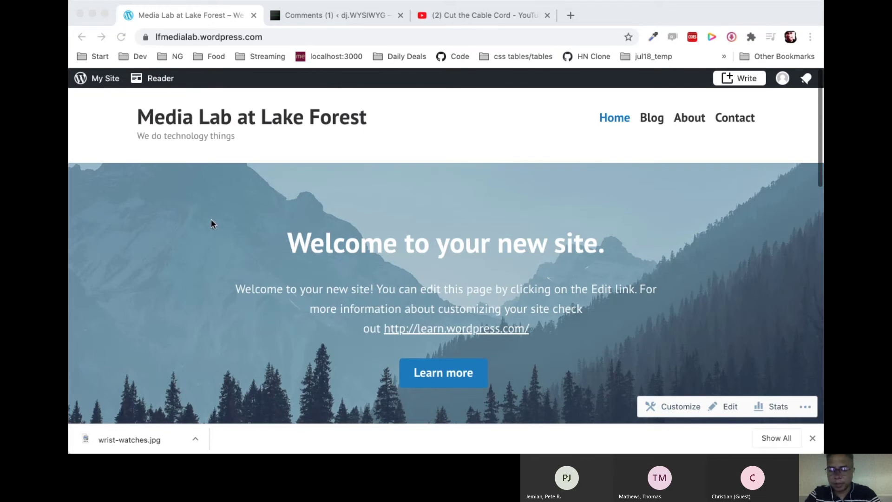
click(101, 225)
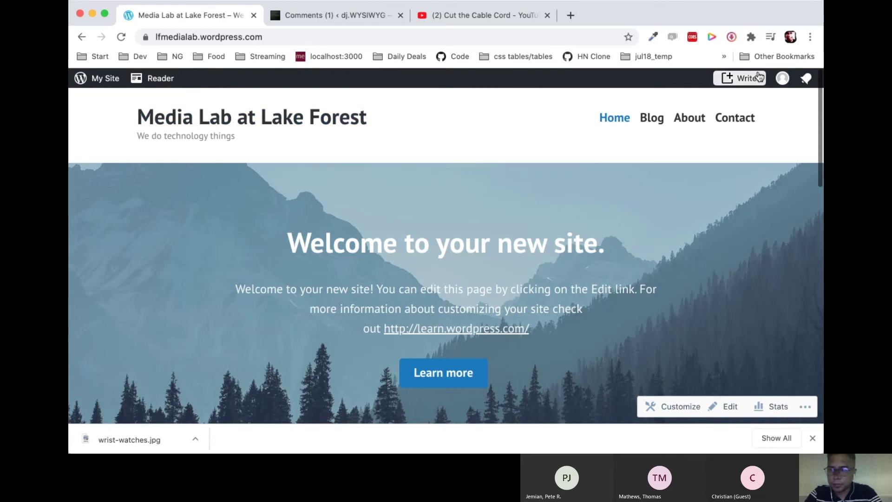
- Enter the WordPress.com account area and open the My Home dashboard of the Media Lab at Lake Forest site
click(788, 79)
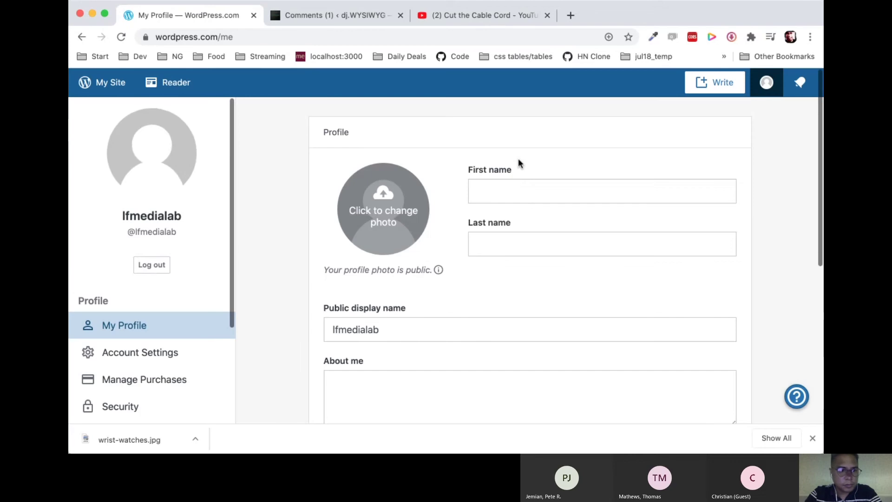
click(281, 36)
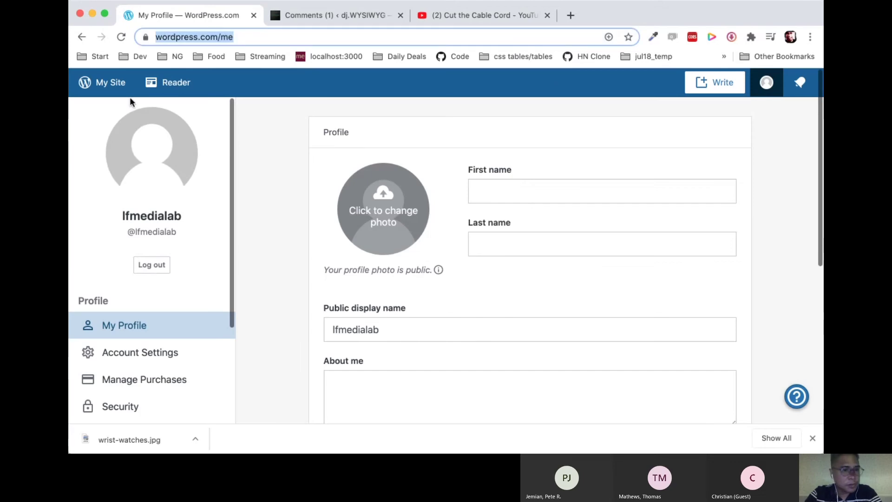
click(116, 85)
scroll(192, 305, down, 1)
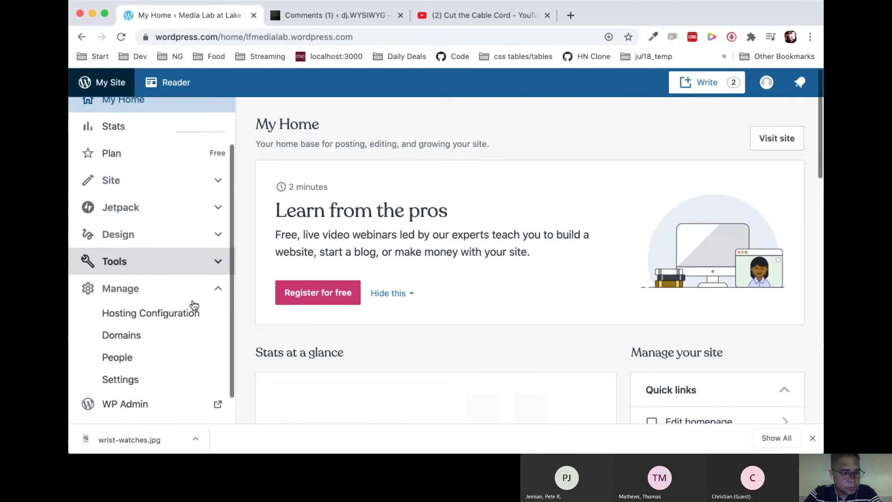
- Open the site's Themes page from the Design section and look through the recommended themes
click(175, 244)
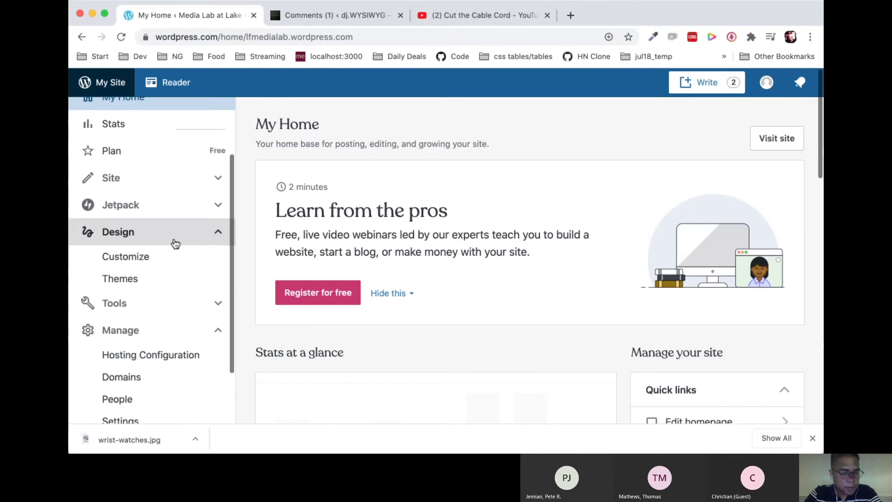
scroll(127, 239, up, 3)
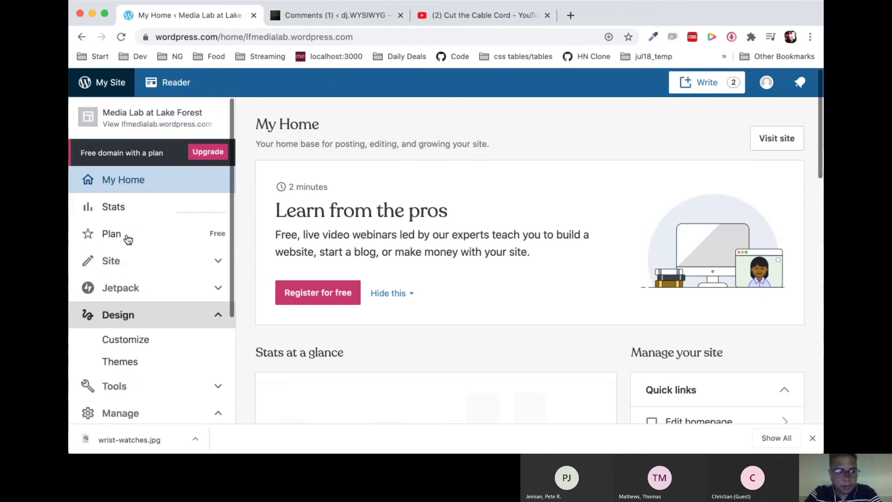
scroll(128, 239, down, 3)
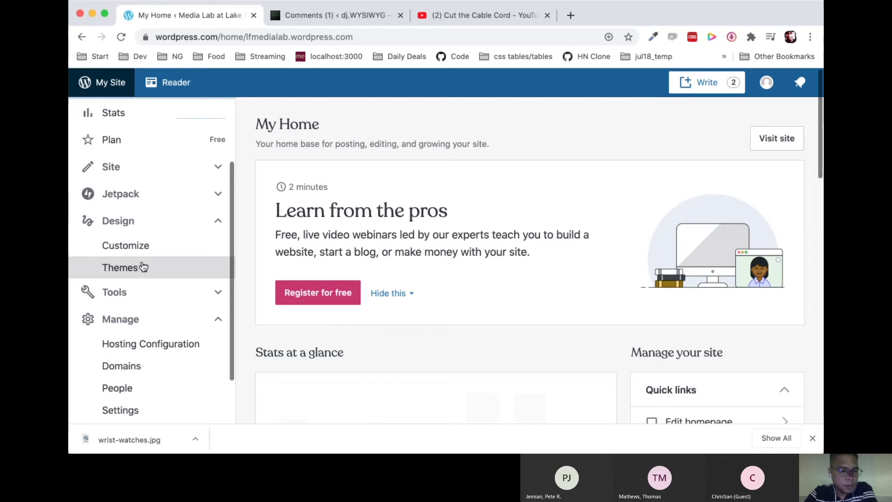
click(144, 266)
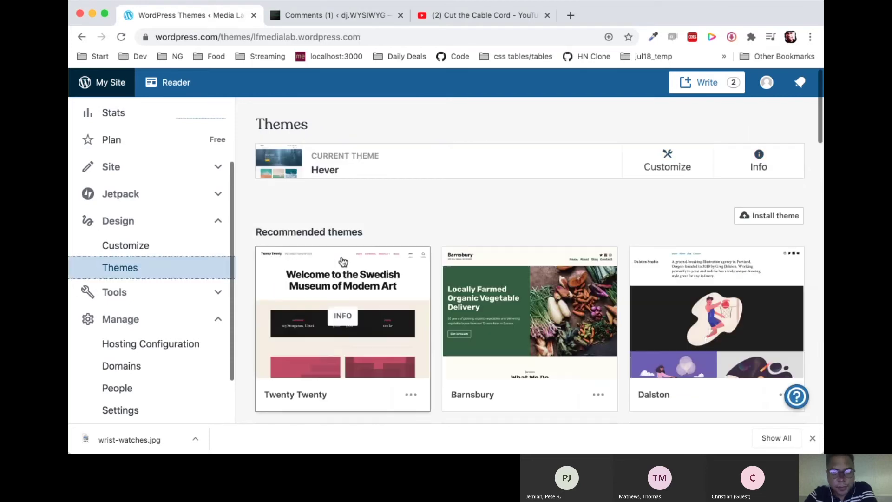
scroll(343, 262, down, 1)
scroll(343, 262, down, 2)
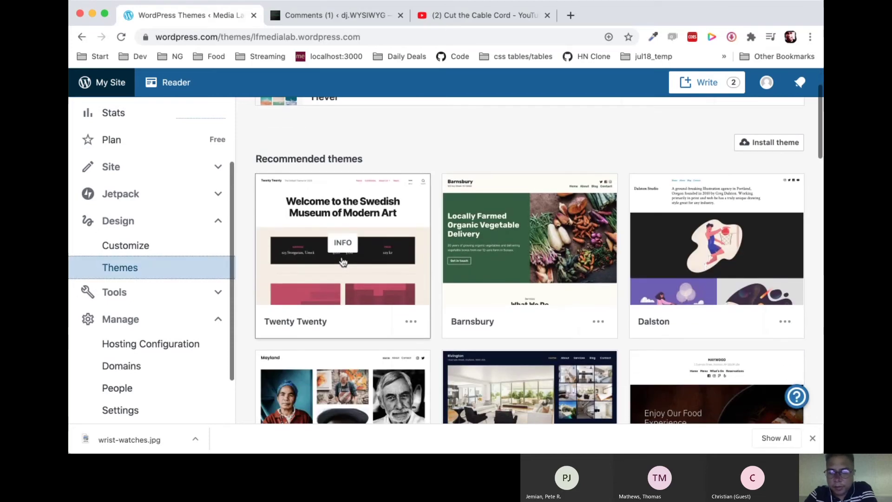
scroll(343, 262, down, 2)
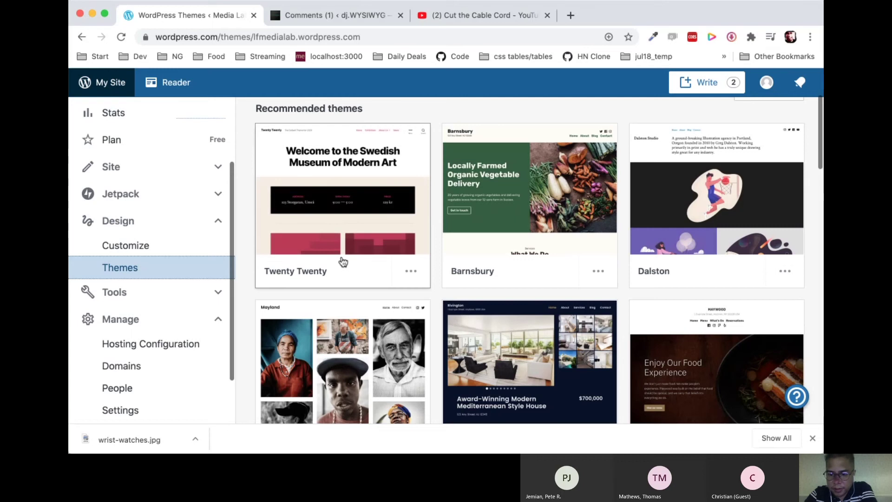
scroll(343, 262, down, 5)
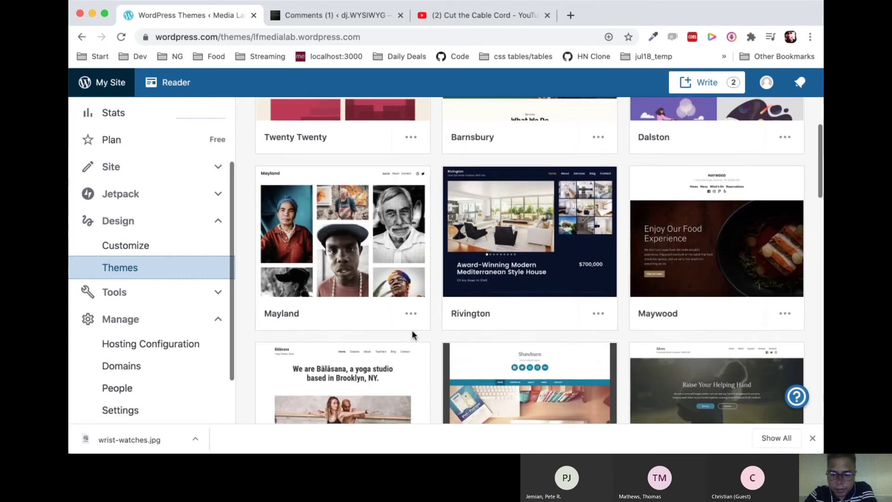
scroll(412, 335, down, 6)
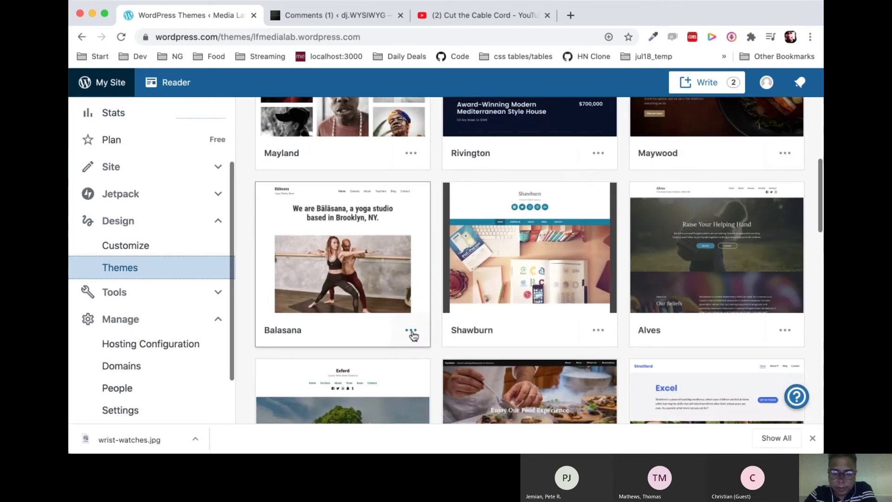
scroll(413, 334, down, 2)
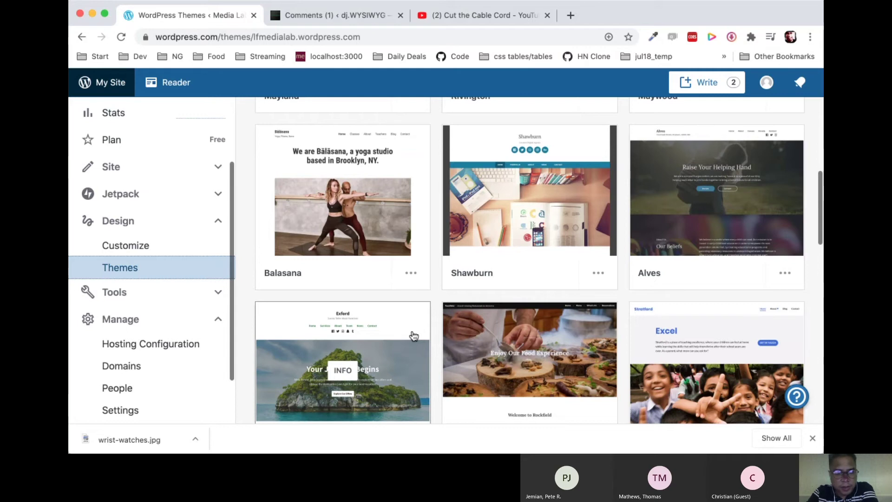
- Examine the remaining recommended themes as far as the Advanced Themes section, then return to the current theme summary
scroll(414, 335, down, 2)
scroll(413, 335, down, 5)
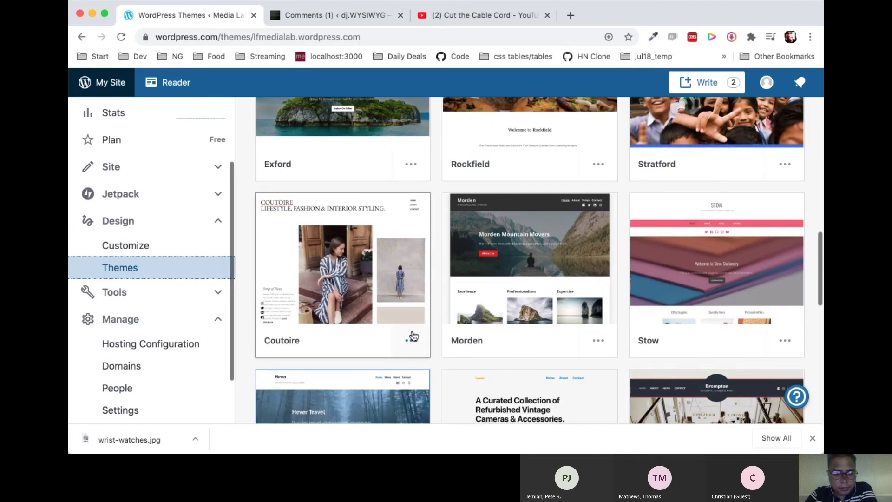
scroll(414, 335, down, 5)
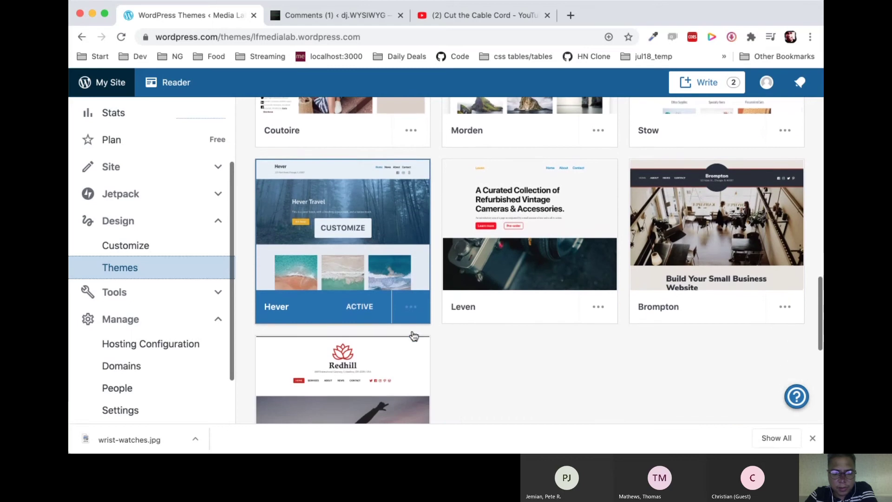
scroll(414, 336, down, 2)
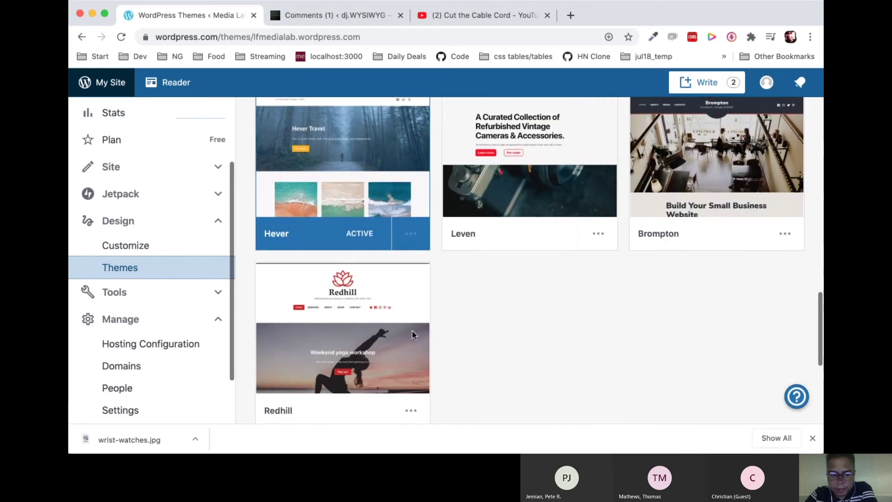
scroll(412, 334, down, 3)
click(494, 329)
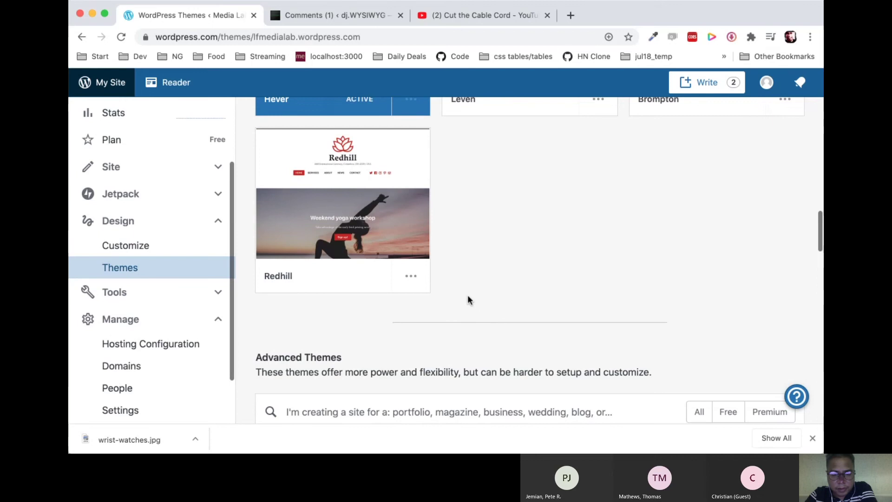
scroll(467, 300, up, 1)
scroll(467, 299, up, 9)
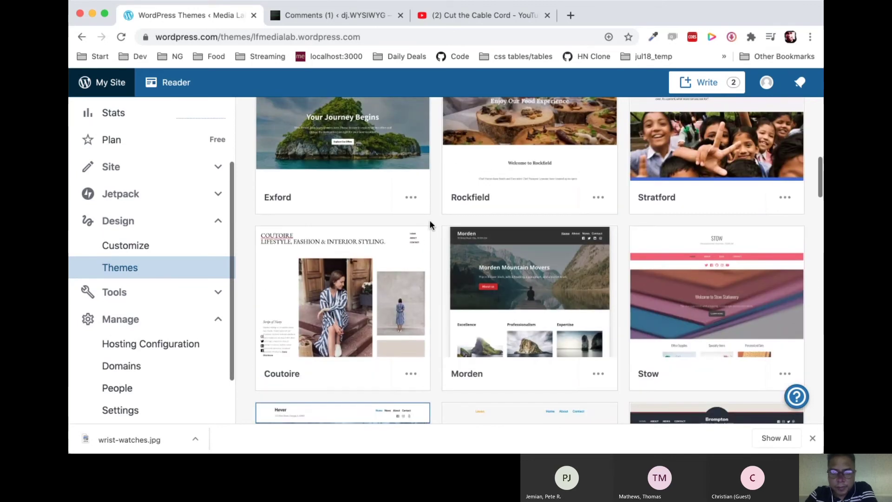
scroll(433, 222, up, 12)
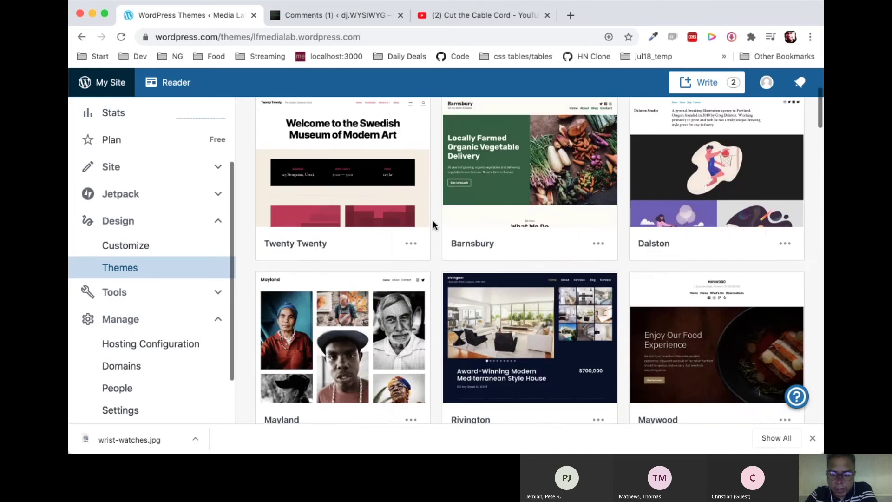
scroll(433, 228, up, 2)
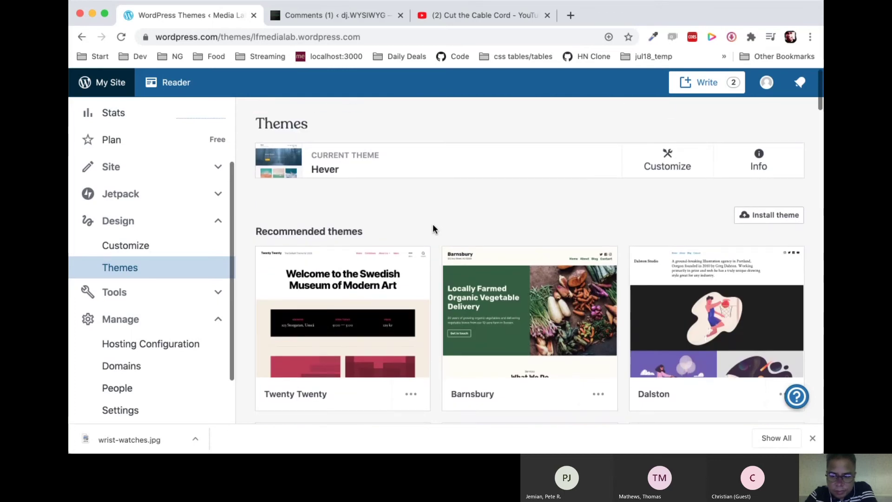
- Open the Install theme page for the Media Lab site and check the remaining site management options
click(764, 214)
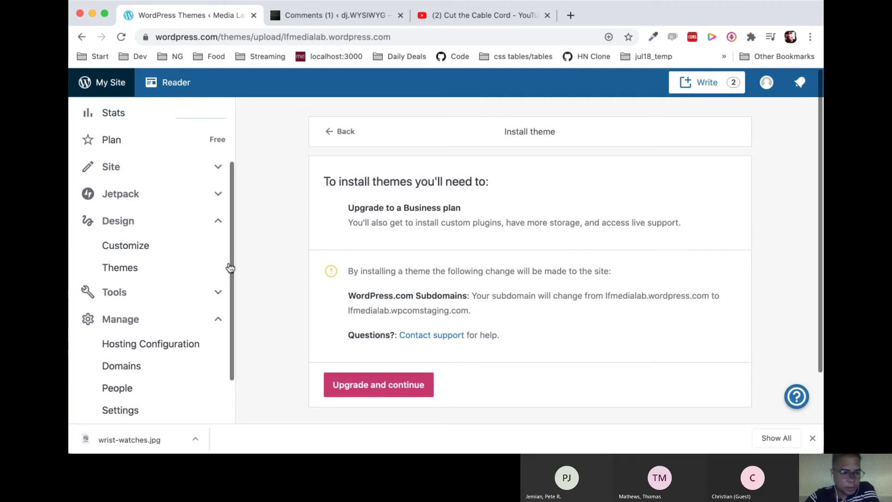
scroll(166, 337, down, 1)
scroll(167, 337, down, 3)
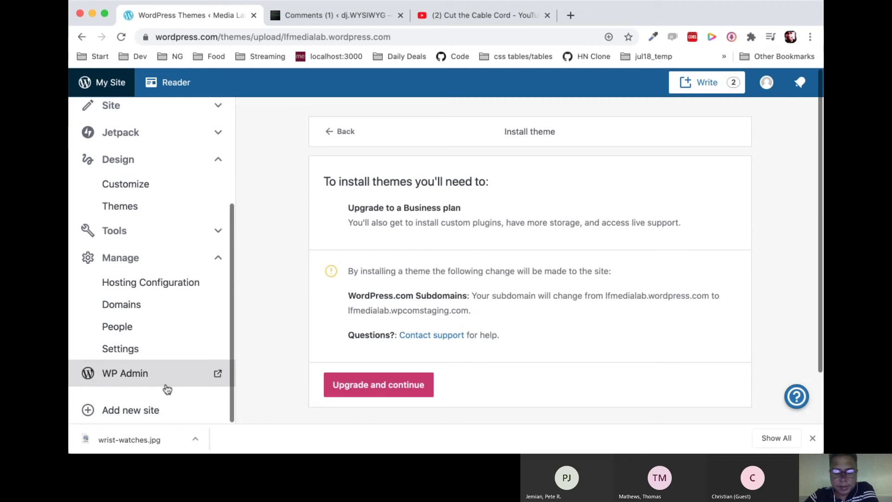
- Switch to the dj.WYSIWYG admin site, open its installed plugins list and review the plugins from start to end
click(367, 17)
scroll(178, 372, down, 2)
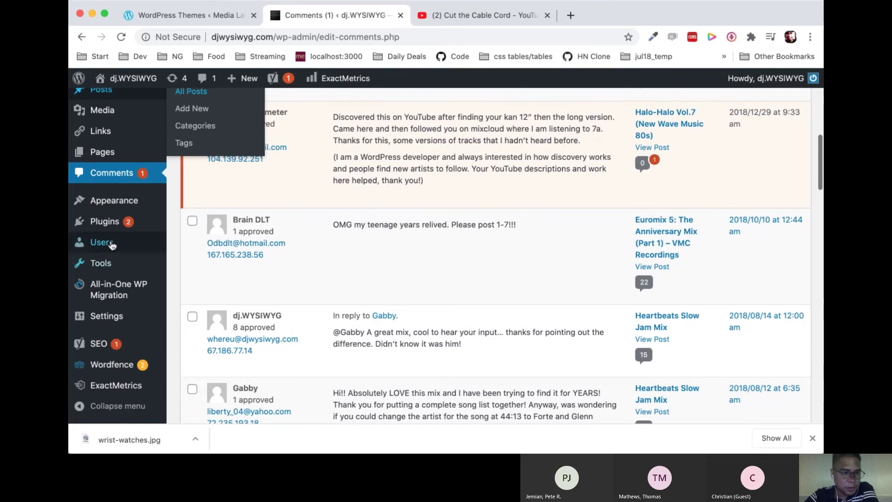
click(101, 232)
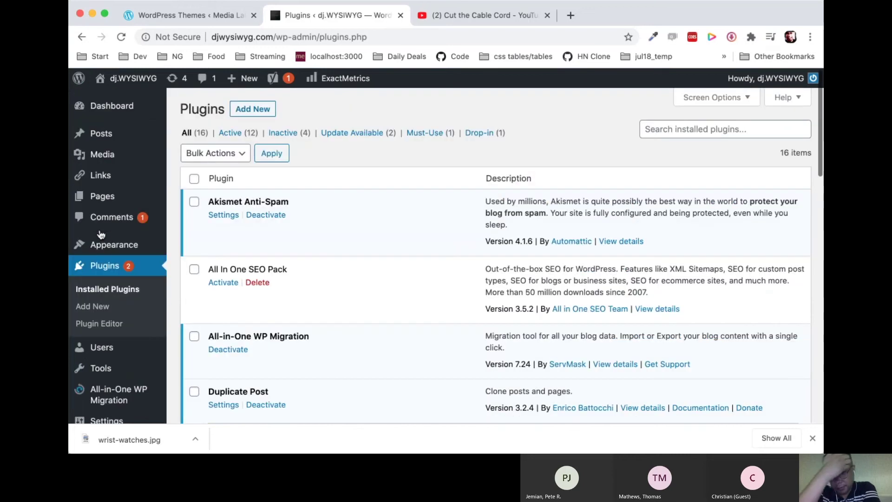
scroll(261, 313, down, 2)
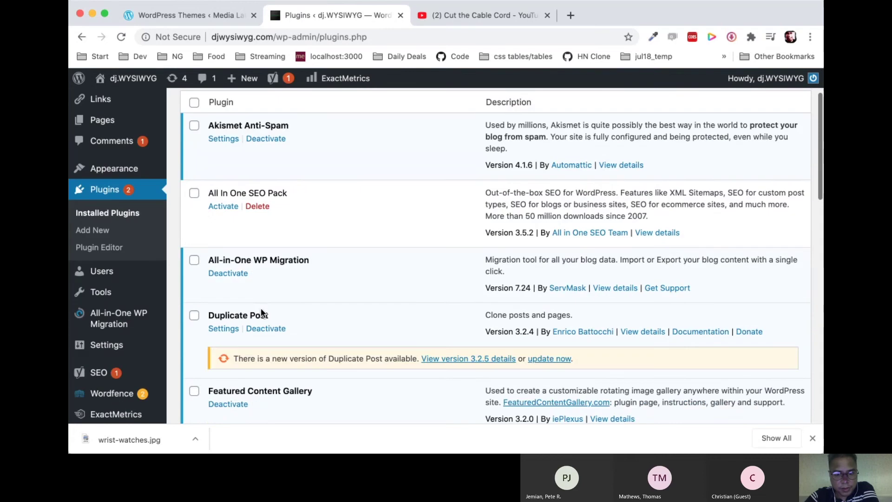
scroll(261, 313, up, 2)
scroll(397, 261, down, 5)
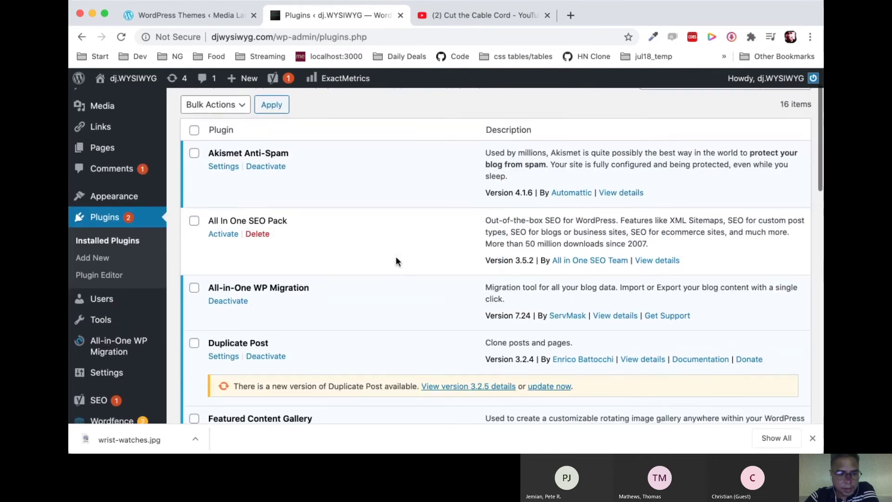
scroll(396, 260, down, 5)
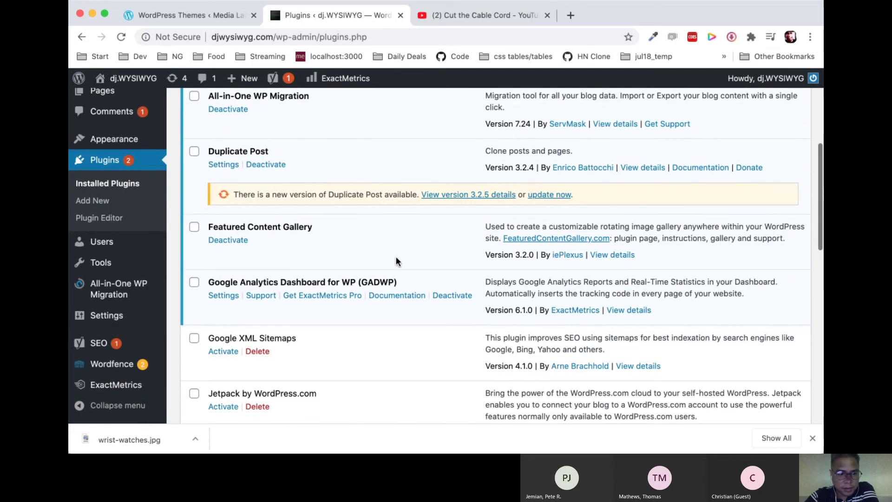
scroll(396, 261, down, 8)
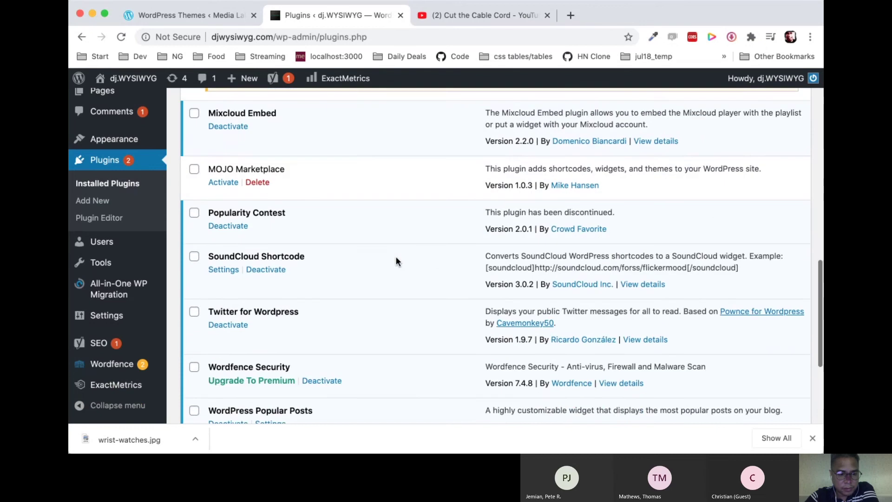
scroll(396, 261, up, 18)
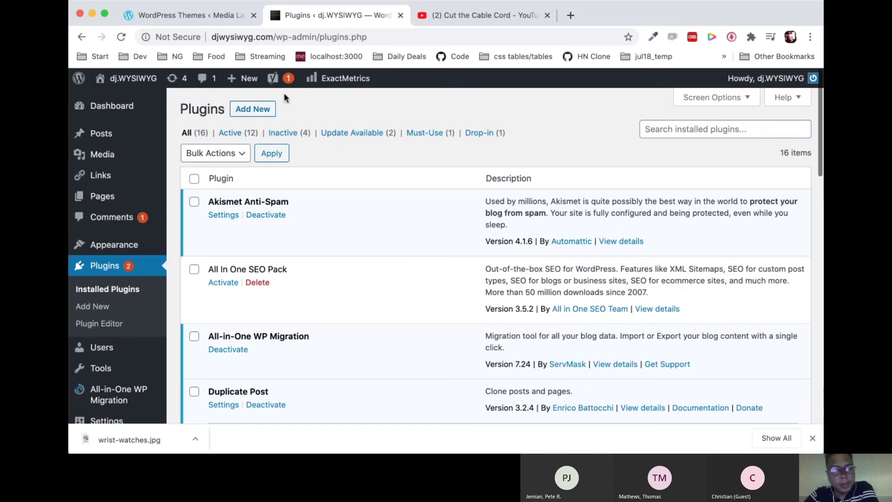
- Open the Add Plugins page of the dj.WYSIWYG site and look over the featured plugins
click(258, 110)
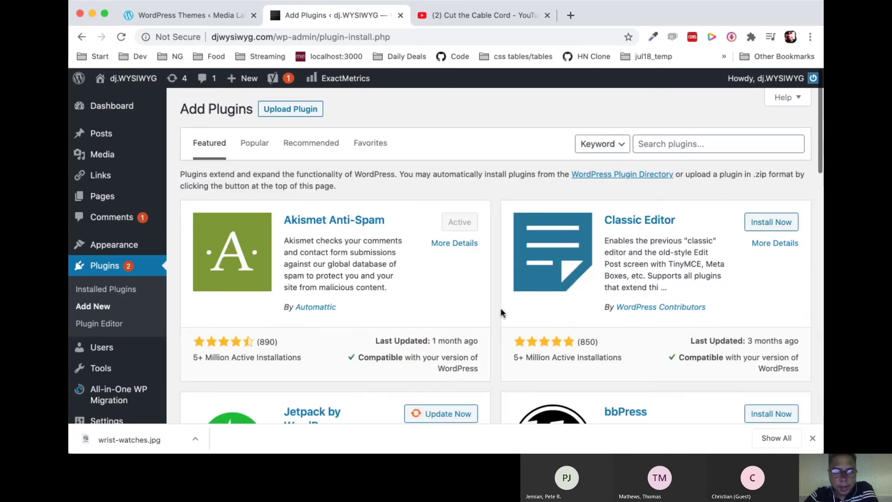
click(720, 144)
scroll(512, 333, down, 3)
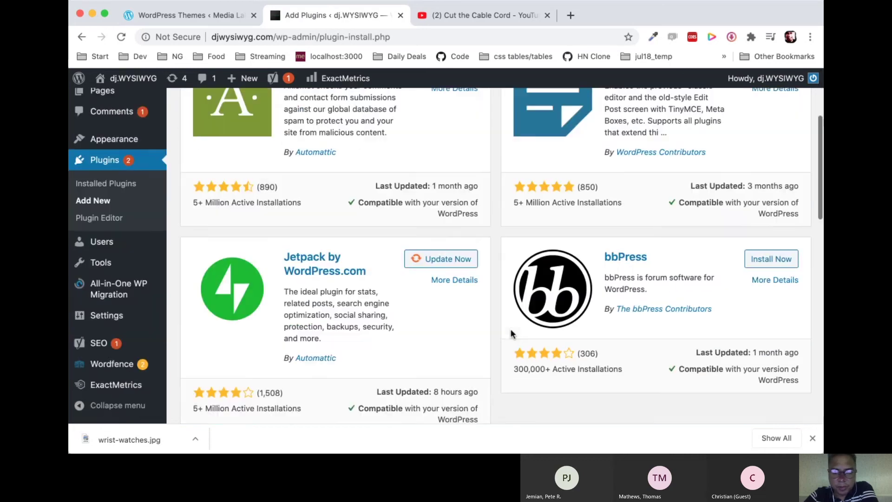
scroll(511, 328, up, 3)
scroll(511, 328, down, 3)
scroll(511, 328, up, 3)
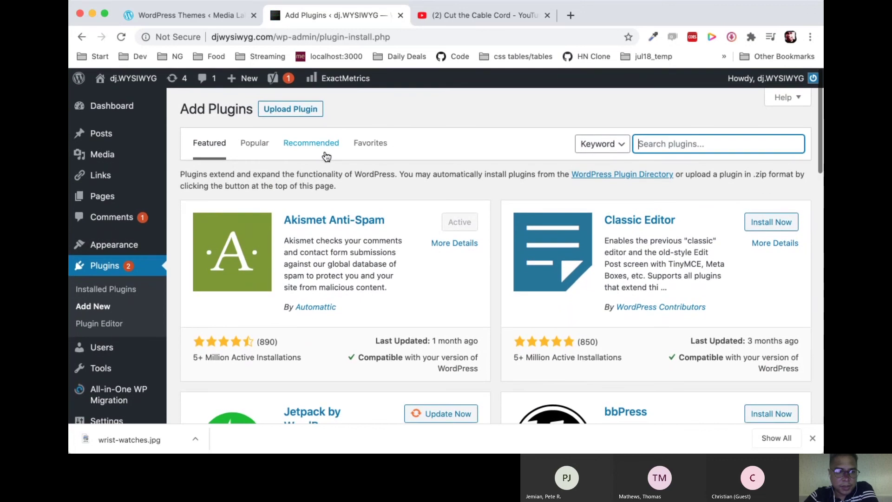
- Show the recommended plugins and browse the suggestions from WooCommerce to Contact Form 7
click(326, 157)
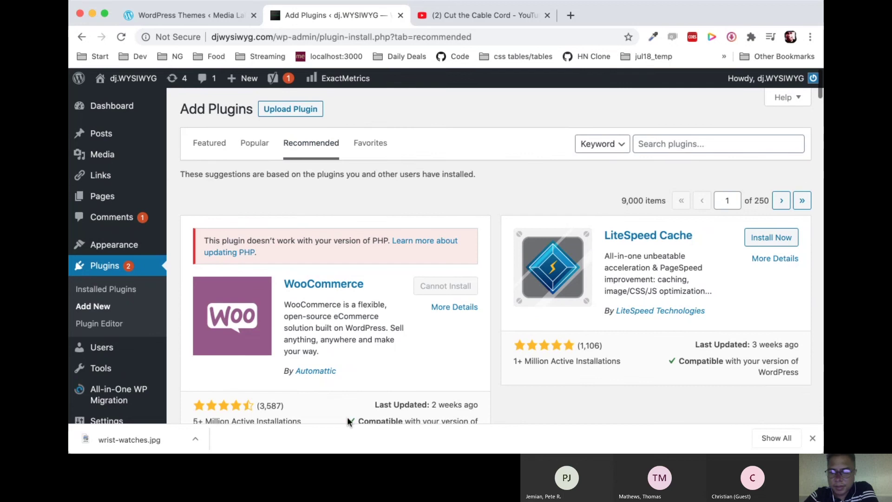
scroll(347, 417, down, 2)
scroll(348, 416, down, 2)
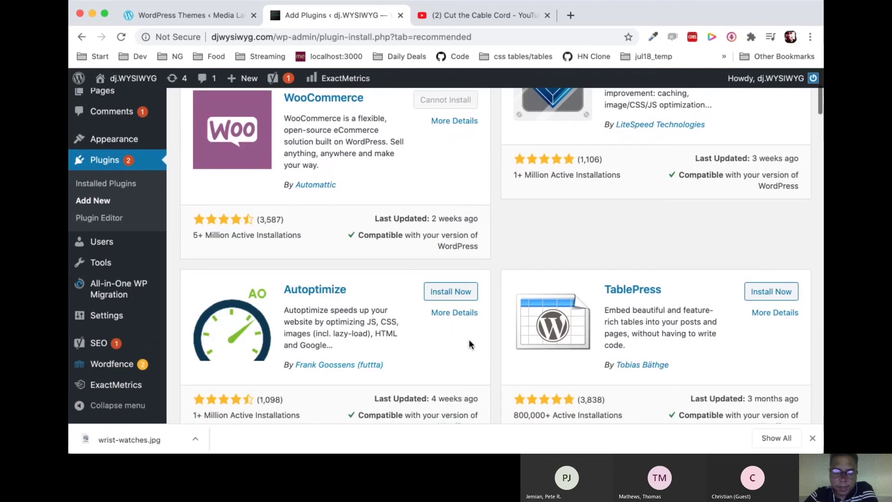
scroll(604, 273, up, 2)
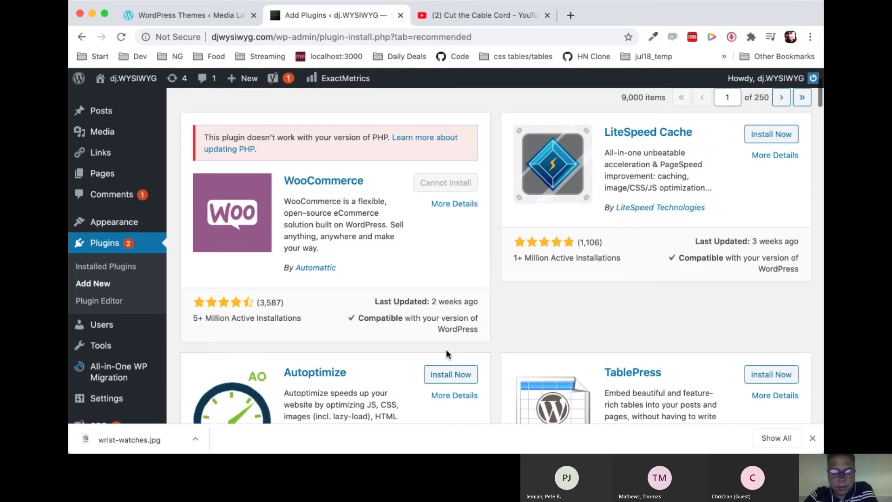
scroll(446, 351, down, 2)
scroll(447, 351, down, 4)
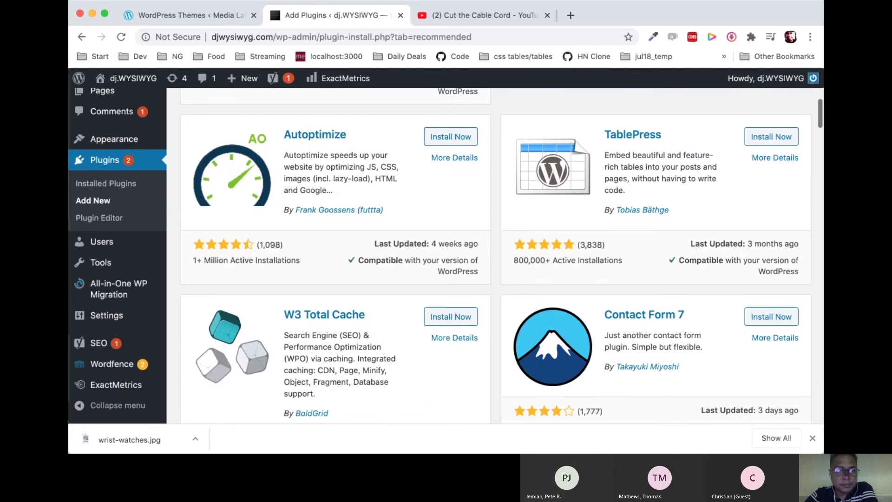
- Close the dj.WYSIWYG admin page and clear the web address of the Cut the Cable Cord video page
click(400, 16)
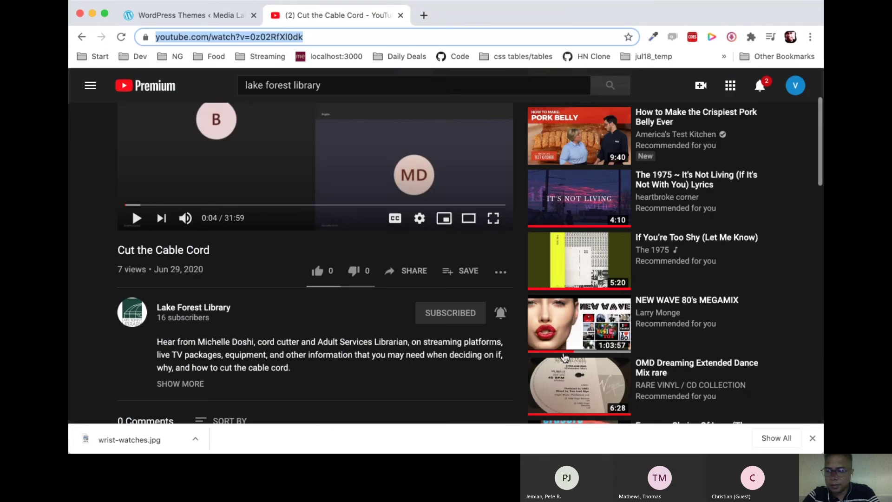
key(BackSpace)
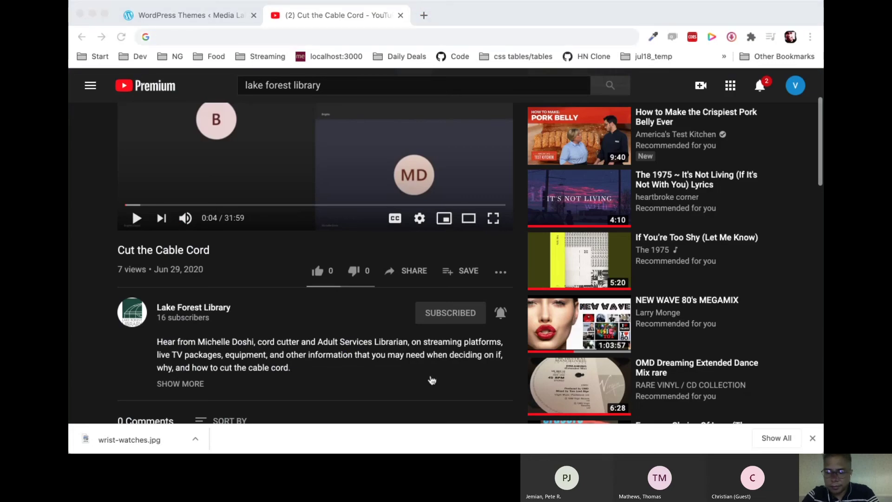